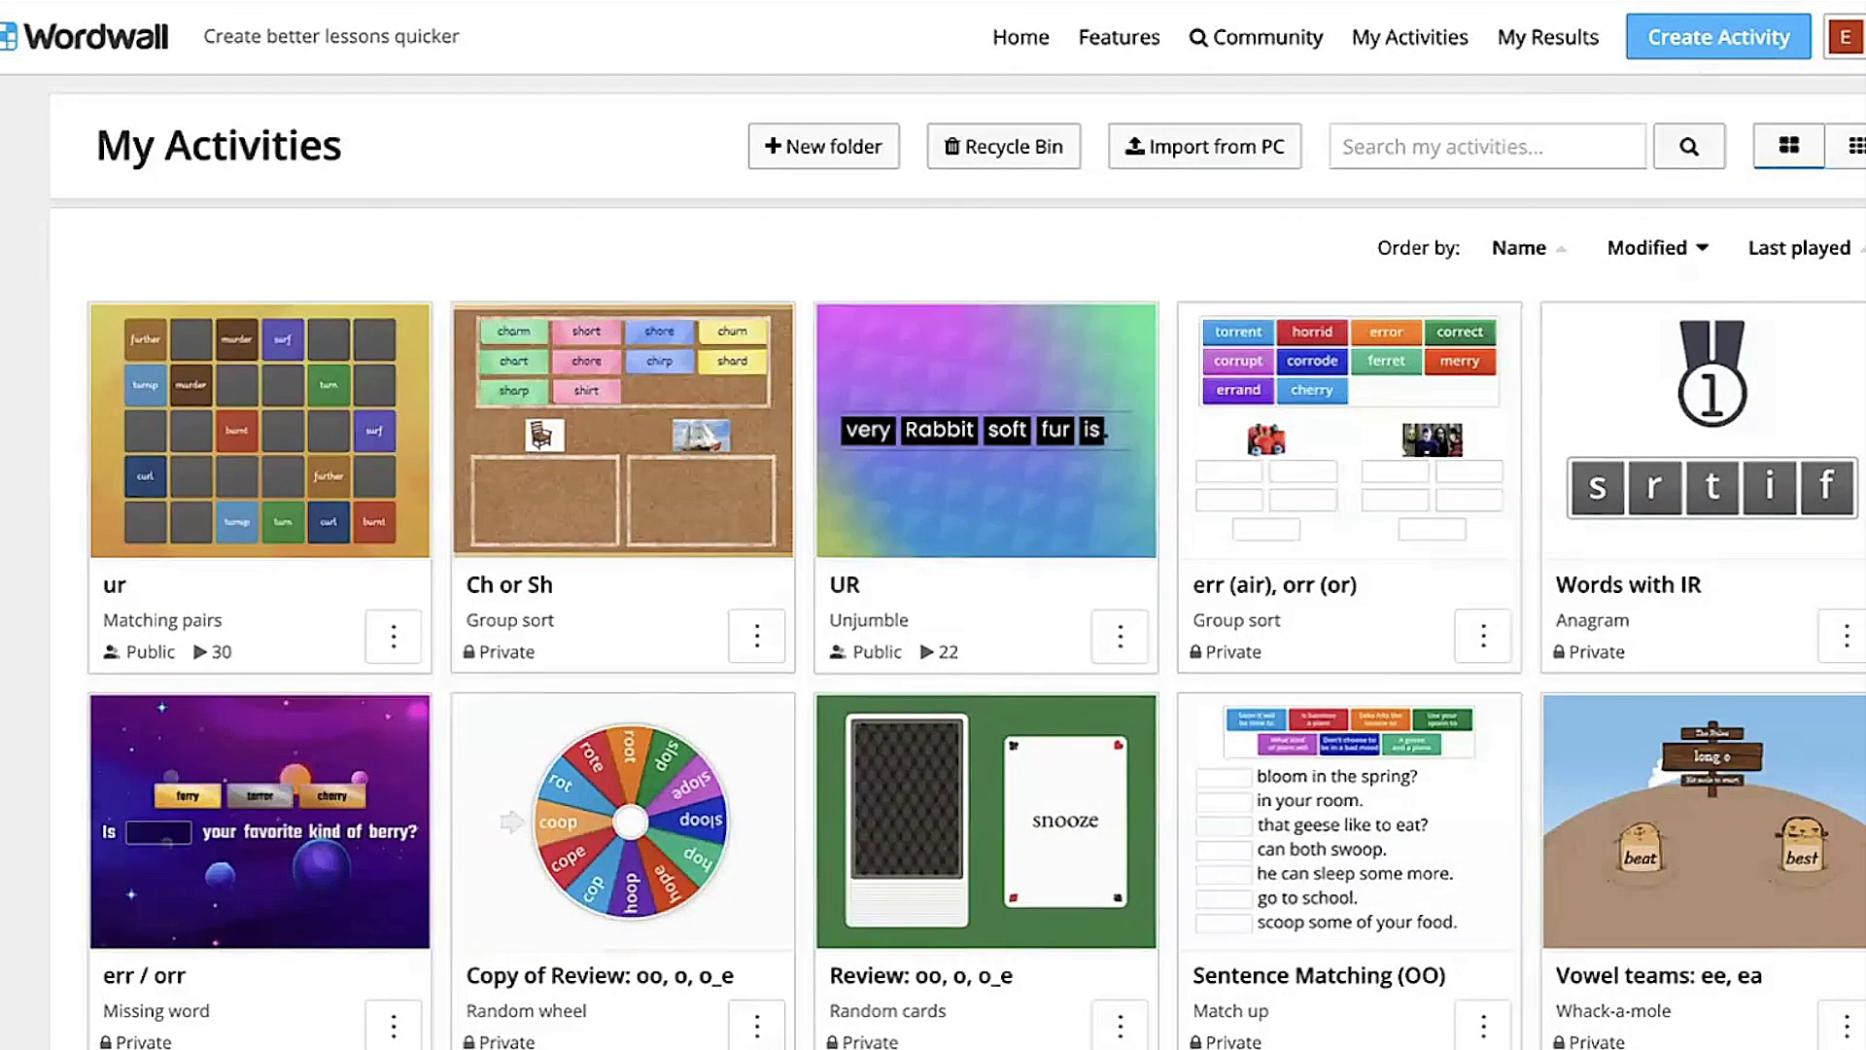
Create a new activity from the Group sort template and title it A_E.
{"action": "left_click", "coordinate": [1736, 39]}
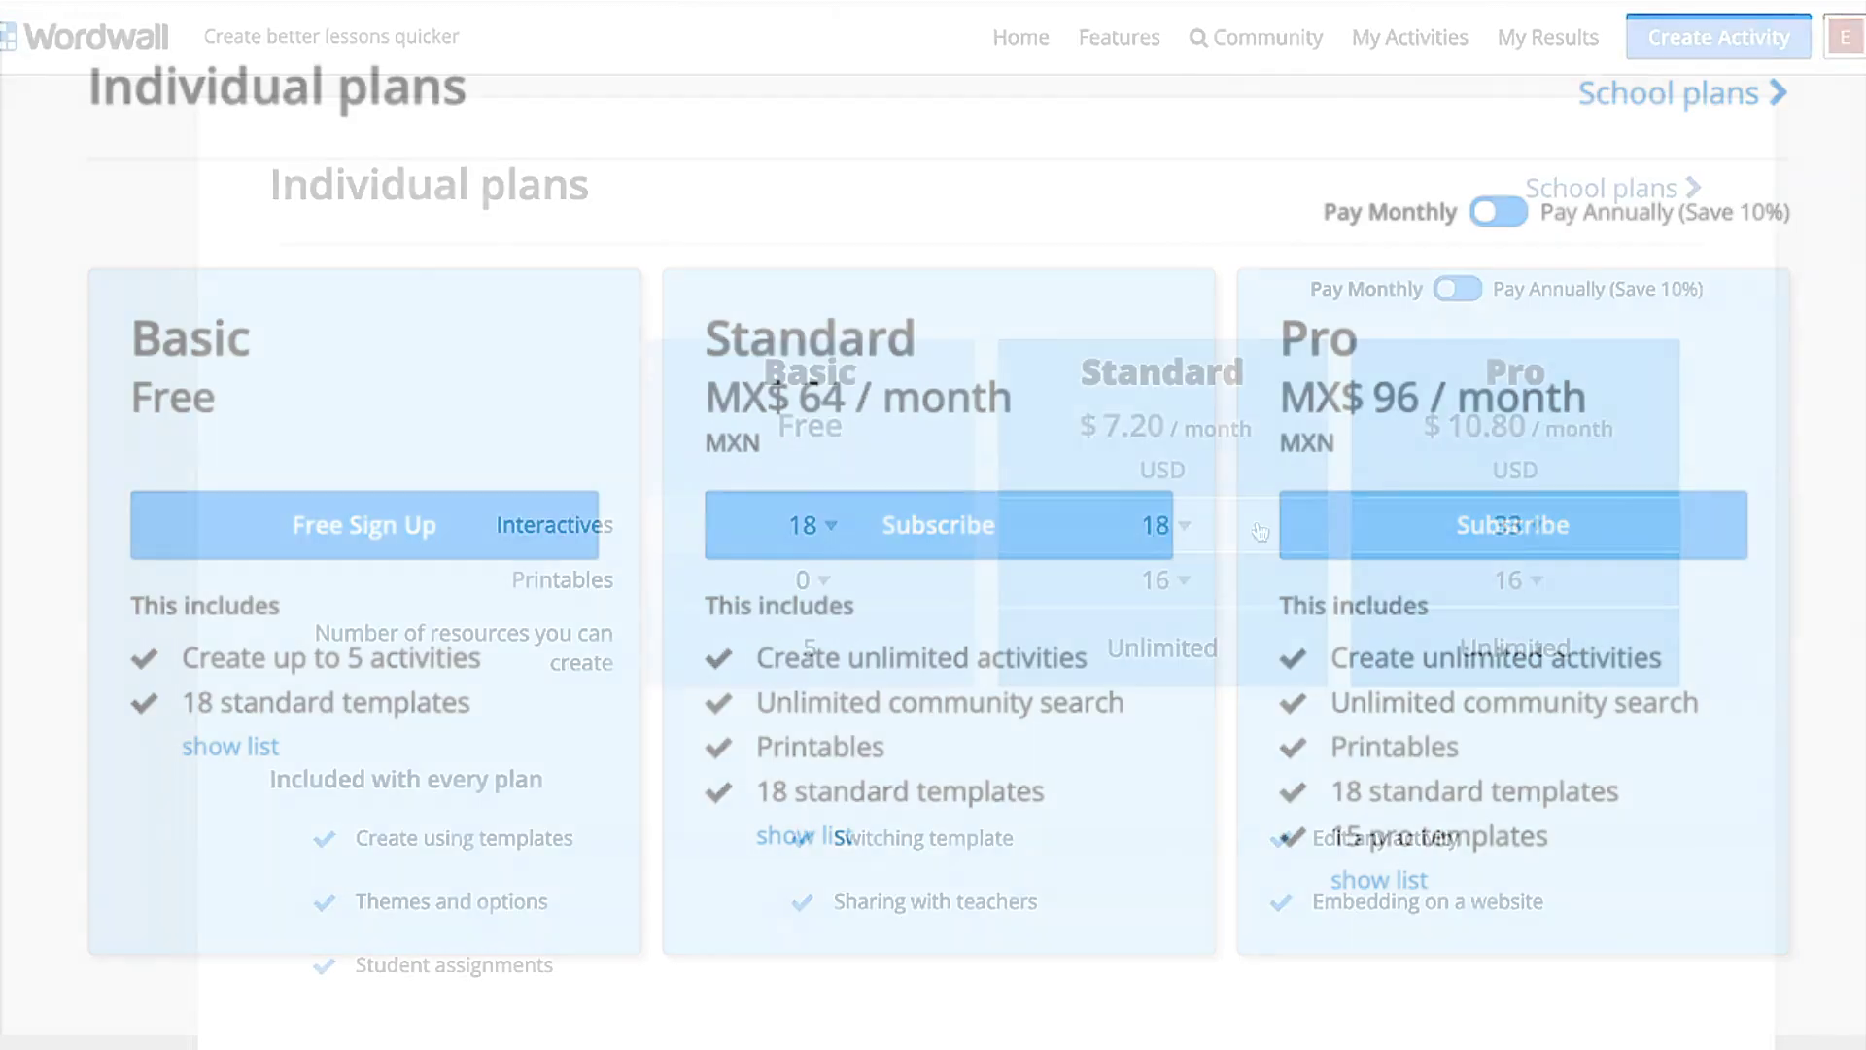
{"action": "left_click", "coordinate": [1724, 35]}
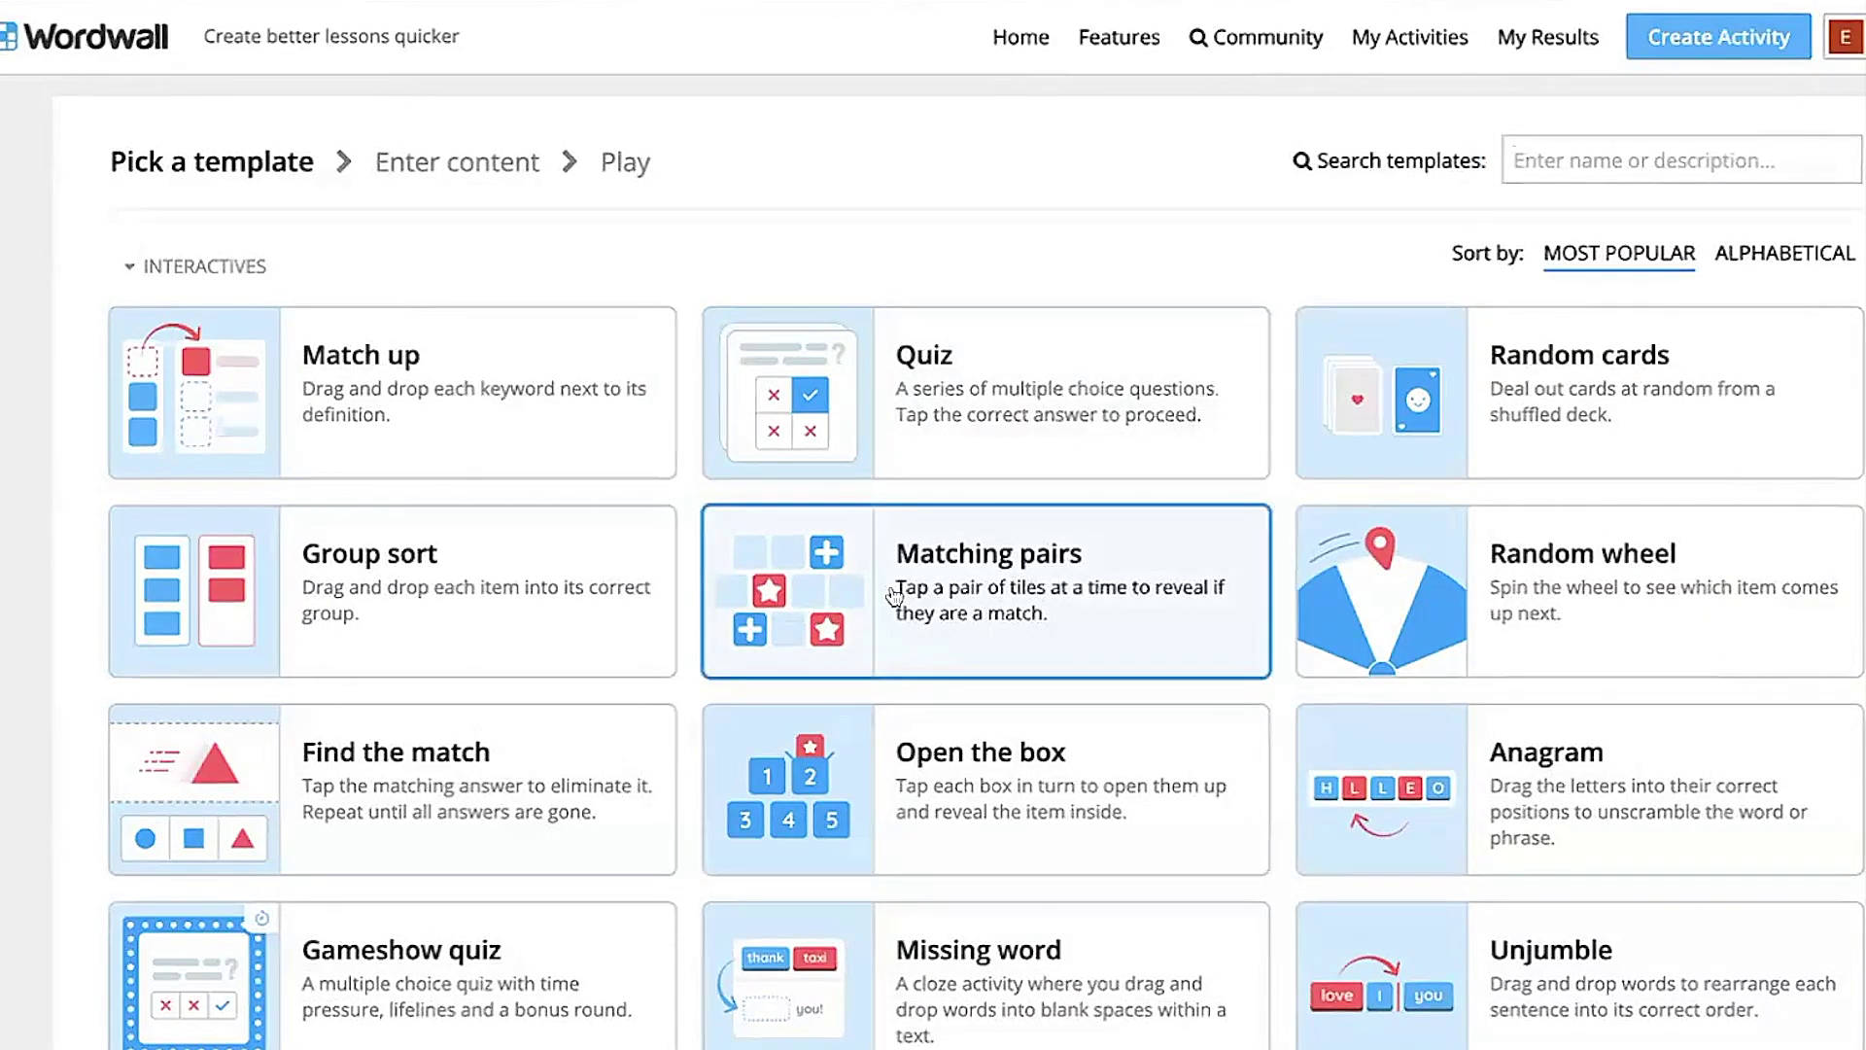
{"action": "scroll", "coordinate": [739, 598], "scroll_direction": "down", "scroll_amount": 3}
{"action": "scroll", "coordinate": [739, 598], "scroll_direction": "down", "scroll_amount": 3}
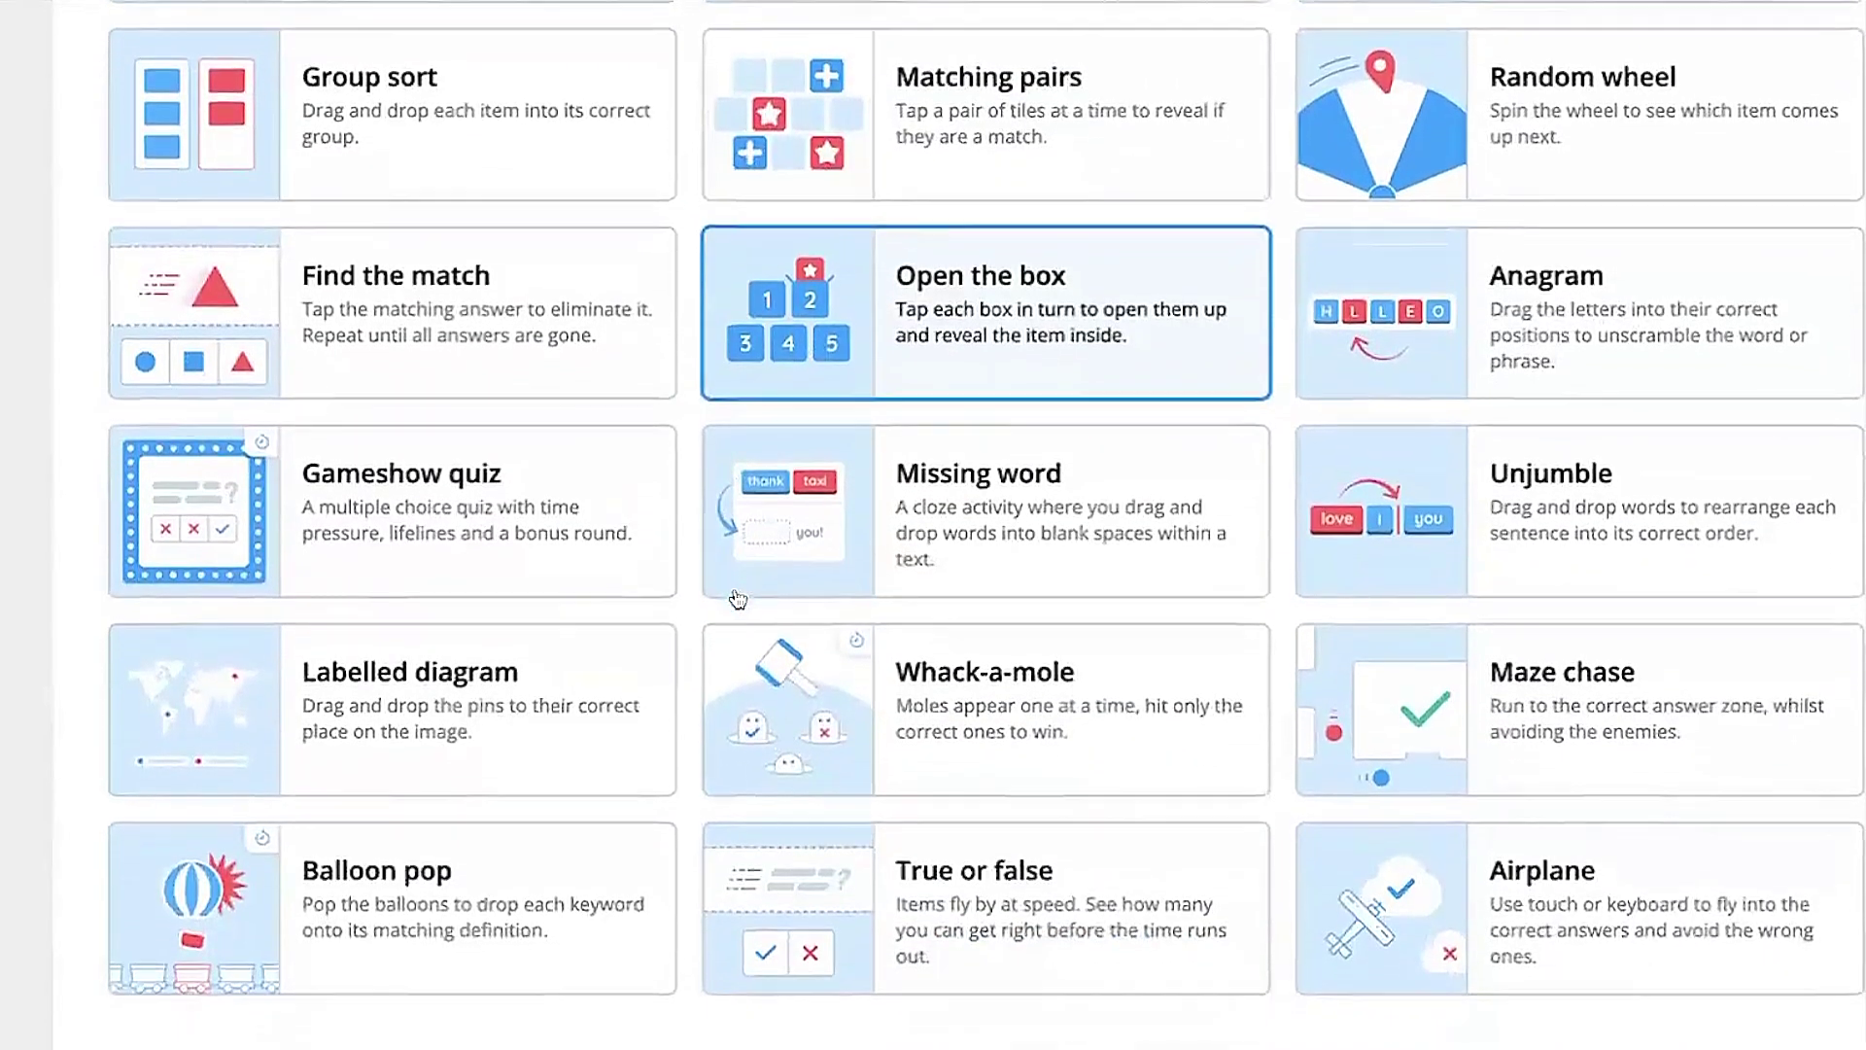
{"action": "scroll", "coordinate": [739, 597], "scroll_direction": "up", "scroll_amount": 6}
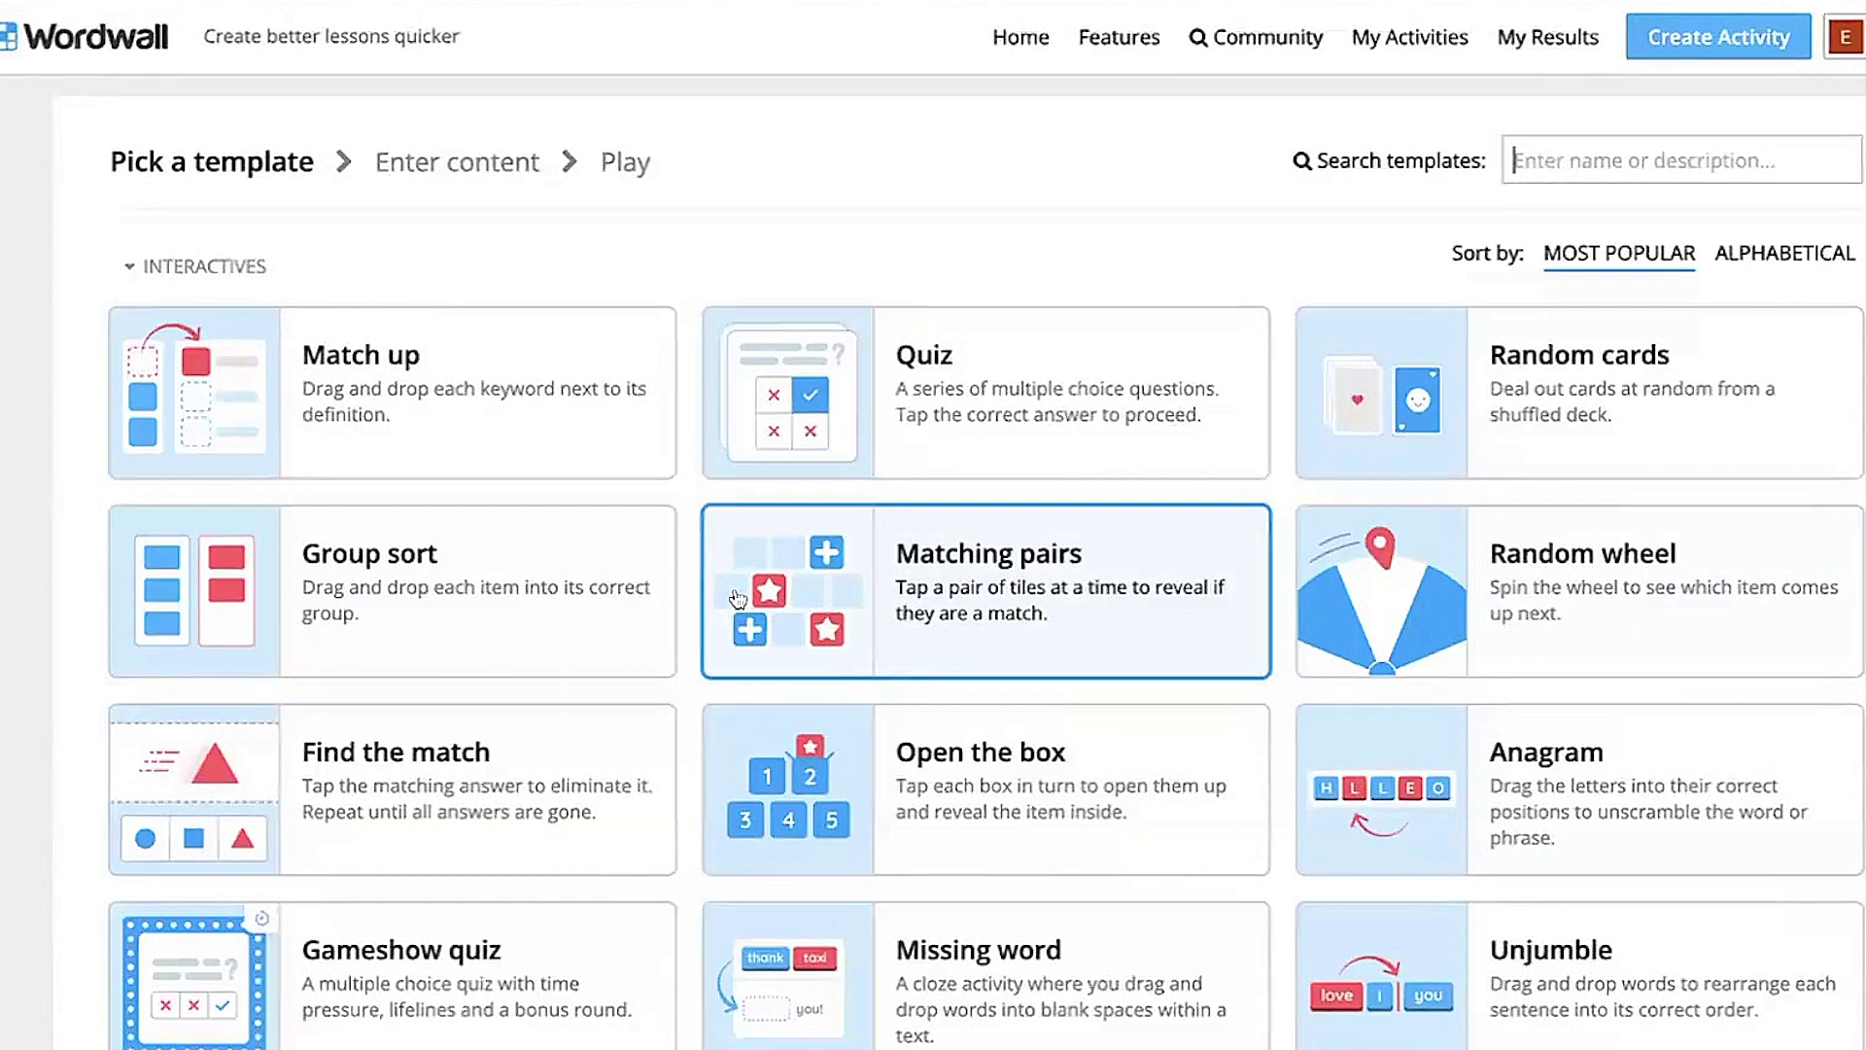
{"action": "left_click", "coordinate": [448, 575]}
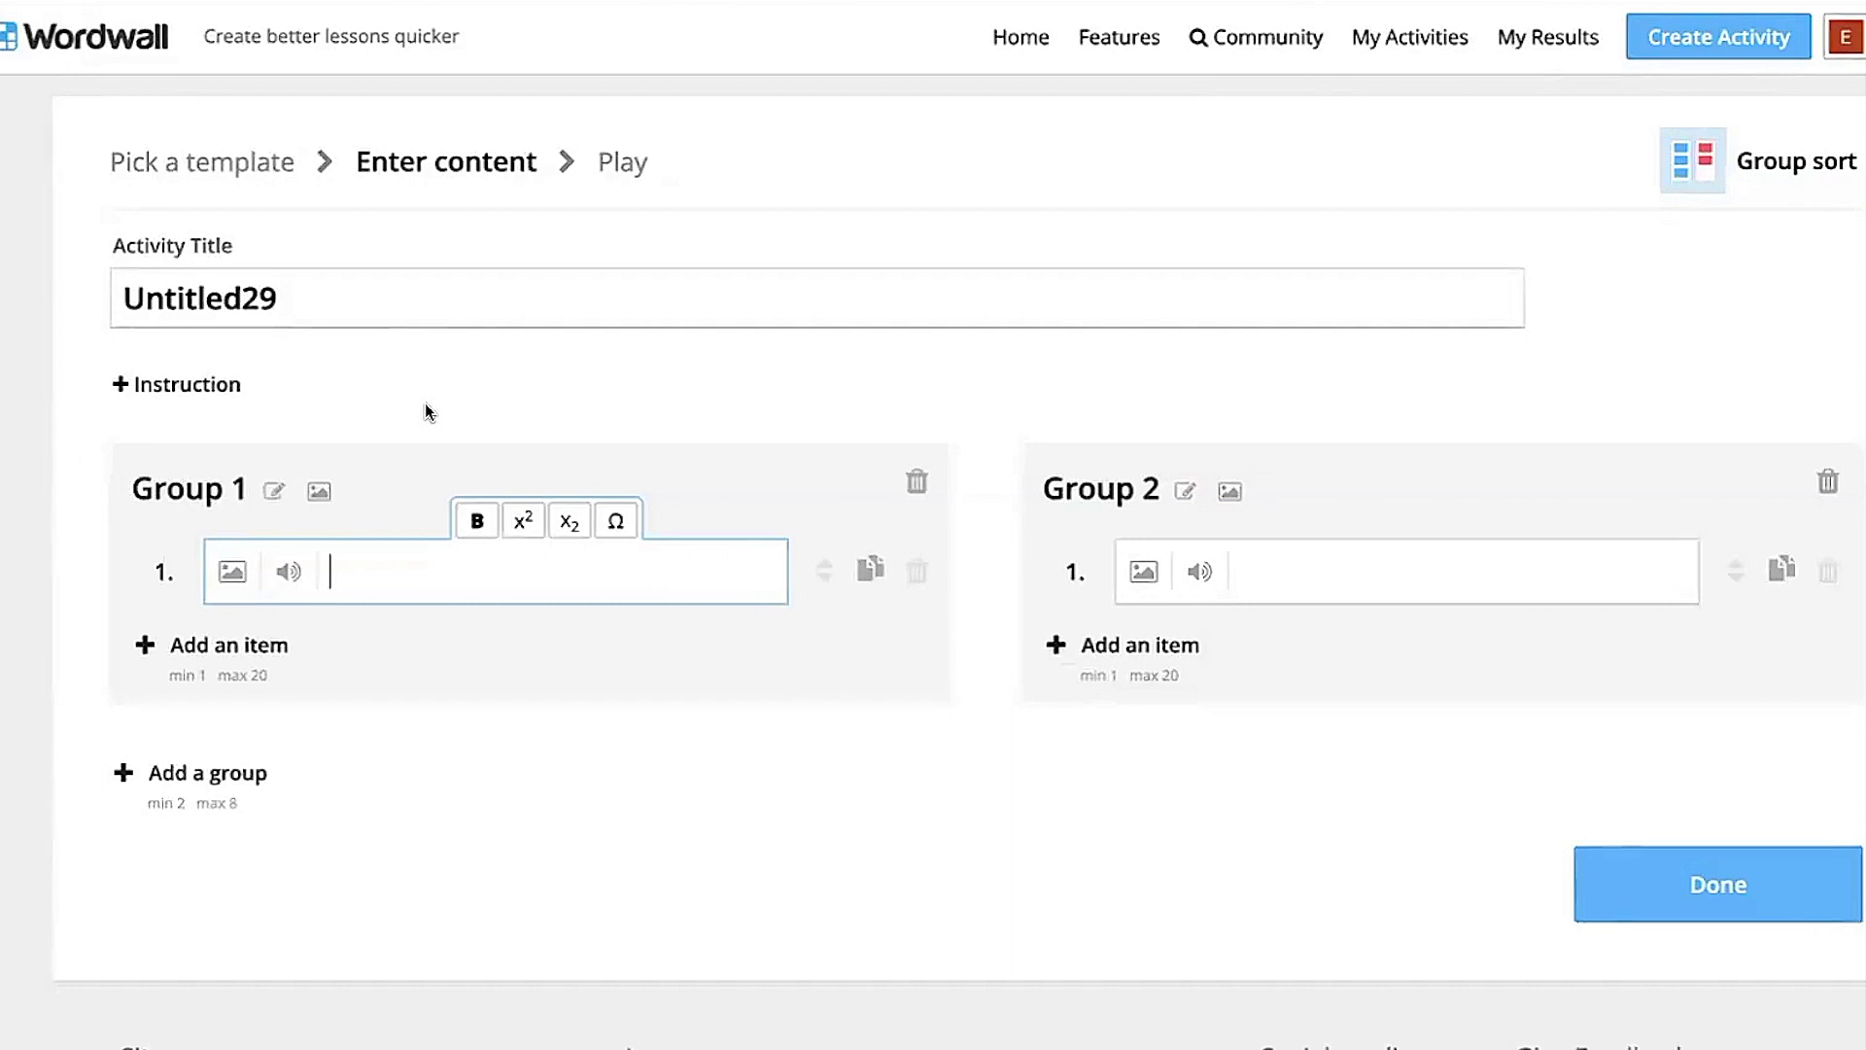
{"action": "left_click", "coordinate": [306, 290]}
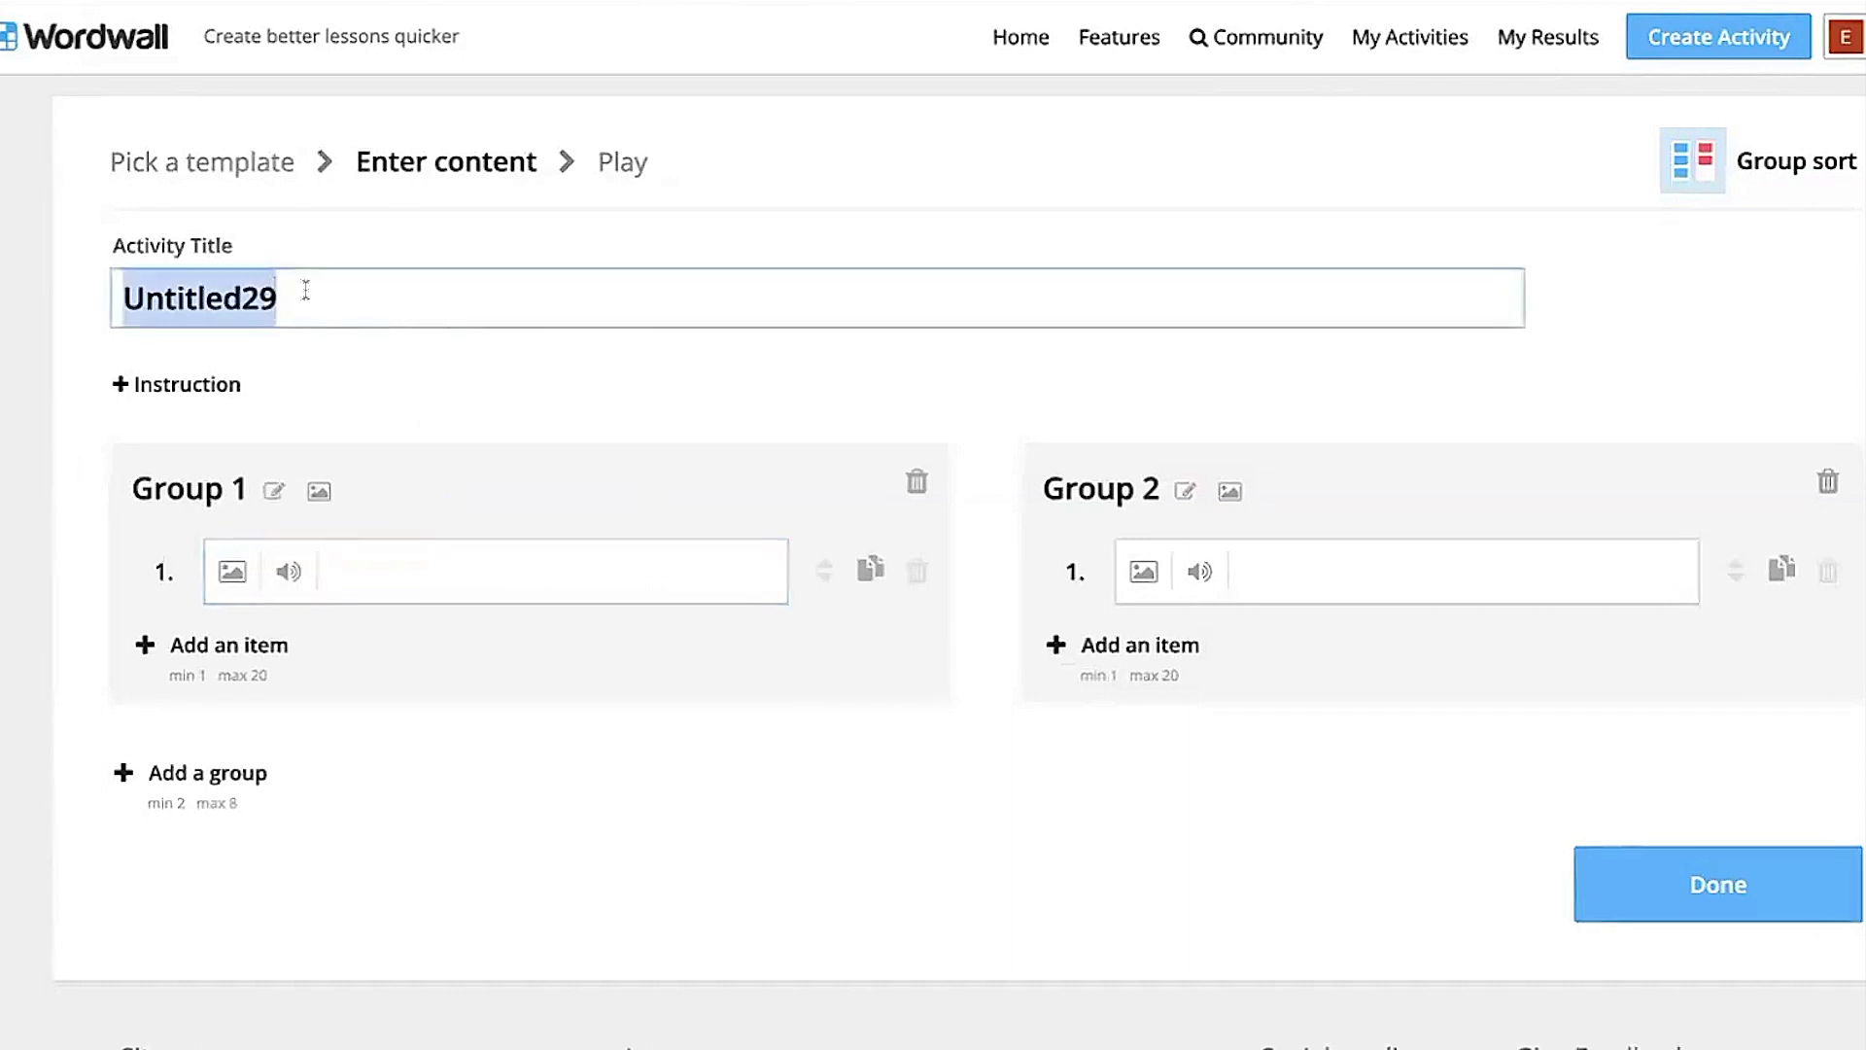
{"action": "type", "text": "A_E"}
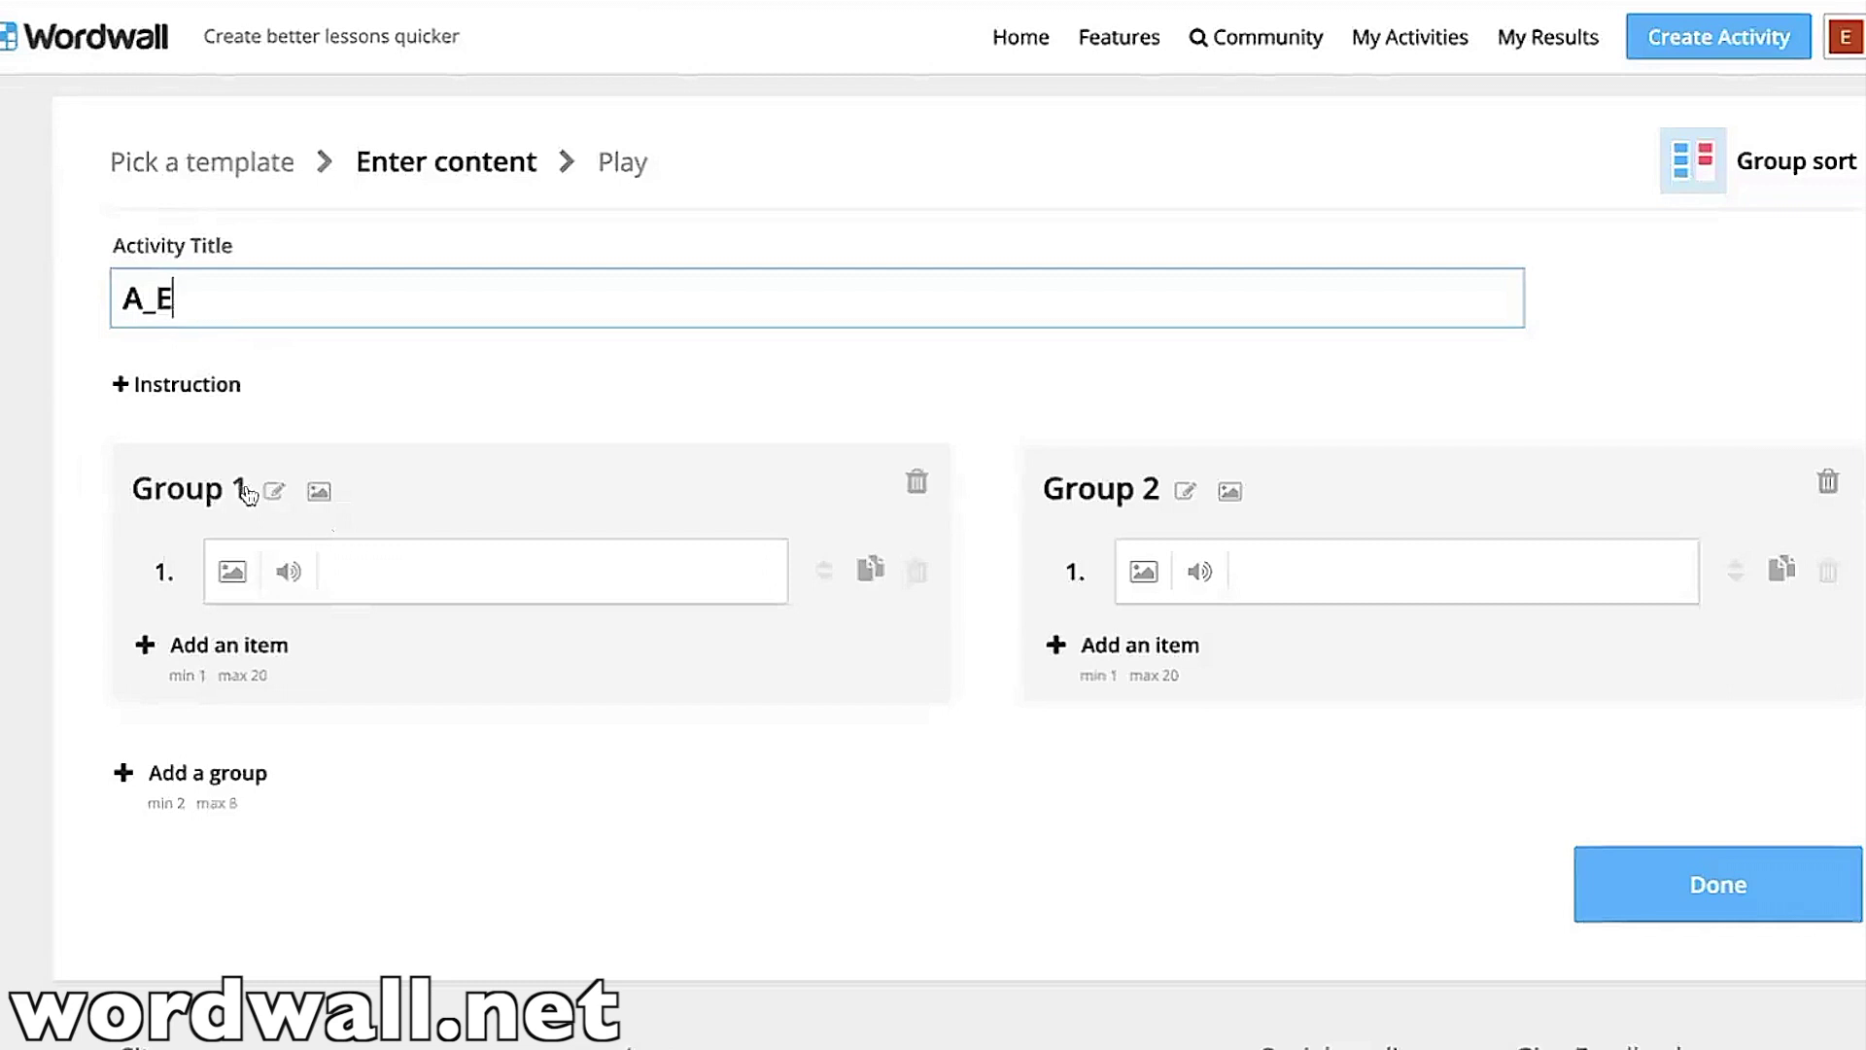
Rename the first group as CVC.
{"action": "left_click", "coordinate": [312, 493]}
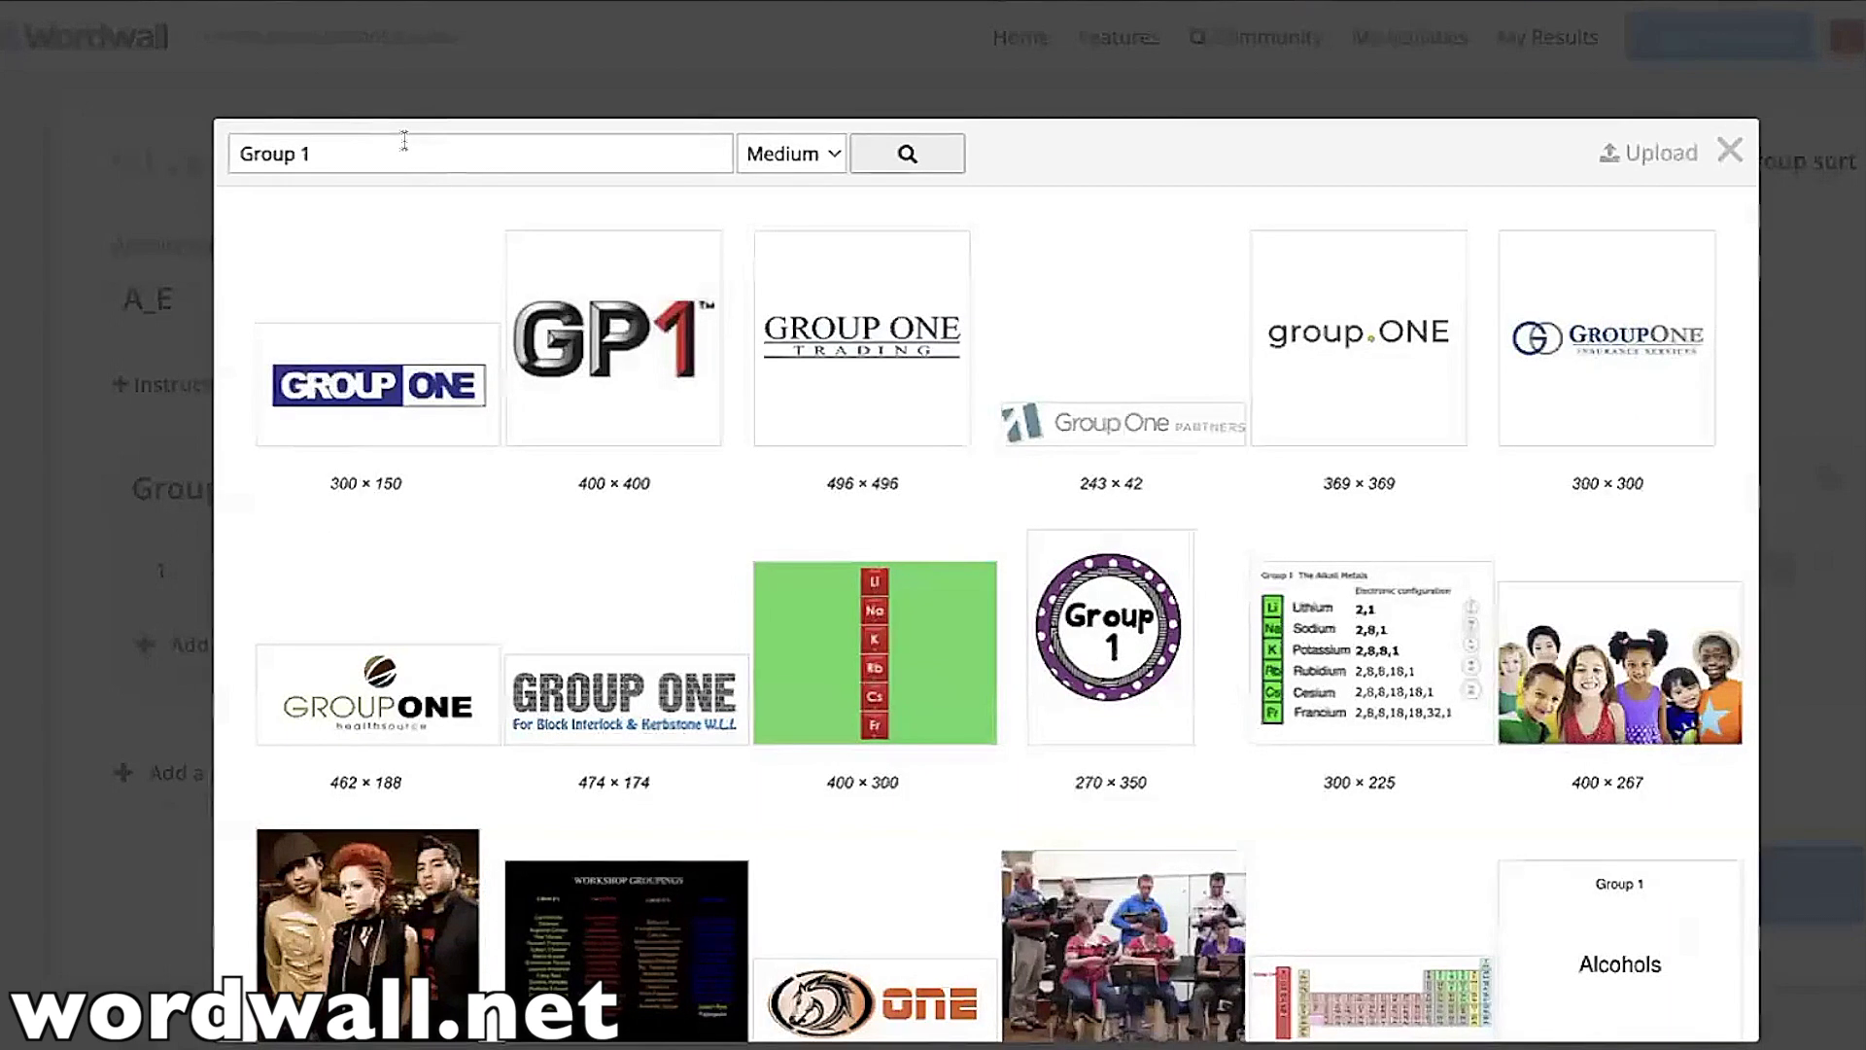
{"action": "key", "text": "BackSpace"}
{"action": "key", "text": "BackSpace"}
{"action": "key", "text": "BackSpace"}
{"action": "key", "text": "BackSpace"}
{"action": "key", "text": "BackSpace"}
{"action": "key", "text": "BackSpace"}
{"action": "key", "text": "BackSpace"}
{"action": "type", "text": "v"}
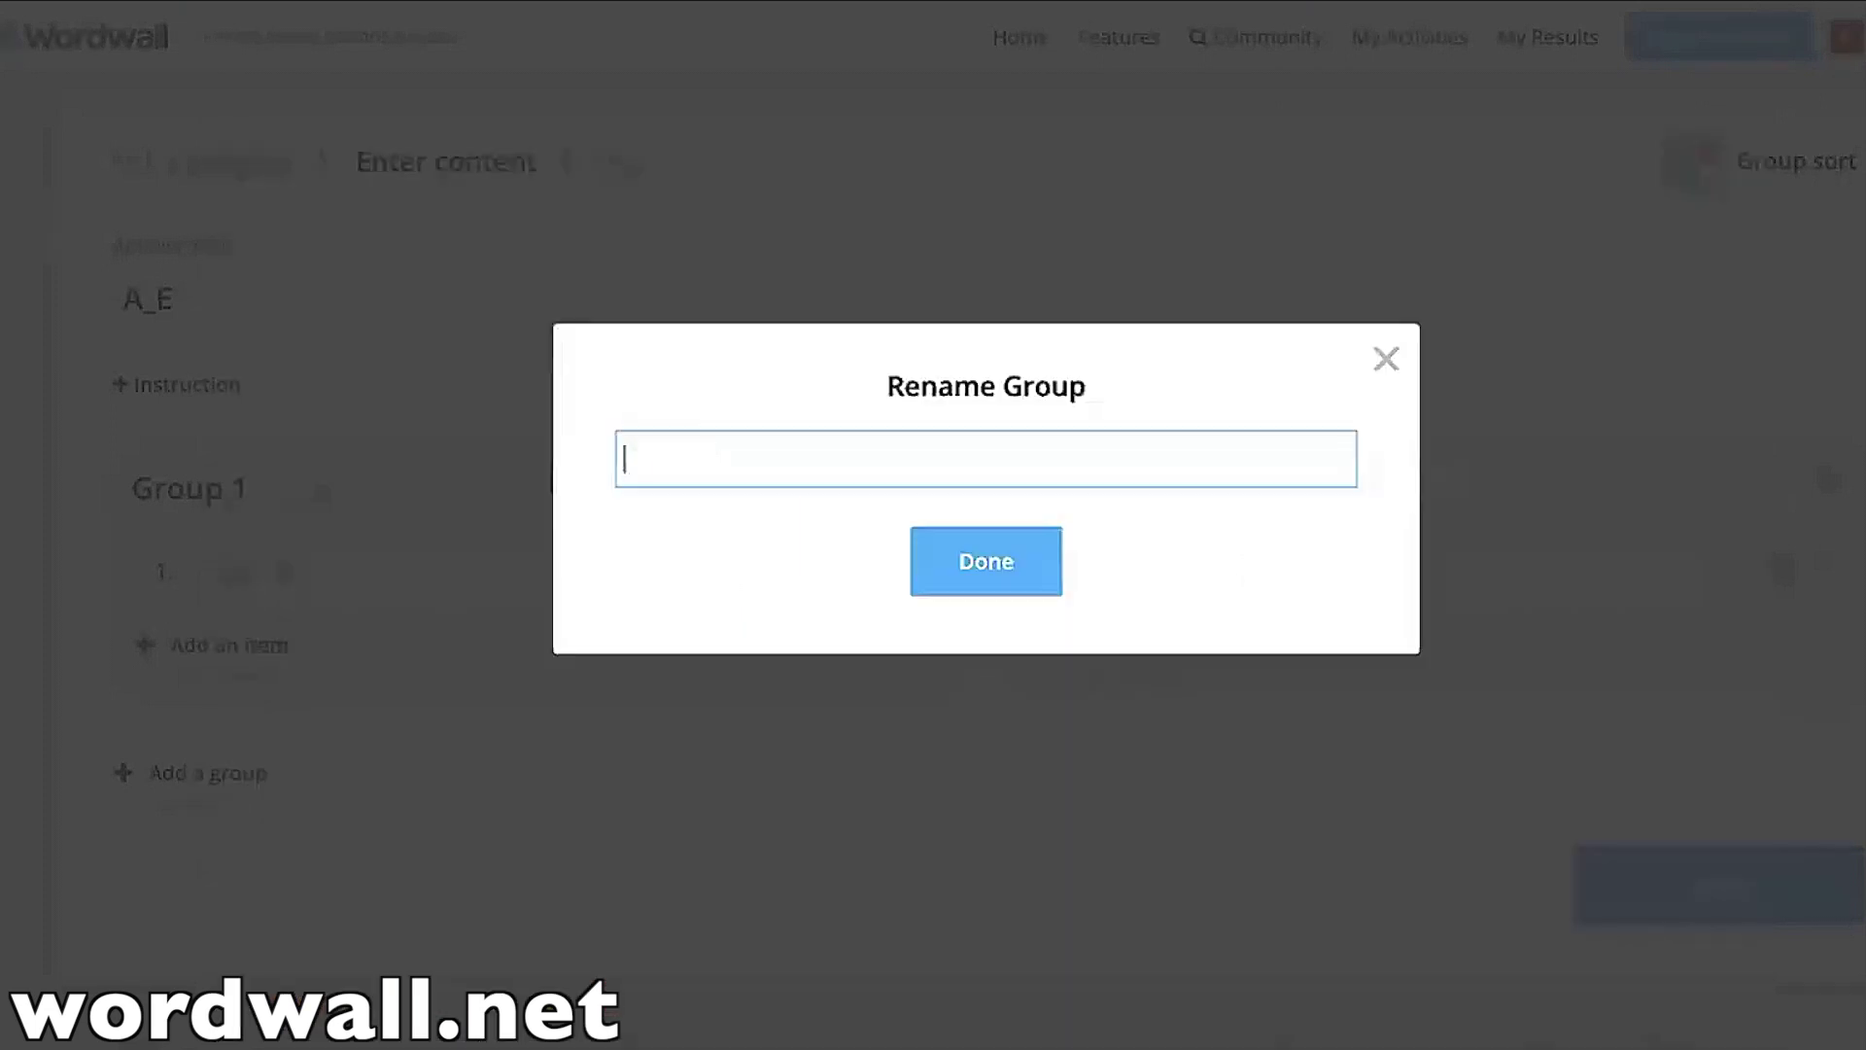
{"action": "type", "text": "CVC"}
{"action": "left_click", "coordinate": [981, 552]}
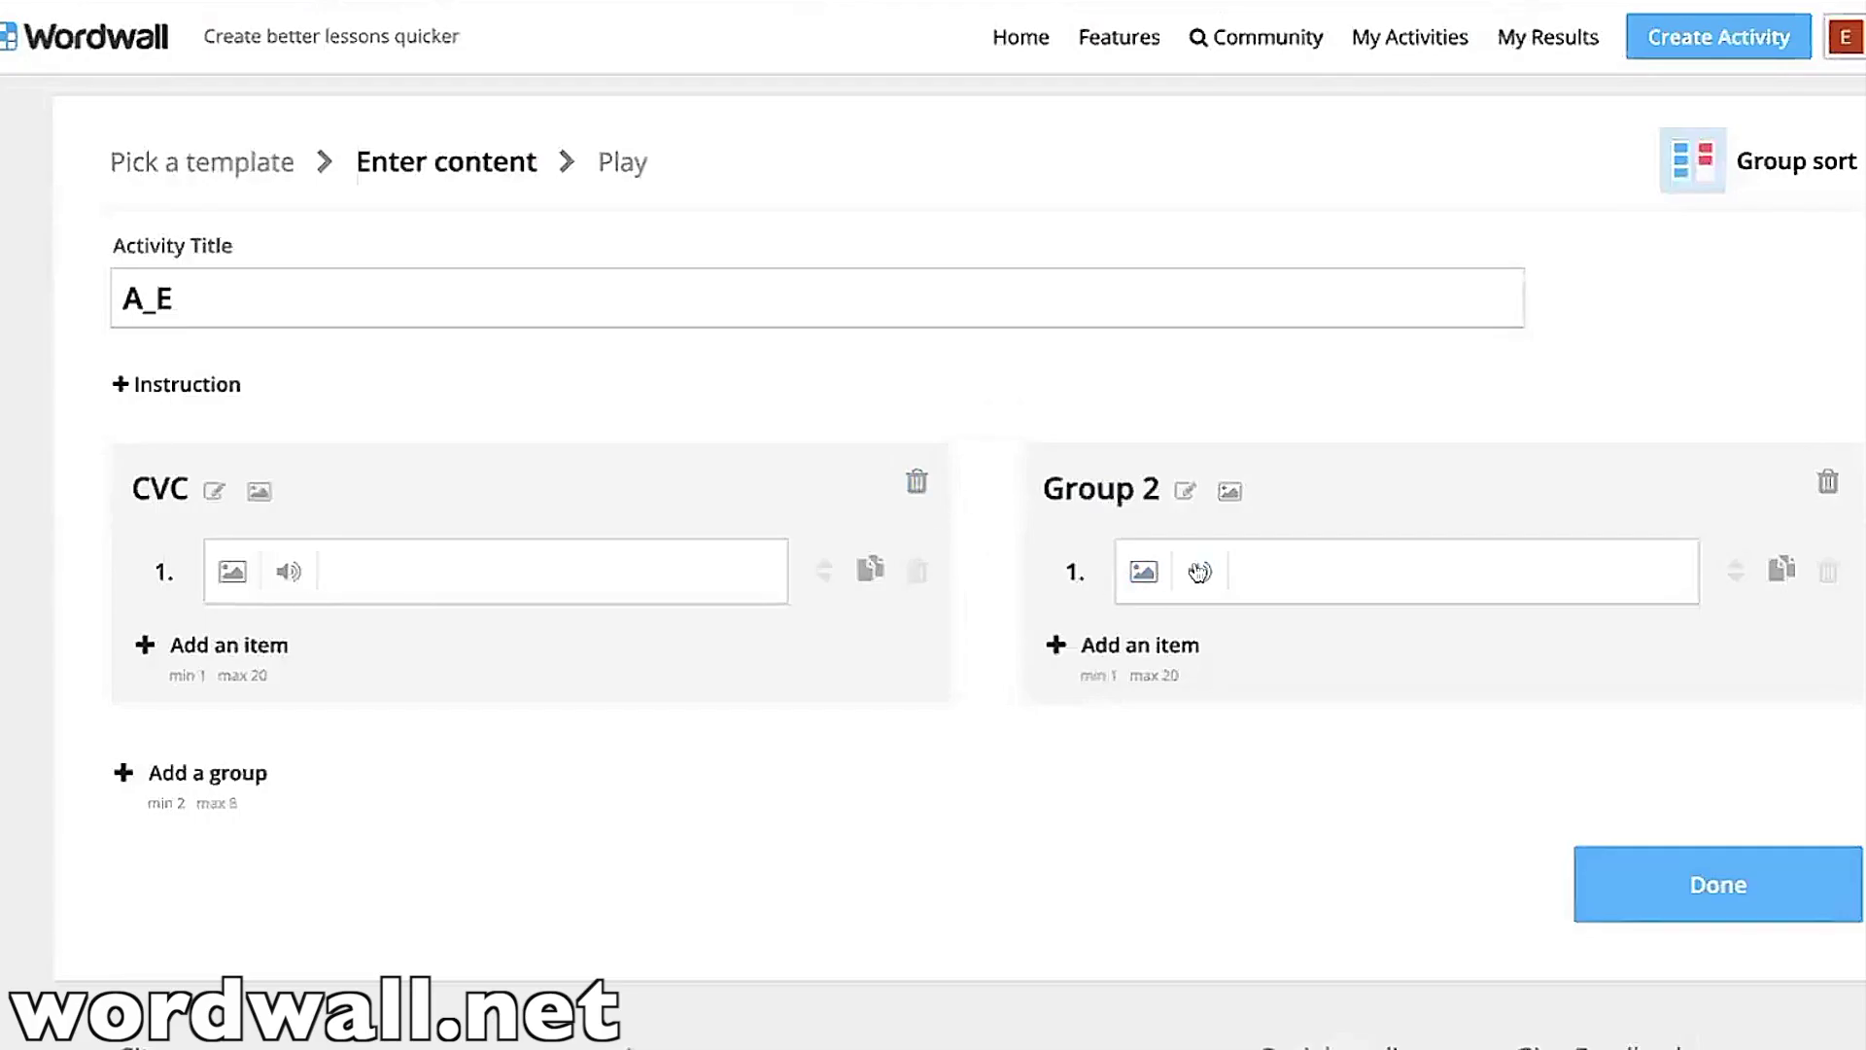
Rename the second group as A_E.
{"action": "left_click", "coordinate": [1185, 490]}
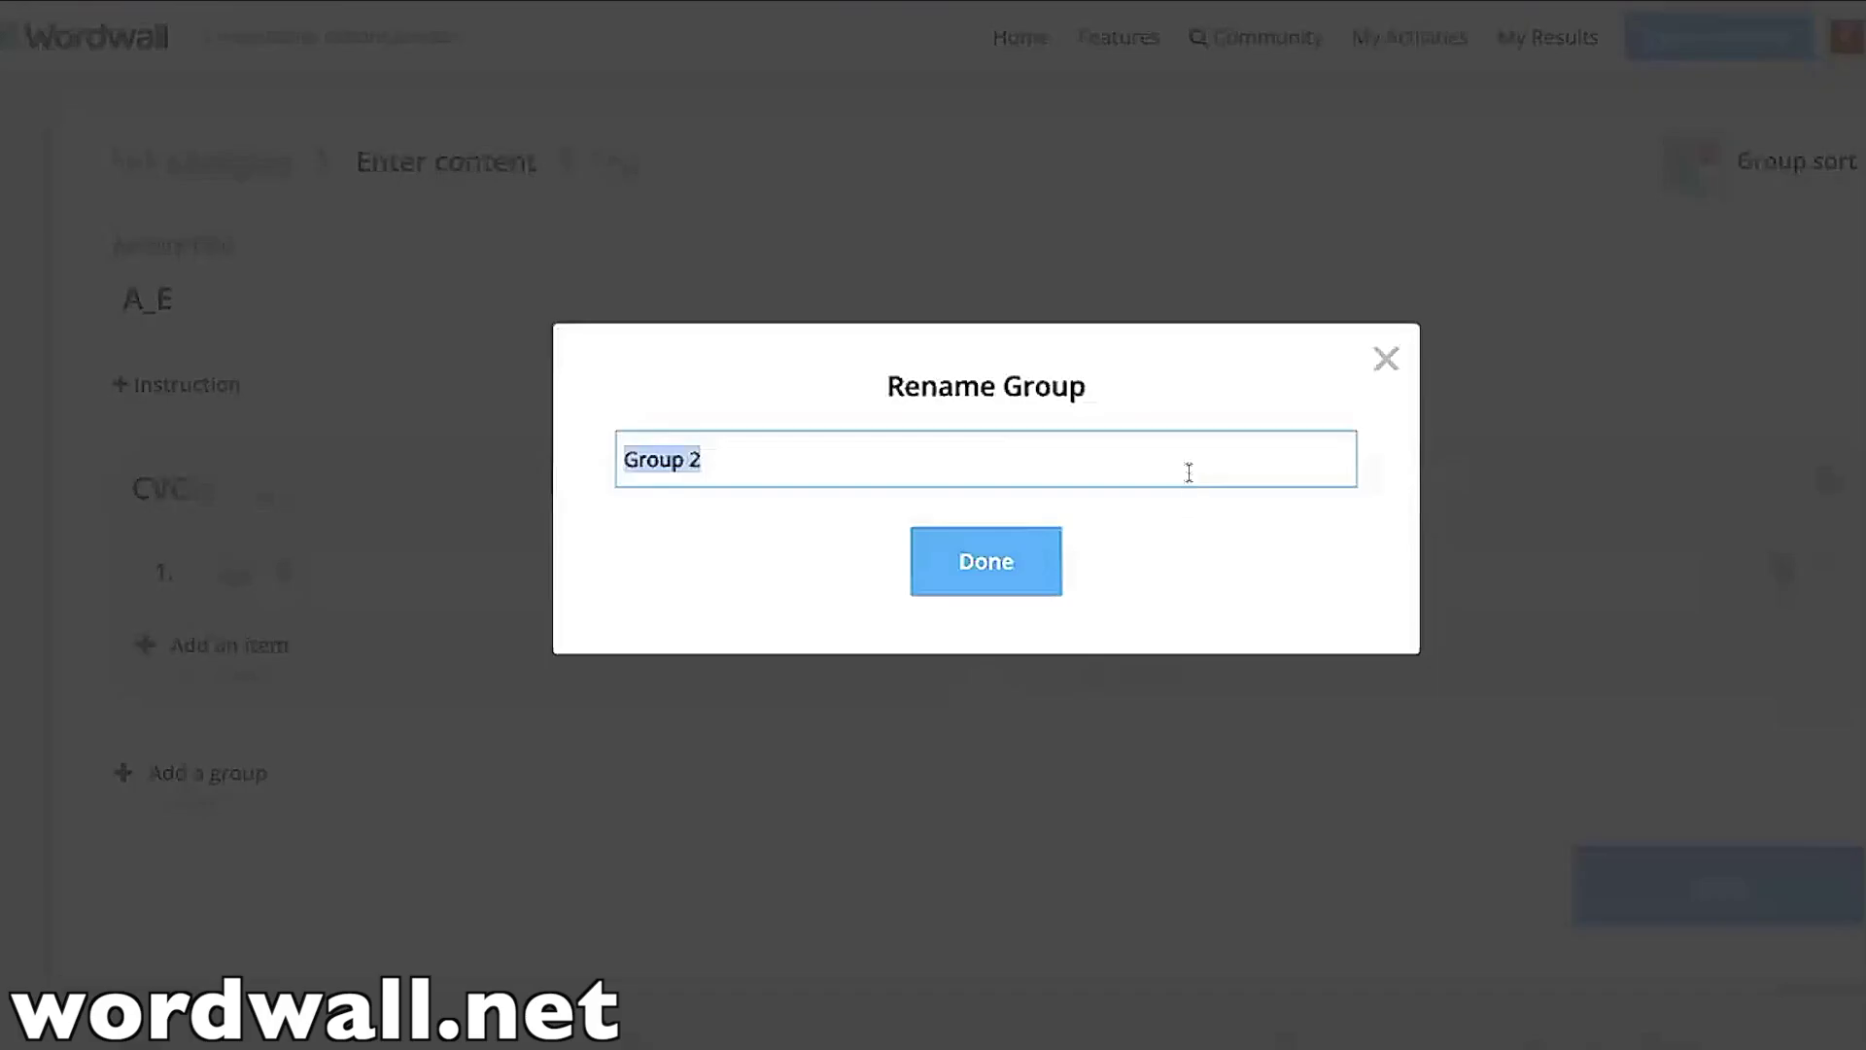
{"action": "type", "text": "V_"}
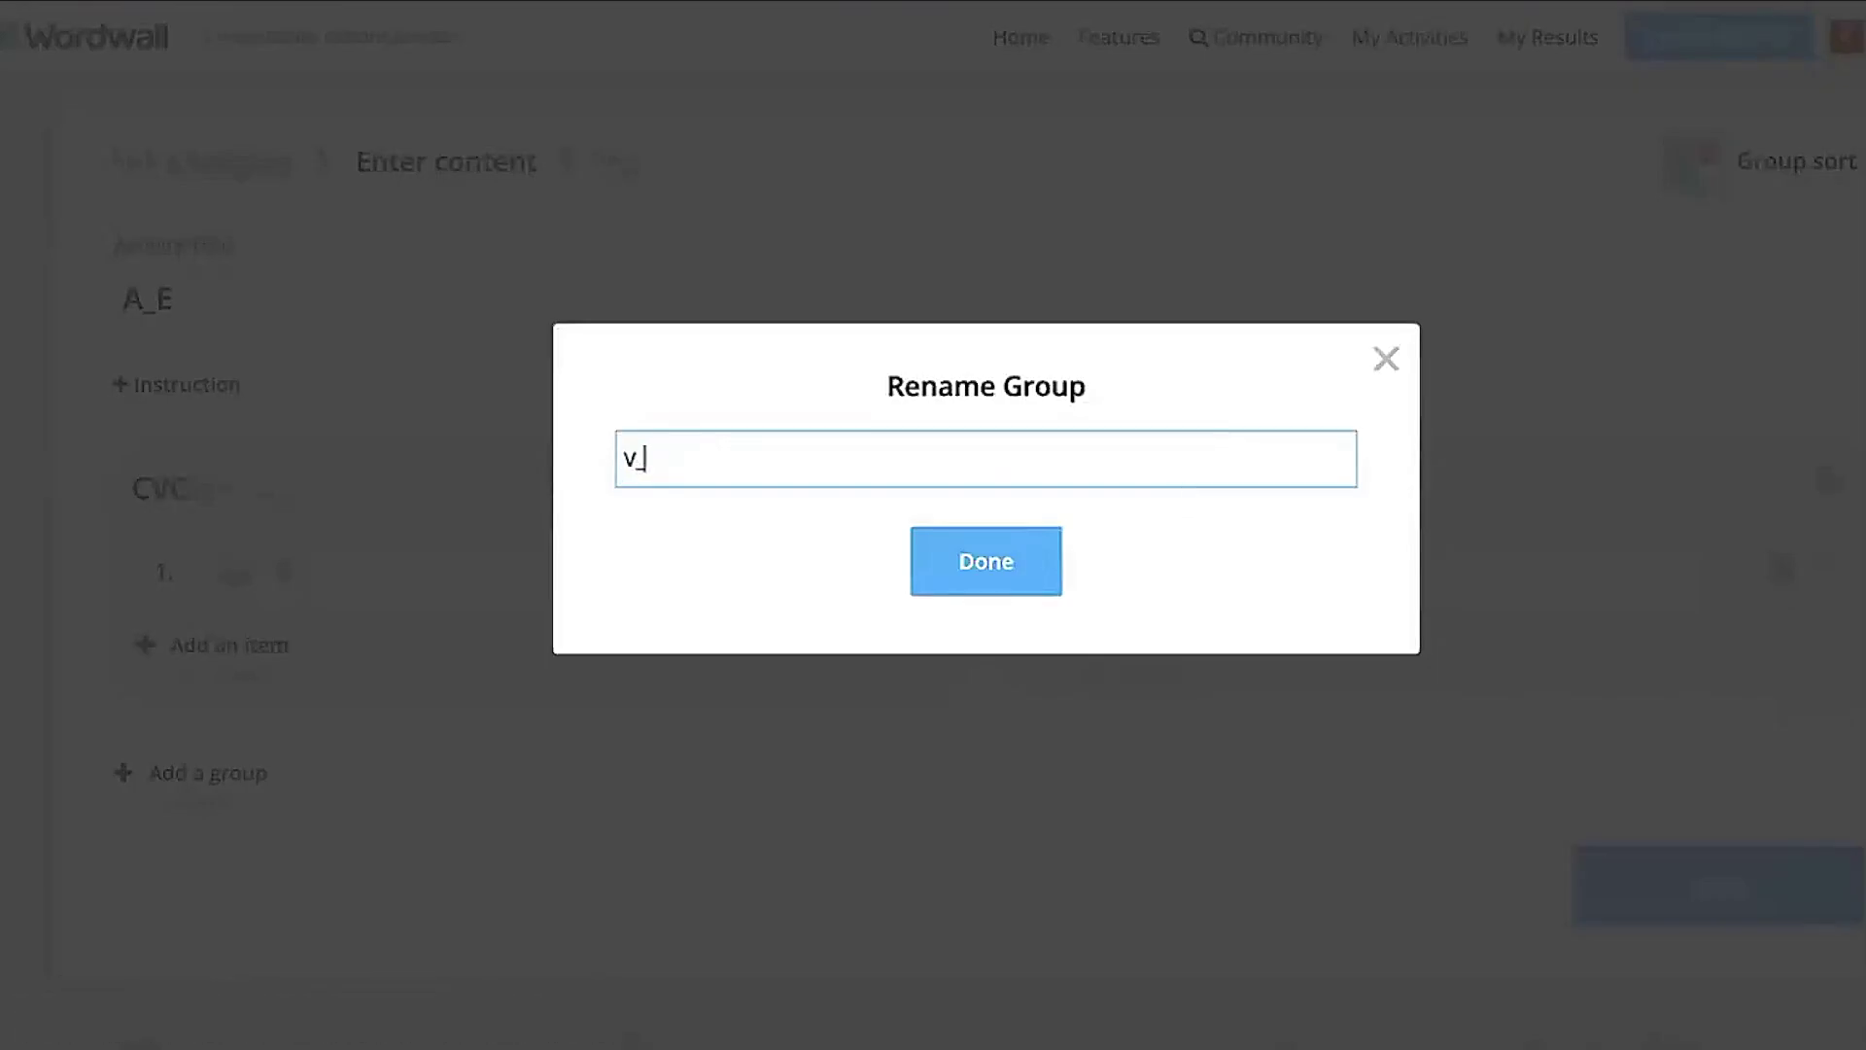
{"action": "key", "text": "BackSpace"}
{"action": "type", "text": "A_E"}
{"action": "left_click", "coordinate": [1018, 561]}
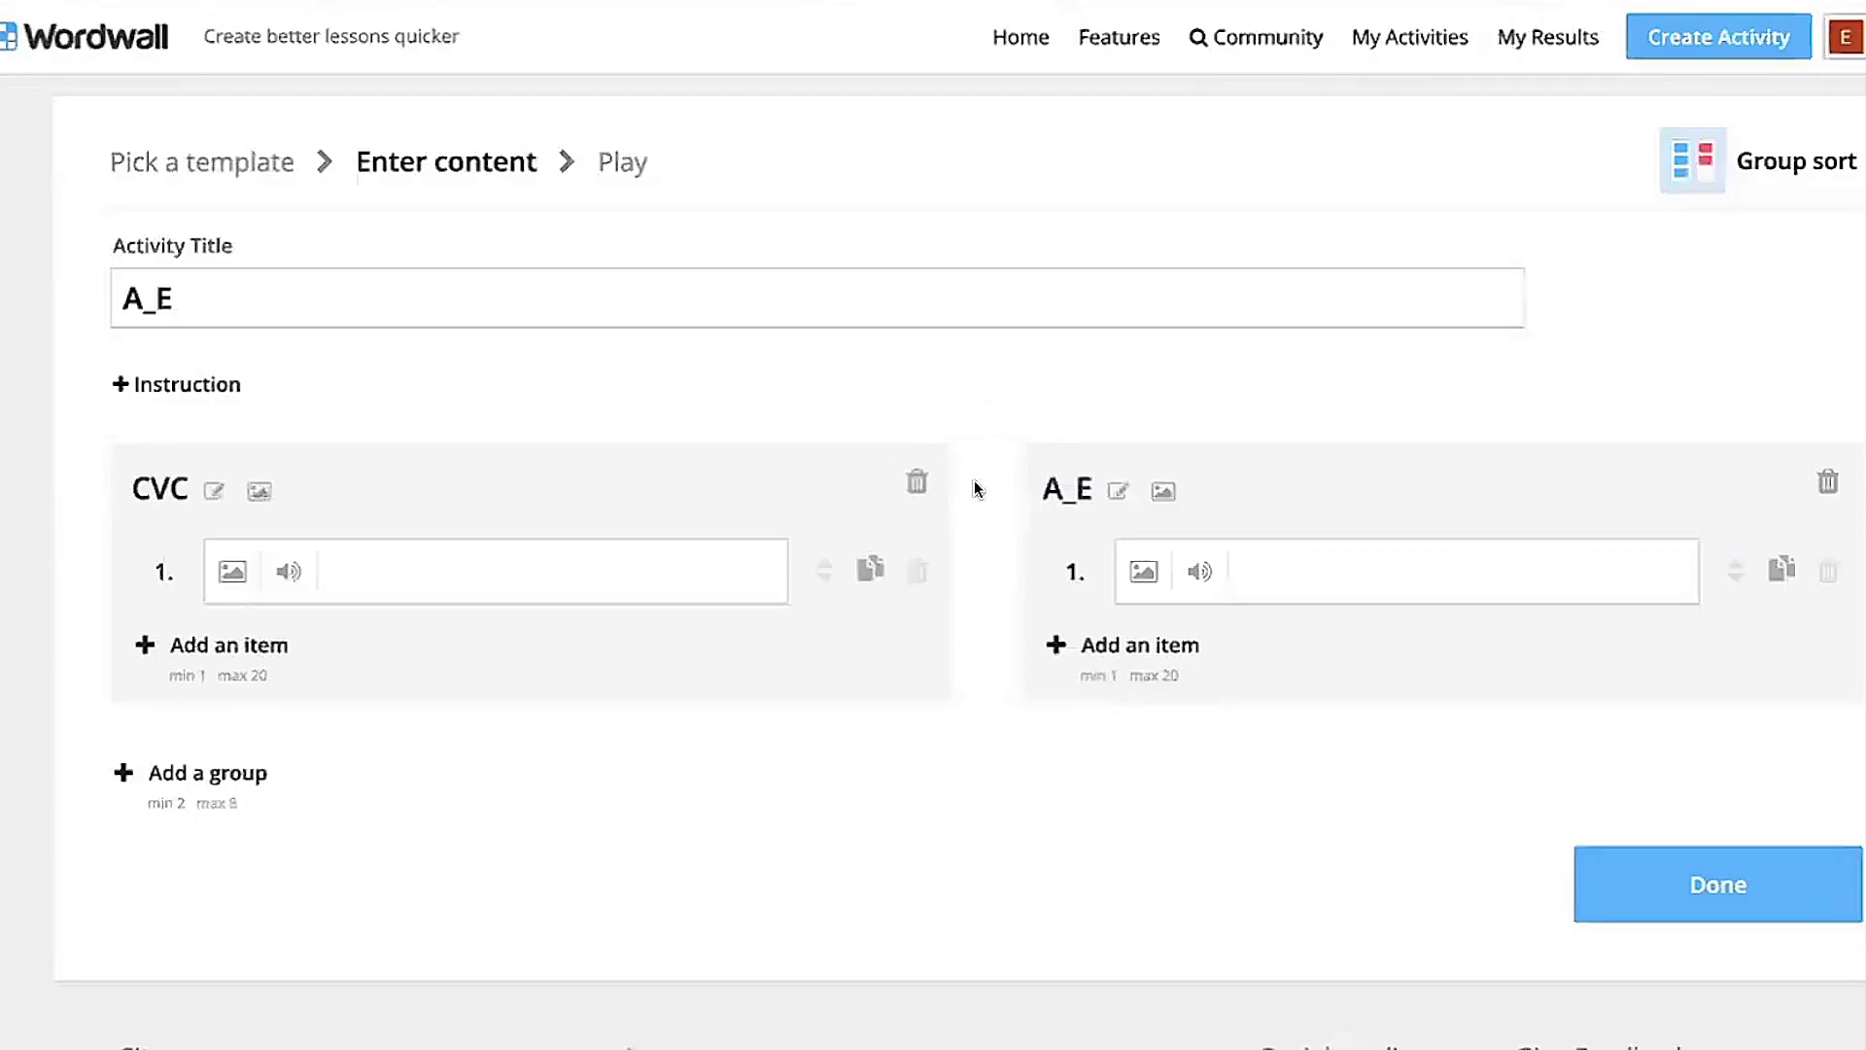
Fill the CVC group with the items mad, pan and at, and the A_E group with made, pane and ate.
{"action": "left_click", "coordinate": [404, 573]}
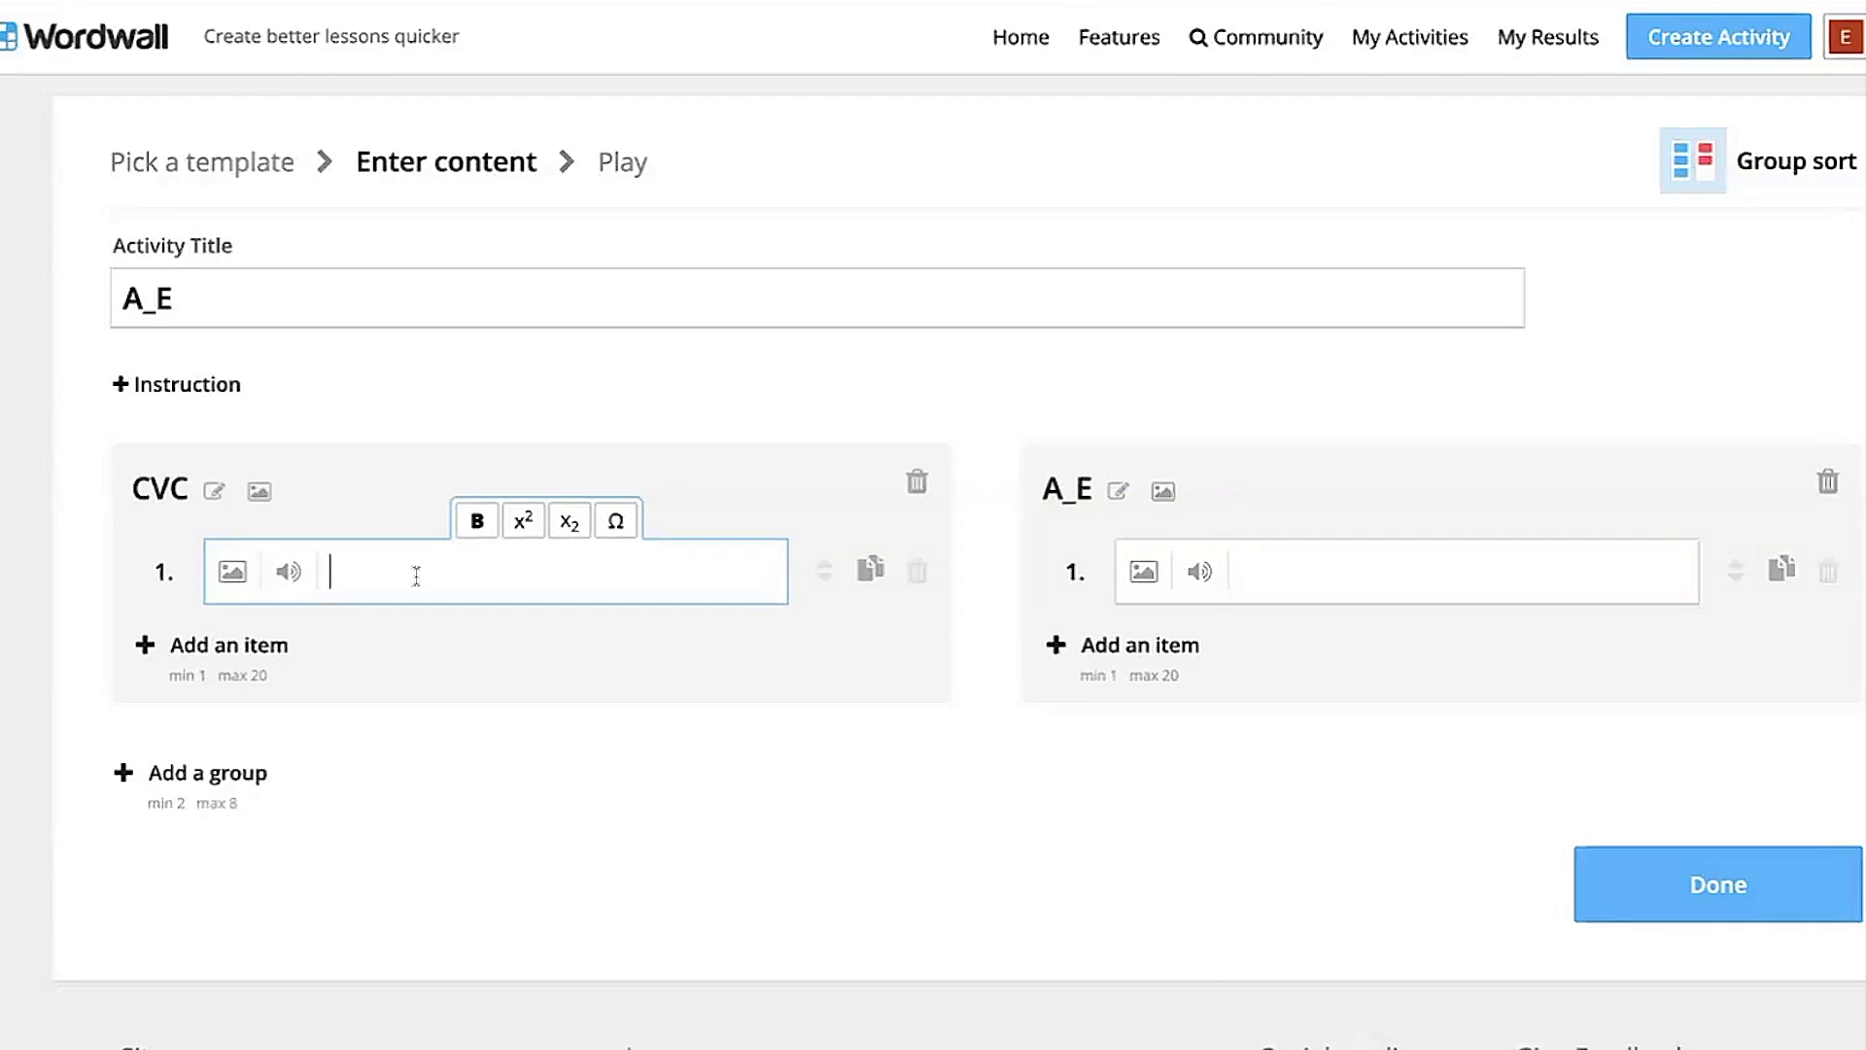
{"action": "type", "text": "mad"}
{"action": "left_click", "coordinate": [1236, 570]}
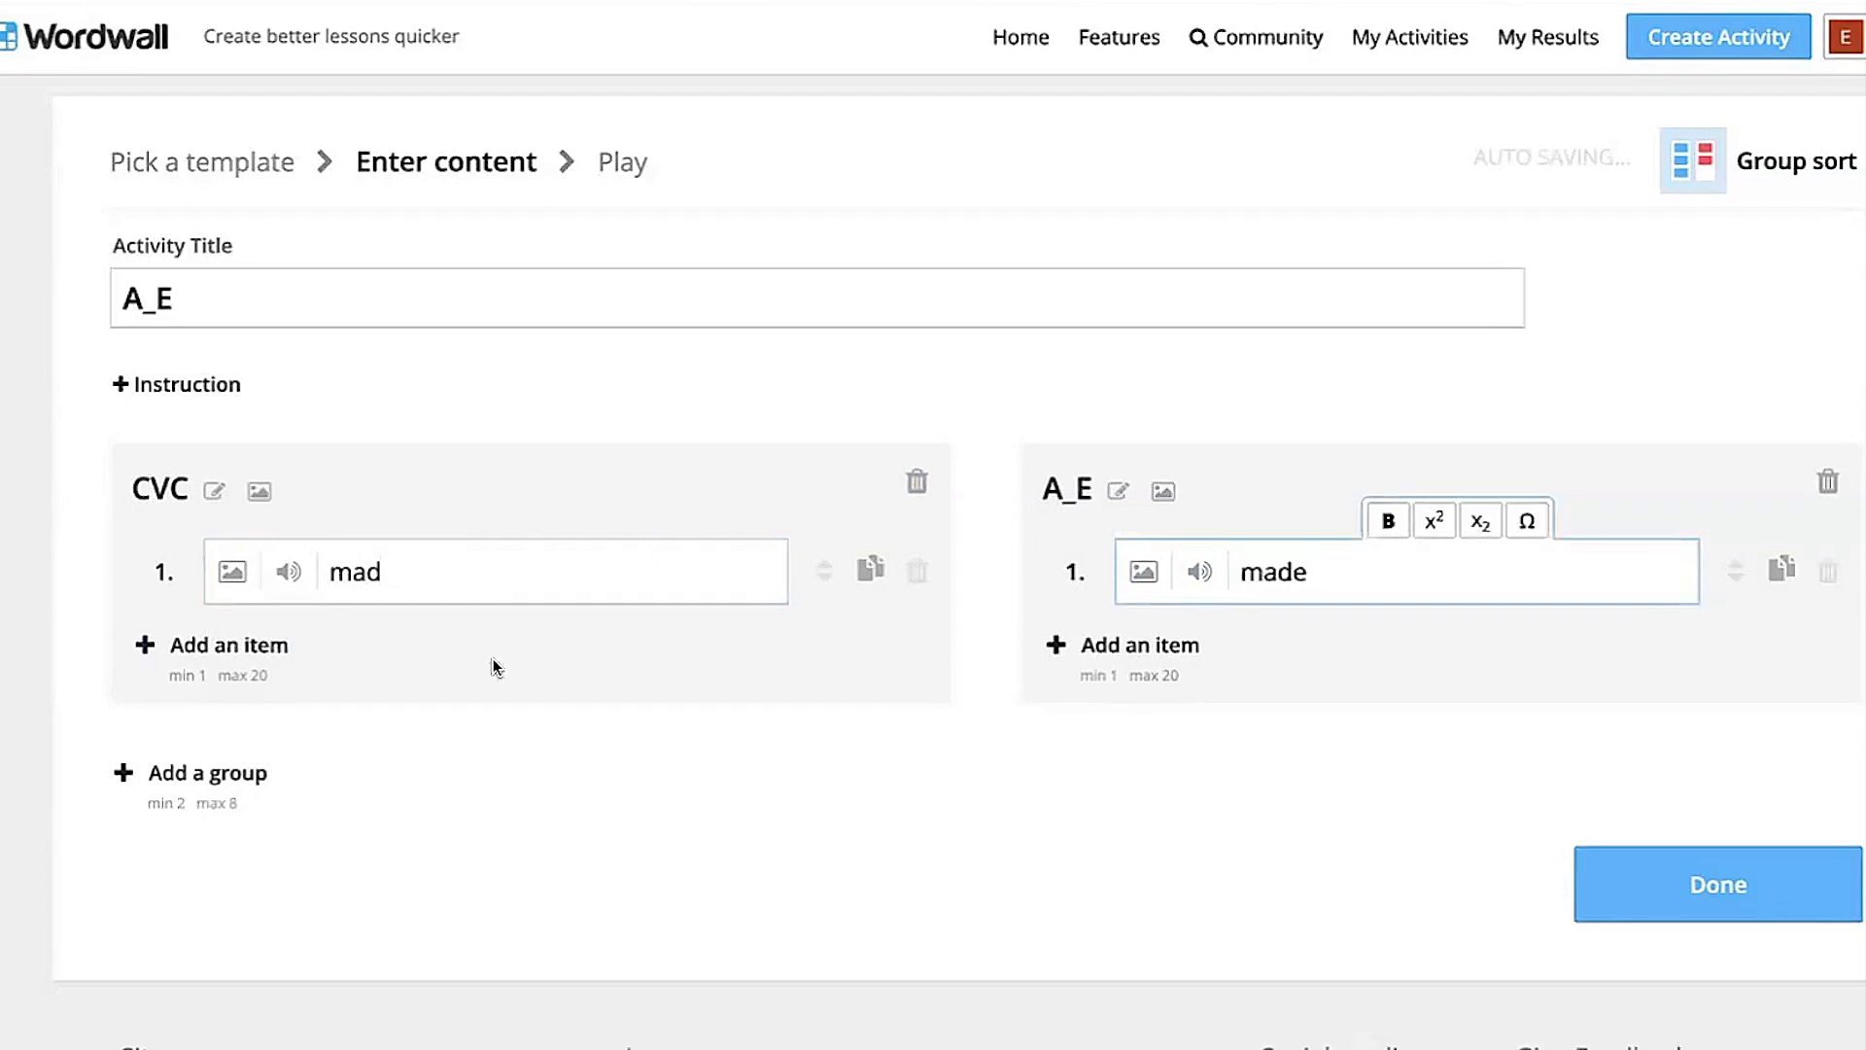
{"action": "left_click", "coordinate": [263, 645]}
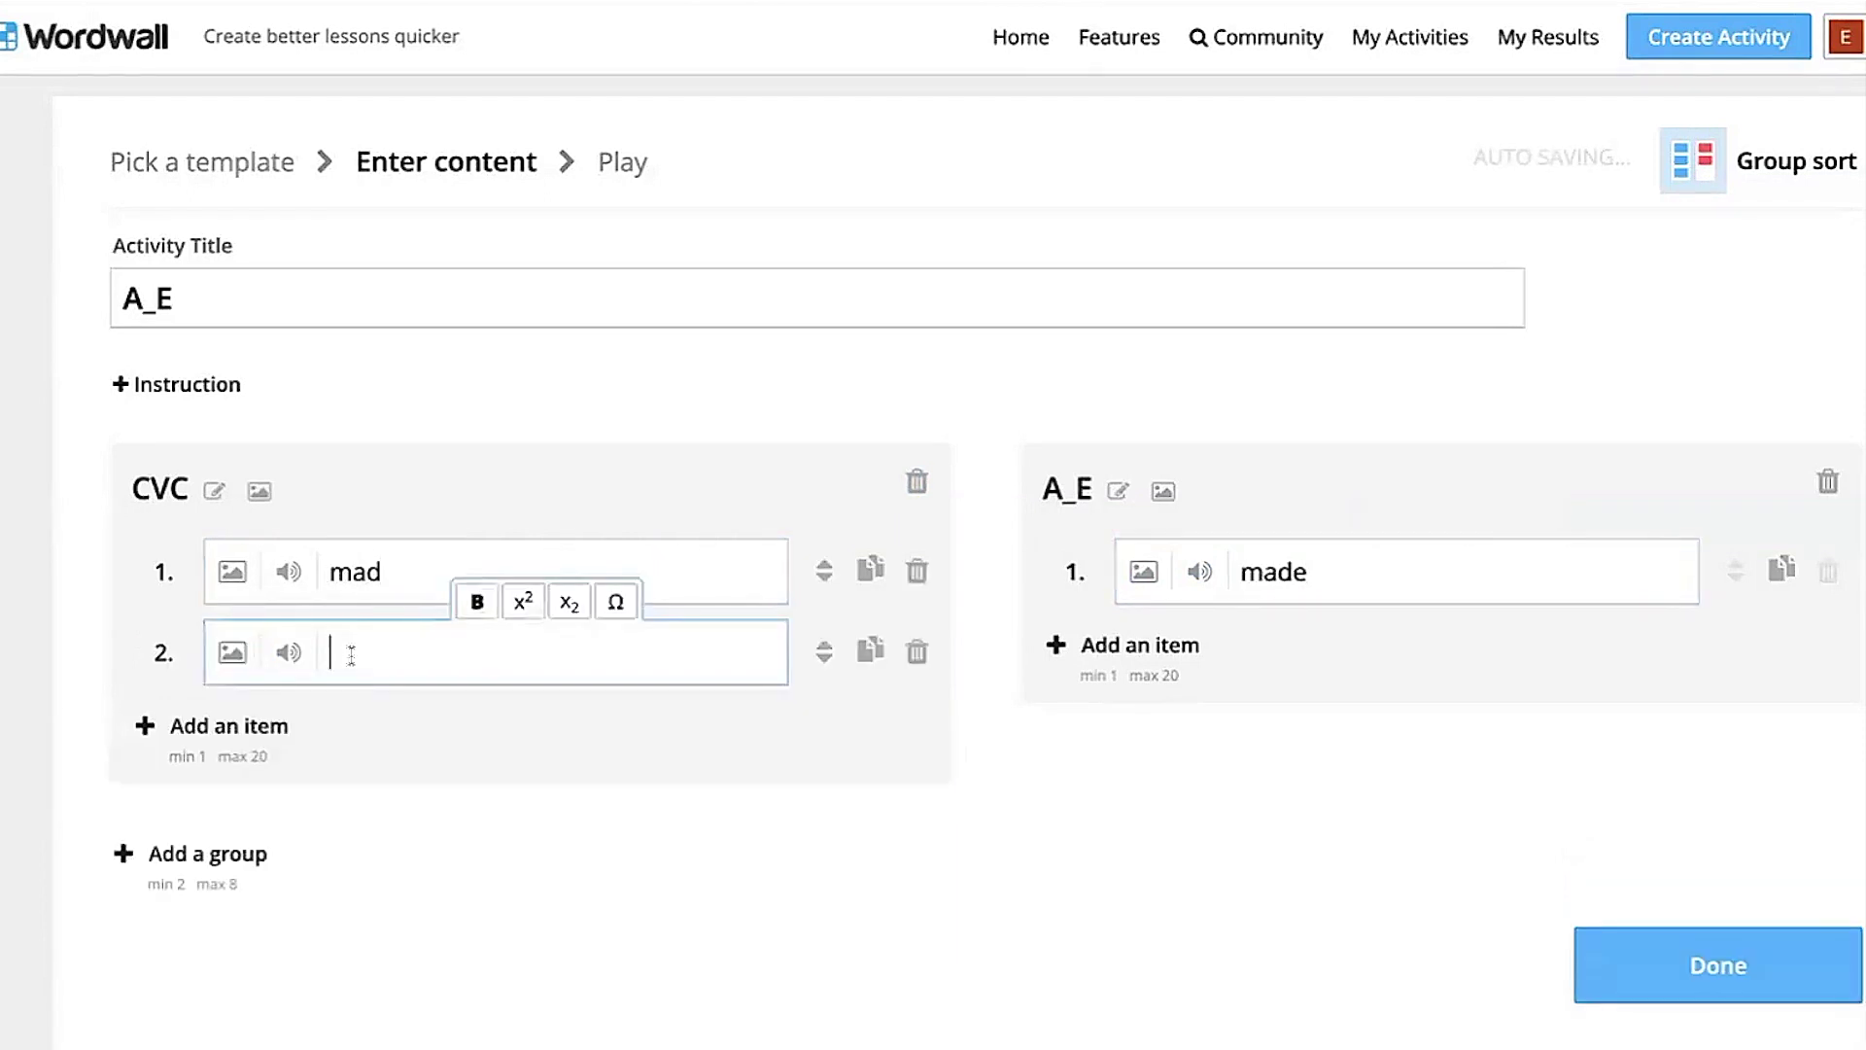
{"action": "left_click", "coordinate": [1089, 645]}
{"action": "type", "text": "pane"}
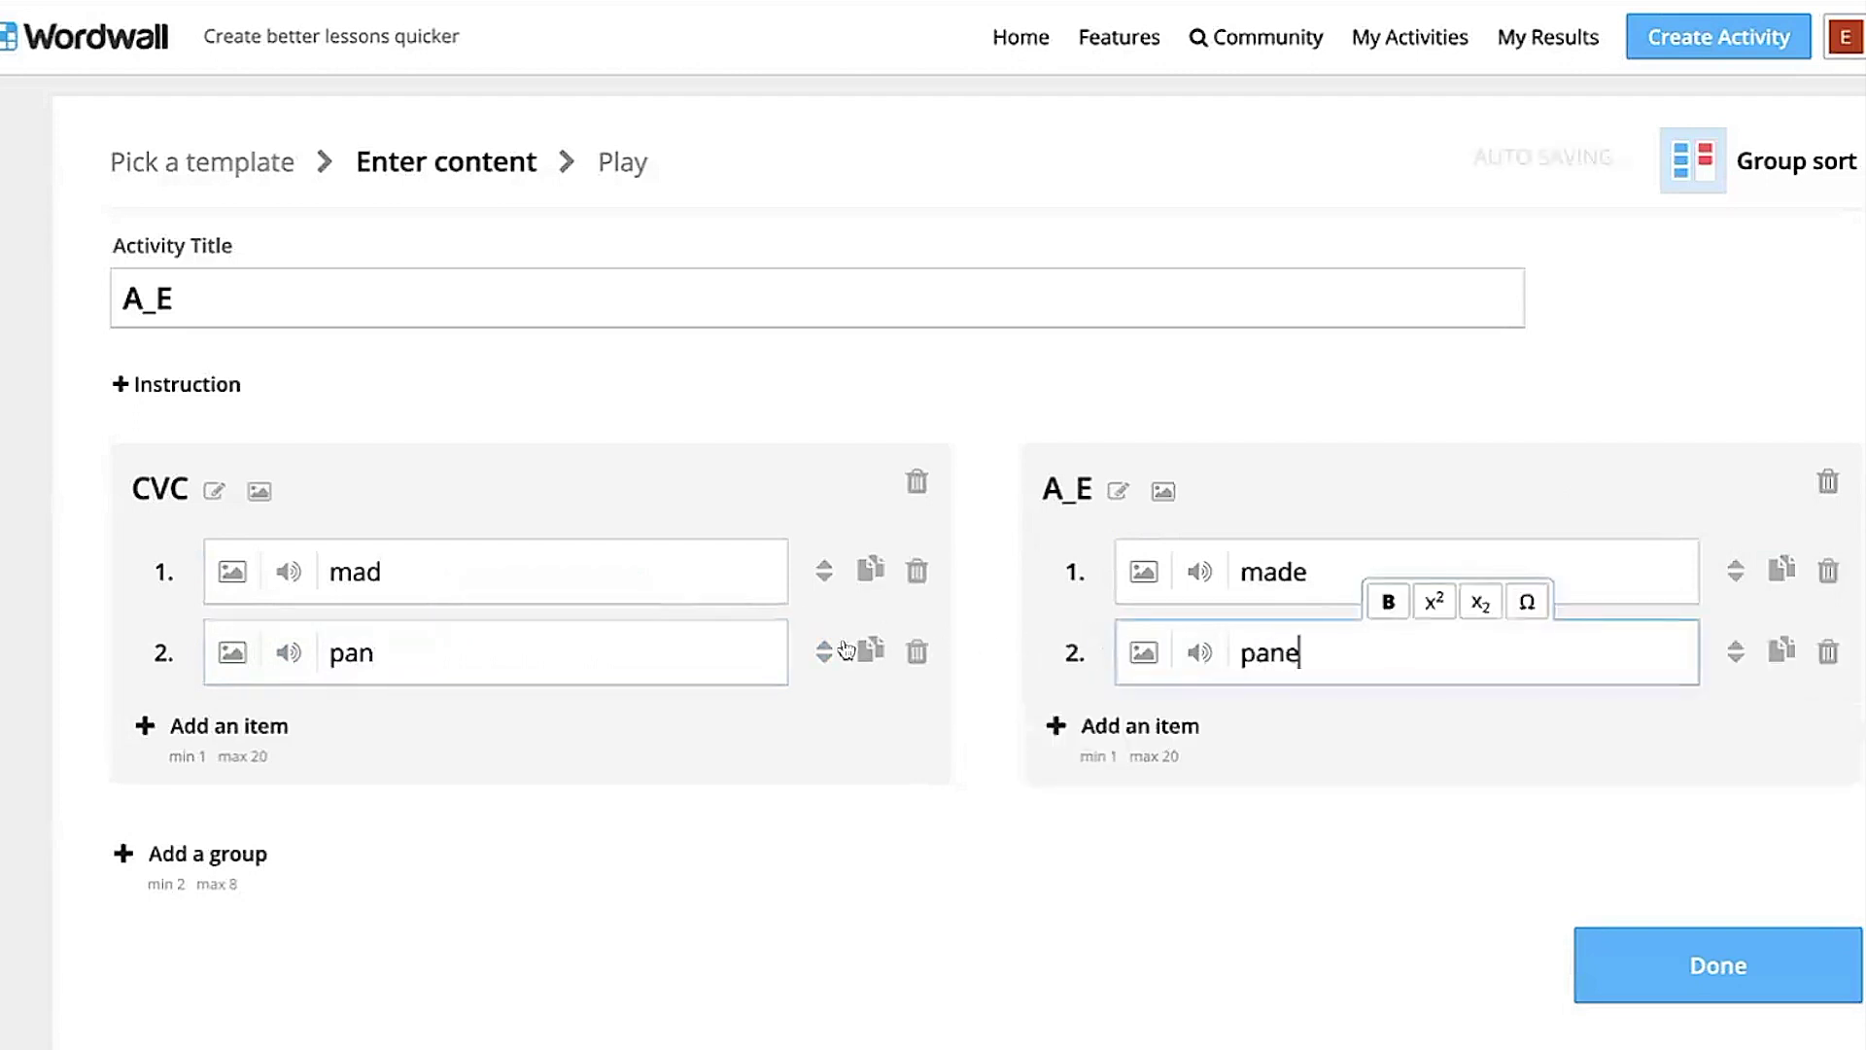
{"action": "left_click", "coordinate": [259, 724]}
{"action": "type", "text": "at"}
{"action": "left_click", "coordinate": [1206, 729]}
{"action": "type", "text": "ate"}
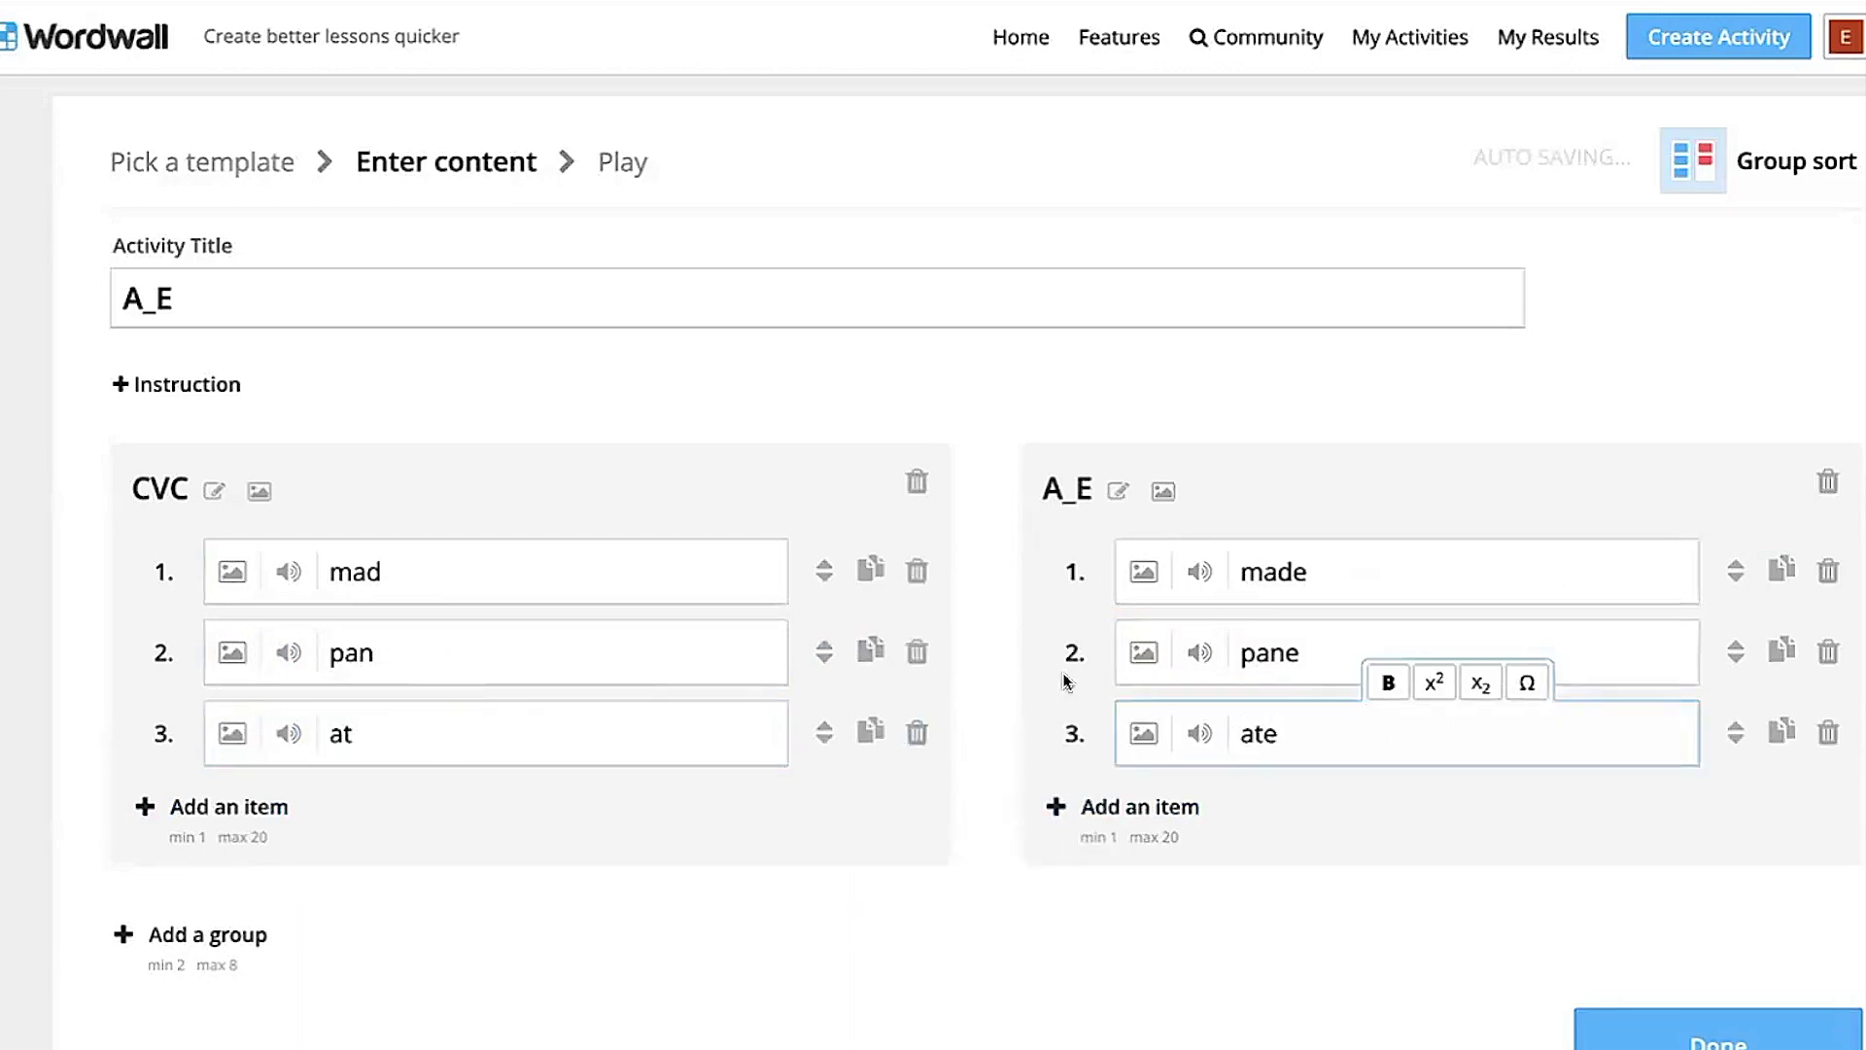
Finish entering the content and open the A_E activity for play.
{"action": "scroll", "coordinate": [1059, 692], "scroll_direction": "down", "scroll_amount": 5}
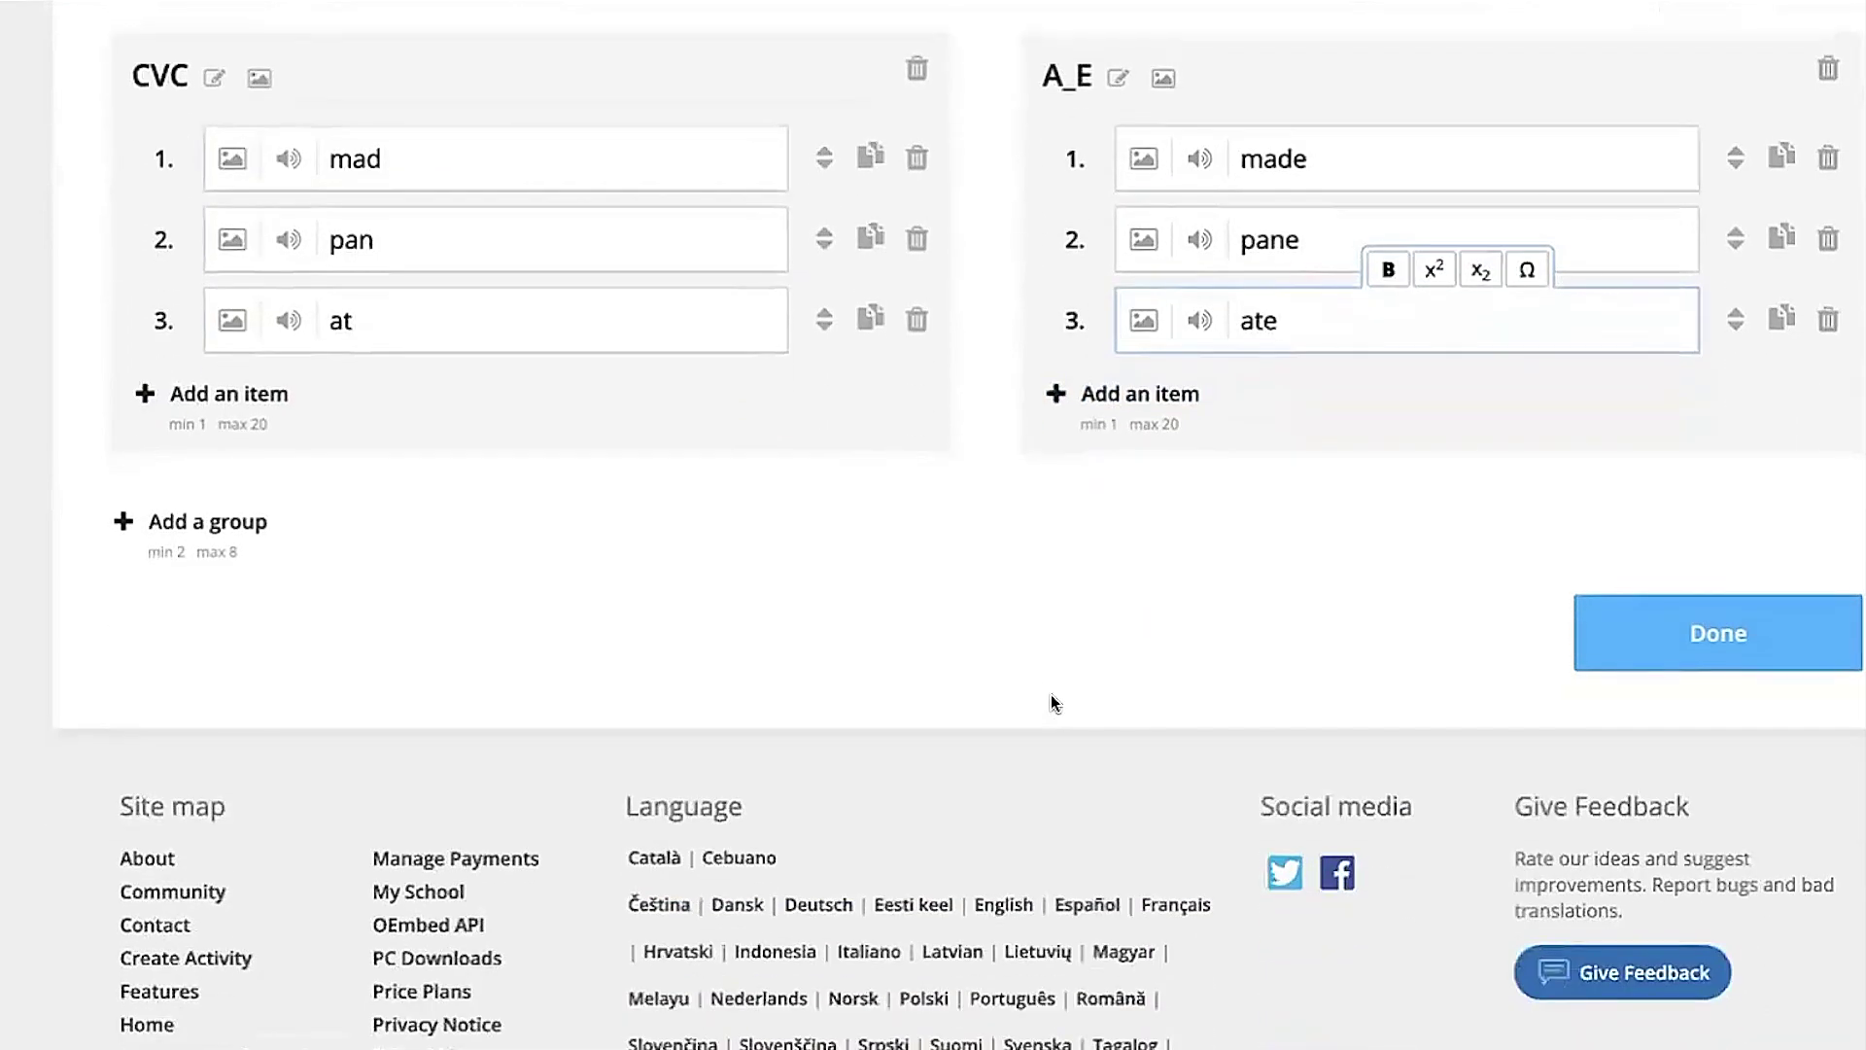
{"action": "scroll", "coordinate": [1054, 704], "scroll_direction": "down", "scroll_amount": 2}
{"action": "scroll", "coordinate": [1059, 701], "scroll_direction": "up", "scroll_amount": 3}
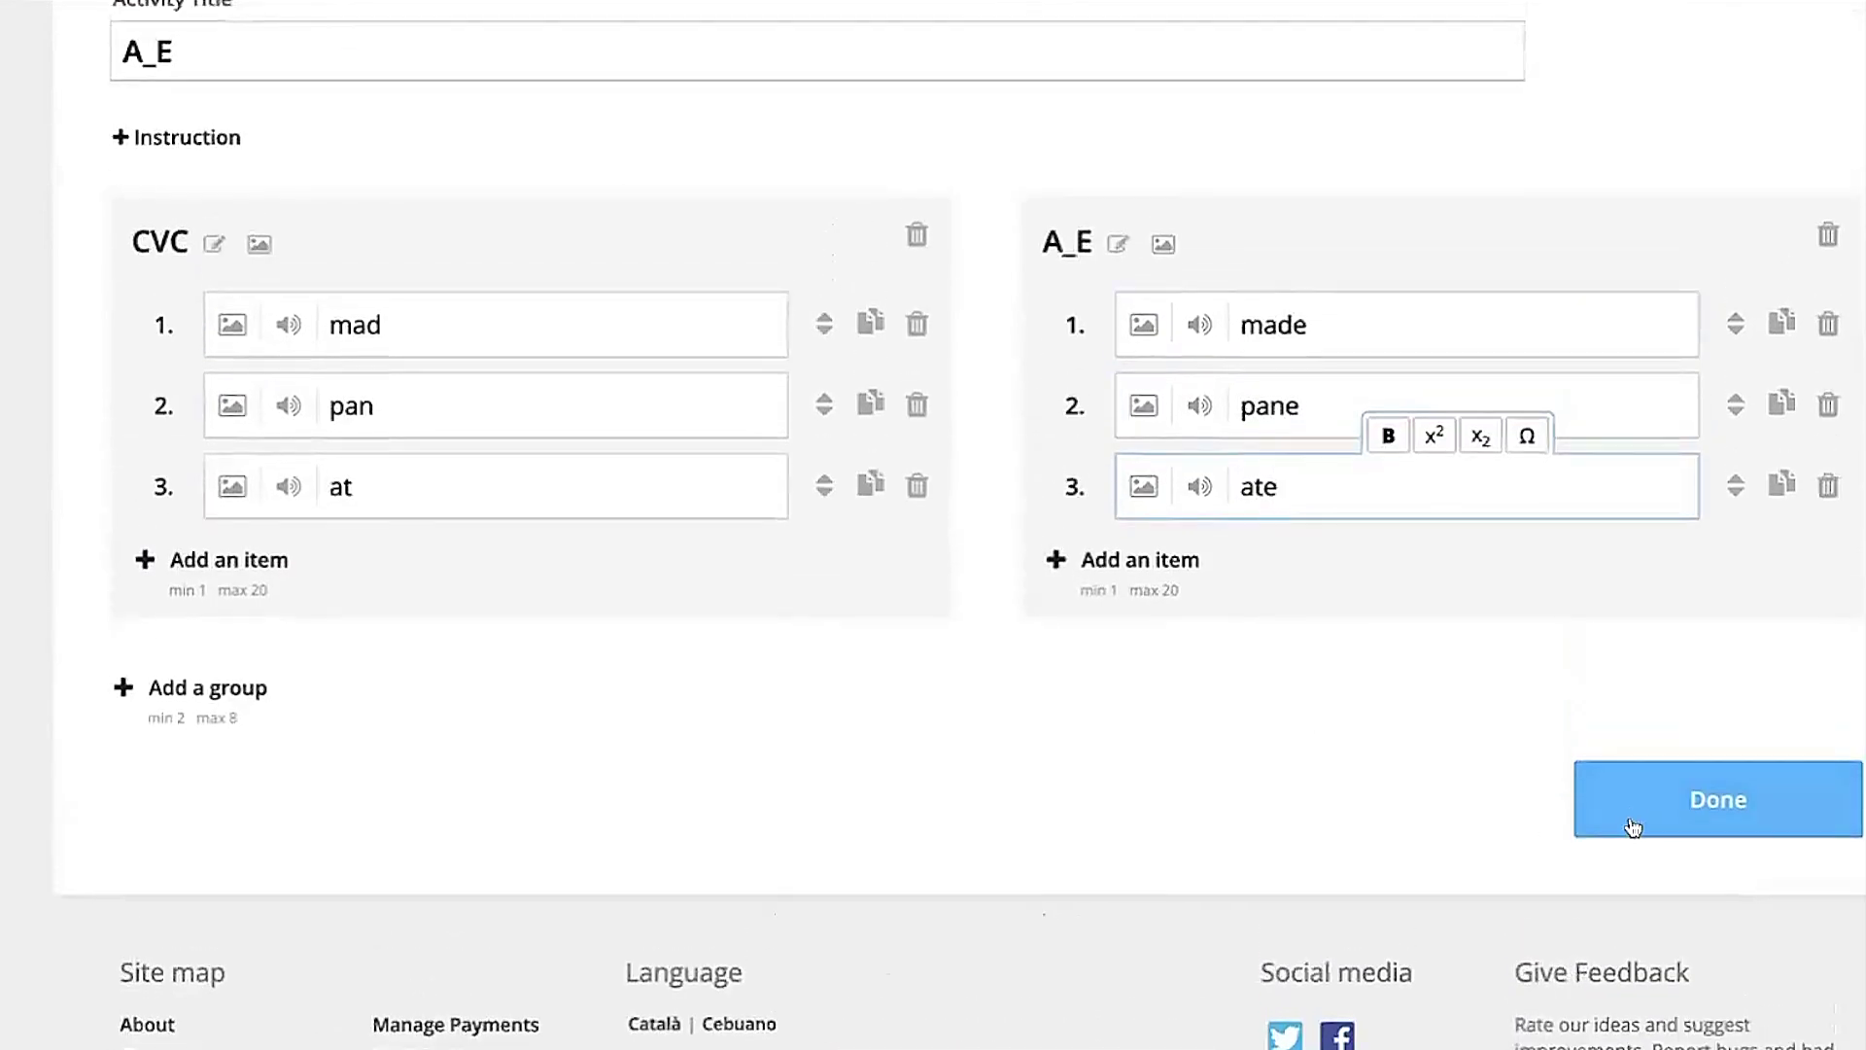
{"action": "left_click", "coordinate": [1633, 805]}
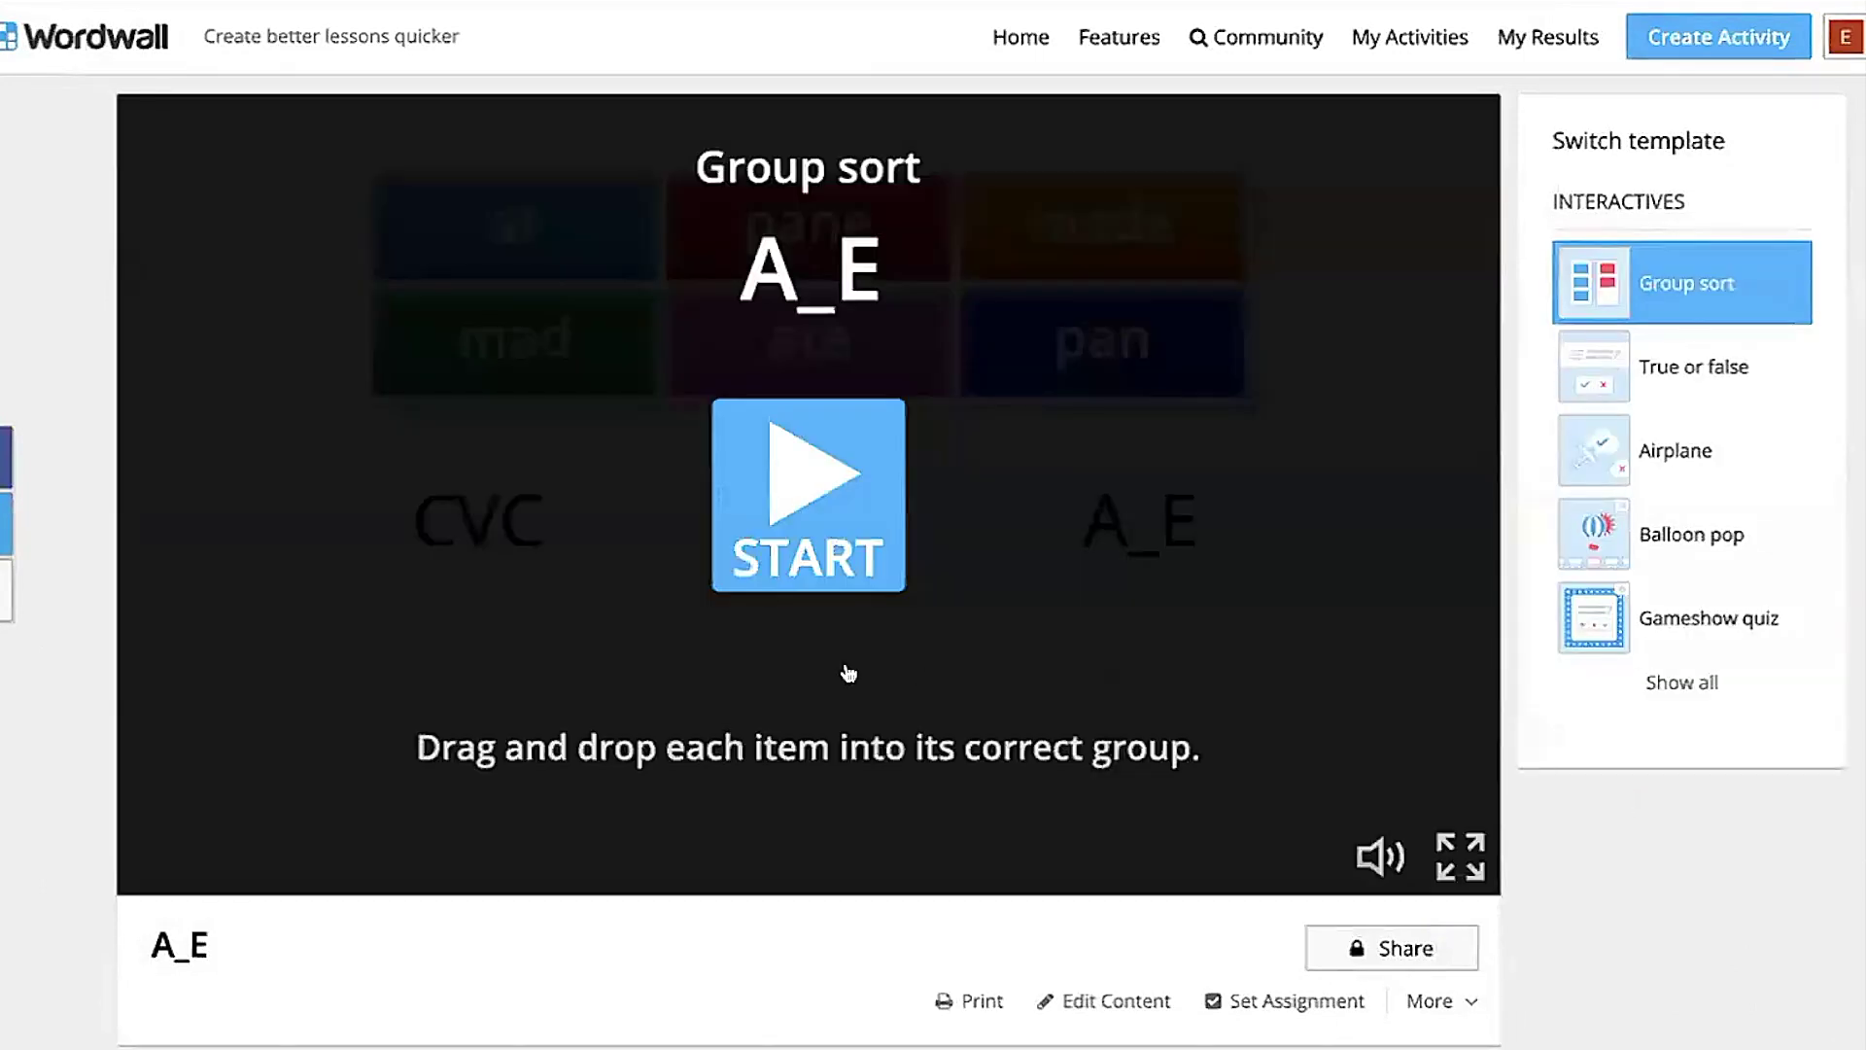
Play the game, sorting at, mad and pan into CVC and pane, ate and made into A_E, and submit the answers.
{"action": "left_click", "coordinate": [801, 493]}
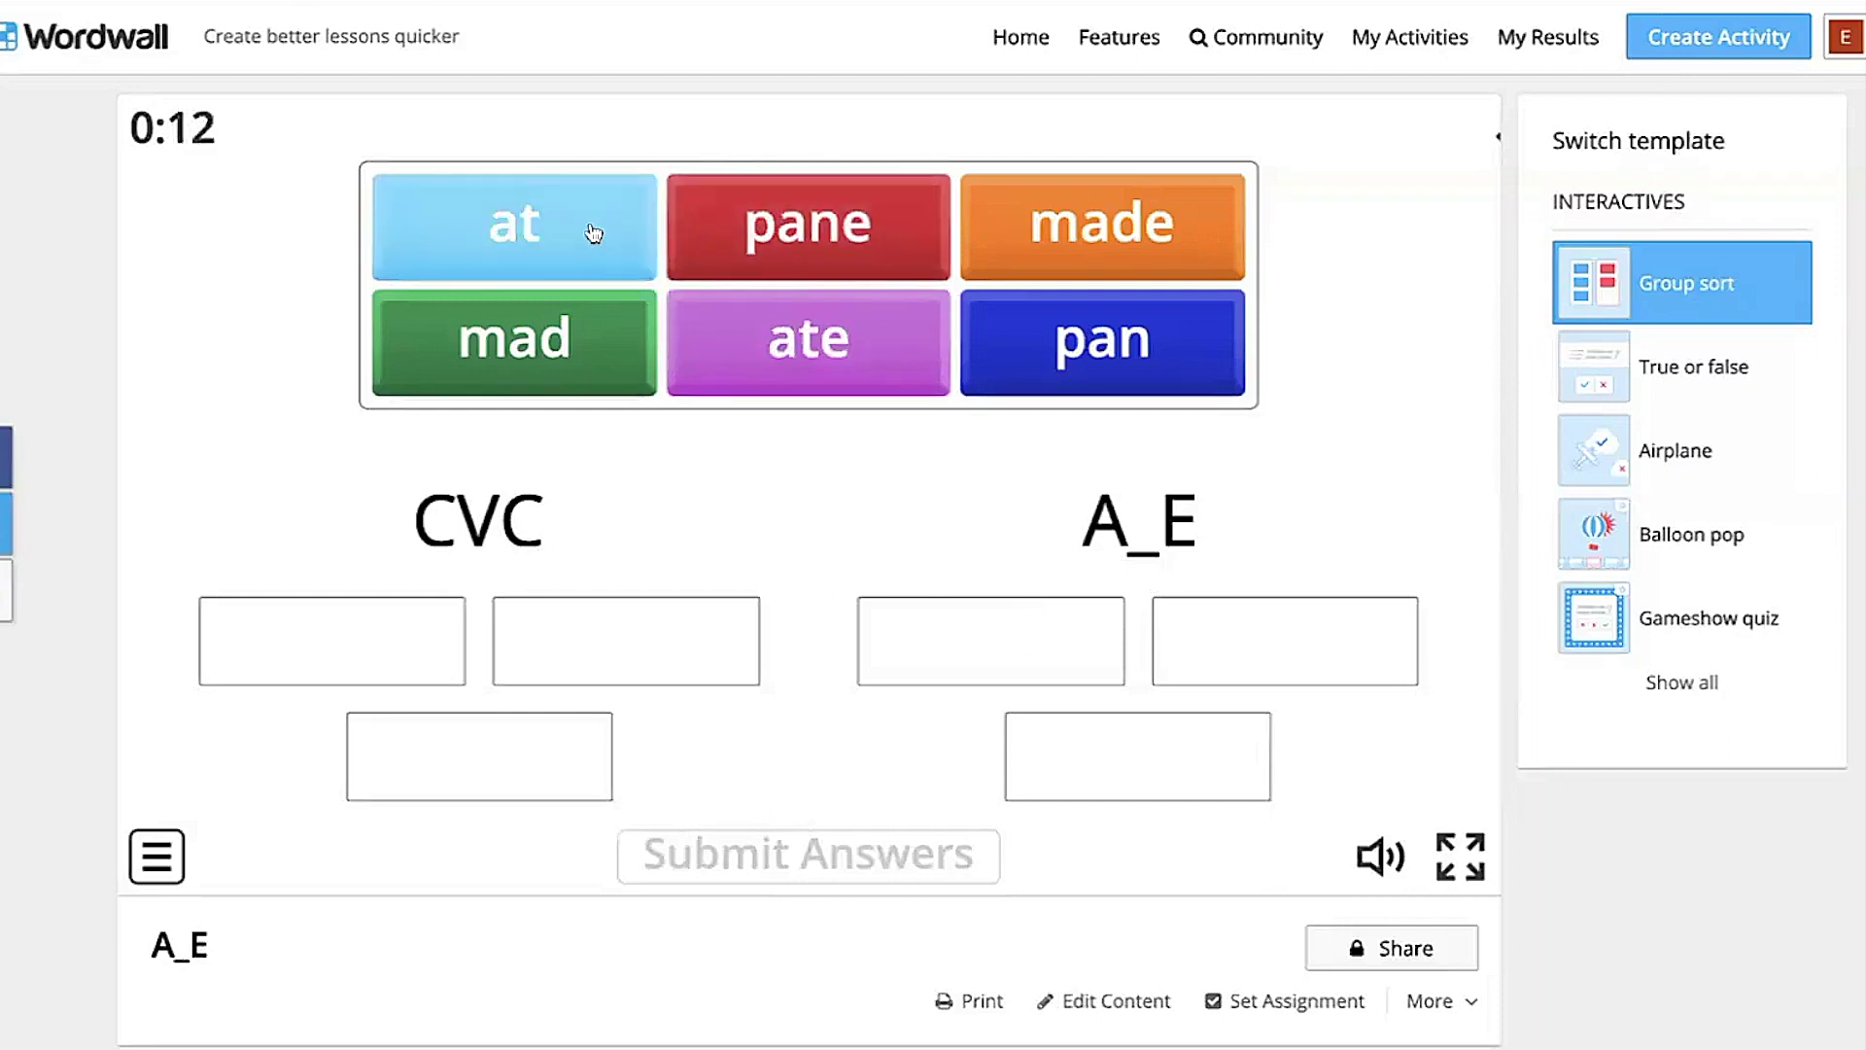
{"action": "left_click_drag", "start_coordinate": [592, 229], "coordinate": [343, 653]}
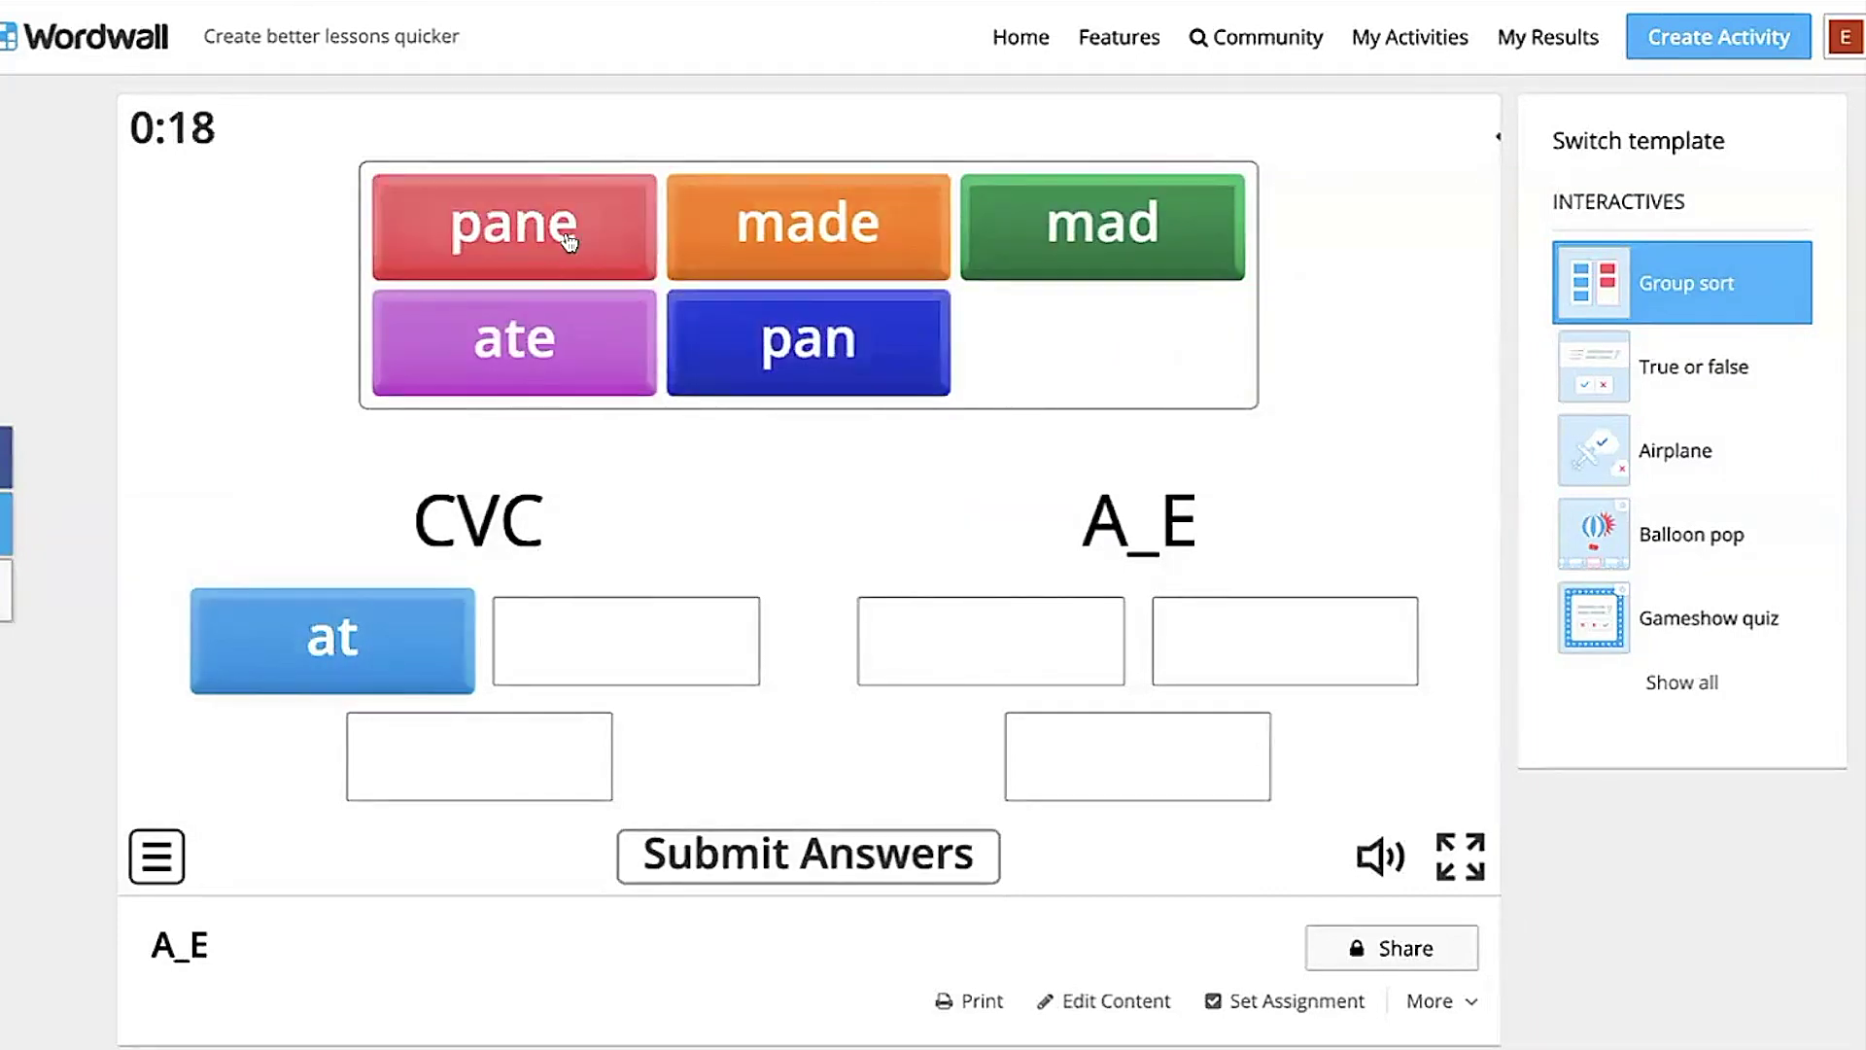
{"action": "left_click_drag", "start_coordinate": [551, 229], "coordinate": [992, 634]}
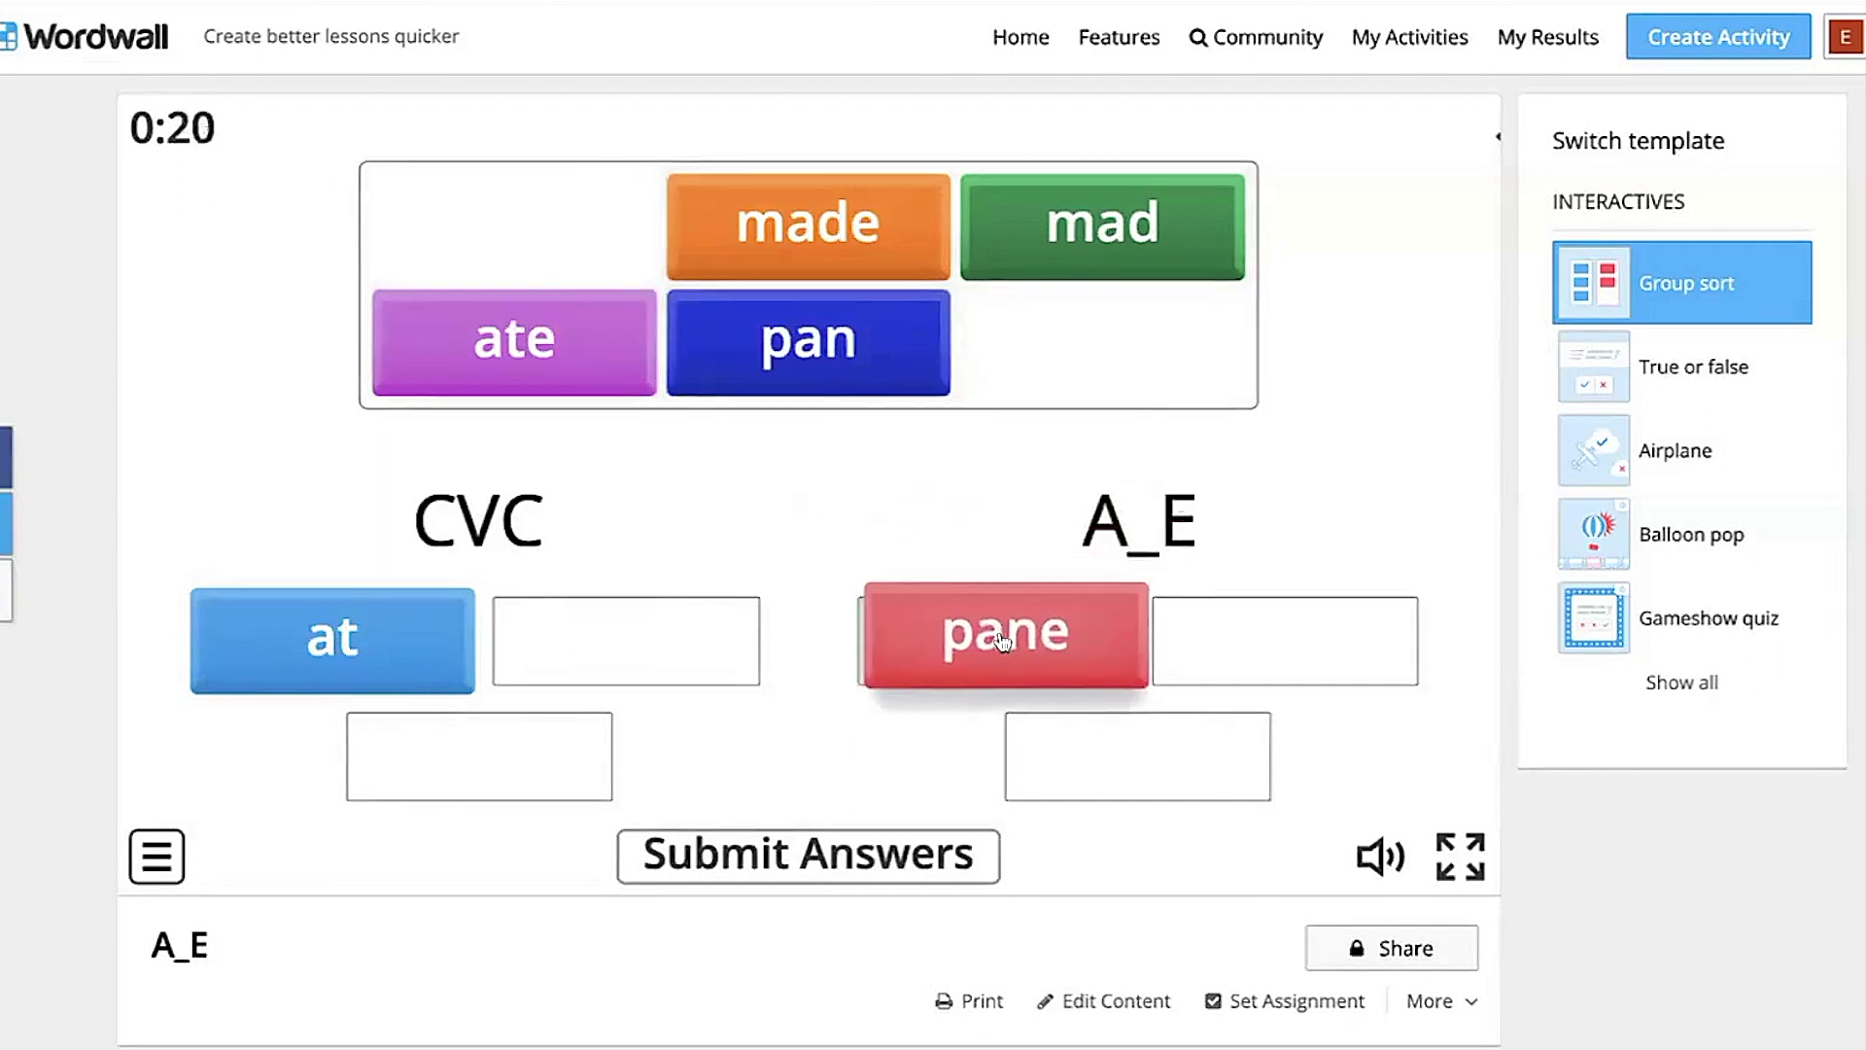
{"action": "left_click_drag", "start_coordinate": [807, 234], "coordinate": [632, 636]}
{"action": "left_click_drag", "start_coordinate": [778, 225], "coordinate": [1271, 641]}
{"action": "left_click_drag", "start_coordinate": [779, 229], "coordinate": [486, 768]}
{"action": "left_click_drag", "start_coordinate": [508, 229], "coordinate": [1139, 760]}
{"action": "left_click", "coordinate": [855, 864]}
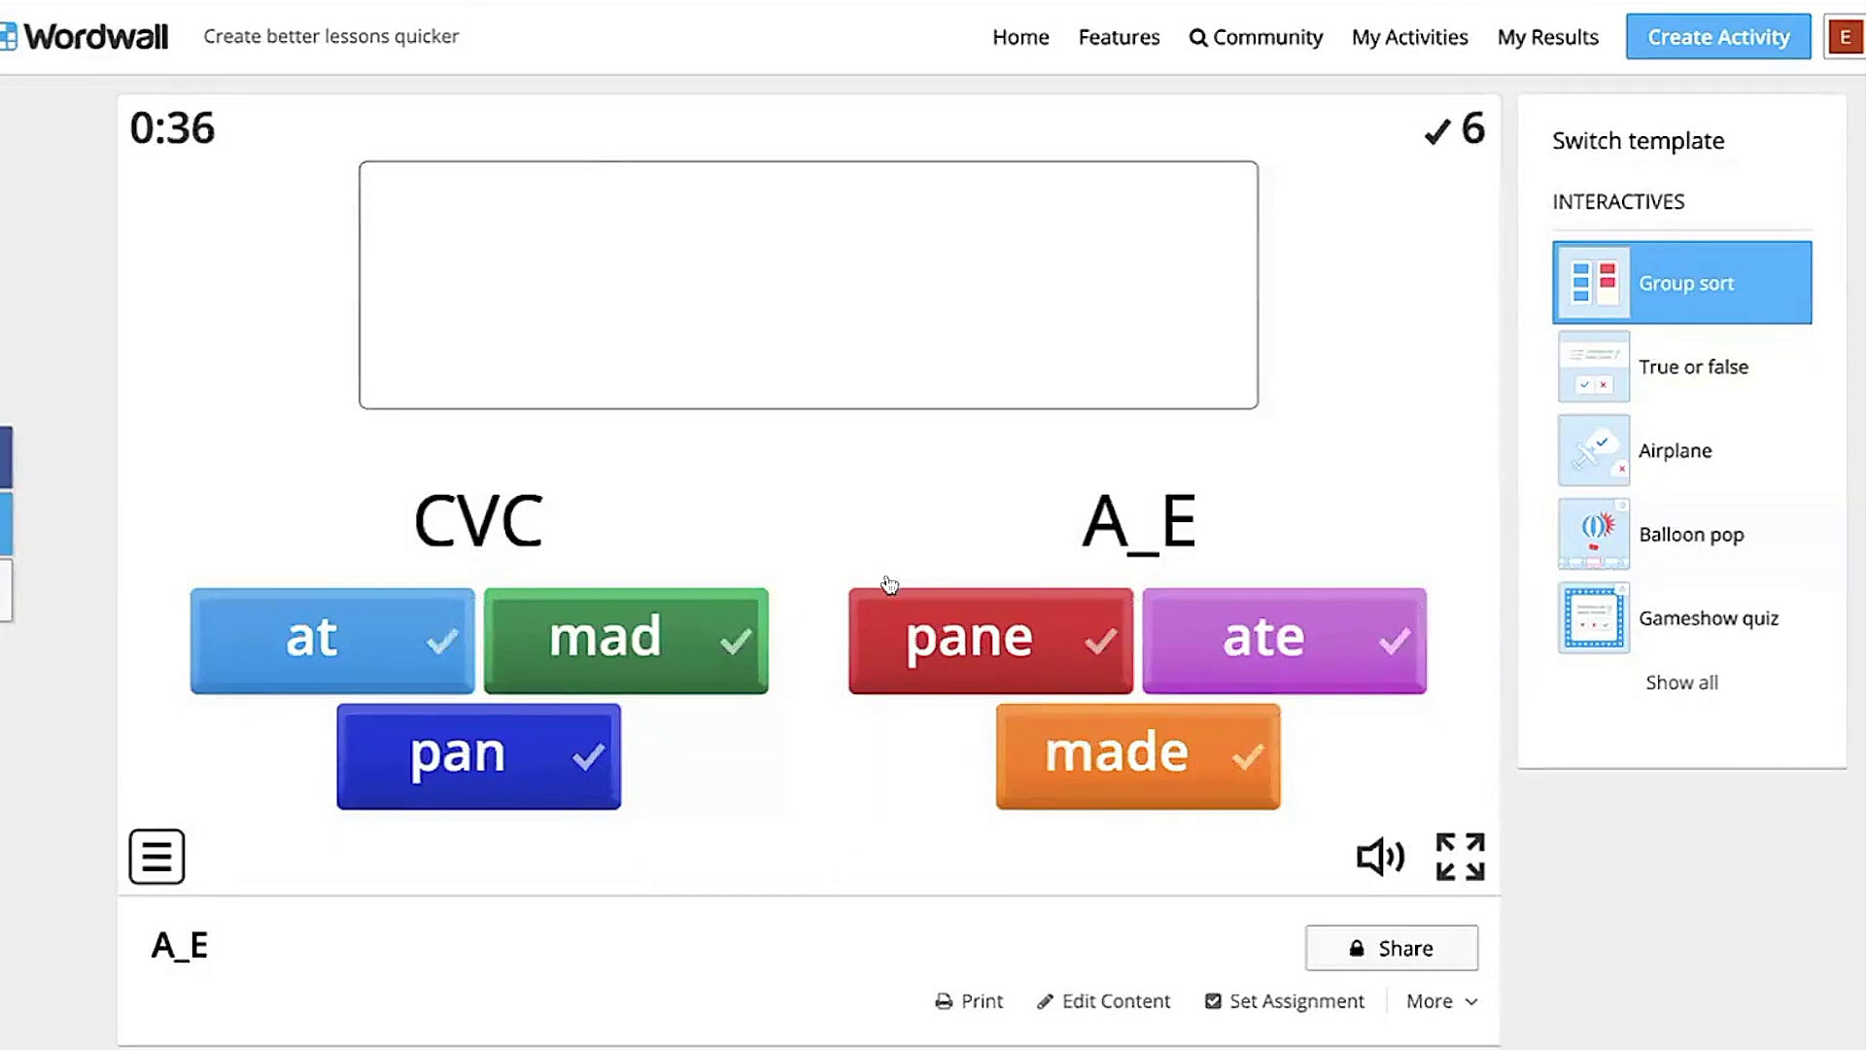
Look over the theme and option settings below the completed game and reset the game to its start screen.
{"action": "scroll", "coordinate": [889, 583], "scroll_direction": "down", "scroll_amount": 5}
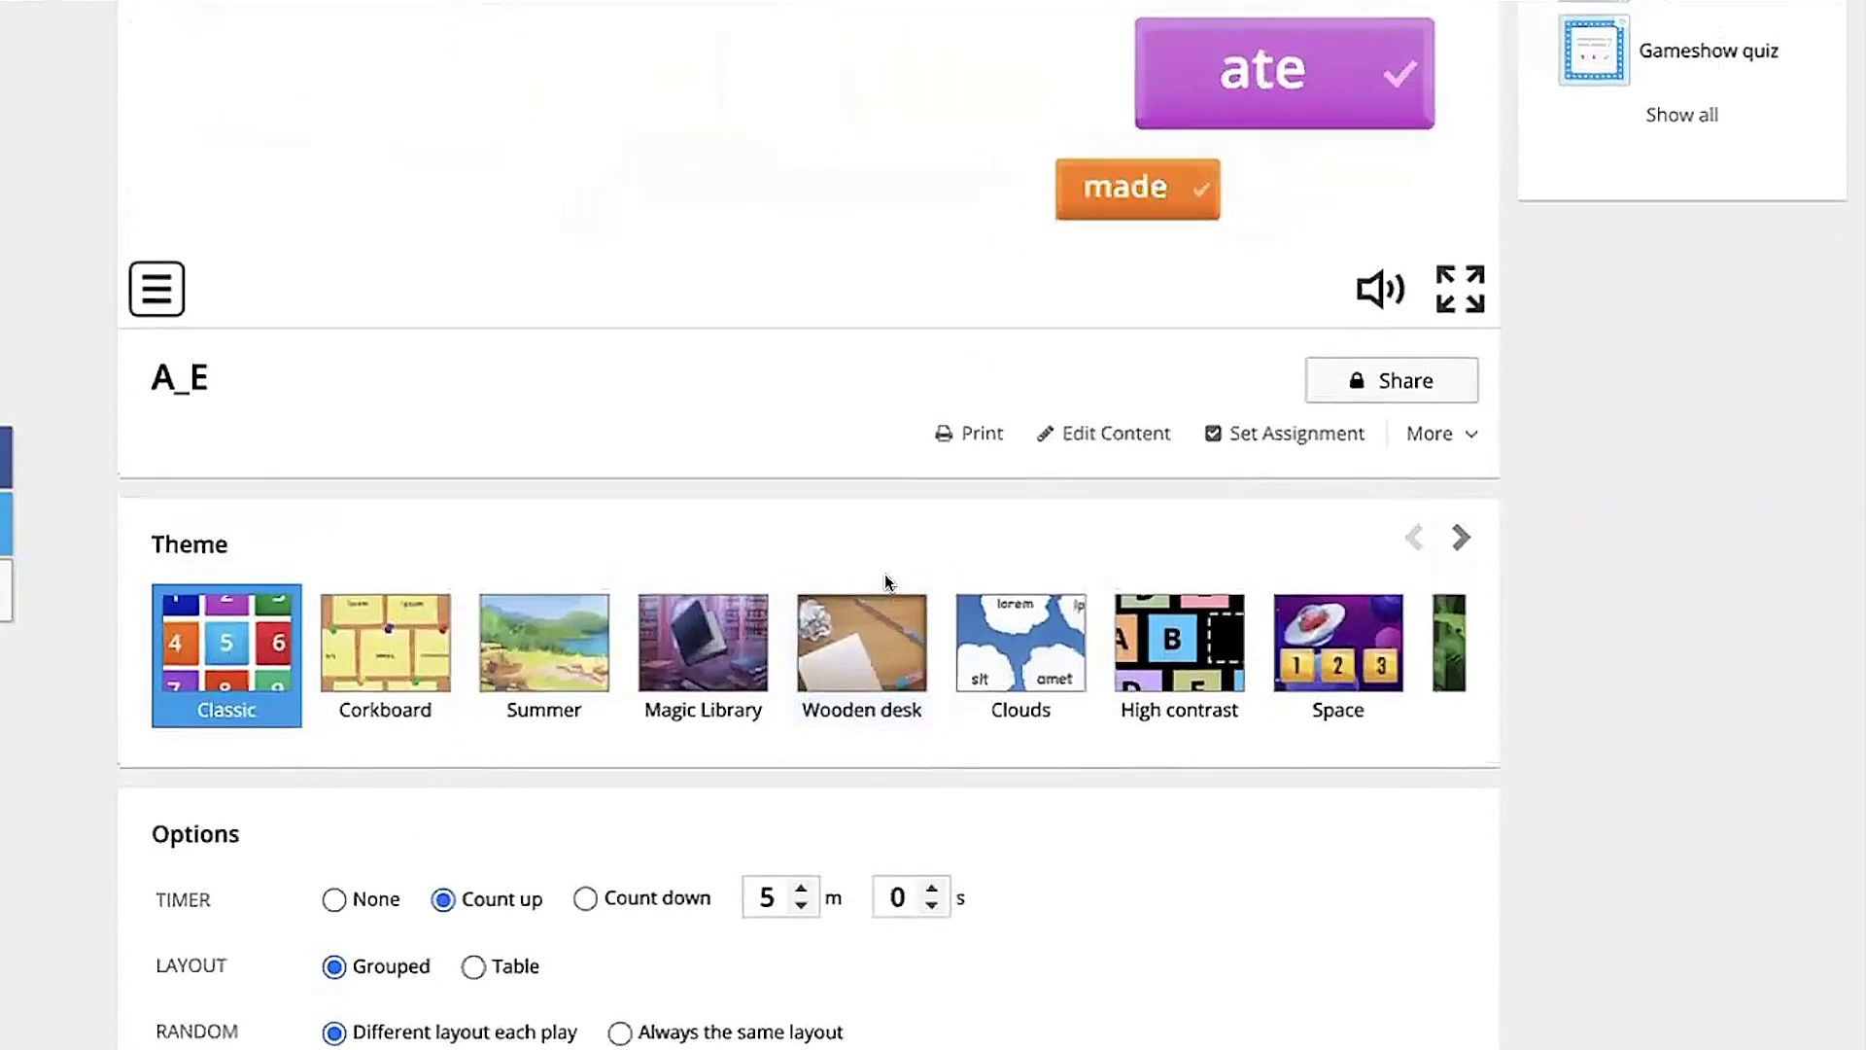
{"action": "scroll", "coordinate": [884, 581], "scroll_direction": "up", "scroll_amount": 5}
{"action": "scroll", "coordinate": [885, 581], "scroll_direction": "down", "scroll_amount": 4}
{"action": "scroll", "coordinate": [884, 581], "scroll_direction": "up", "scroll_amount": 1}
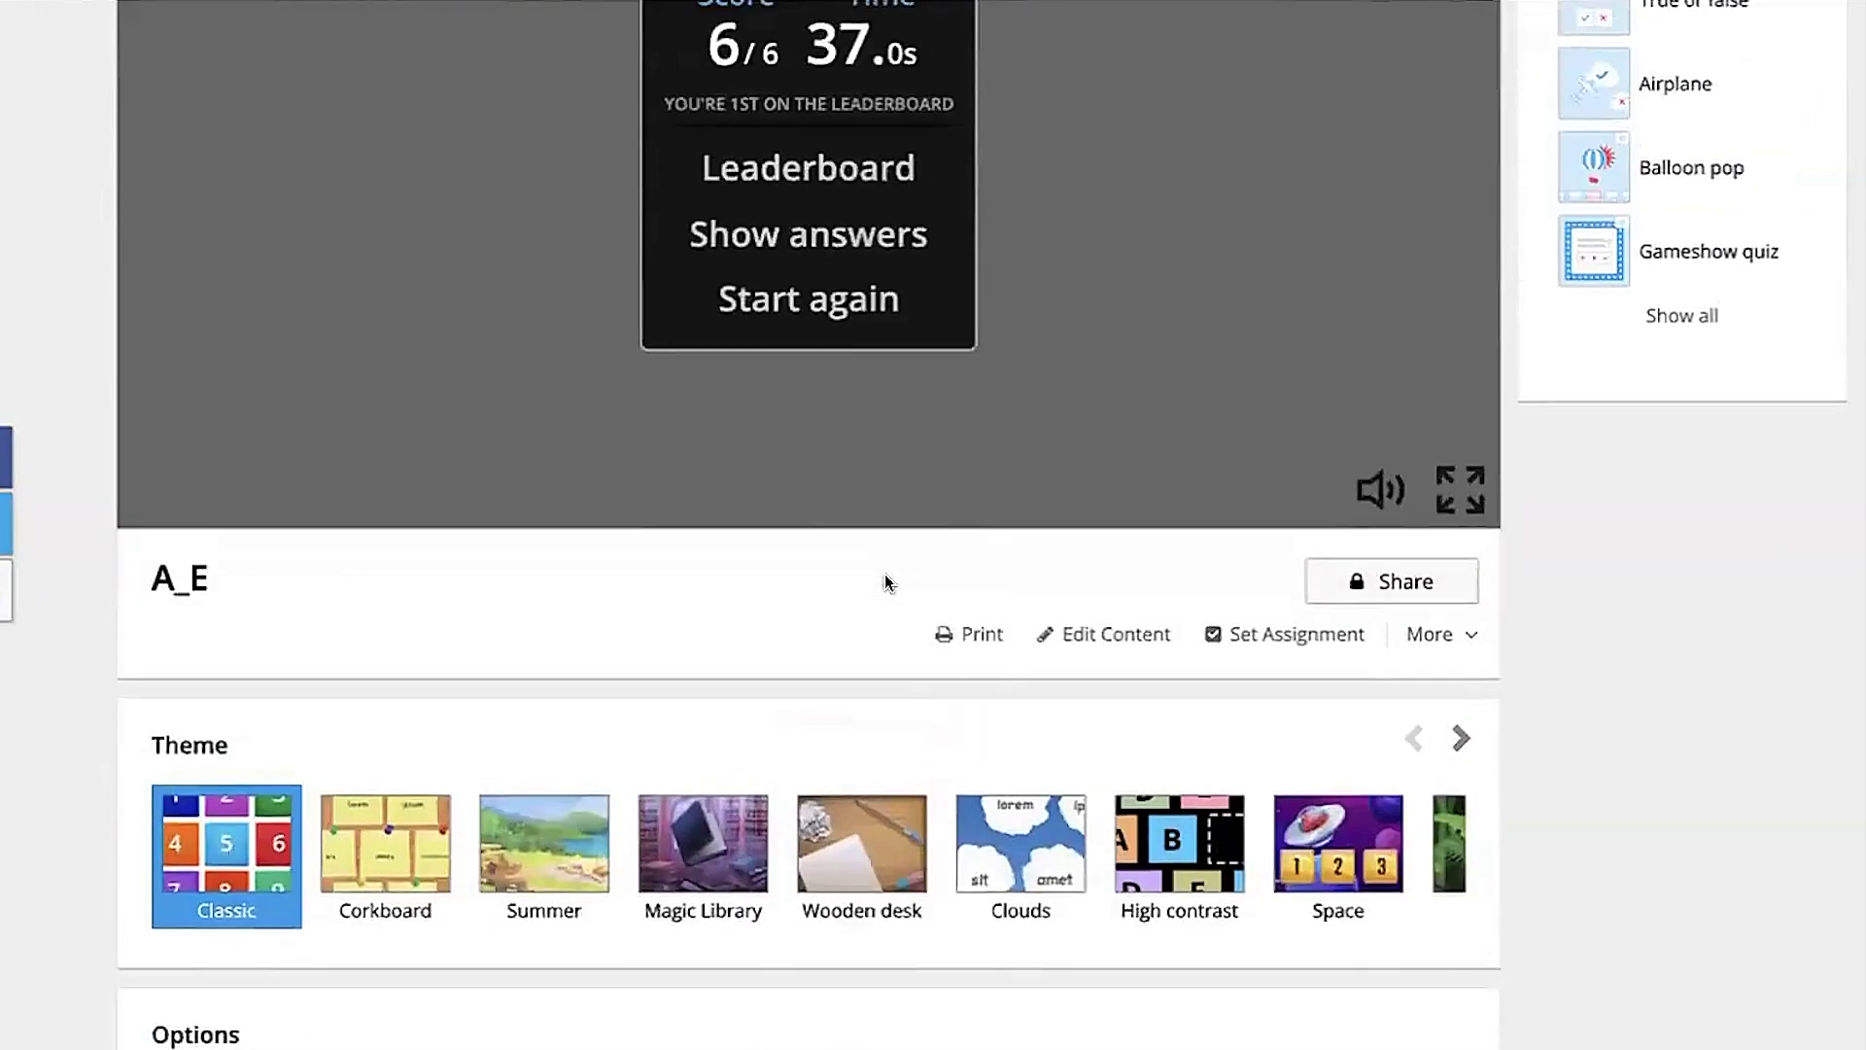
{"action": "scroll", "coordinate": [884, 581], "scroll_direction": "up", "scroll_amount": 1}
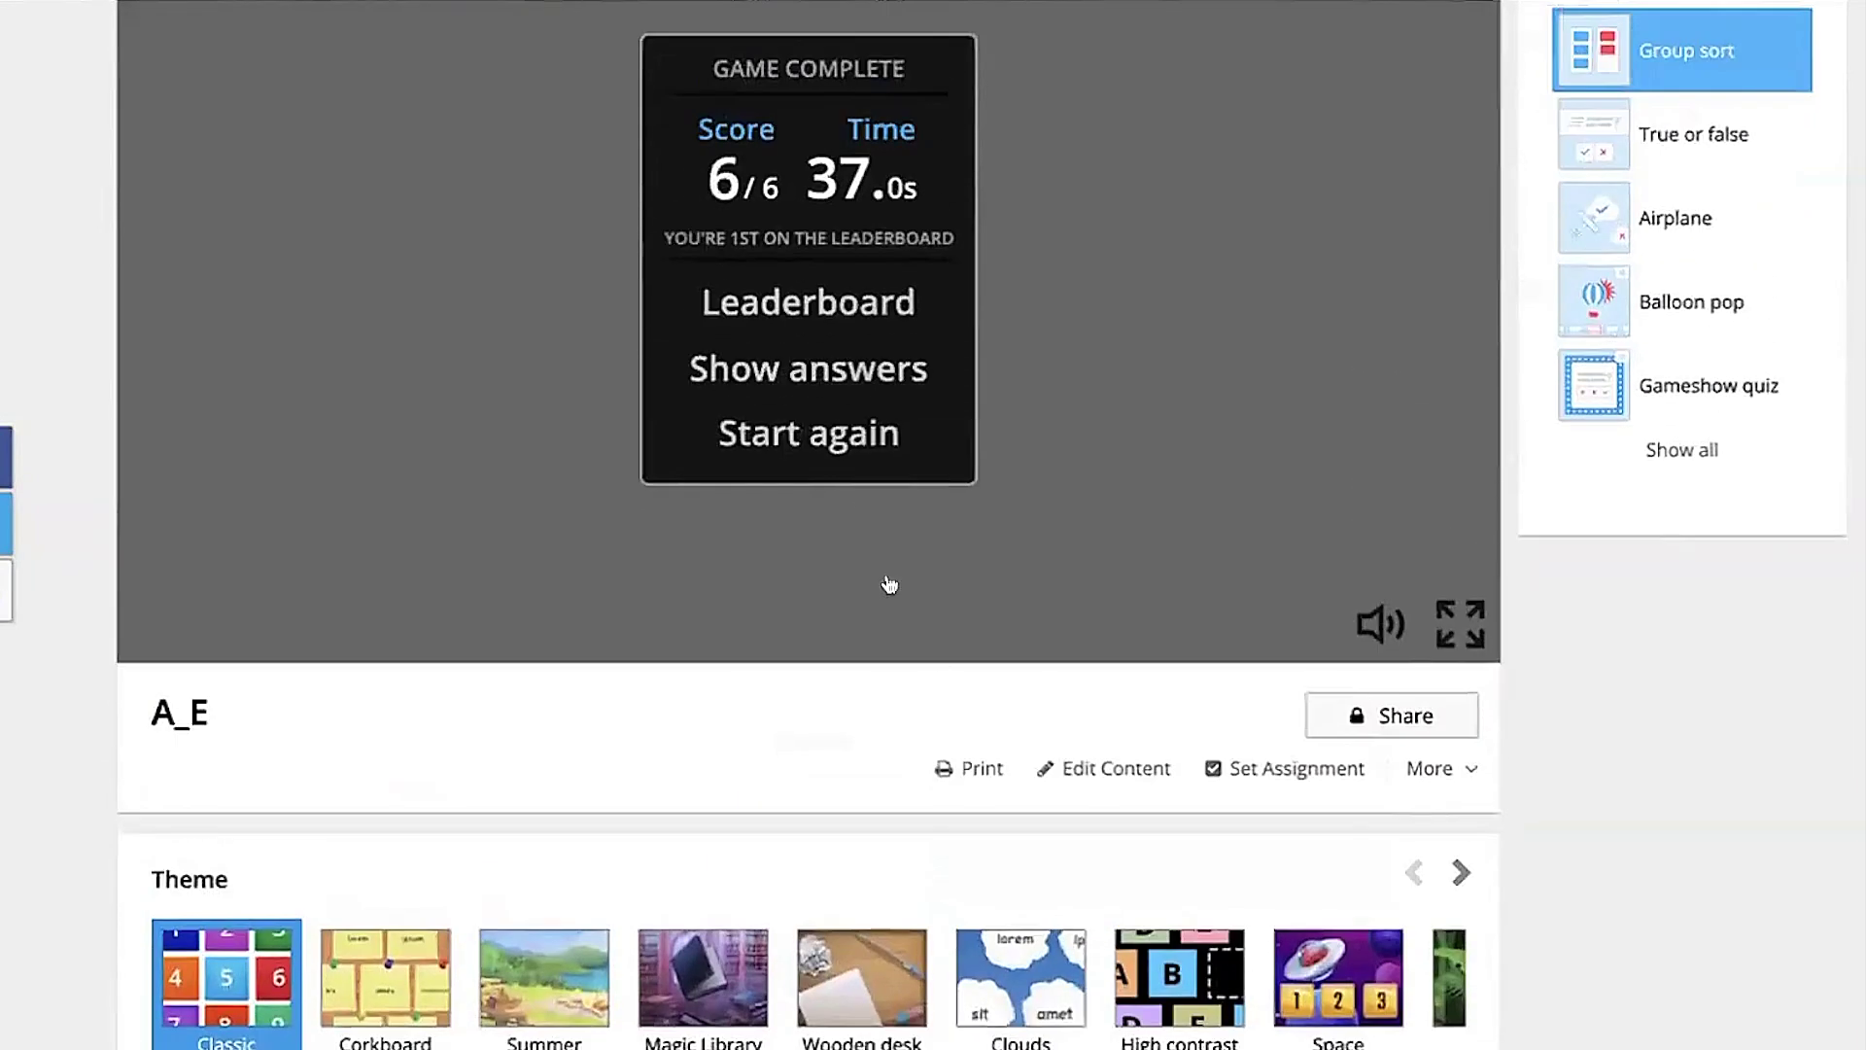
{"action": "left_click", "coordinate": [812, 436]}
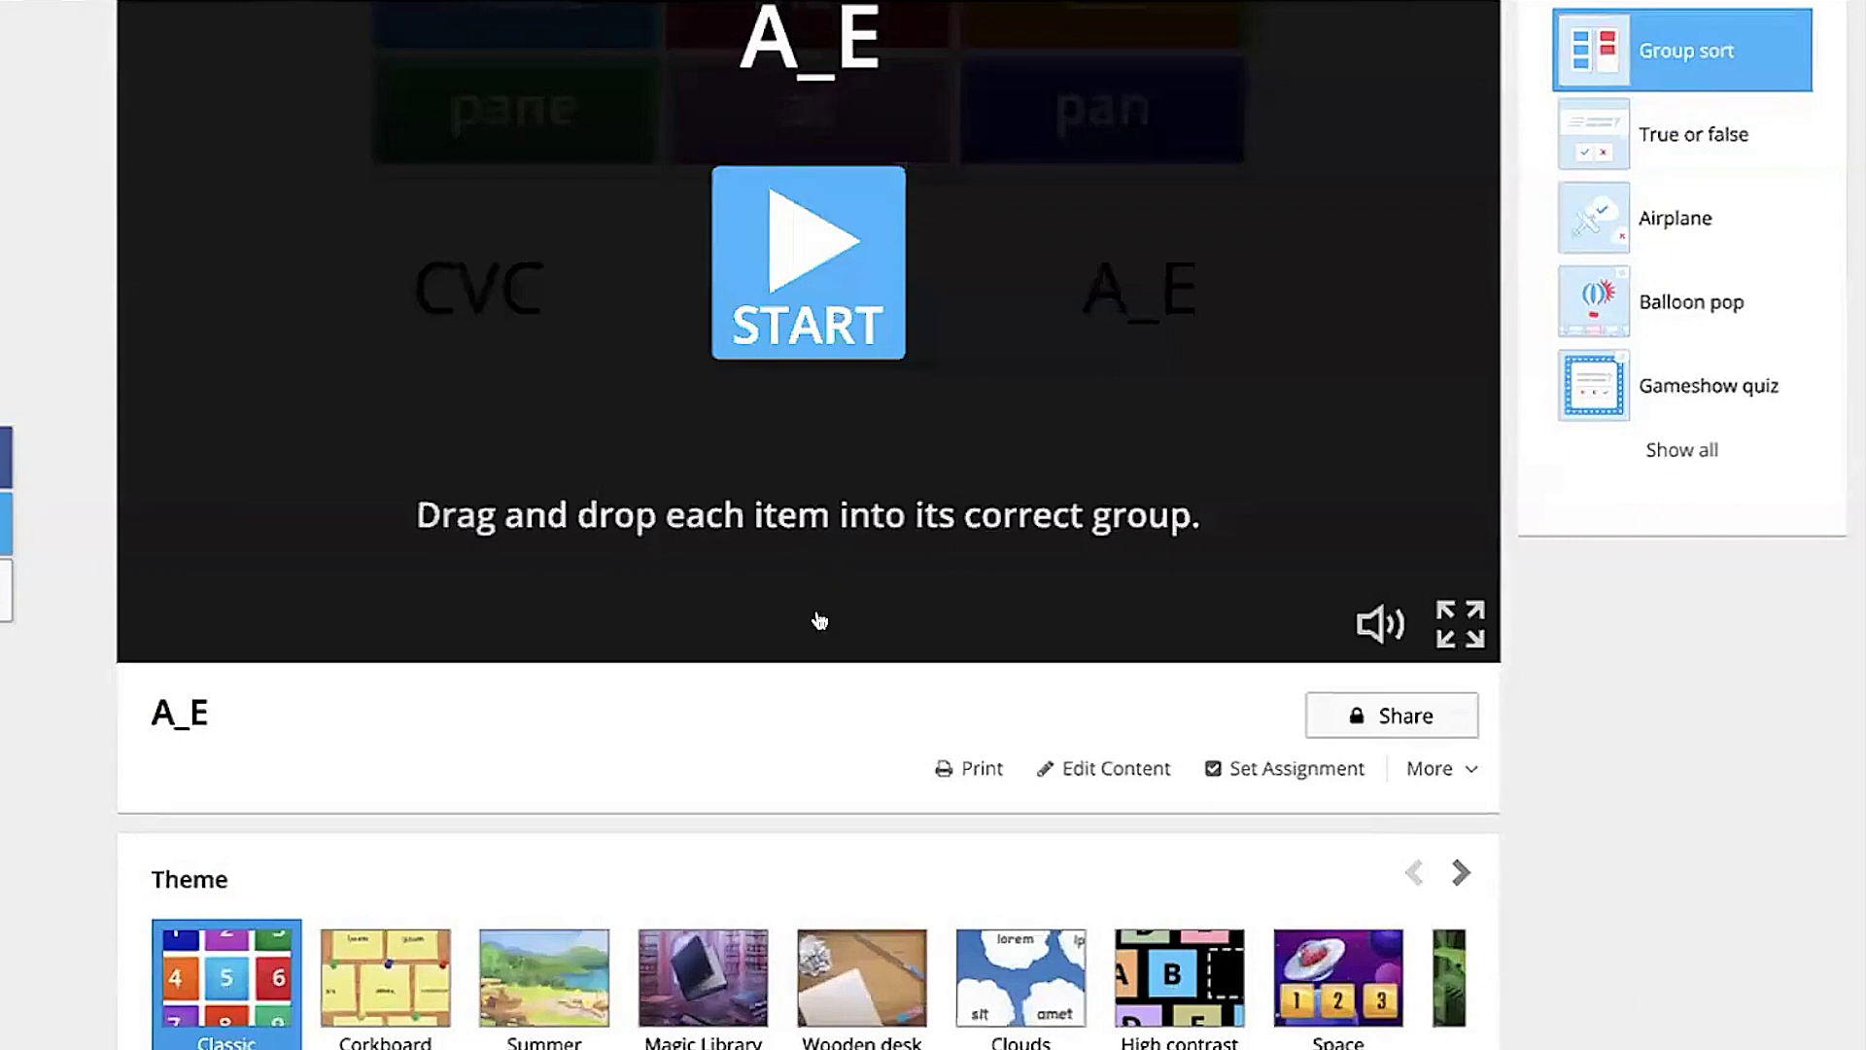
Change the activity's theme to Corkboard and start the game with it.
{"action": "scroll", "coordinate": [817, 604], "scroll_direction": "down", "scroll_amount": 4}
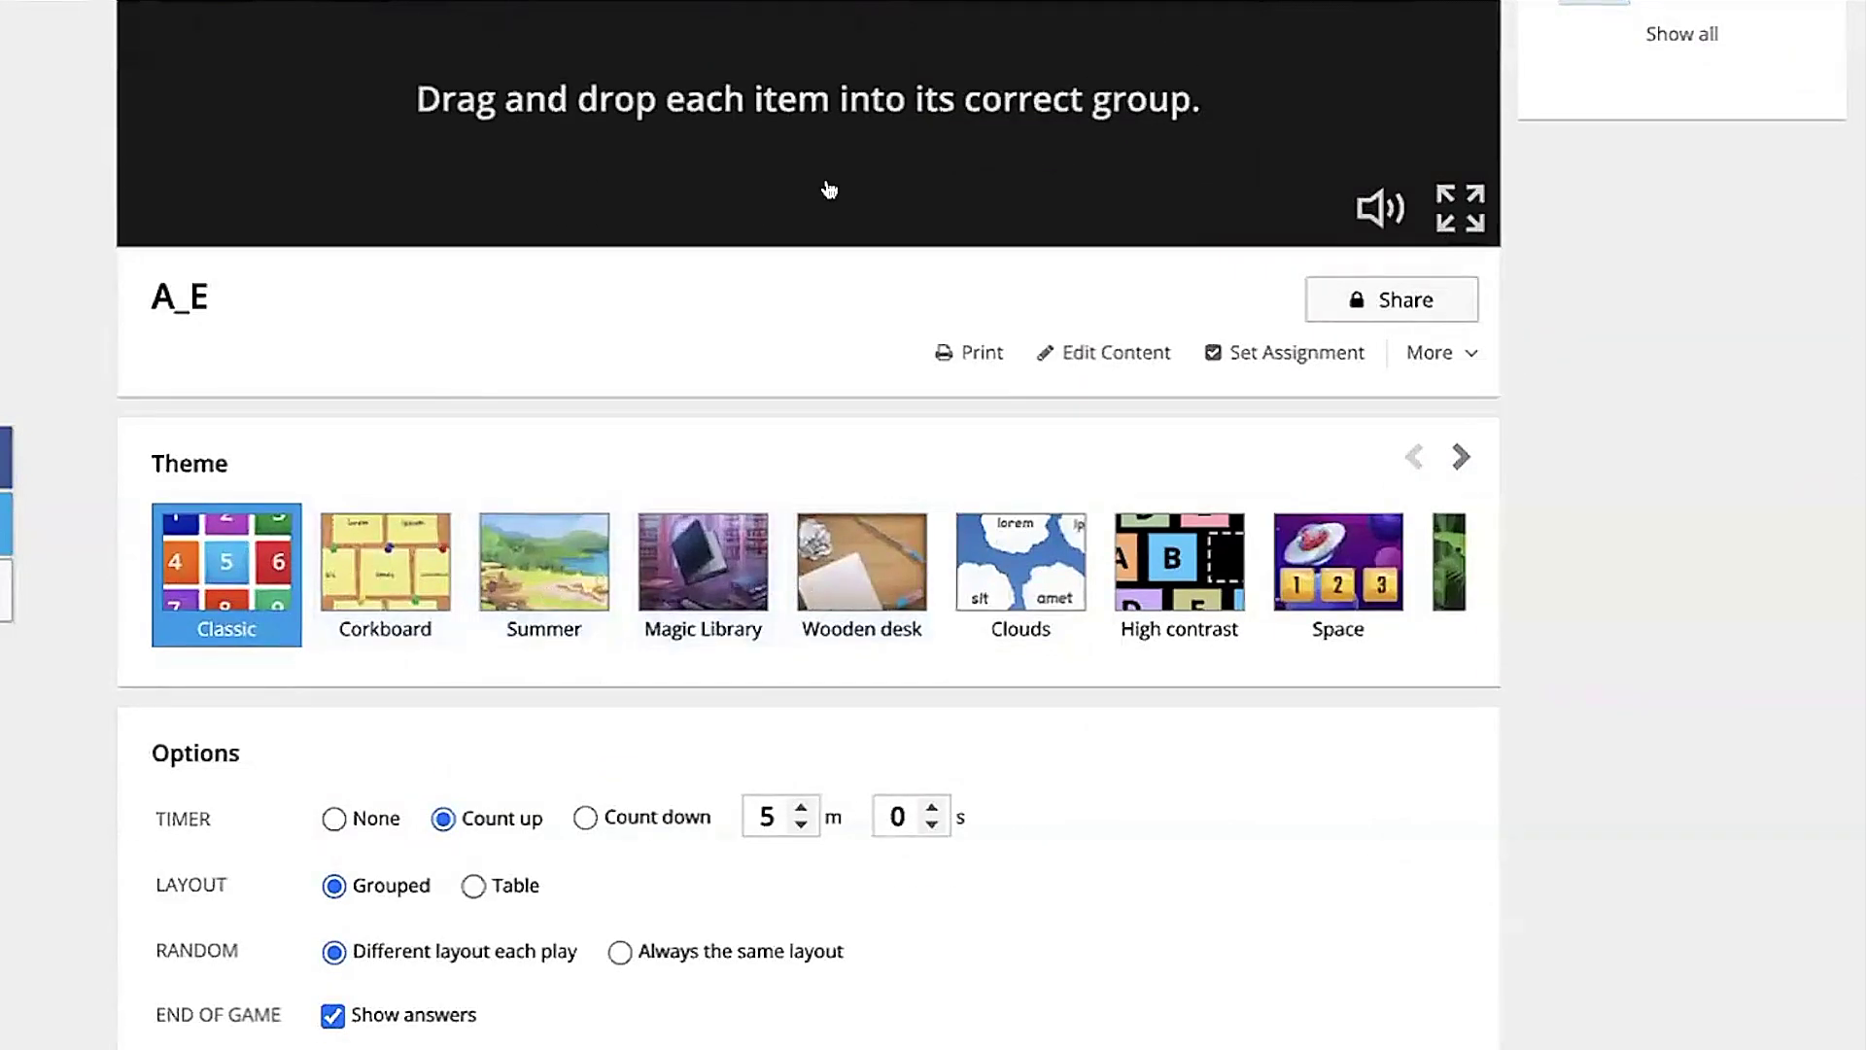
{"action": "scroll", "coordinate": [829, 188], "scroll_direction": "up", "scroll_amount": 2}
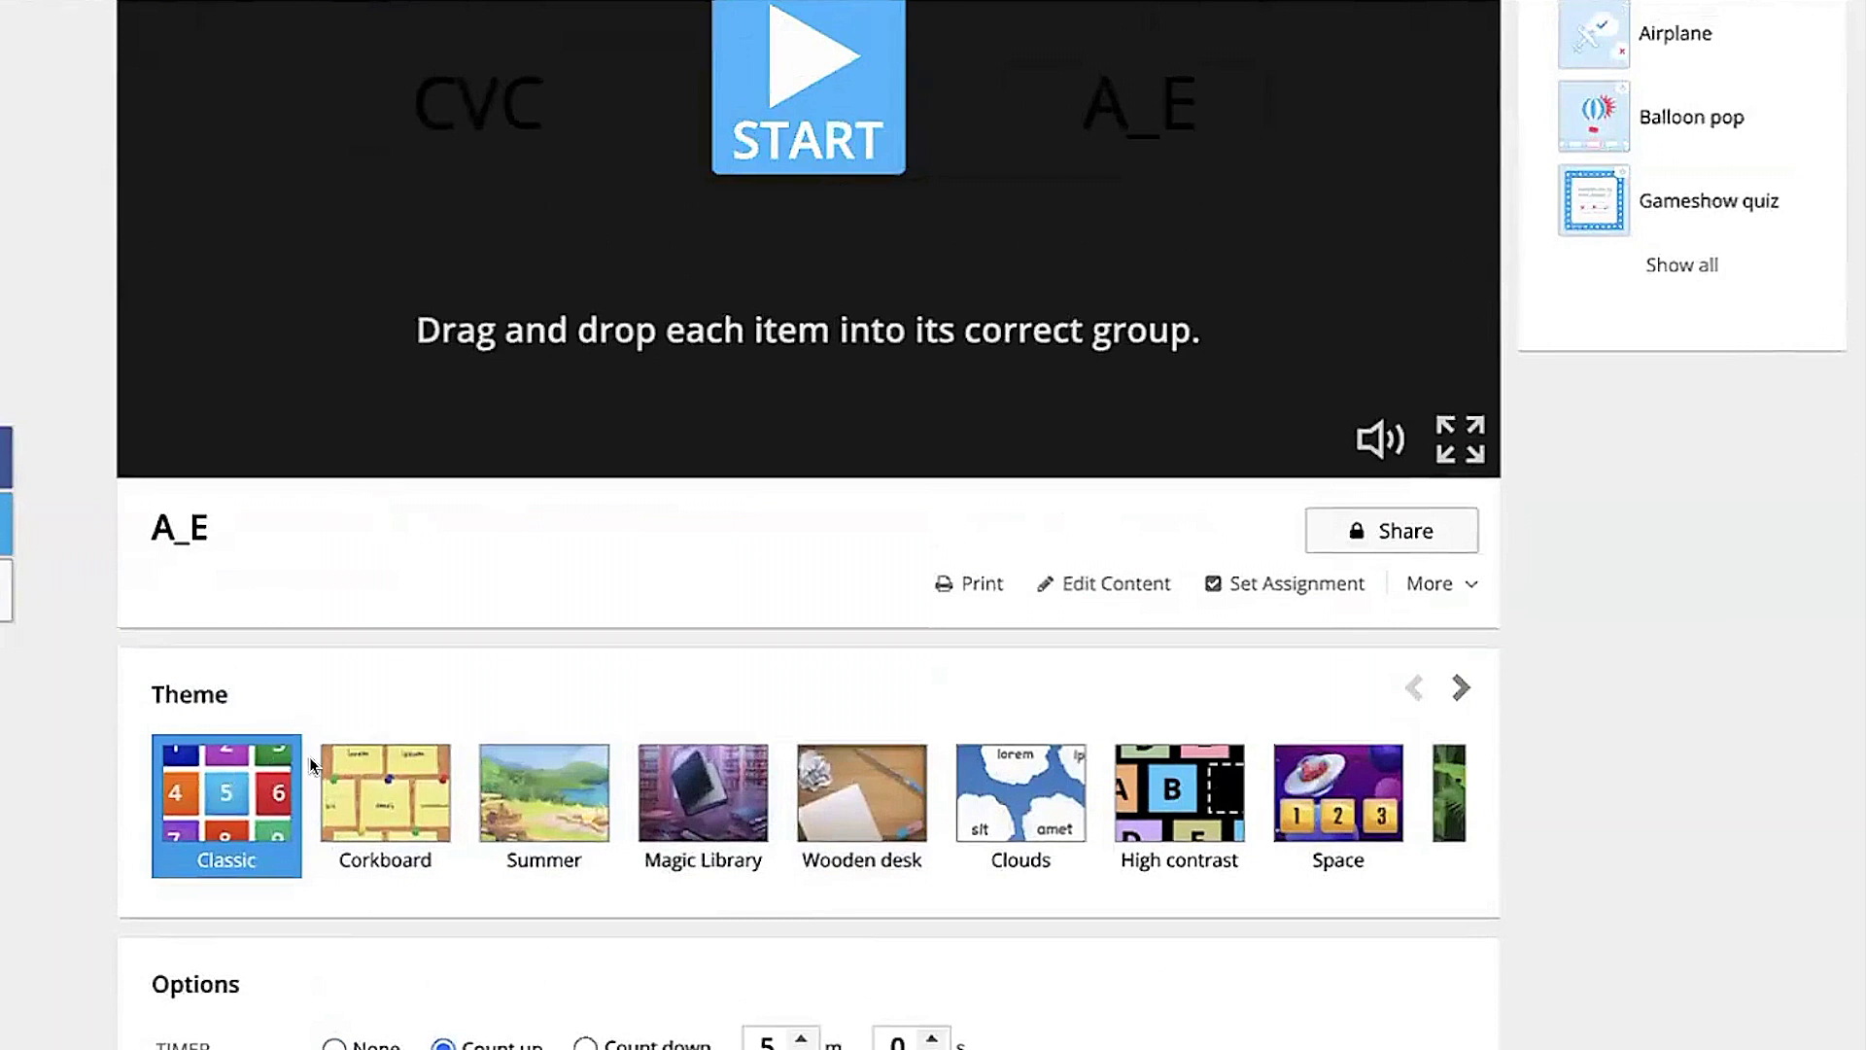
{"action": "left_click", "coordinate": [406, 793]}
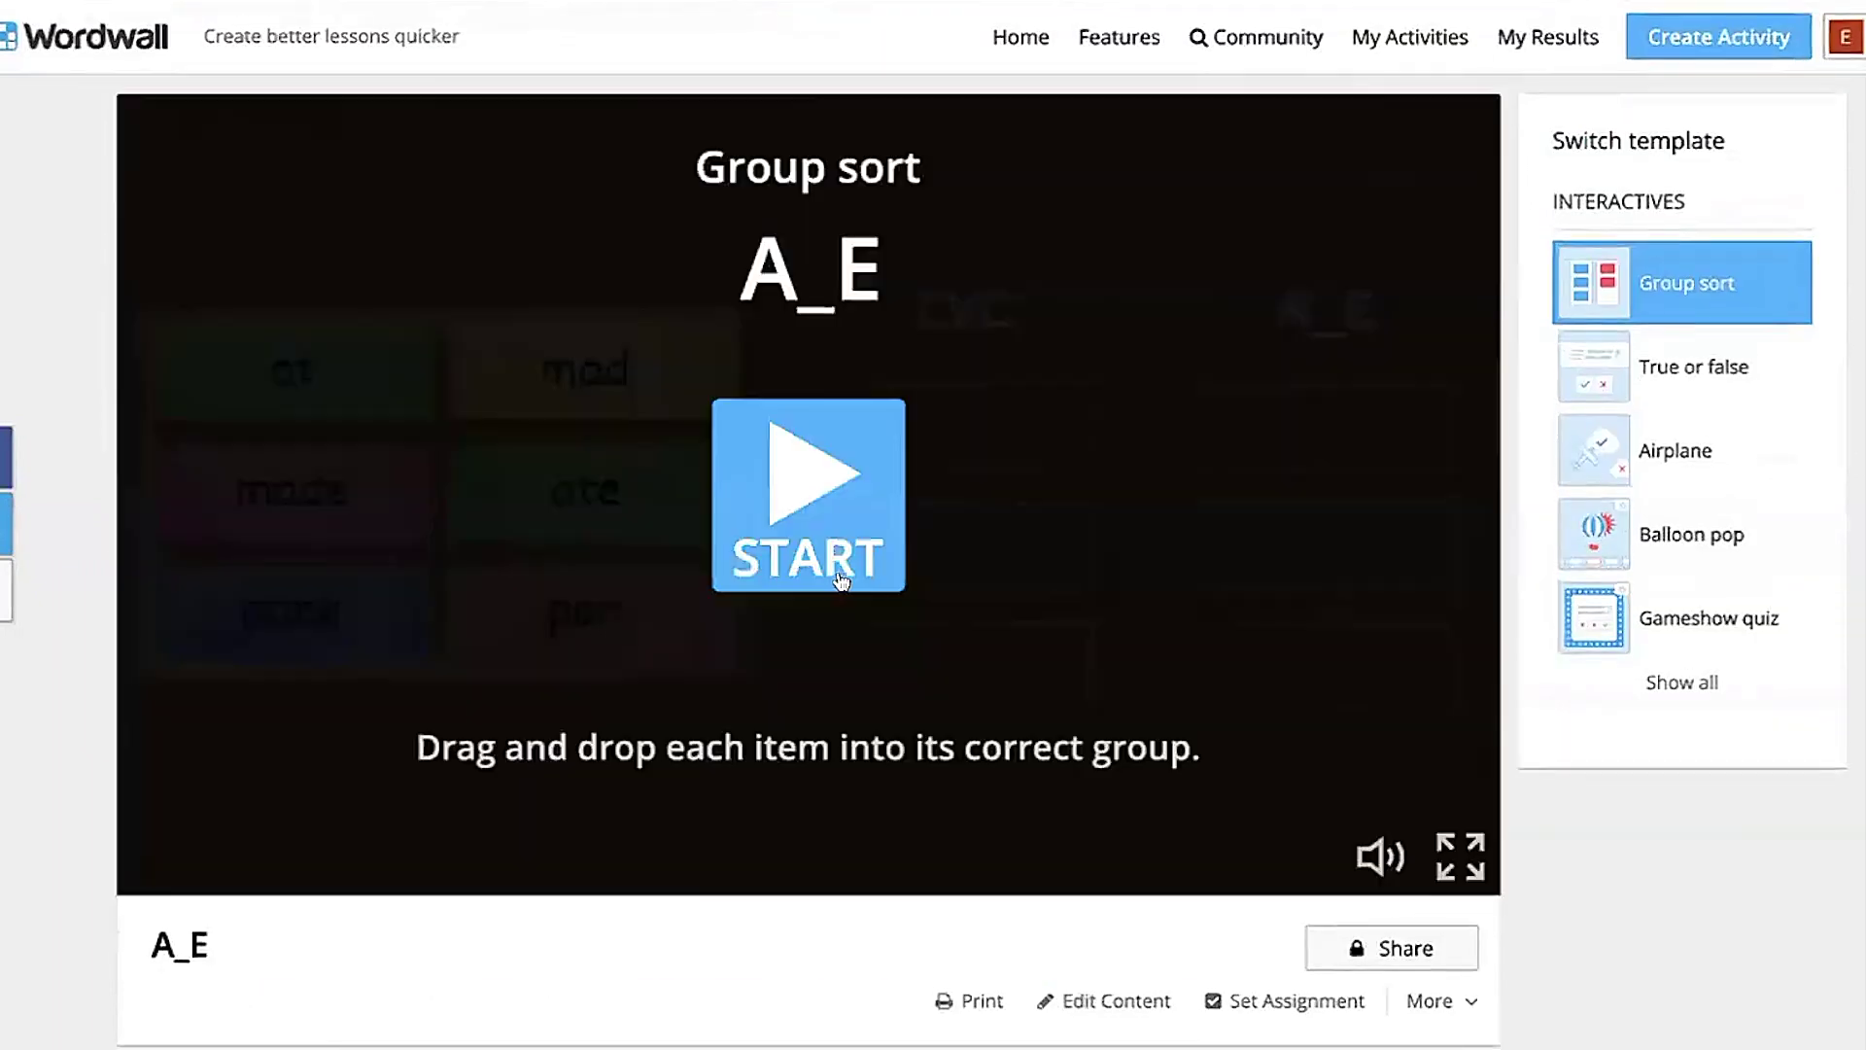
{"action": "left_click", "coordinate": [829, 525]}
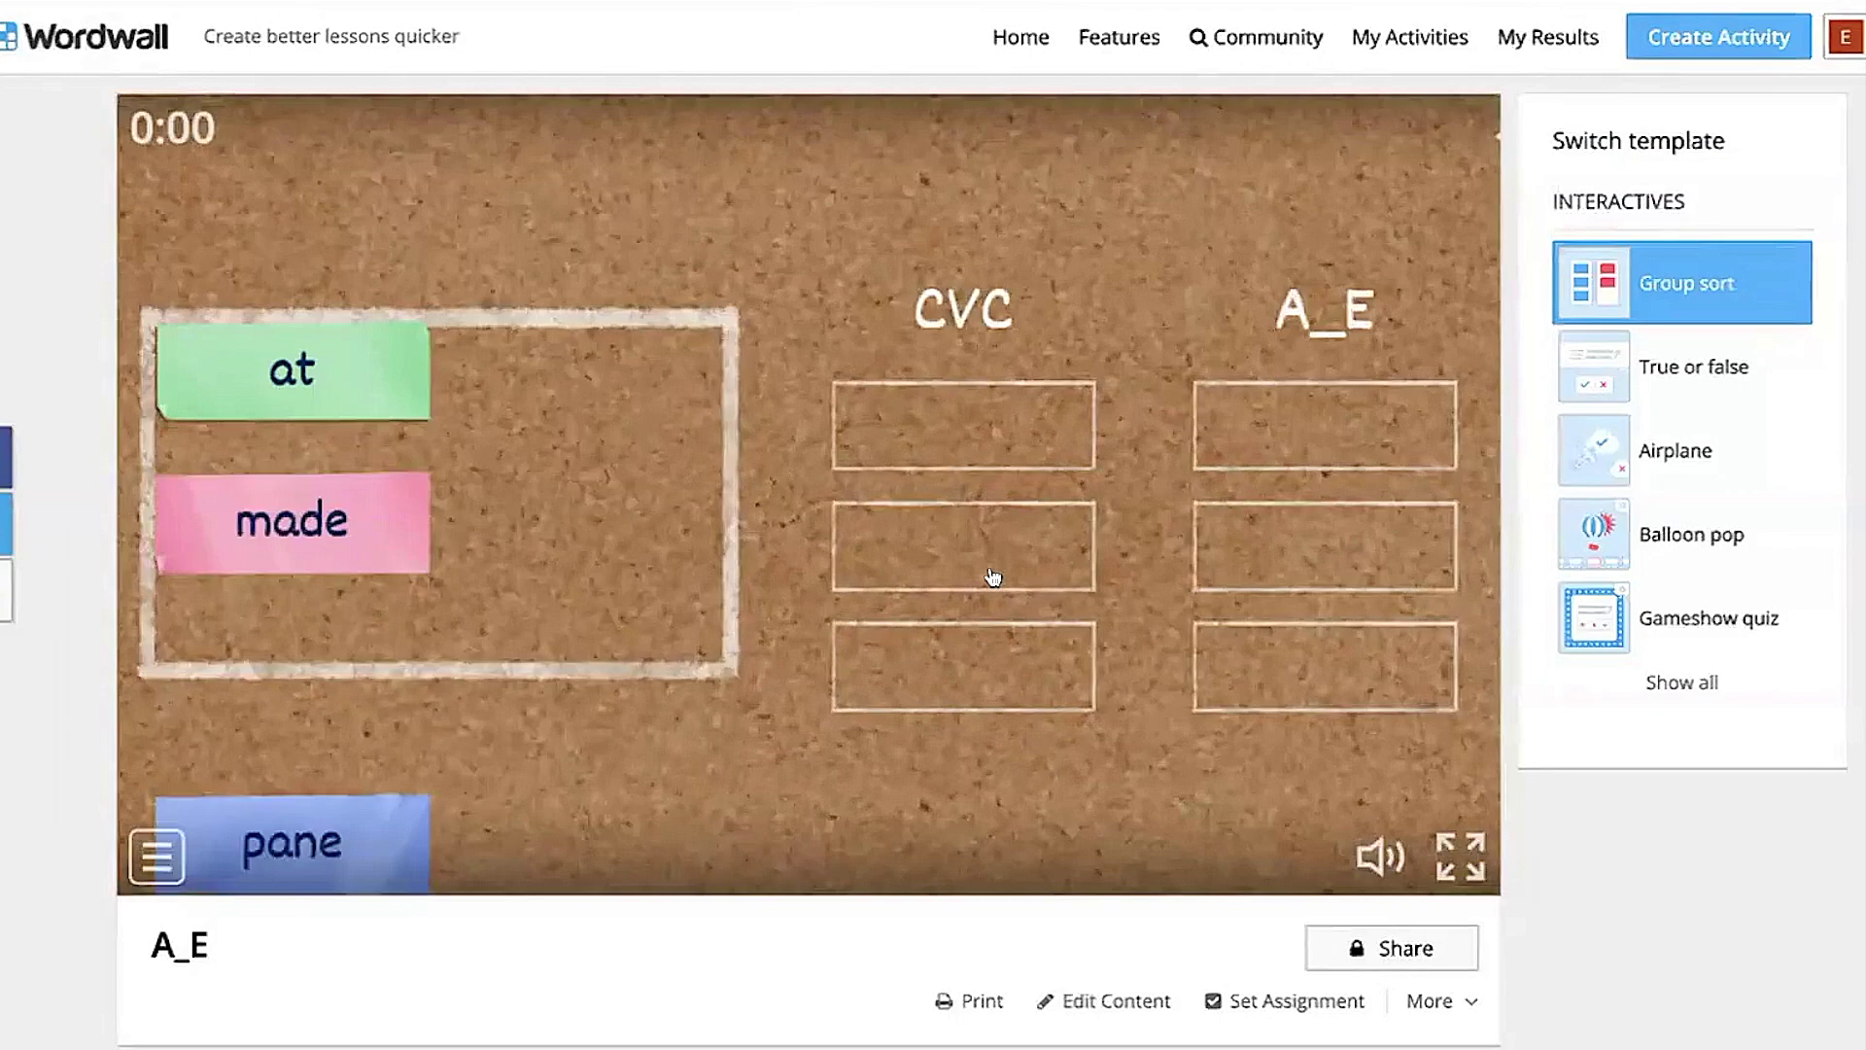
Set the activity's timer to count down from 3 minutes and check the game area and remaining options.
{"action": "scroll", "coordinate": [992, 578], "scroll_direction": "down", "scroll_amount": 8}
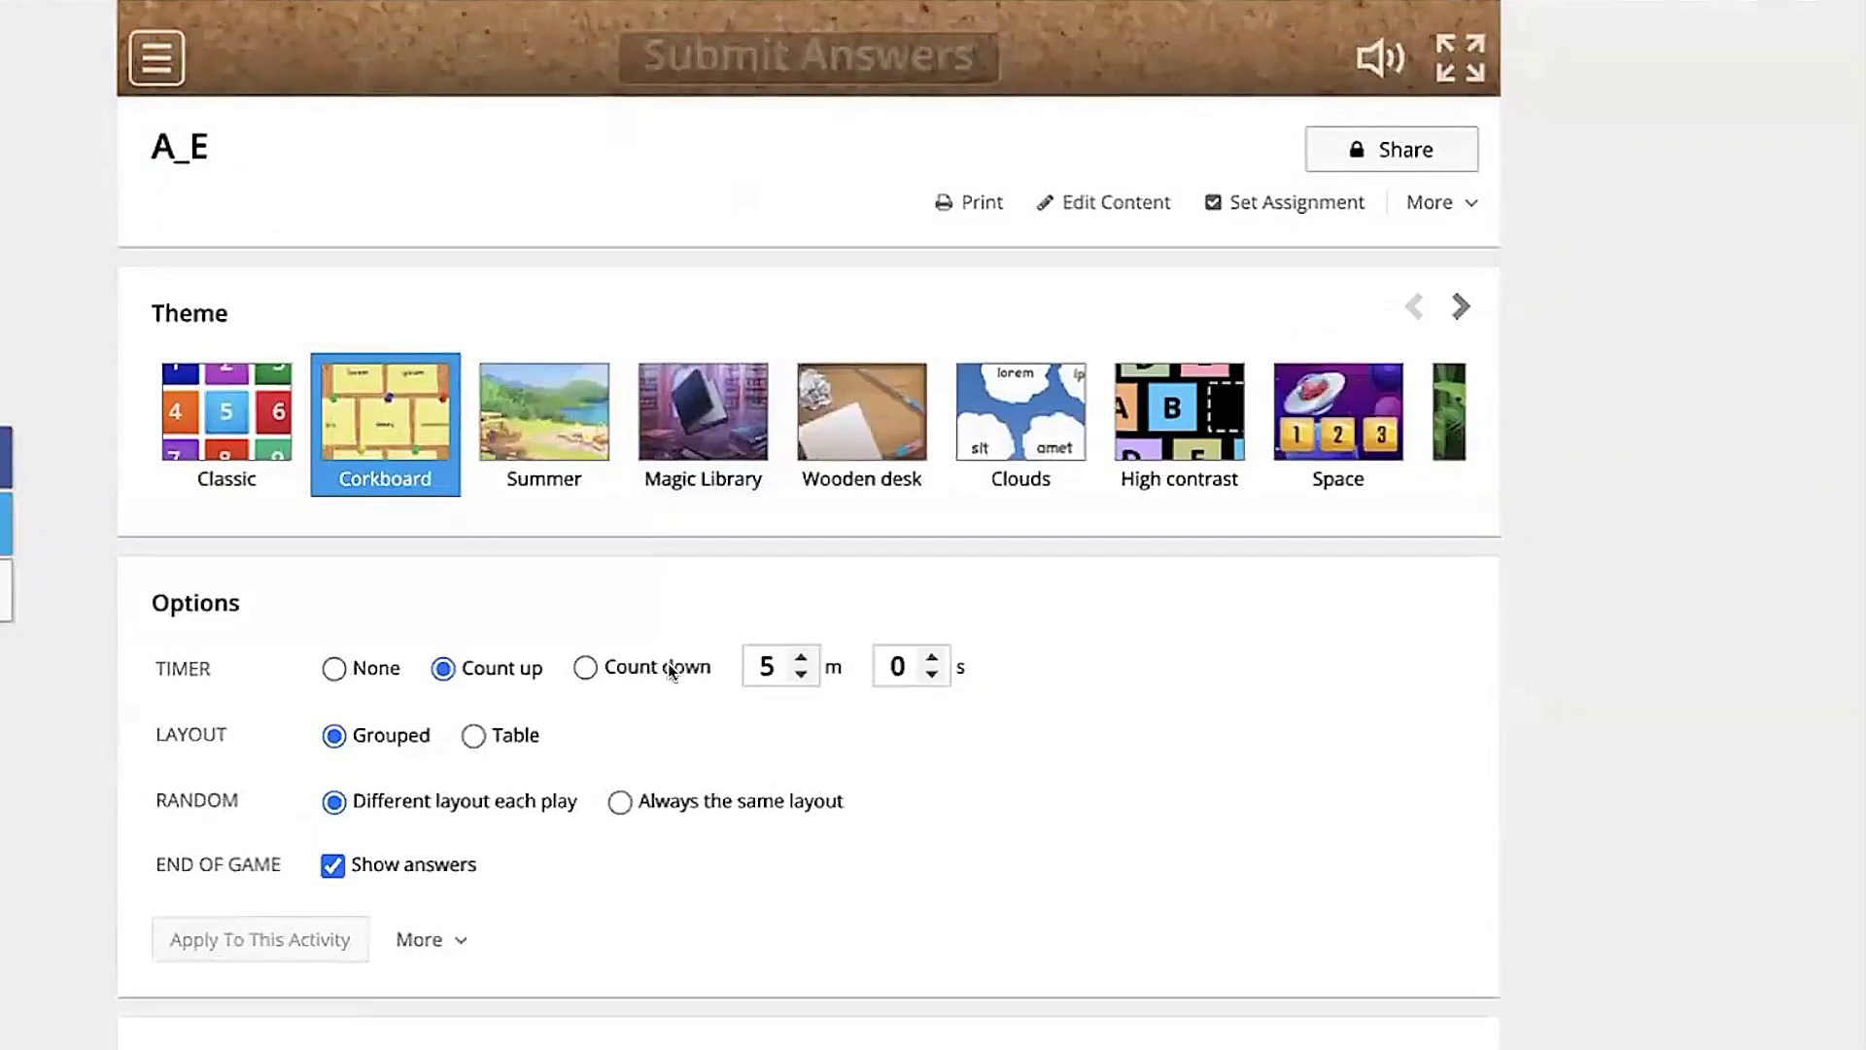
{"action": "left_click", "coordinate": [584, 668]}
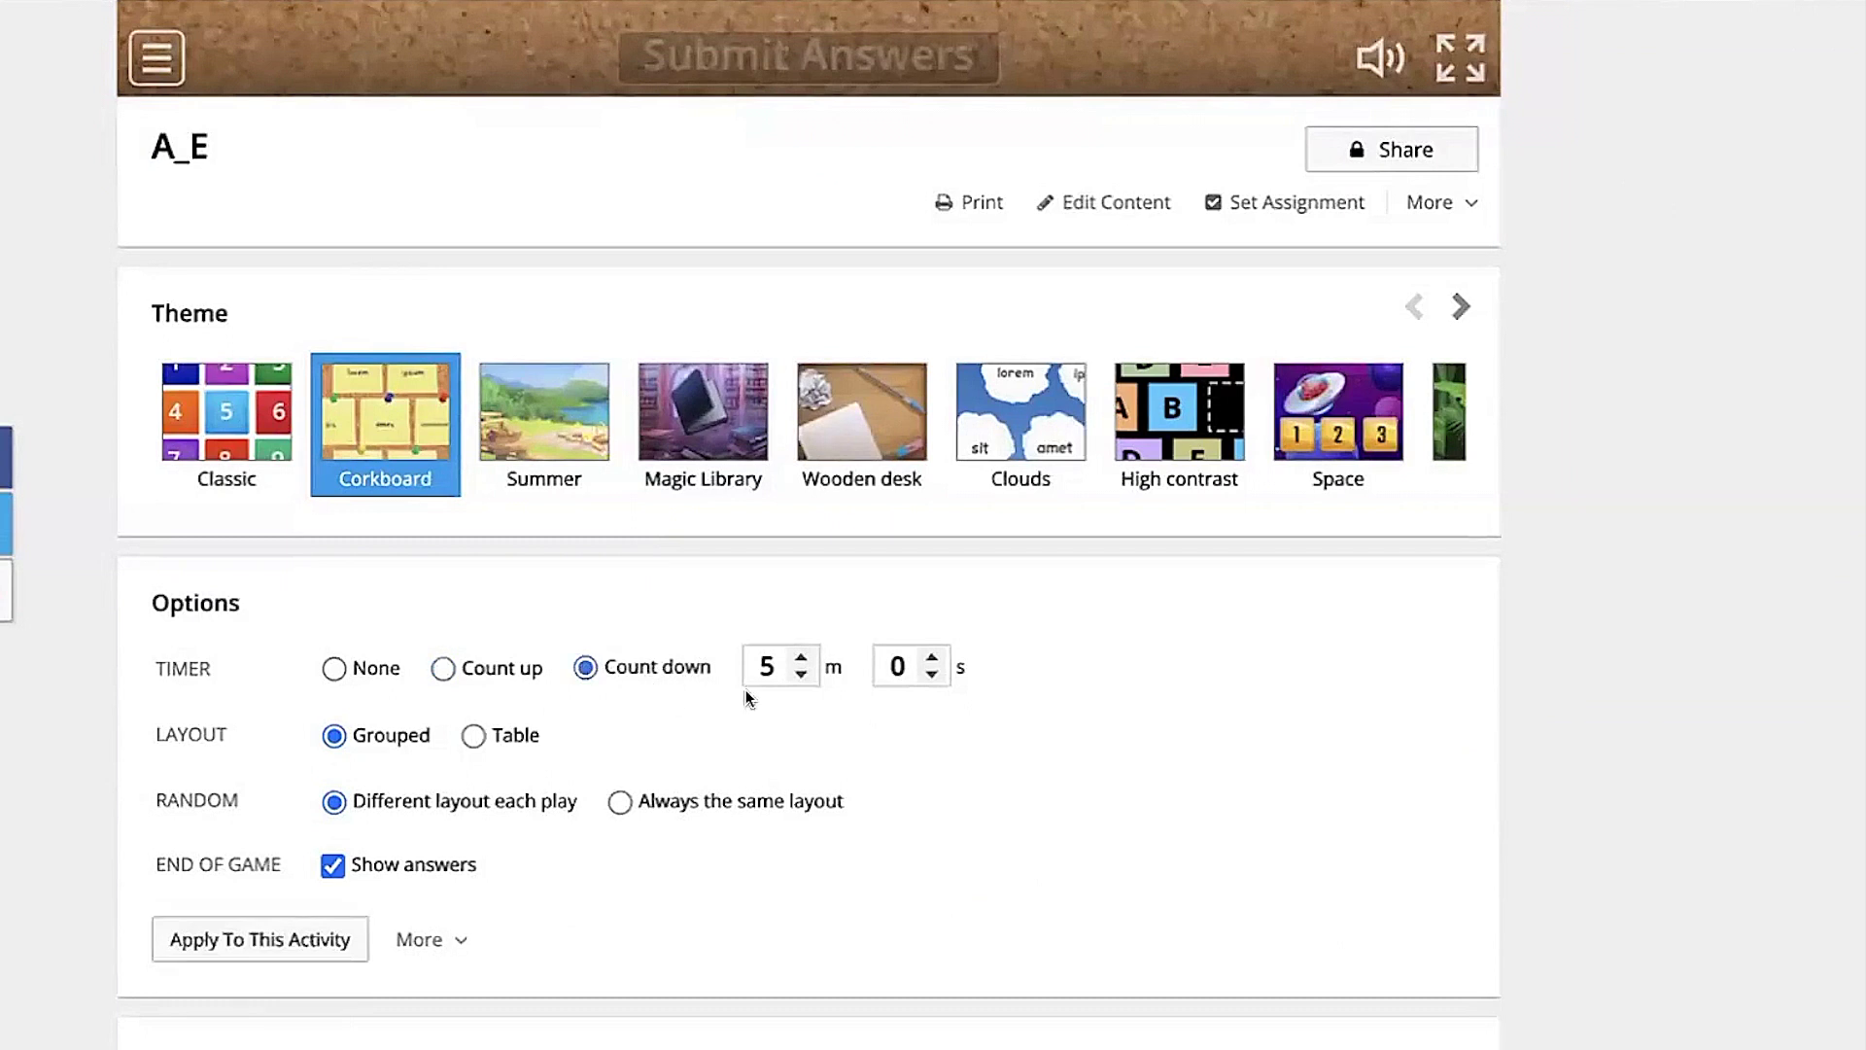
{"action": "left_click", "coordinate": [801, 673]}
{"action": "left_click", "coordinate": [801, 674]}
{"action": "scroll", "coordinate": [1023, 273], "scroll_direction": "up", "scroll_amount": 5}
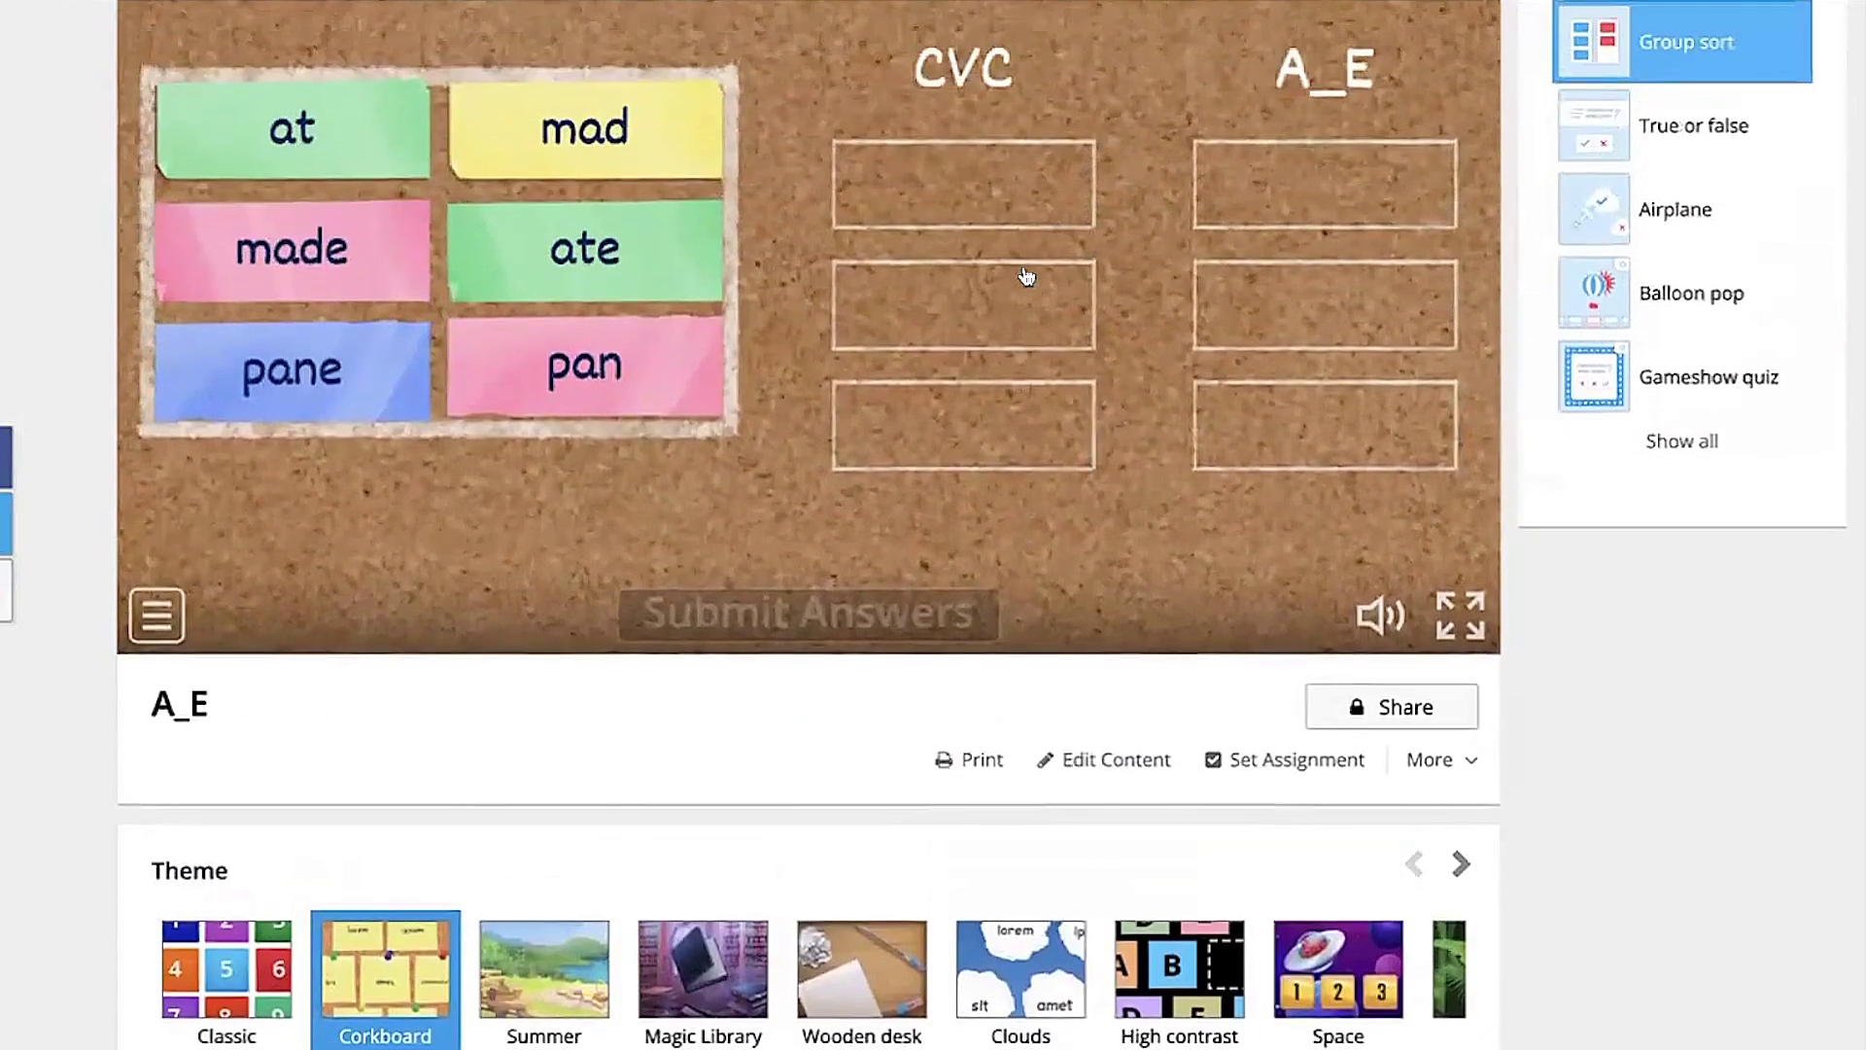
{"action": "scroll", "coordinate": [1085, 627], "scroll_direction": "down", "scroll_amount": 6}
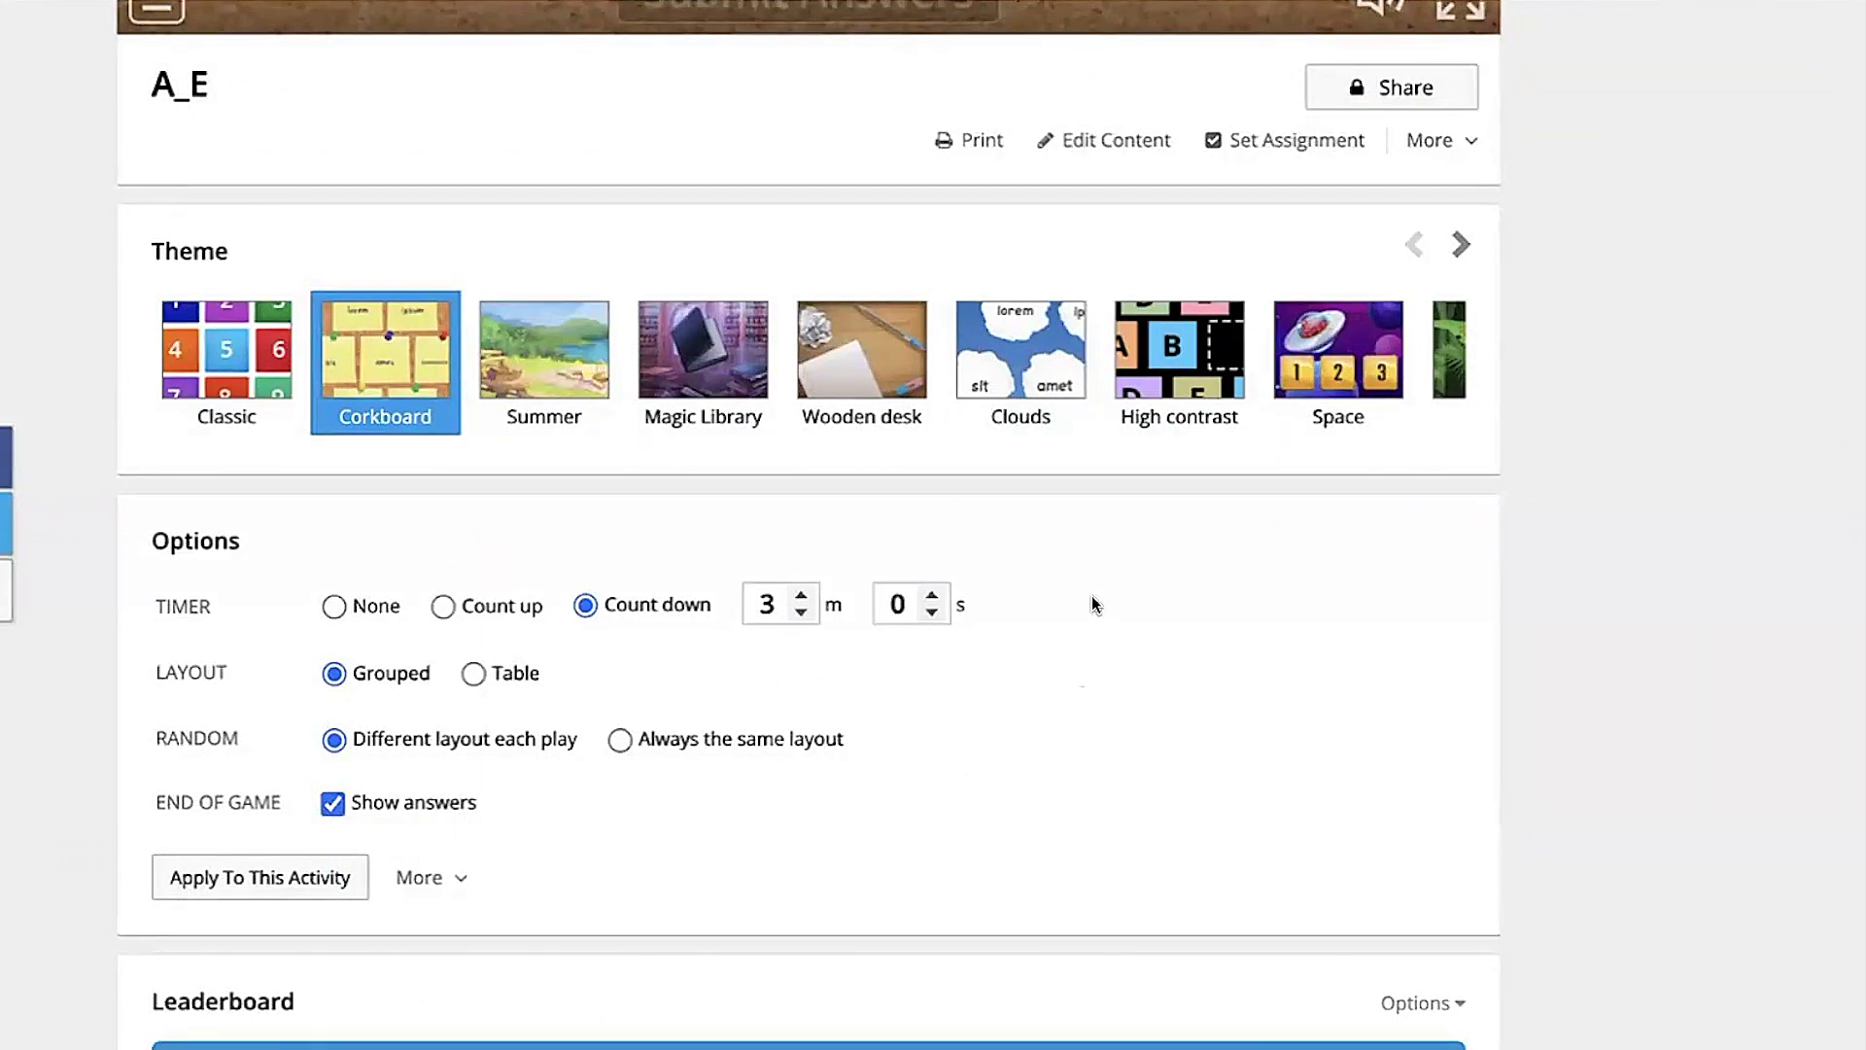
{"action": "scroll", "coordinate": [1097, 605], "scroll_direction": "up", "scroll_amount": 8}
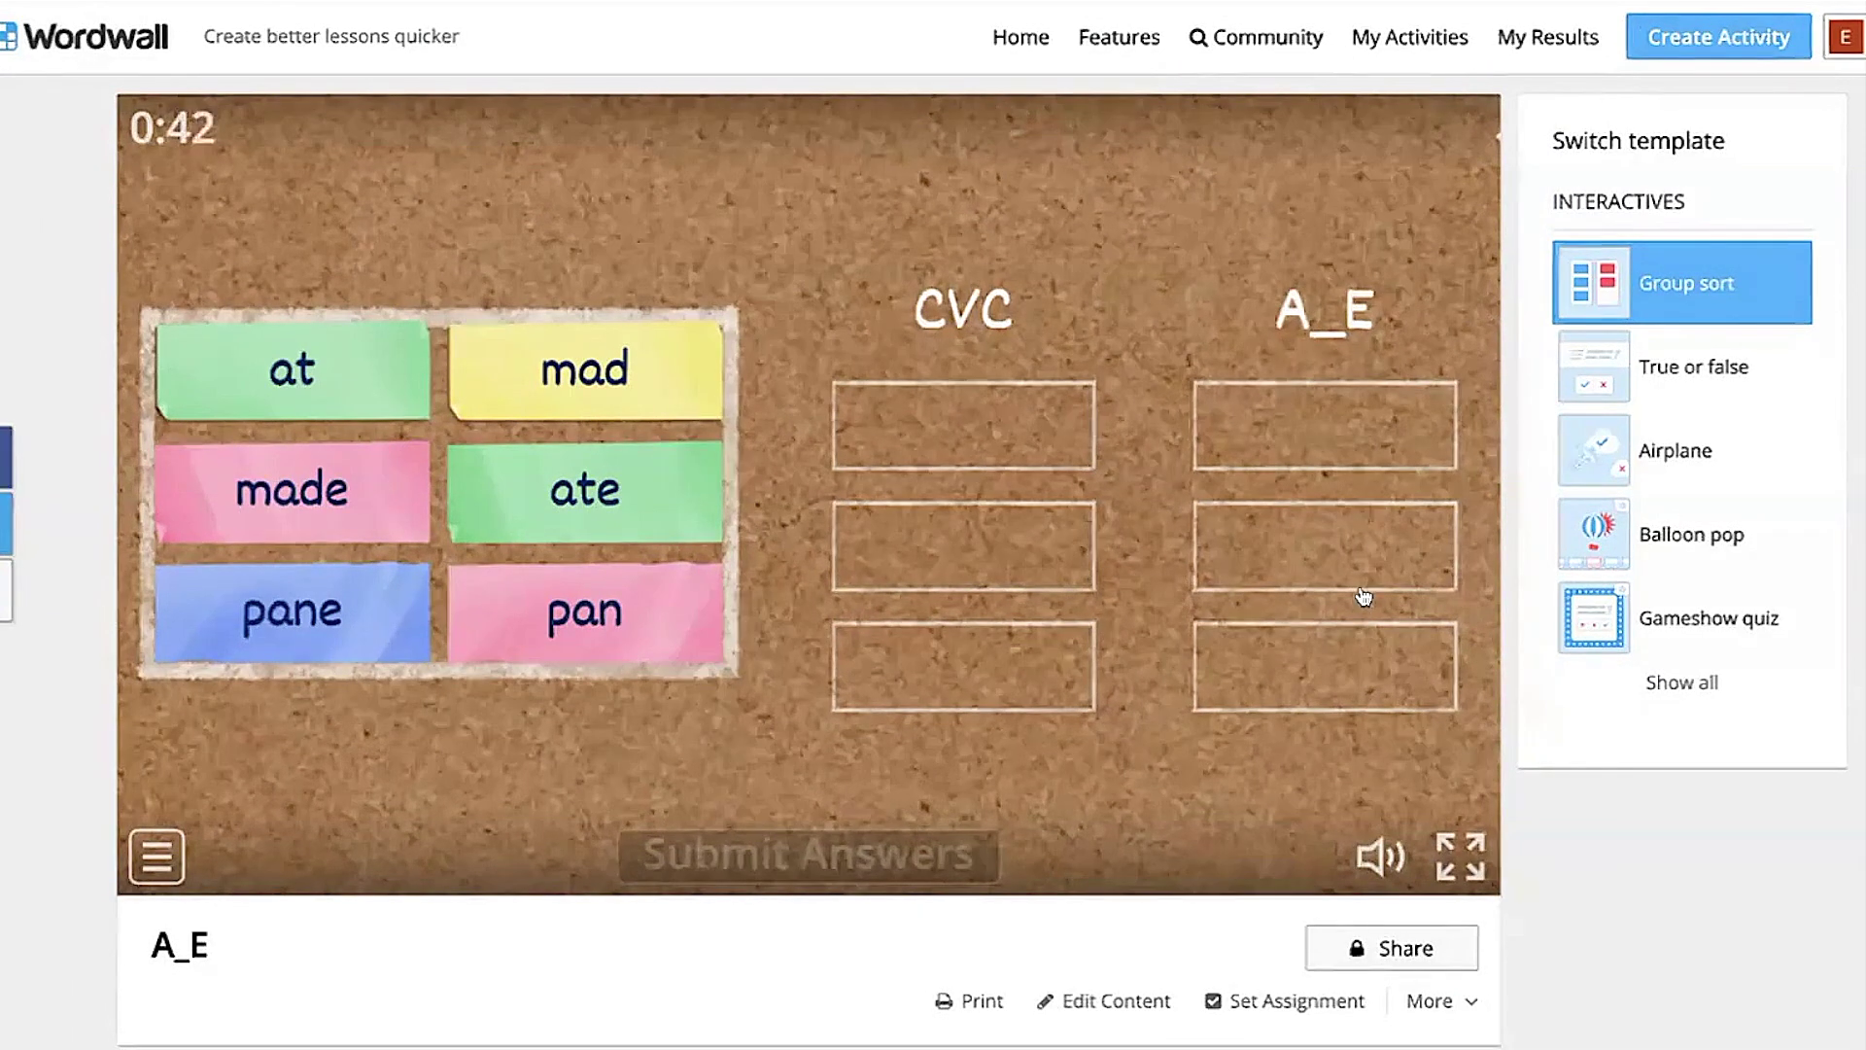
Publish the A_E activity as a shared resource, copy its link and close the sharing dialog.
{"action": "scroll", "coordinate": [1266, 632], "scroll_direction": "down", "scroll_amount": 5}
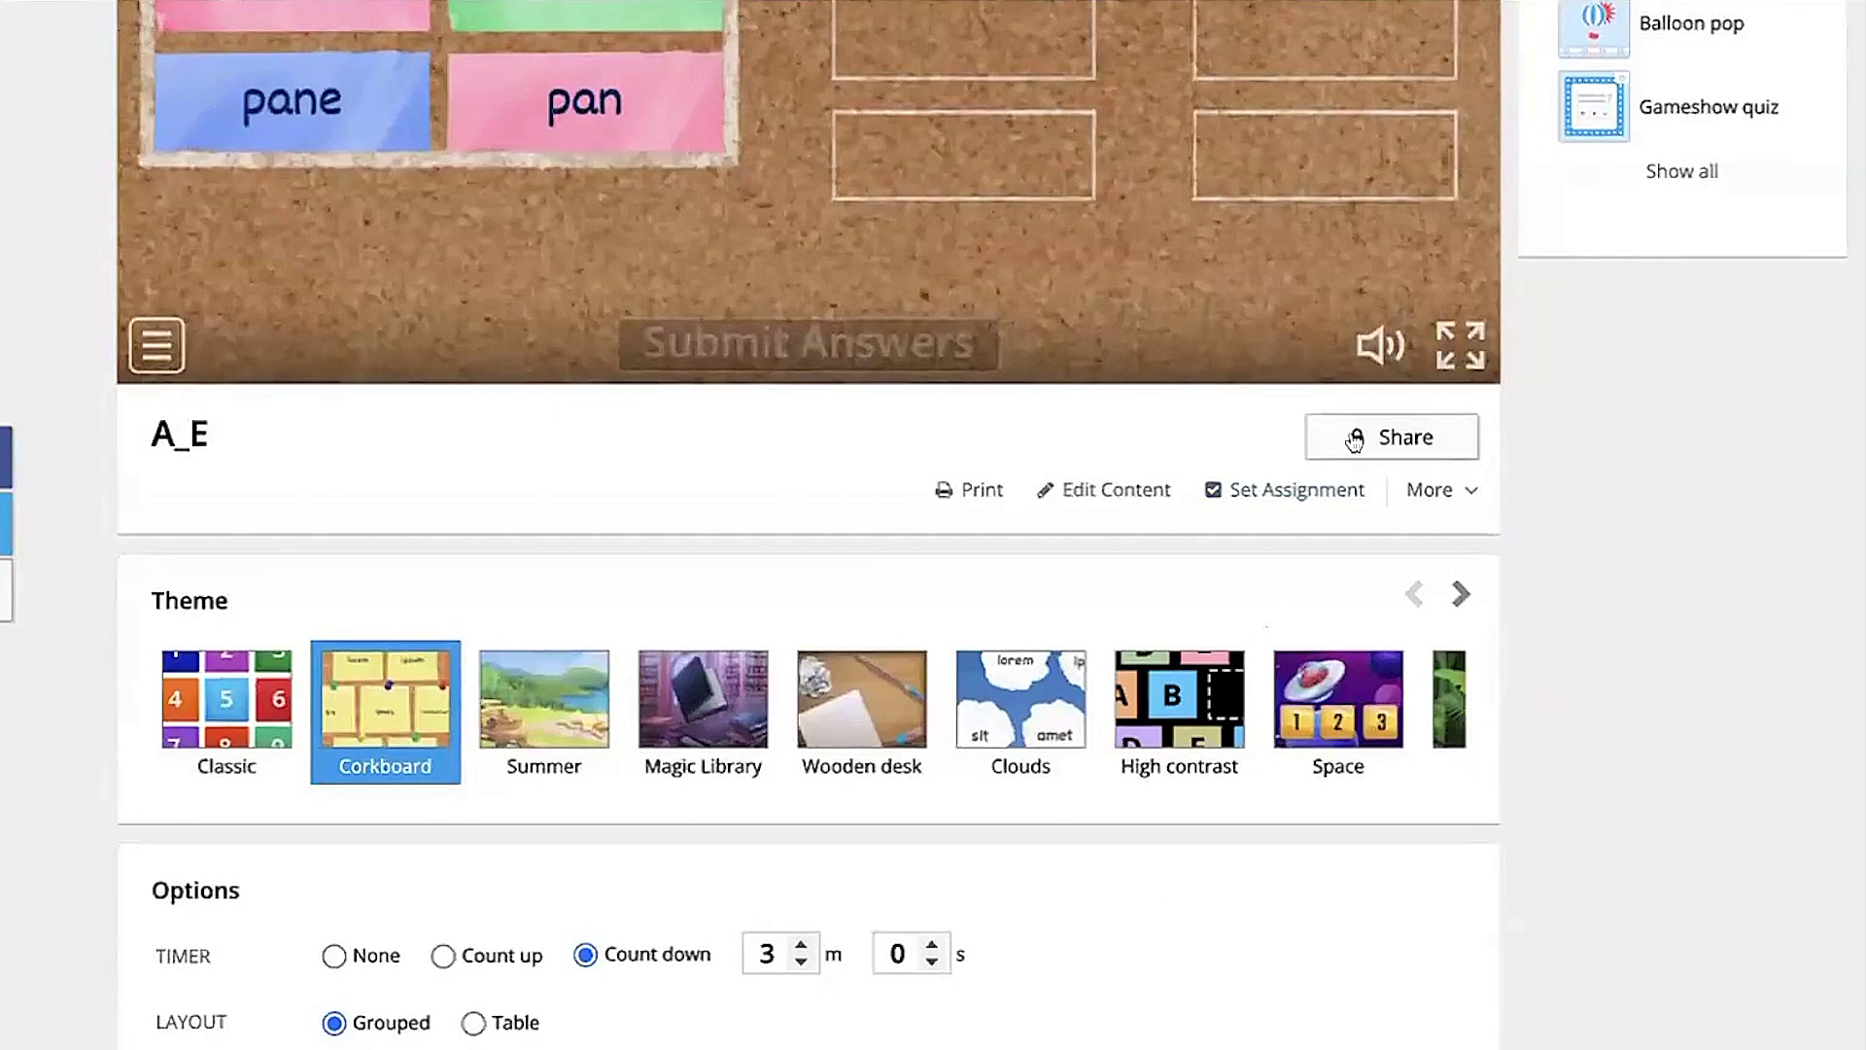
{"action": "left_click", "coordinate": [1354, 442]}
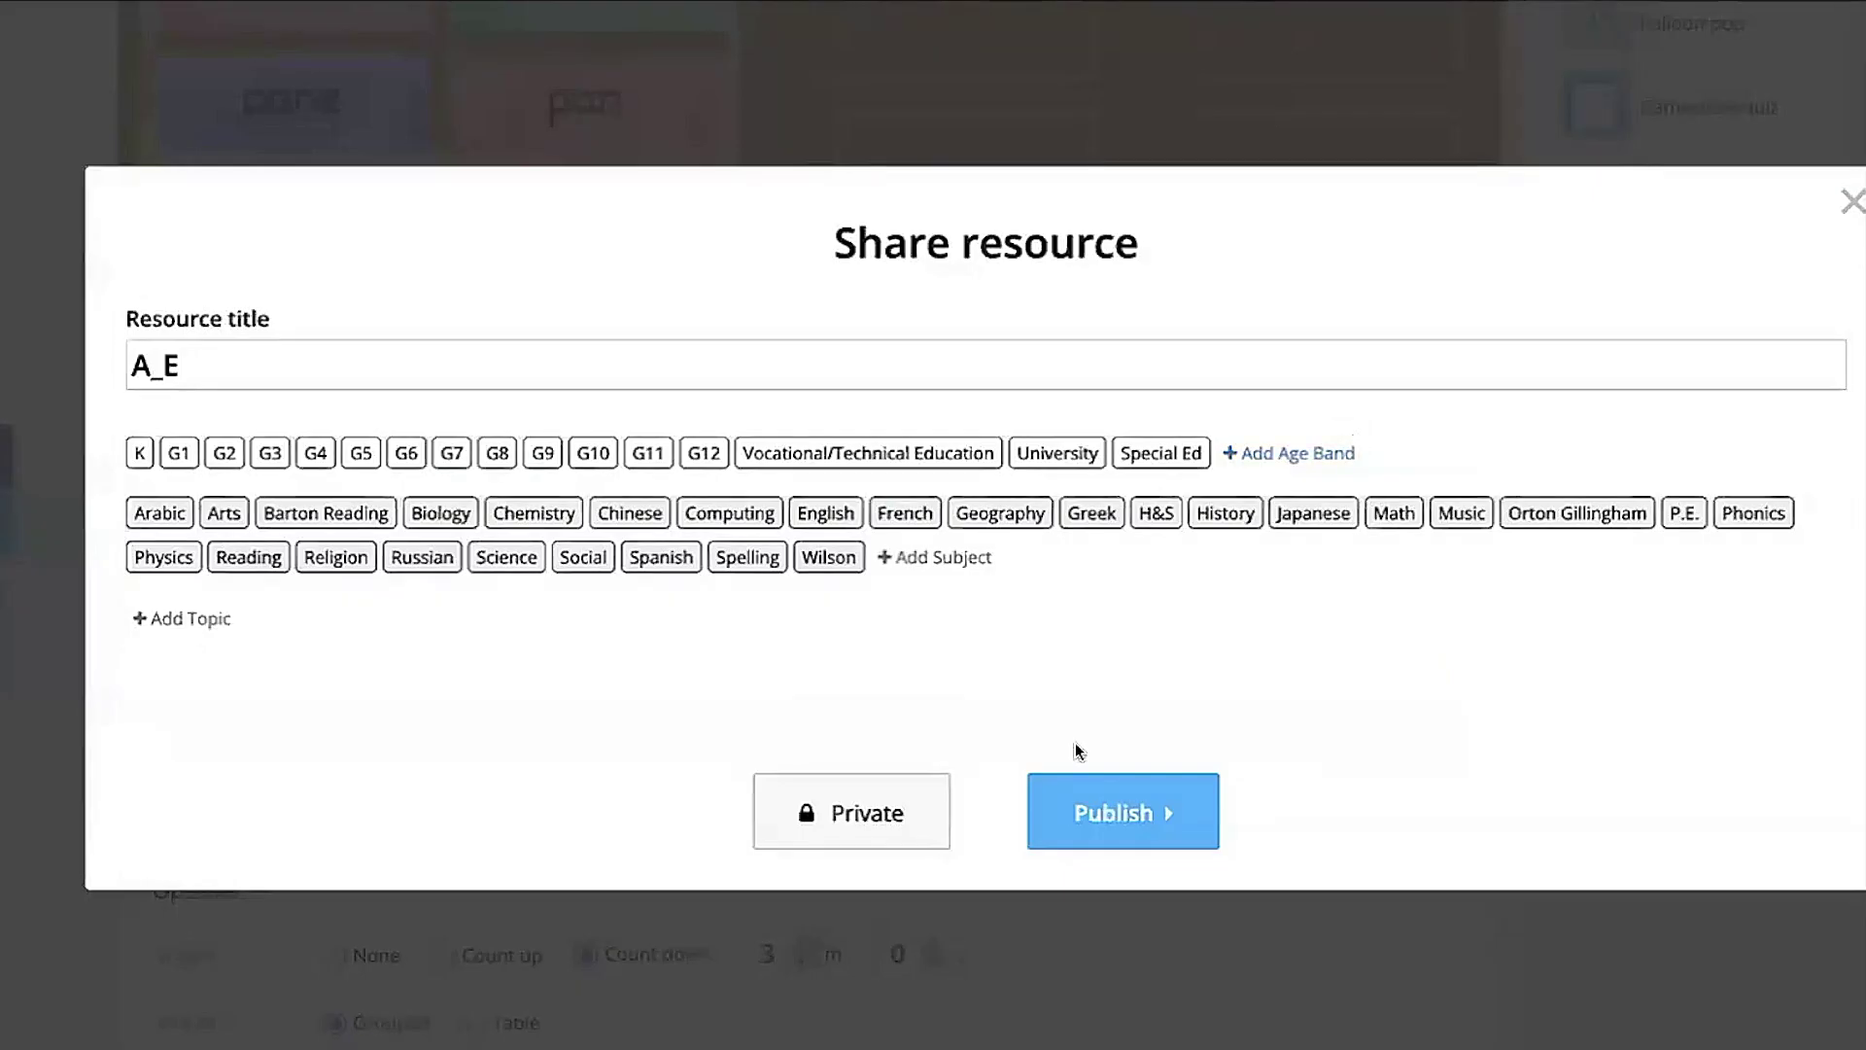
{"action": "left_click", "coordinate": [1105, 814]}
{"action": "left_click", "coordinate": [1289, 407]}
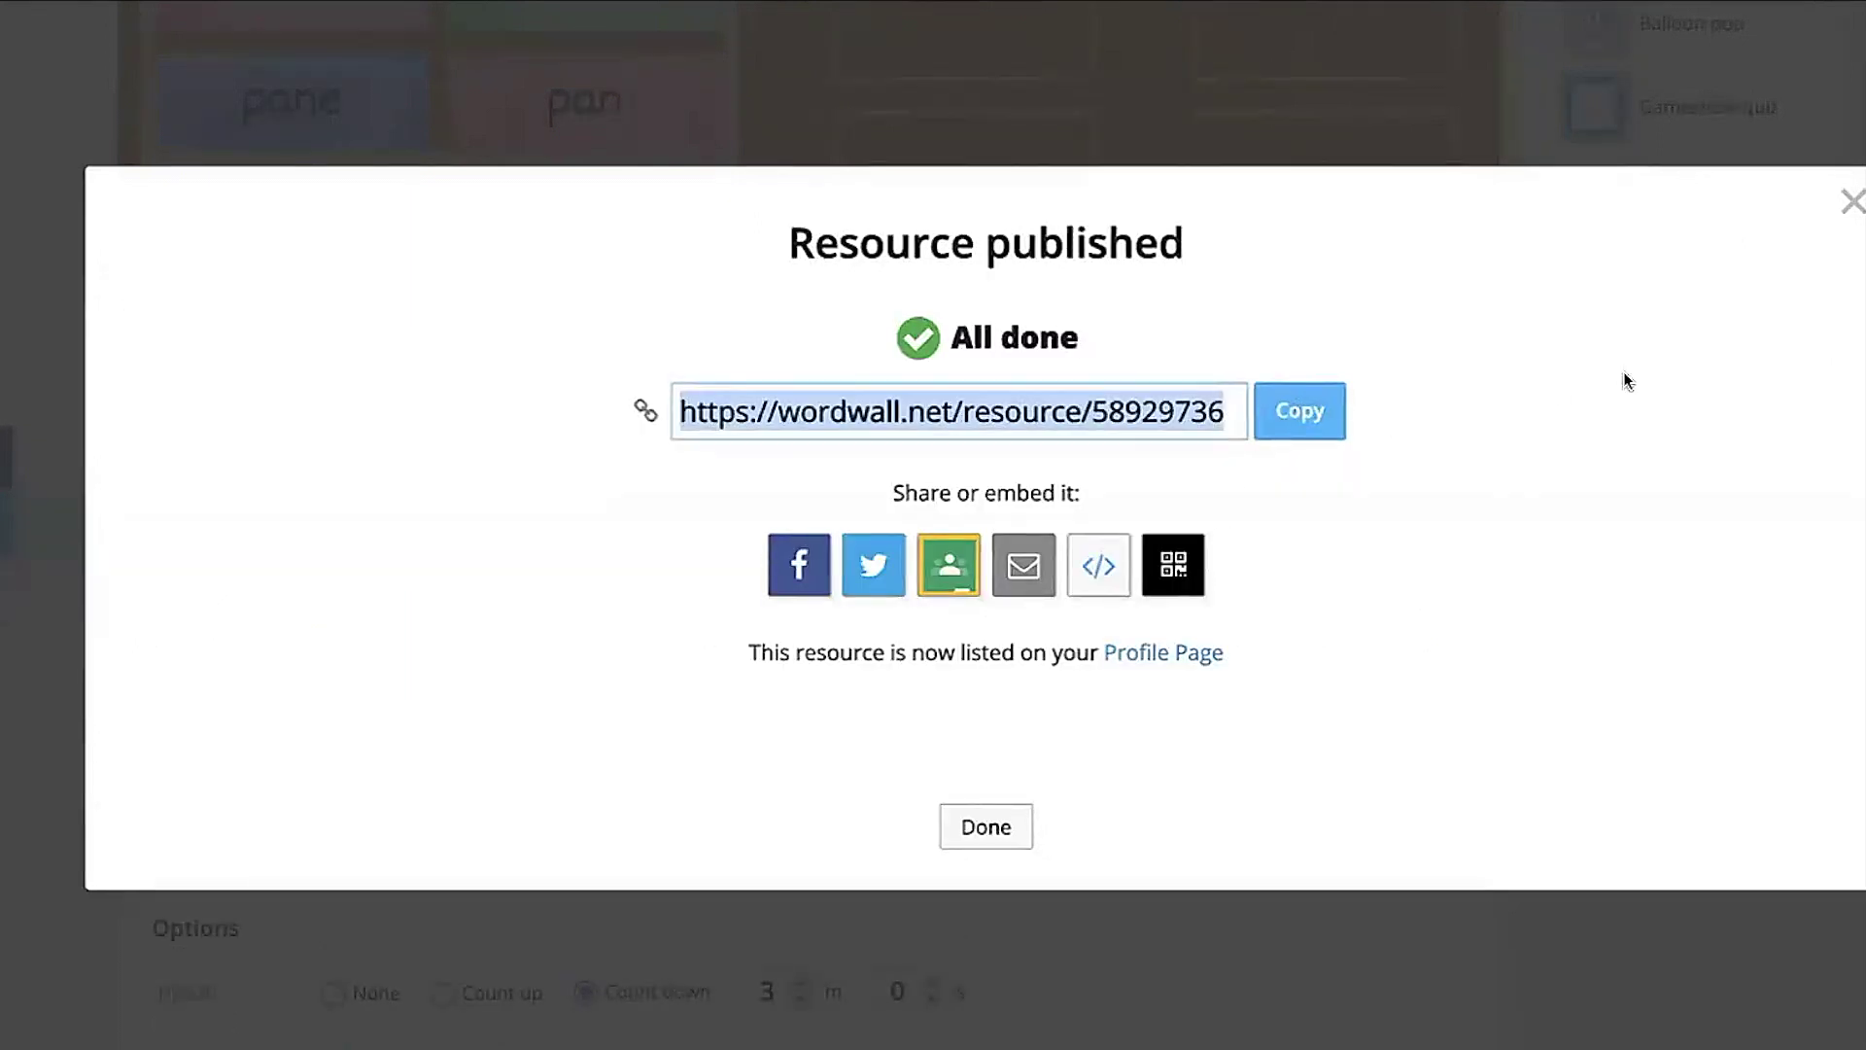
{"action": "left_click", "coordinate": [1850, 198]}
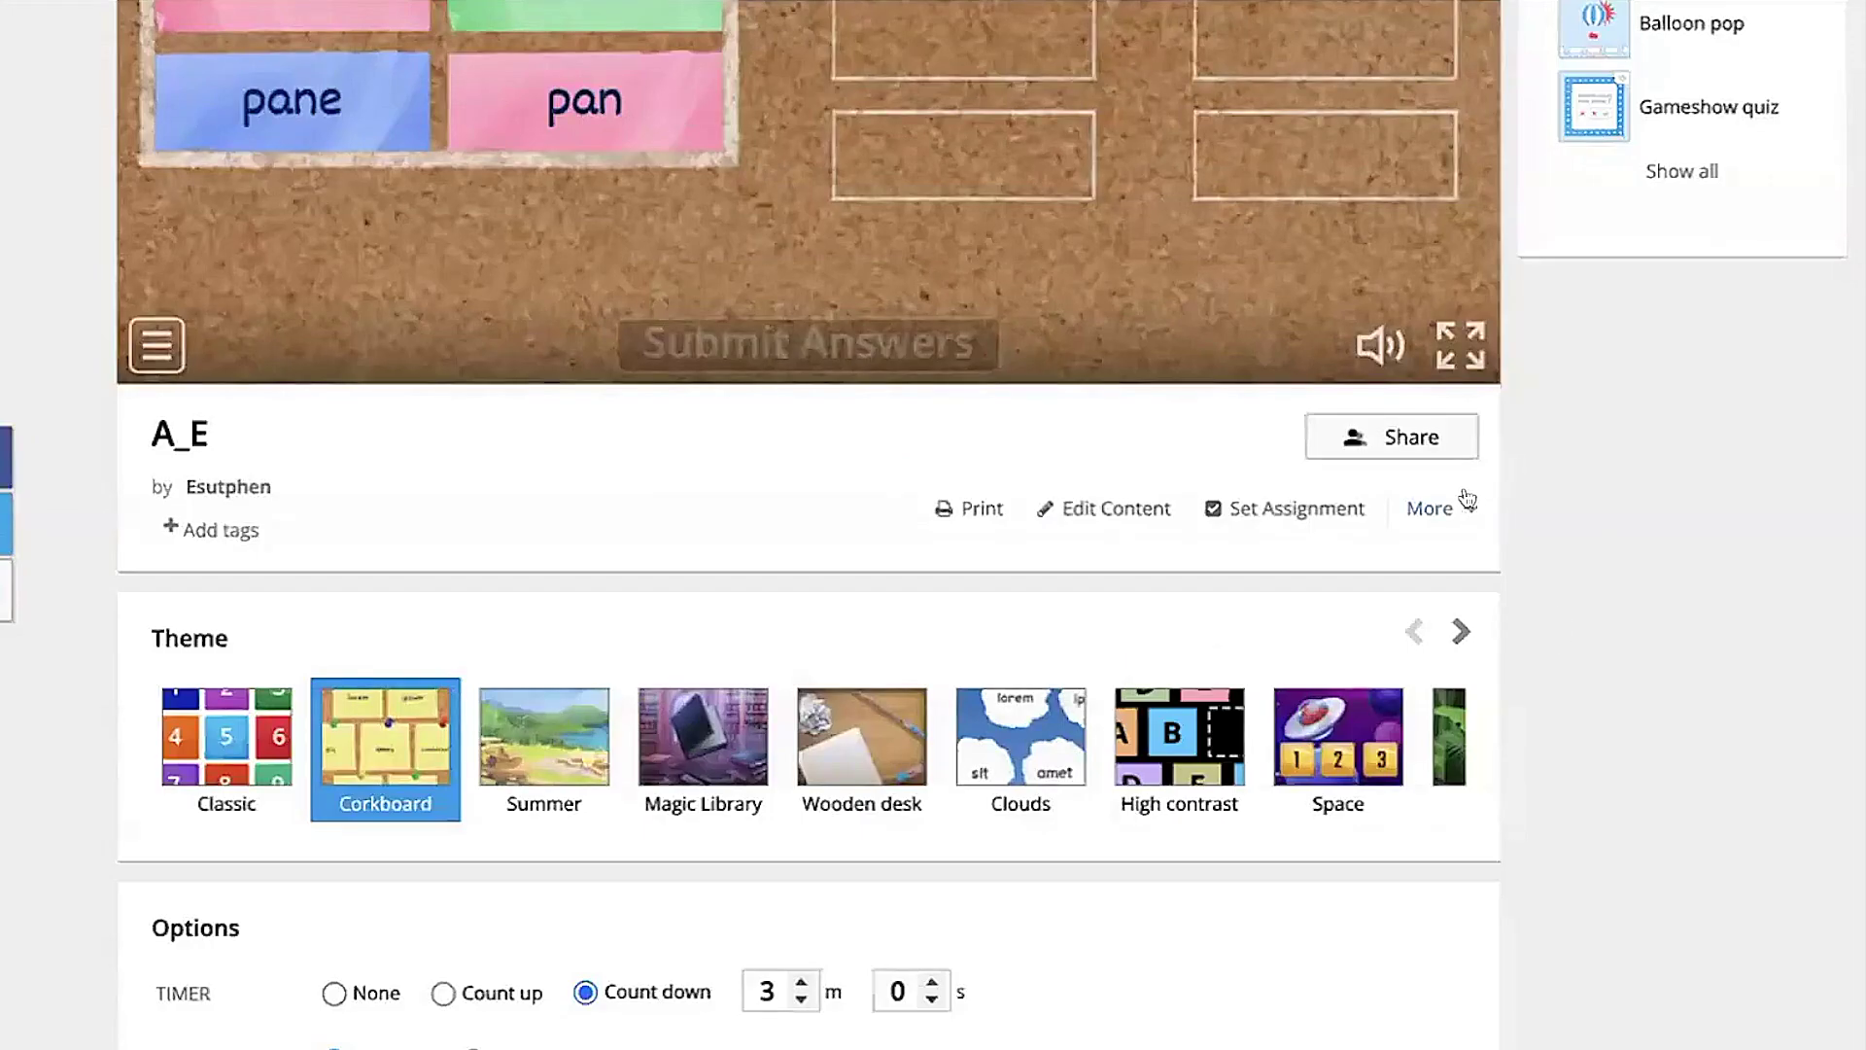
Create a new activity from the Anagram template, title it A_E and set it to use clues.
{"action": "scroll", "coordinate": [1468, 498], "scroll_direction": "up", "scroll_amount": 5}
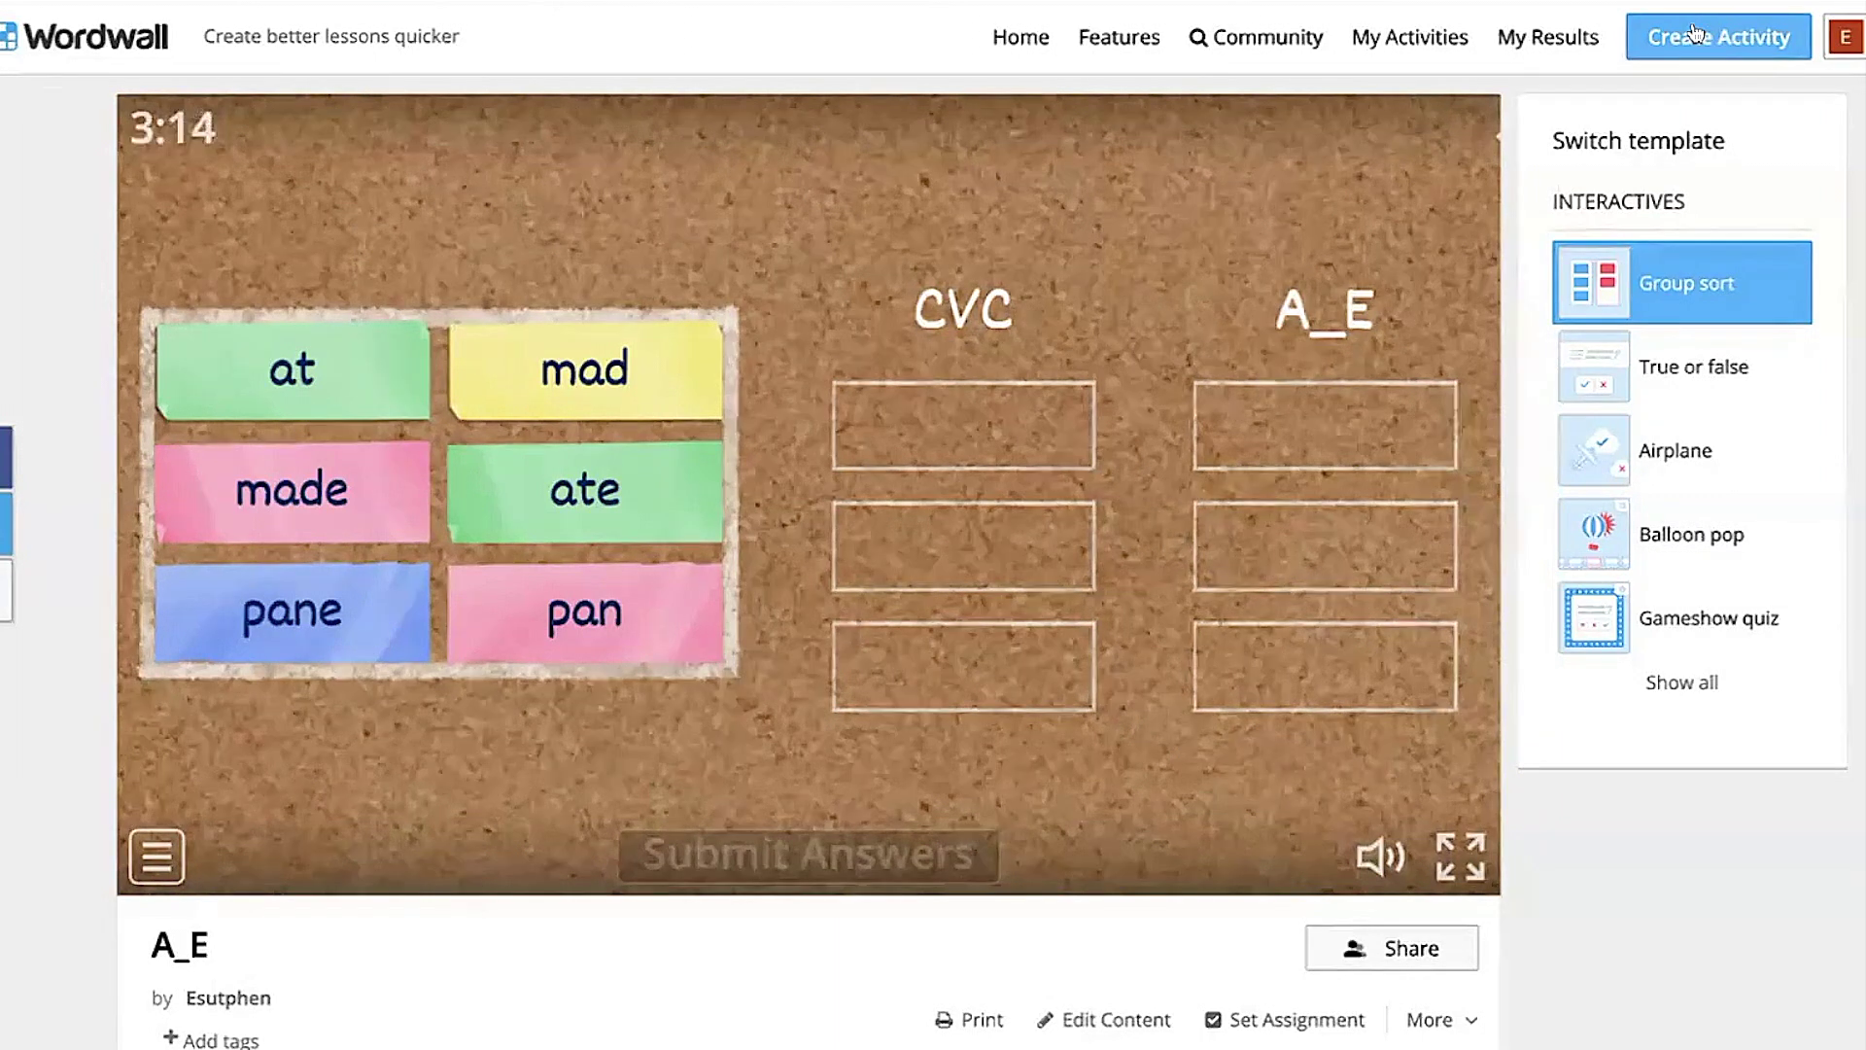
{"action": "left_click", "coordinate": [1693, 34]}
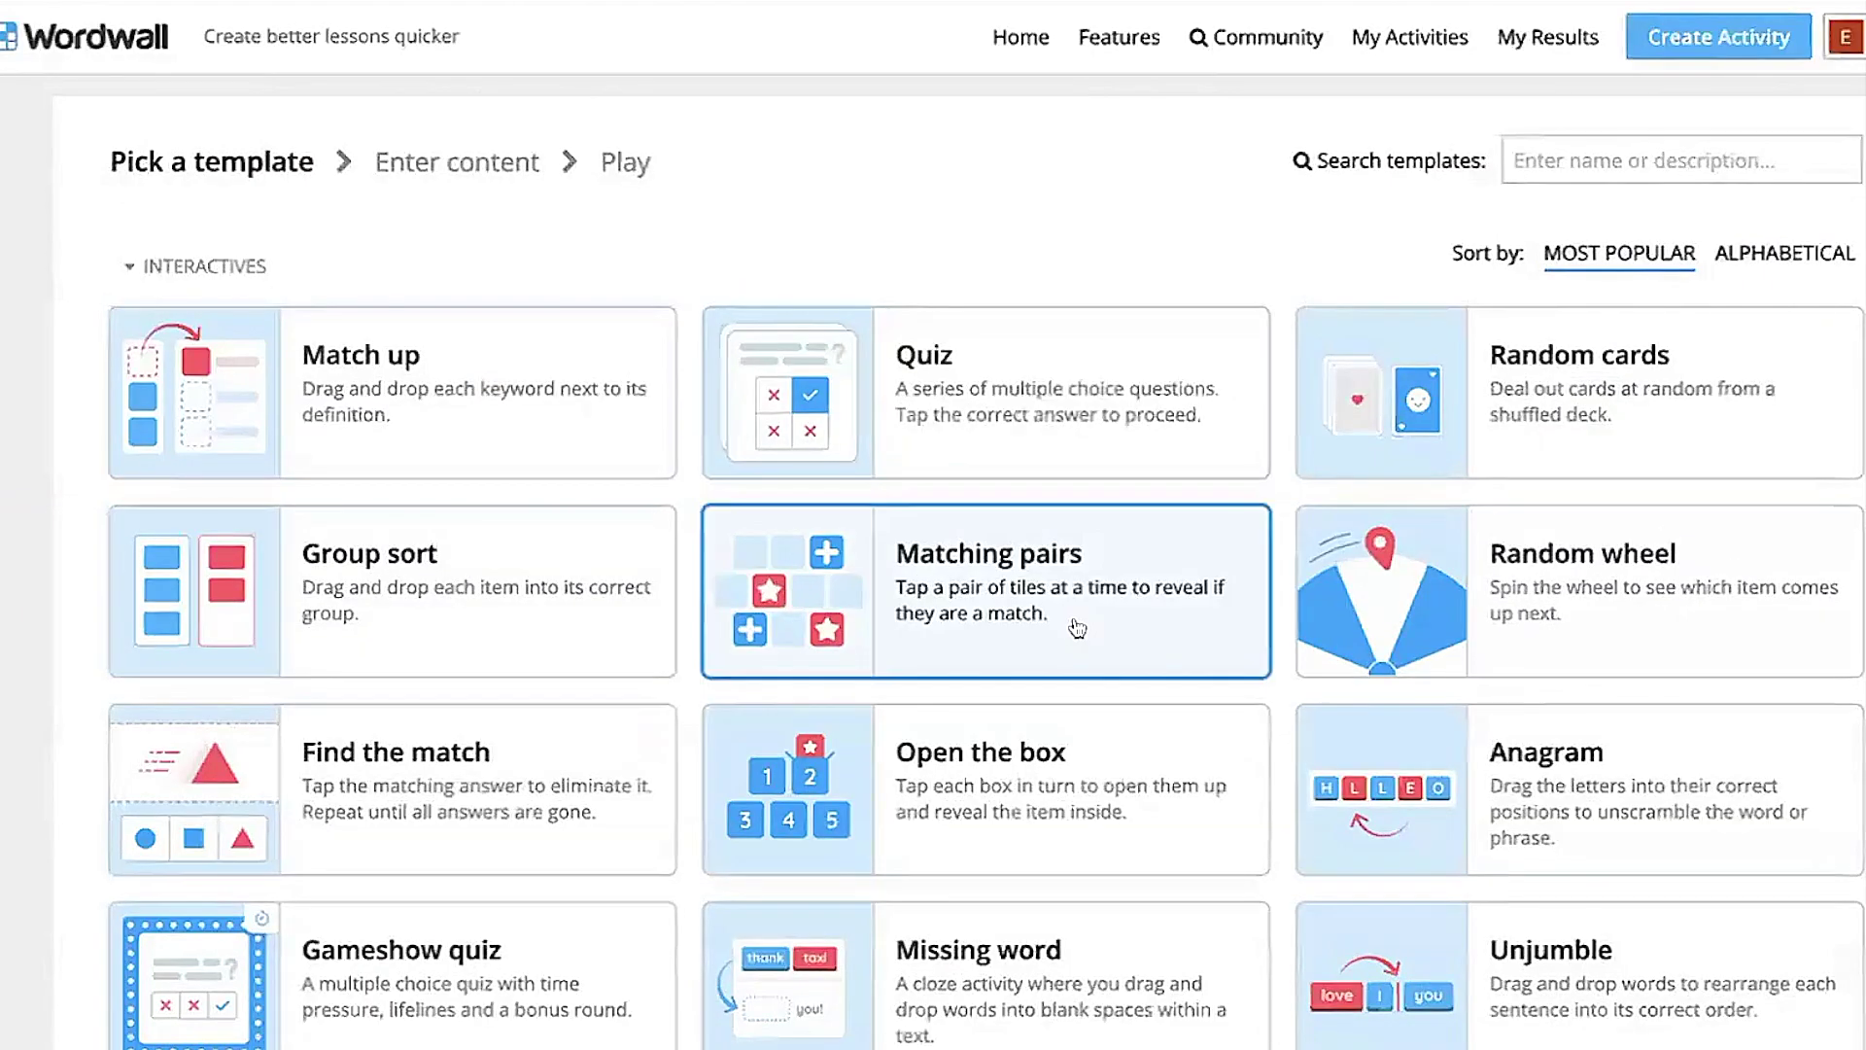
{"action": "left_click", "coordinate": [1421, 773]}
{"action": "double_click", "coordinate": [300, 293]}
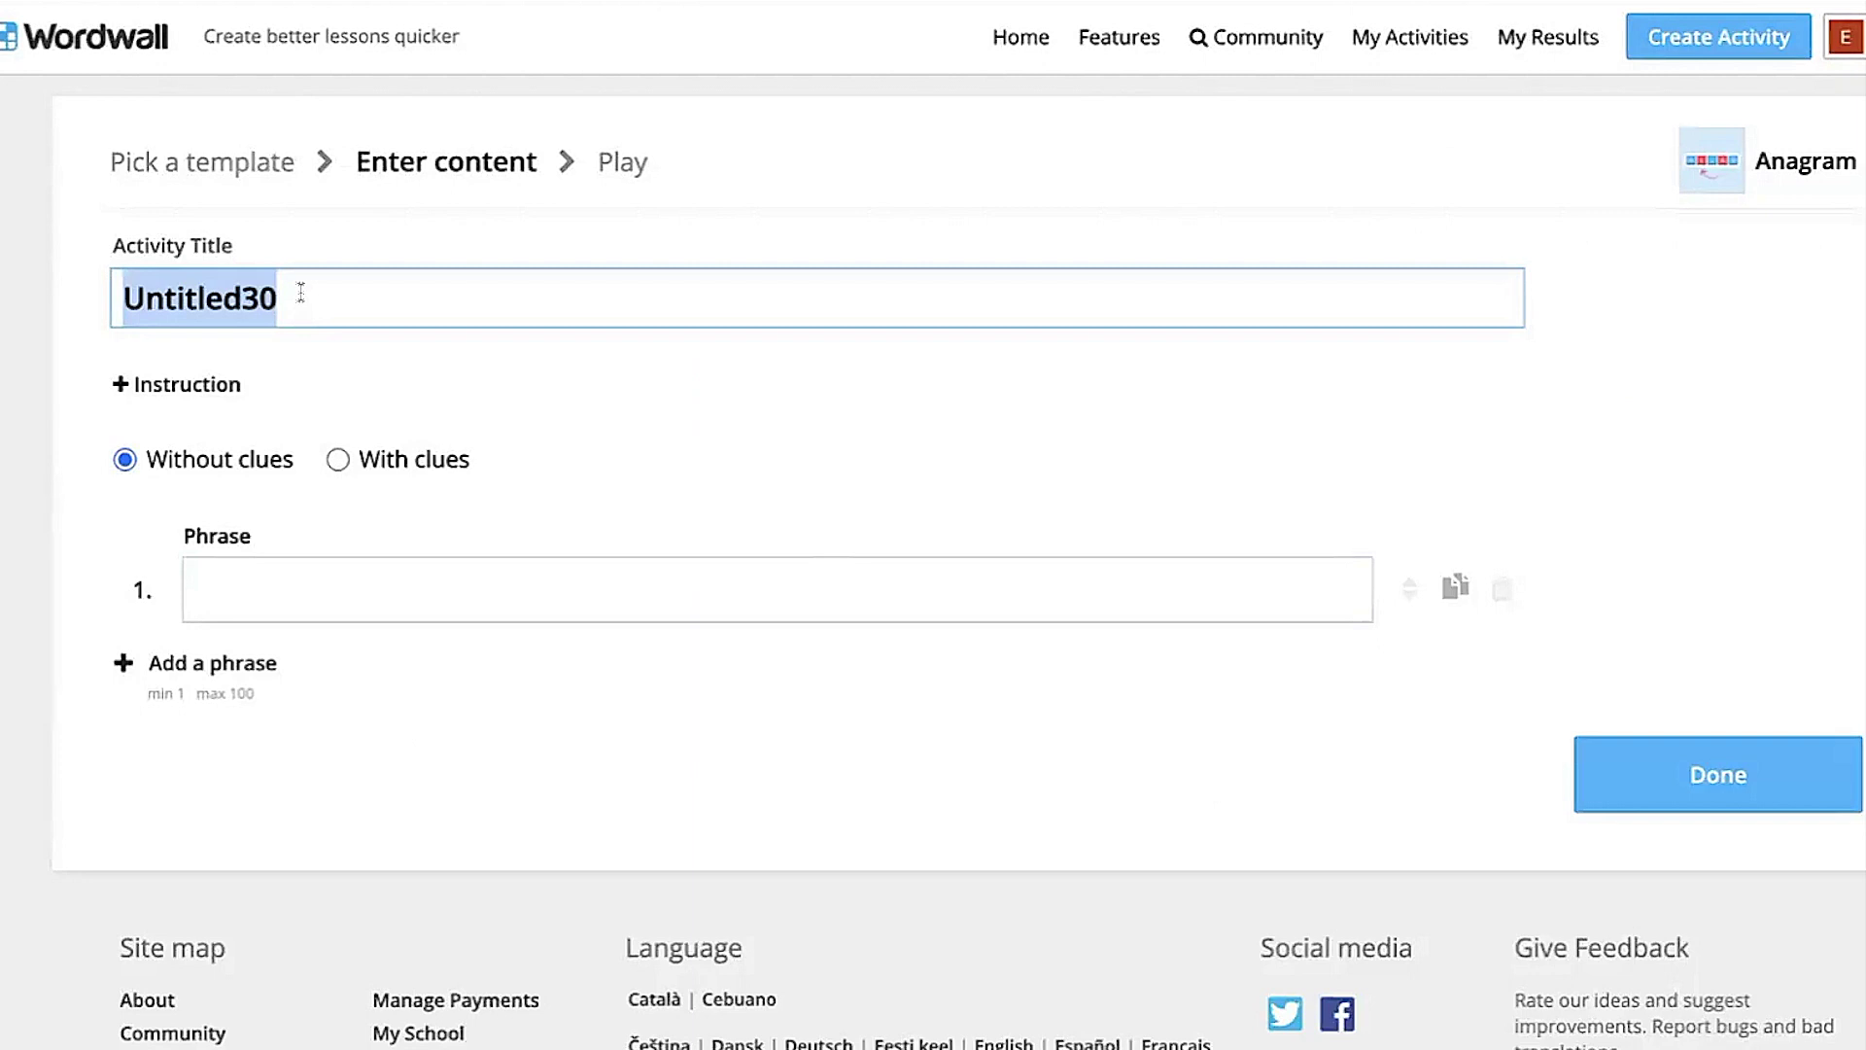
{"action": "key", "text": "BackSpace"}
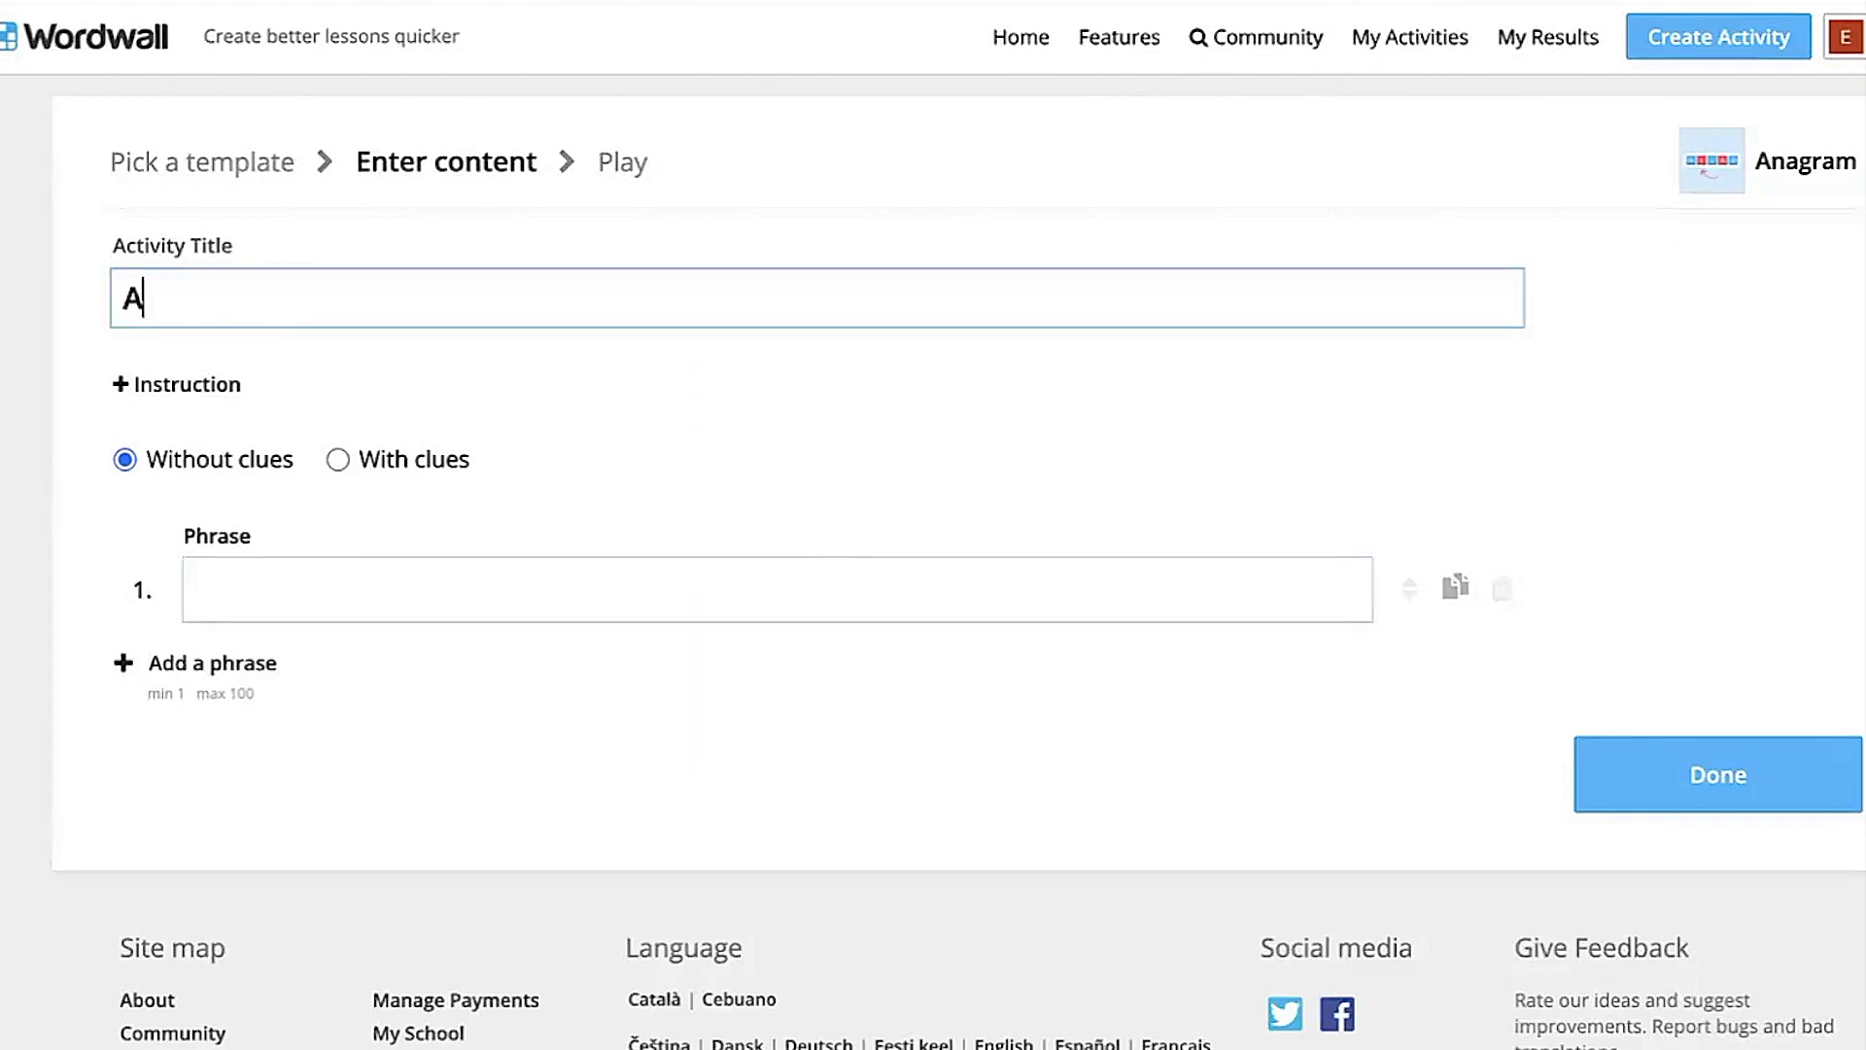
{"action": "type", "text": "A_E"}
{"action": "left_click", "coordinate": [338, 461]}
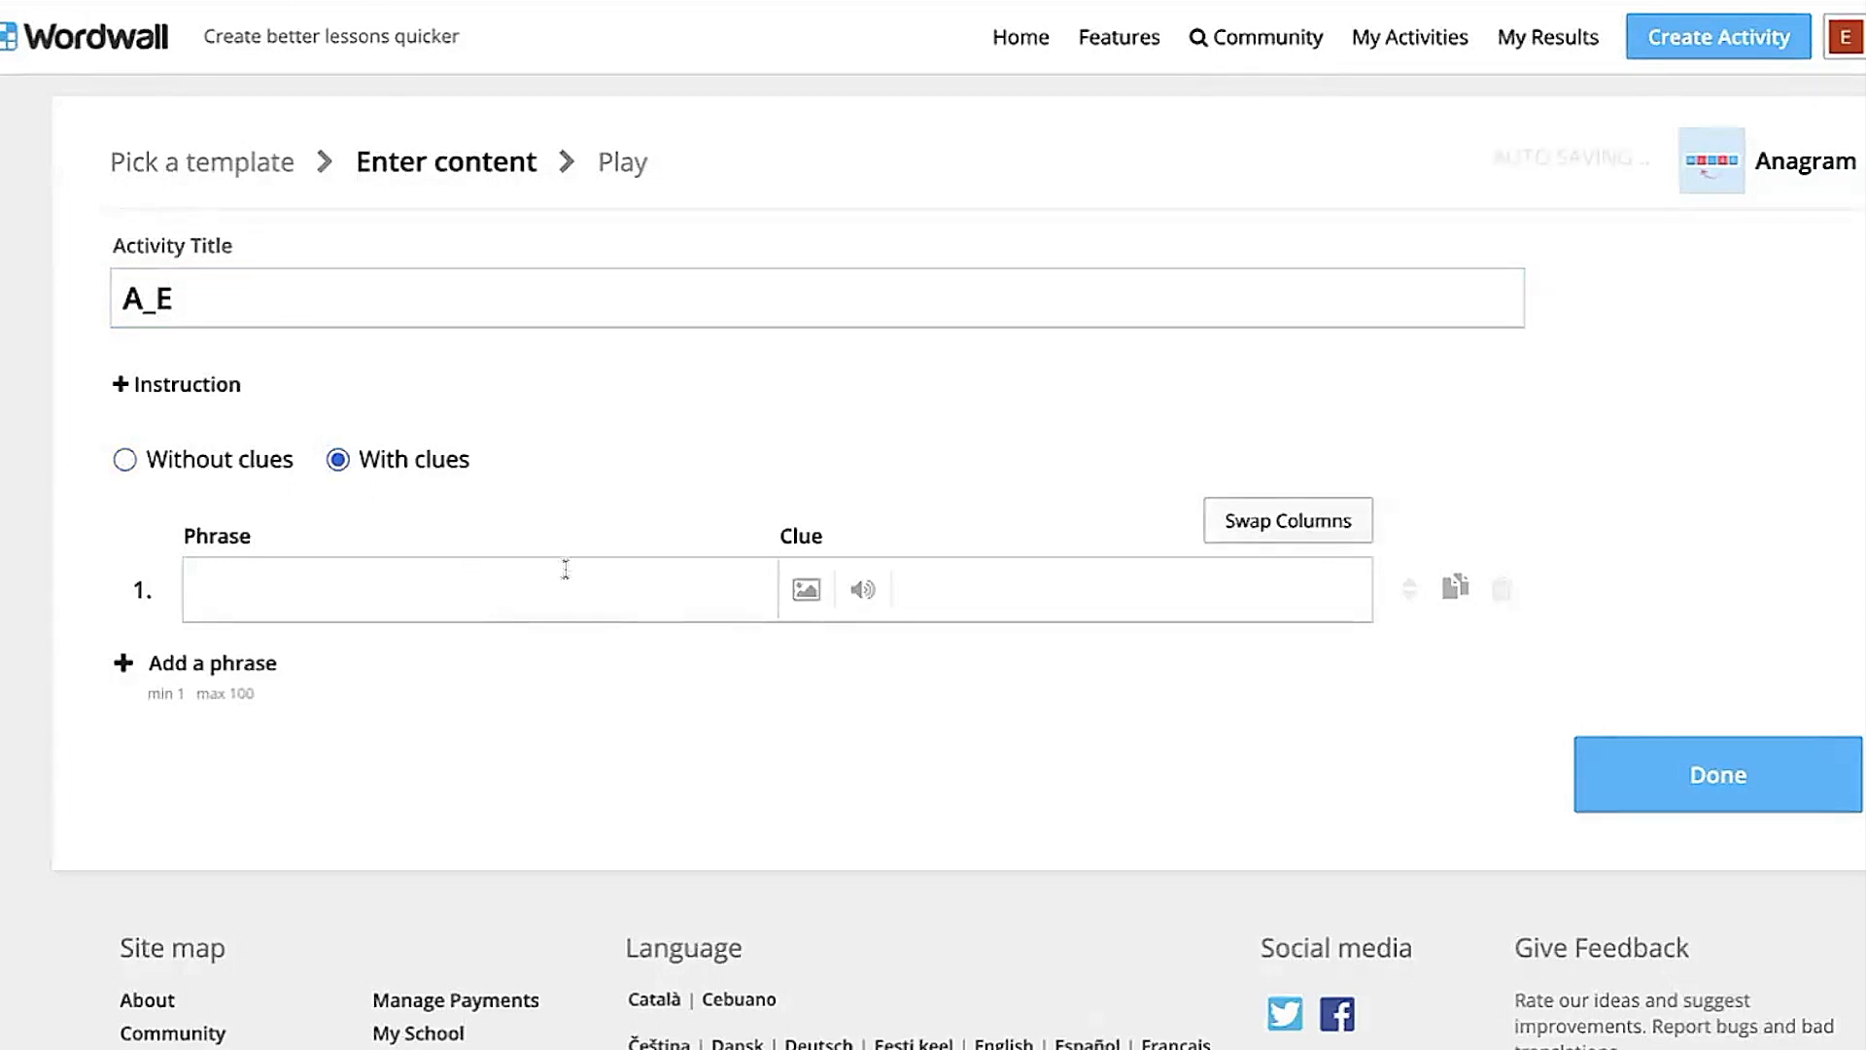
Enter the first phrase cake with a birthday cake picture from an image search for "cake" as its clue, and finish the content.
{"action": "left_click", "coordinate": [350, 575]}
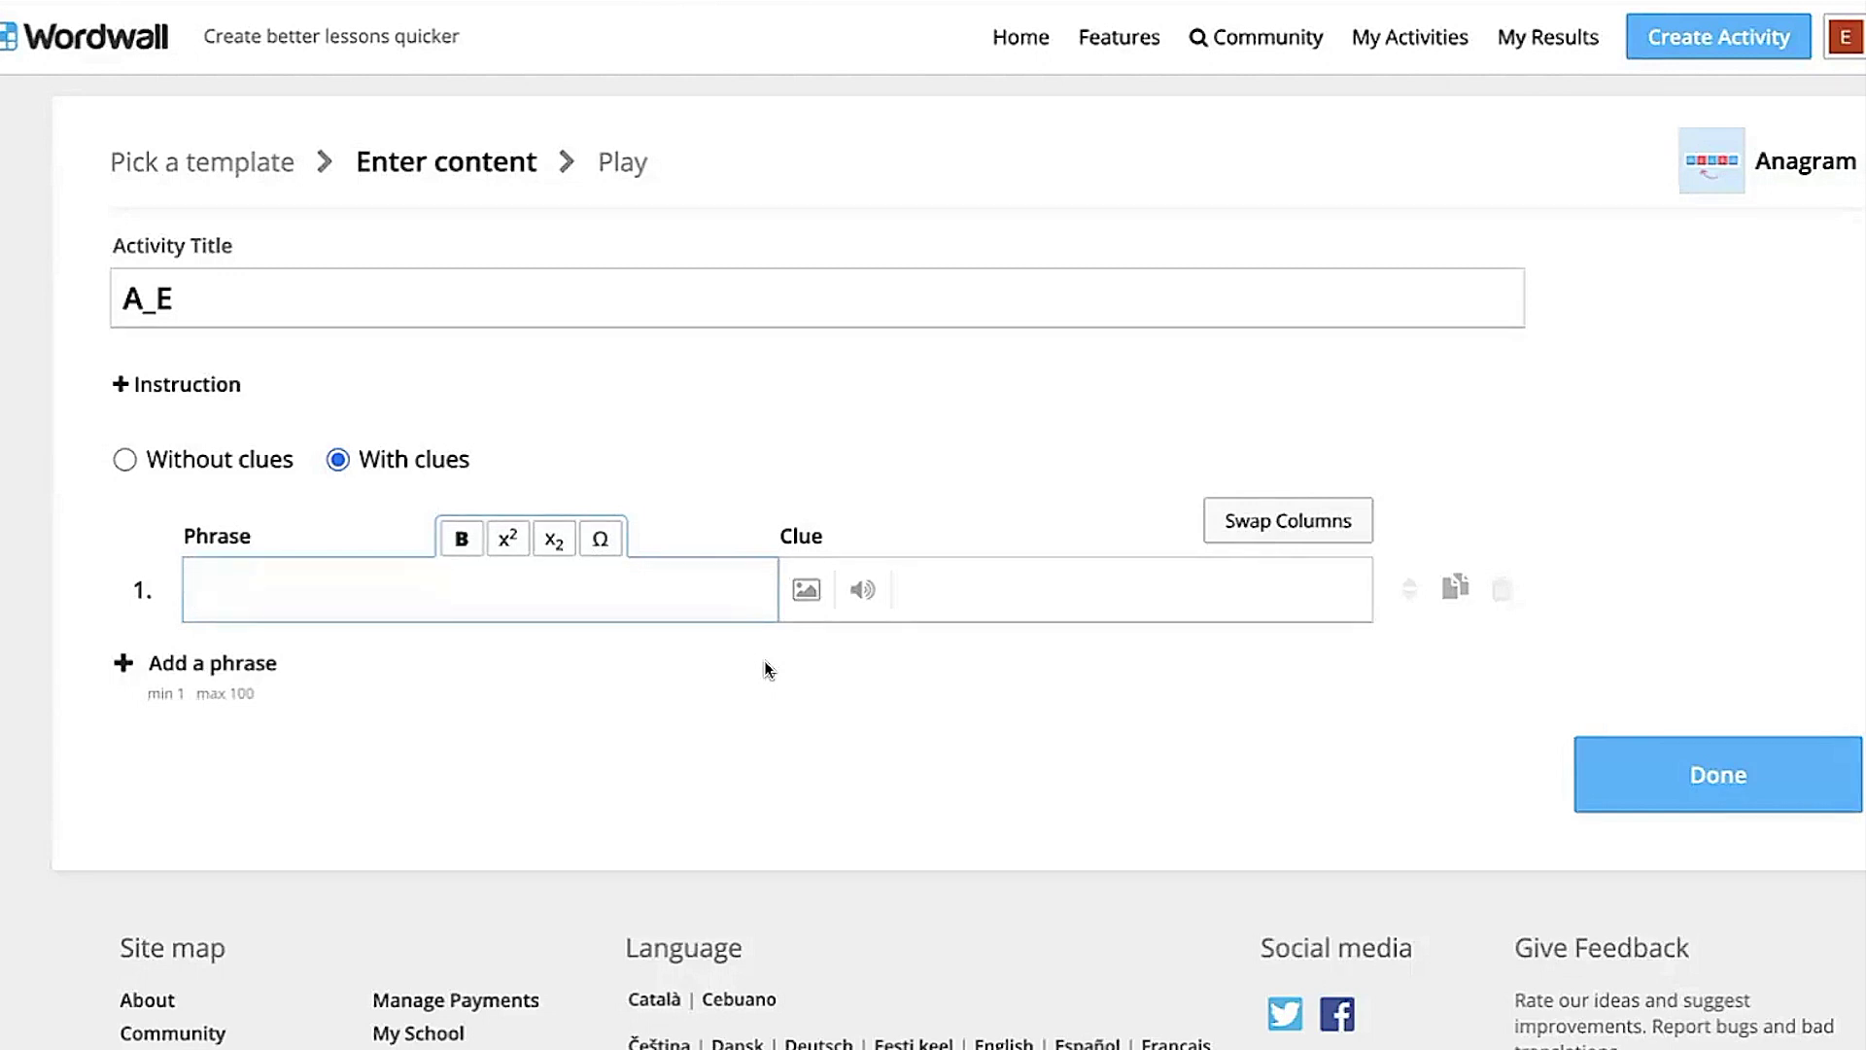
{"action": "left_click", "coordinate": [806, 589]}
{"action": "type", "text": "cake"}
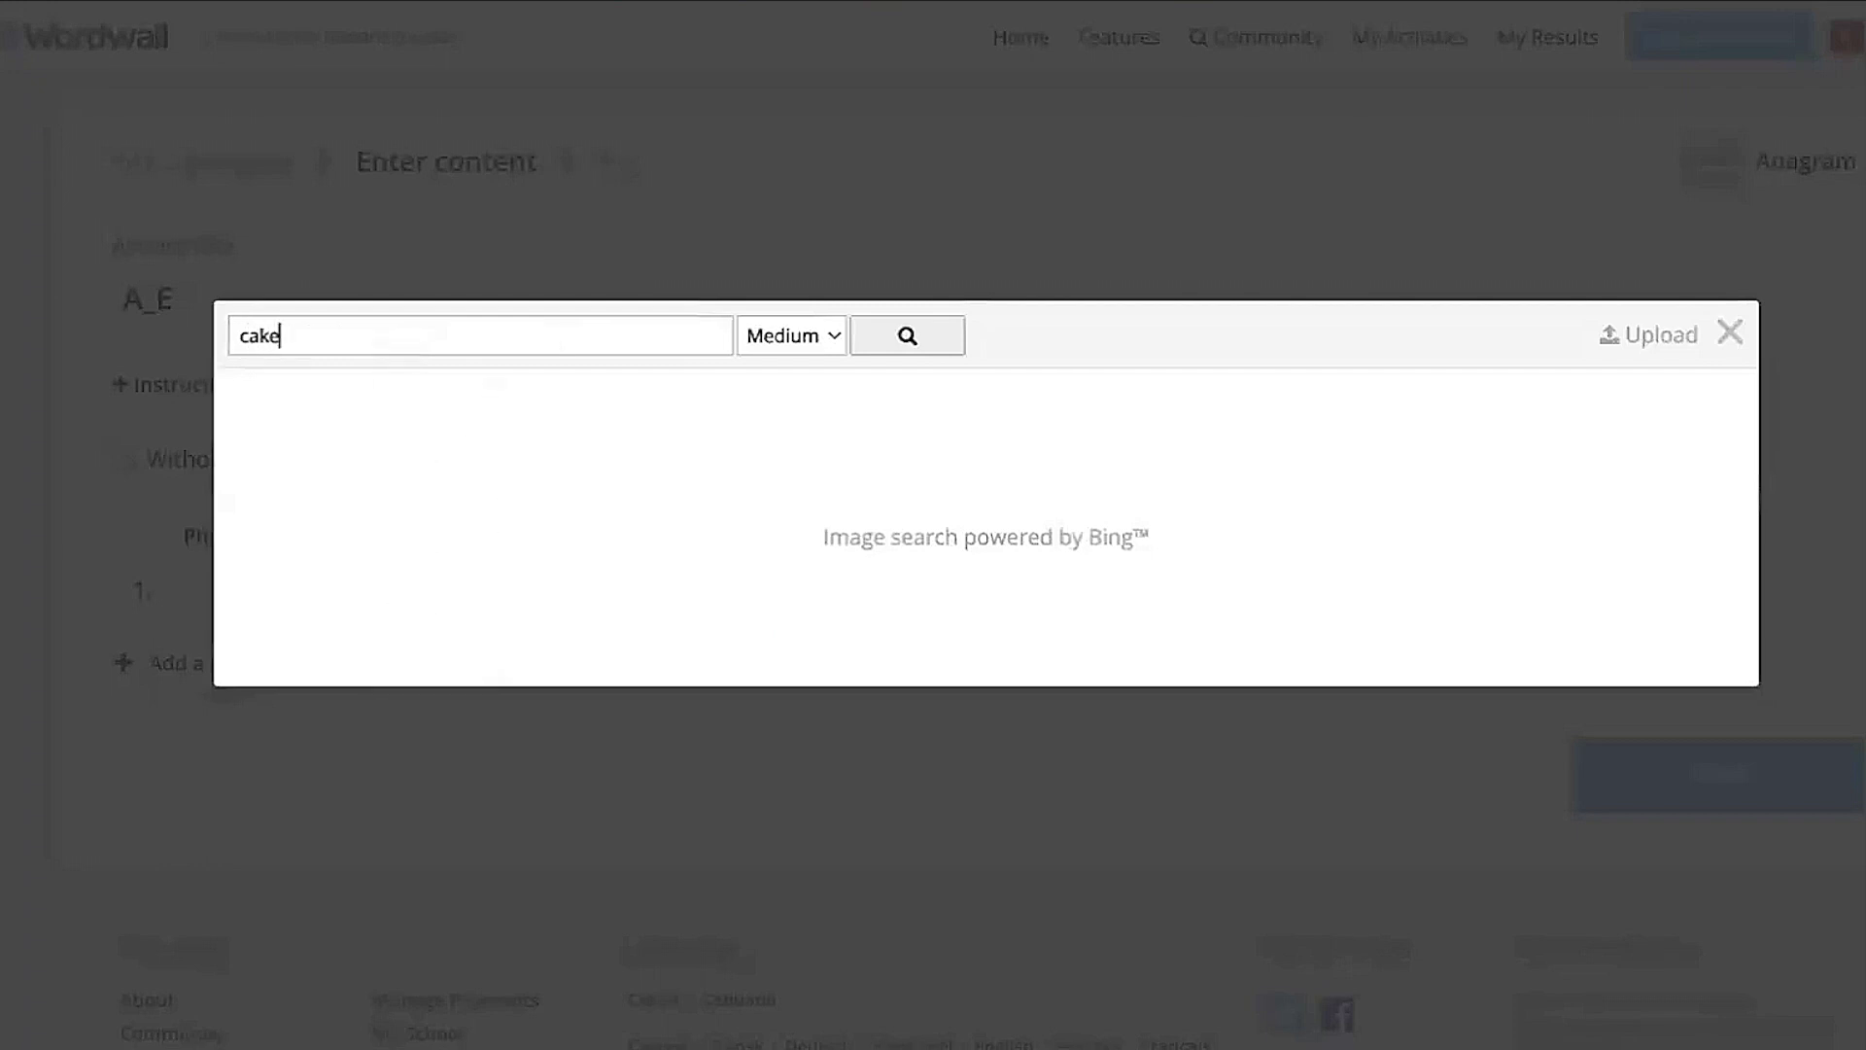
{"action": "left_click", "coordinate": [897, 340]}
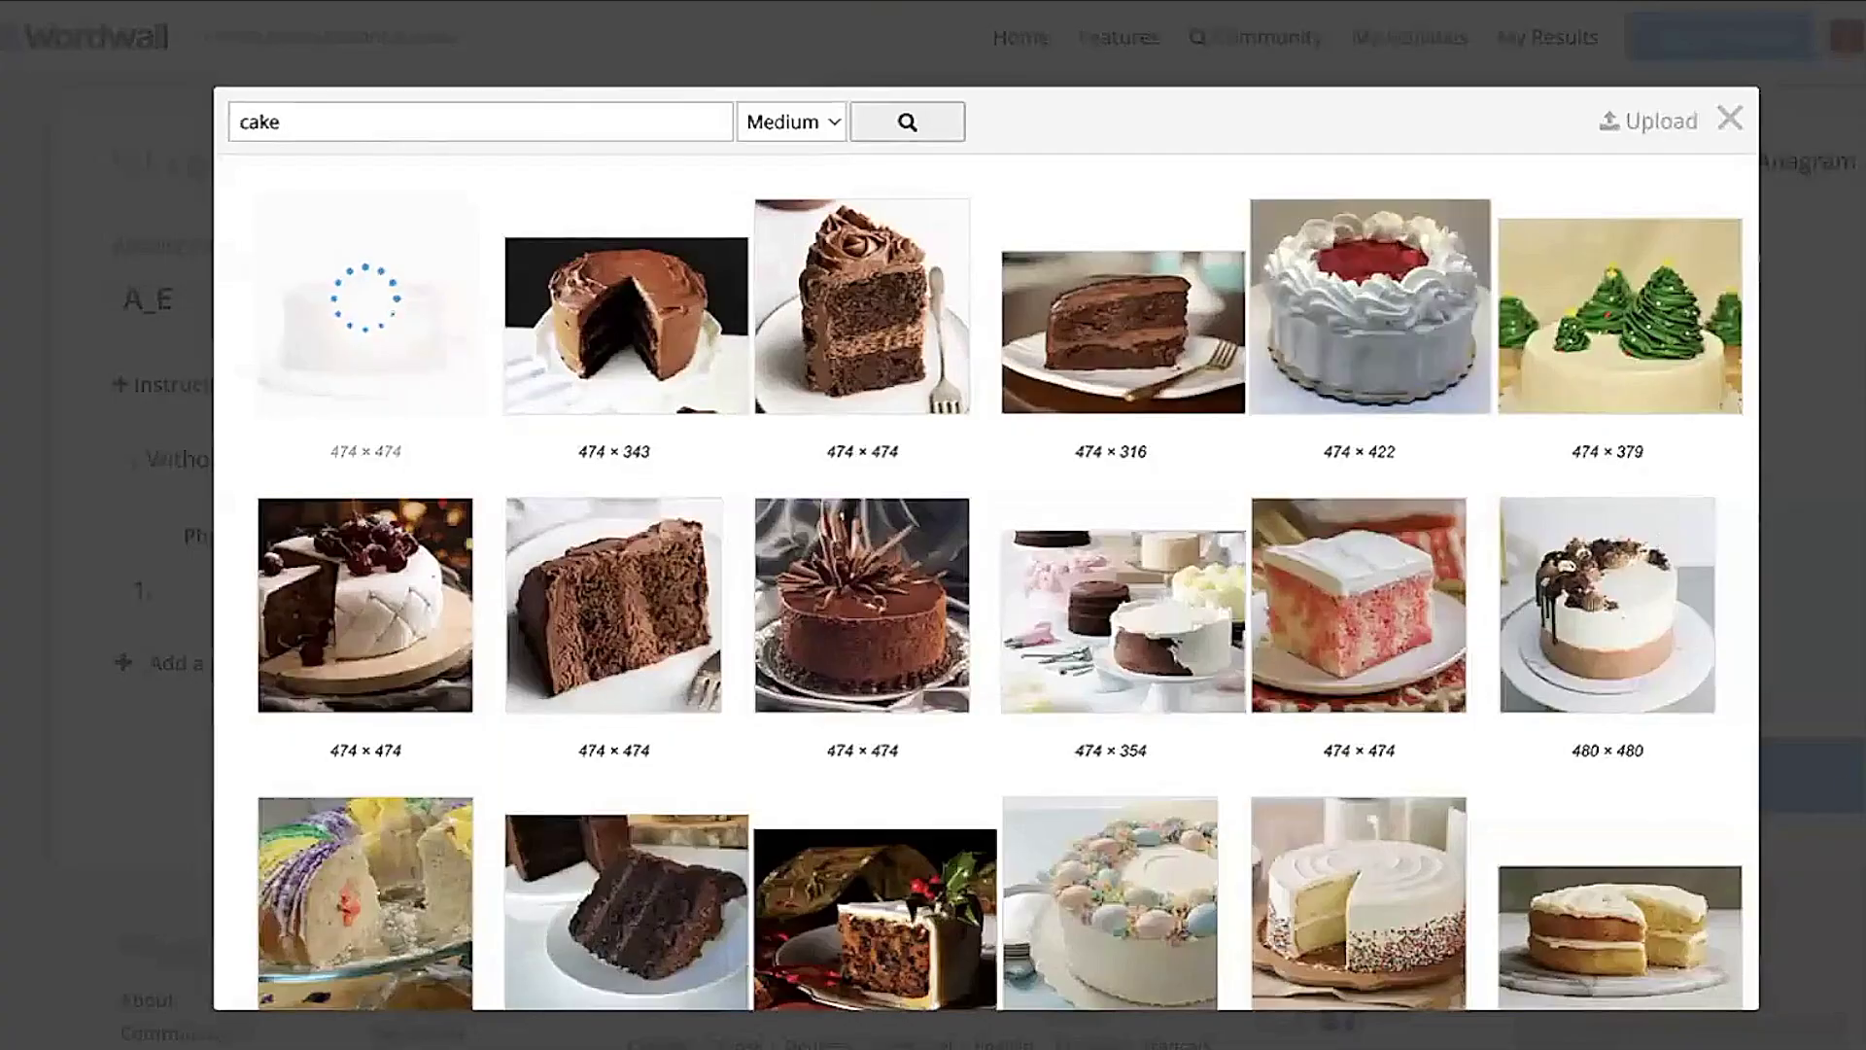
{"action": "left_click", "coordinate": [1664, 544]}
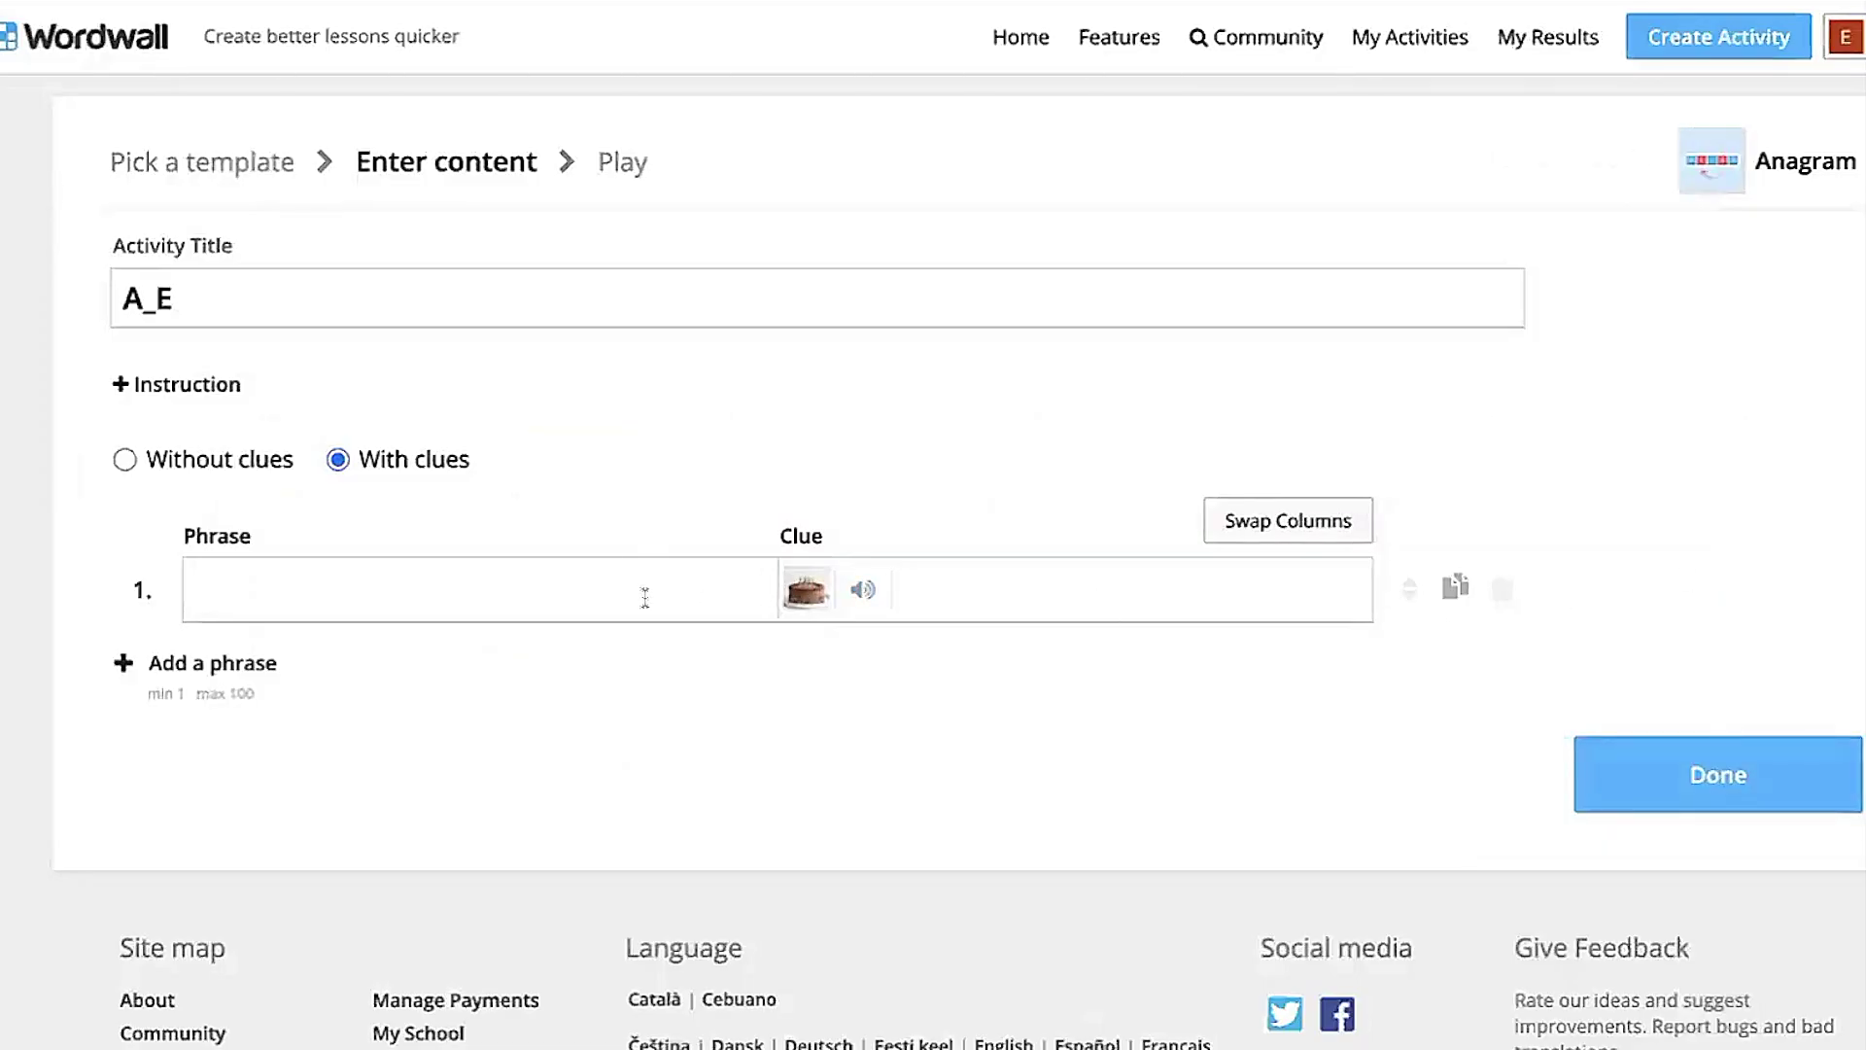
{"action": "left_click", "coordinate": [447, 592]}
{"action": "type", "text": "ca"}
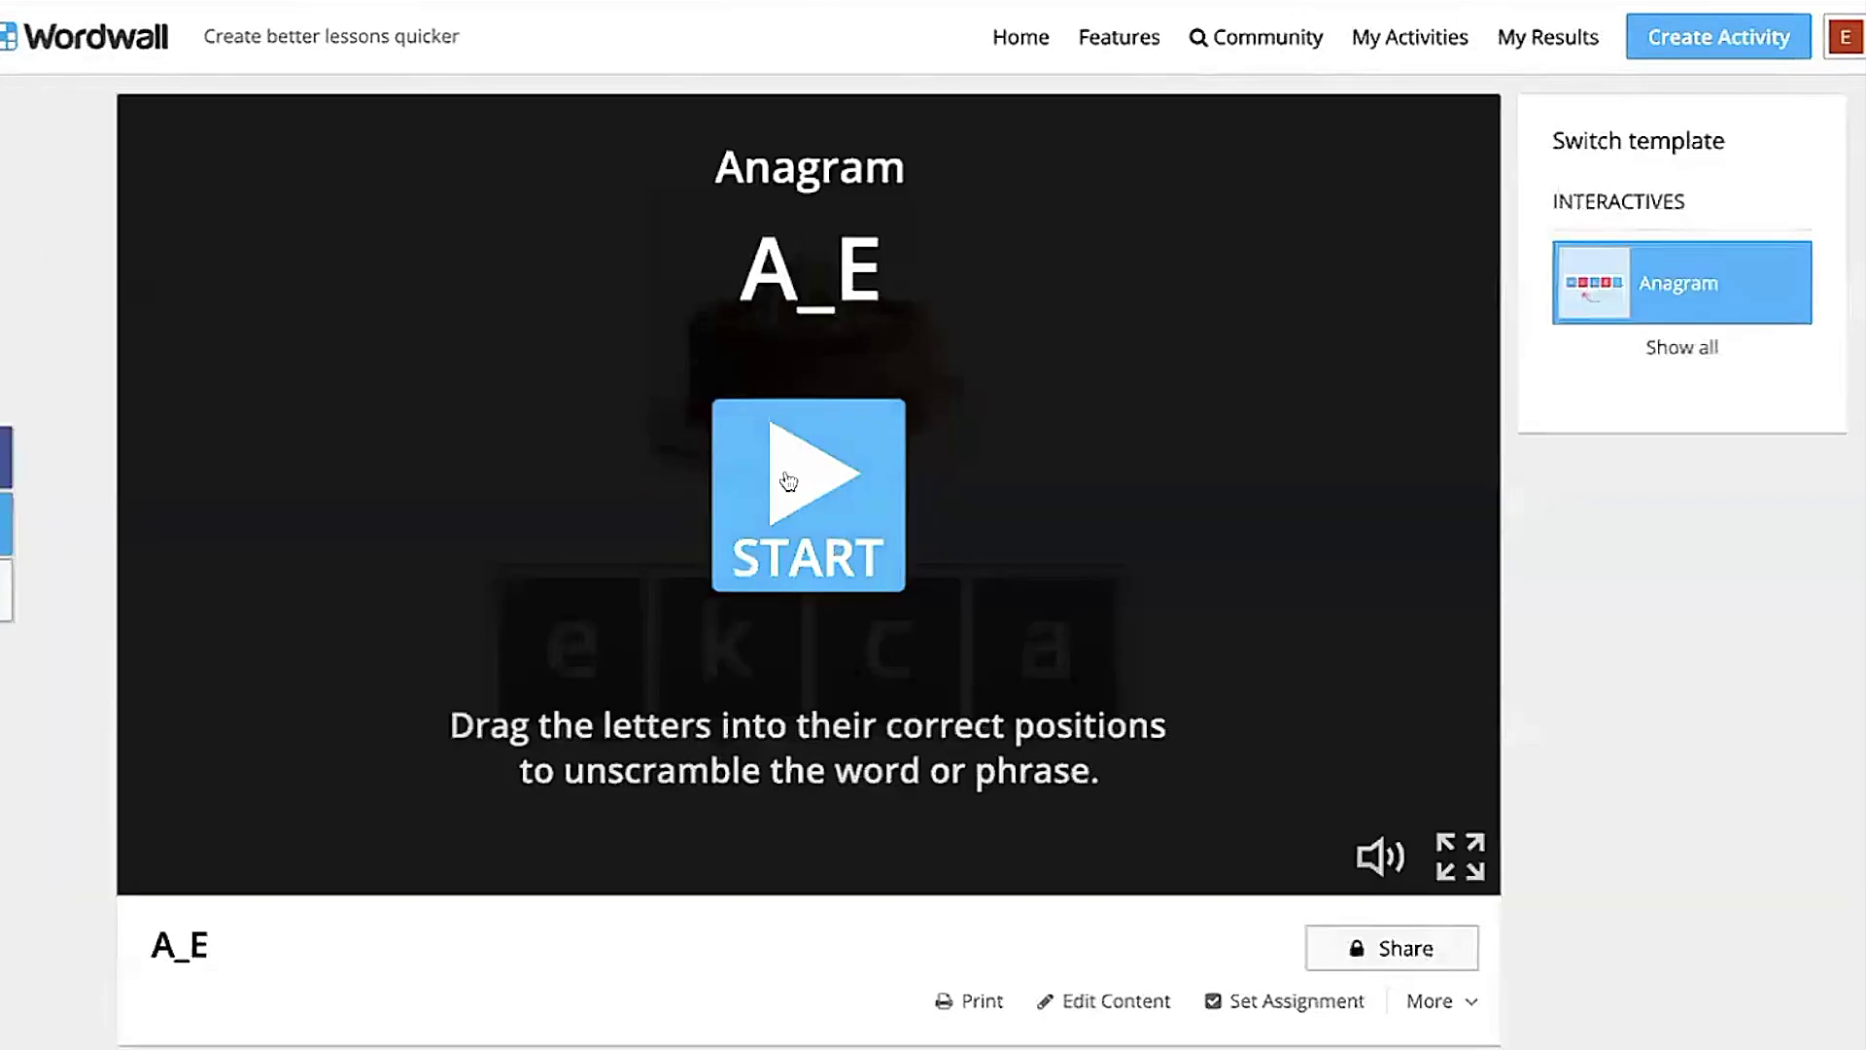
Start the Anagram game and rearrange the scrambled letters to spell cake.
{"action": "left_click", "coordinate": [783, 479]}
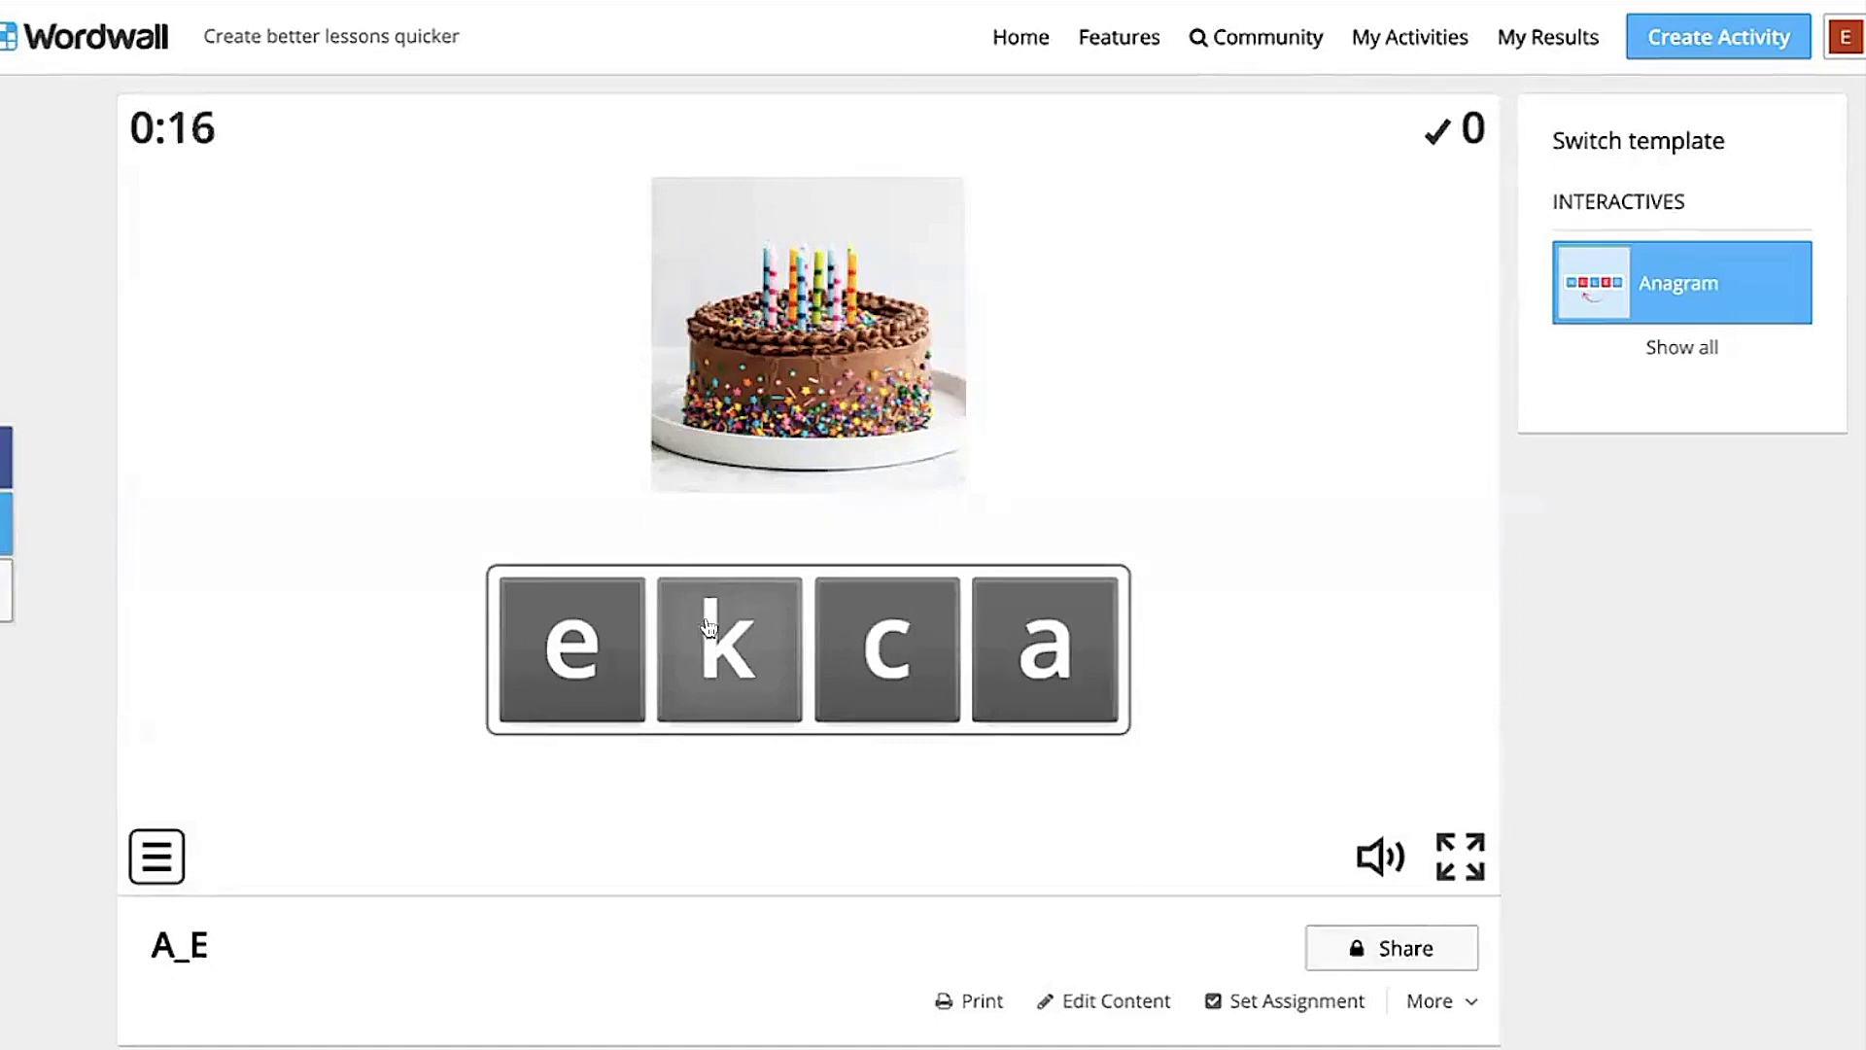
{"action": "left_click_drag", "start_coordinate": [881, 637], "coordinate": [576, 642]}
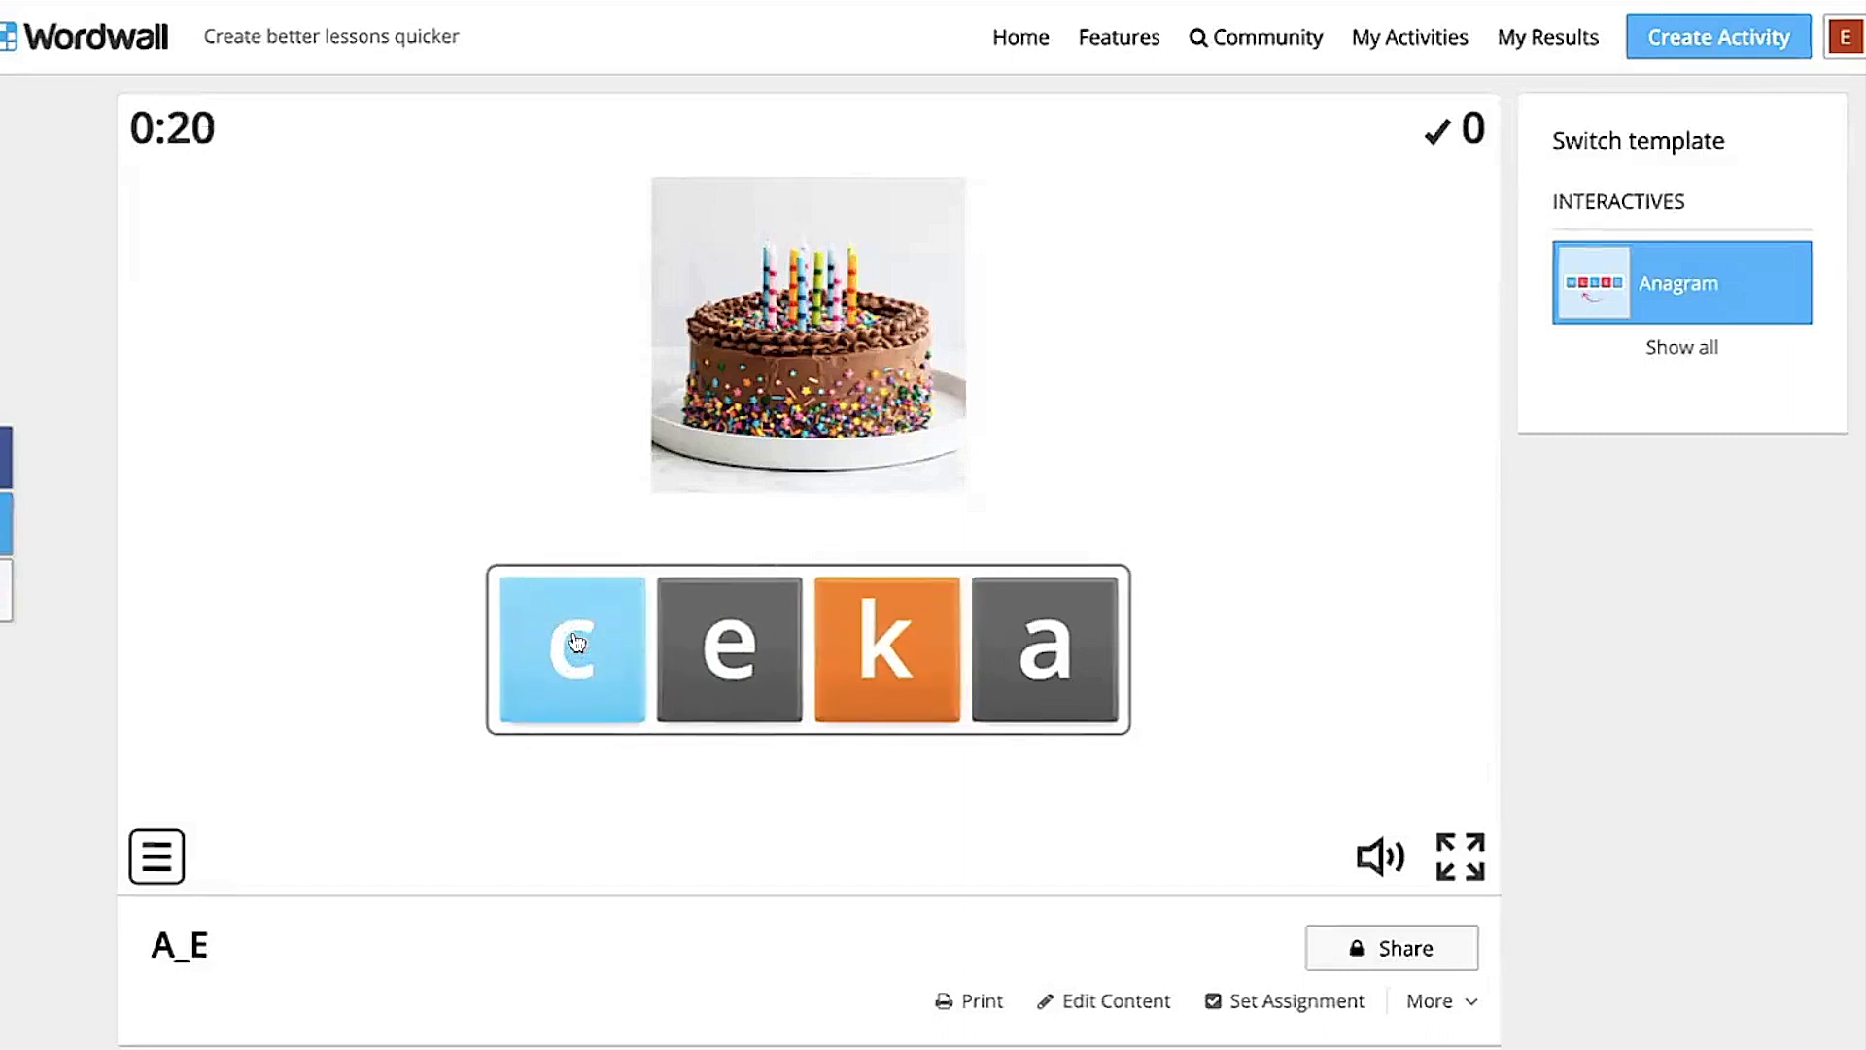
{"action": "left_click_drag", "start_coordinate": [1062, 633], "coordinate": [729, 640]}
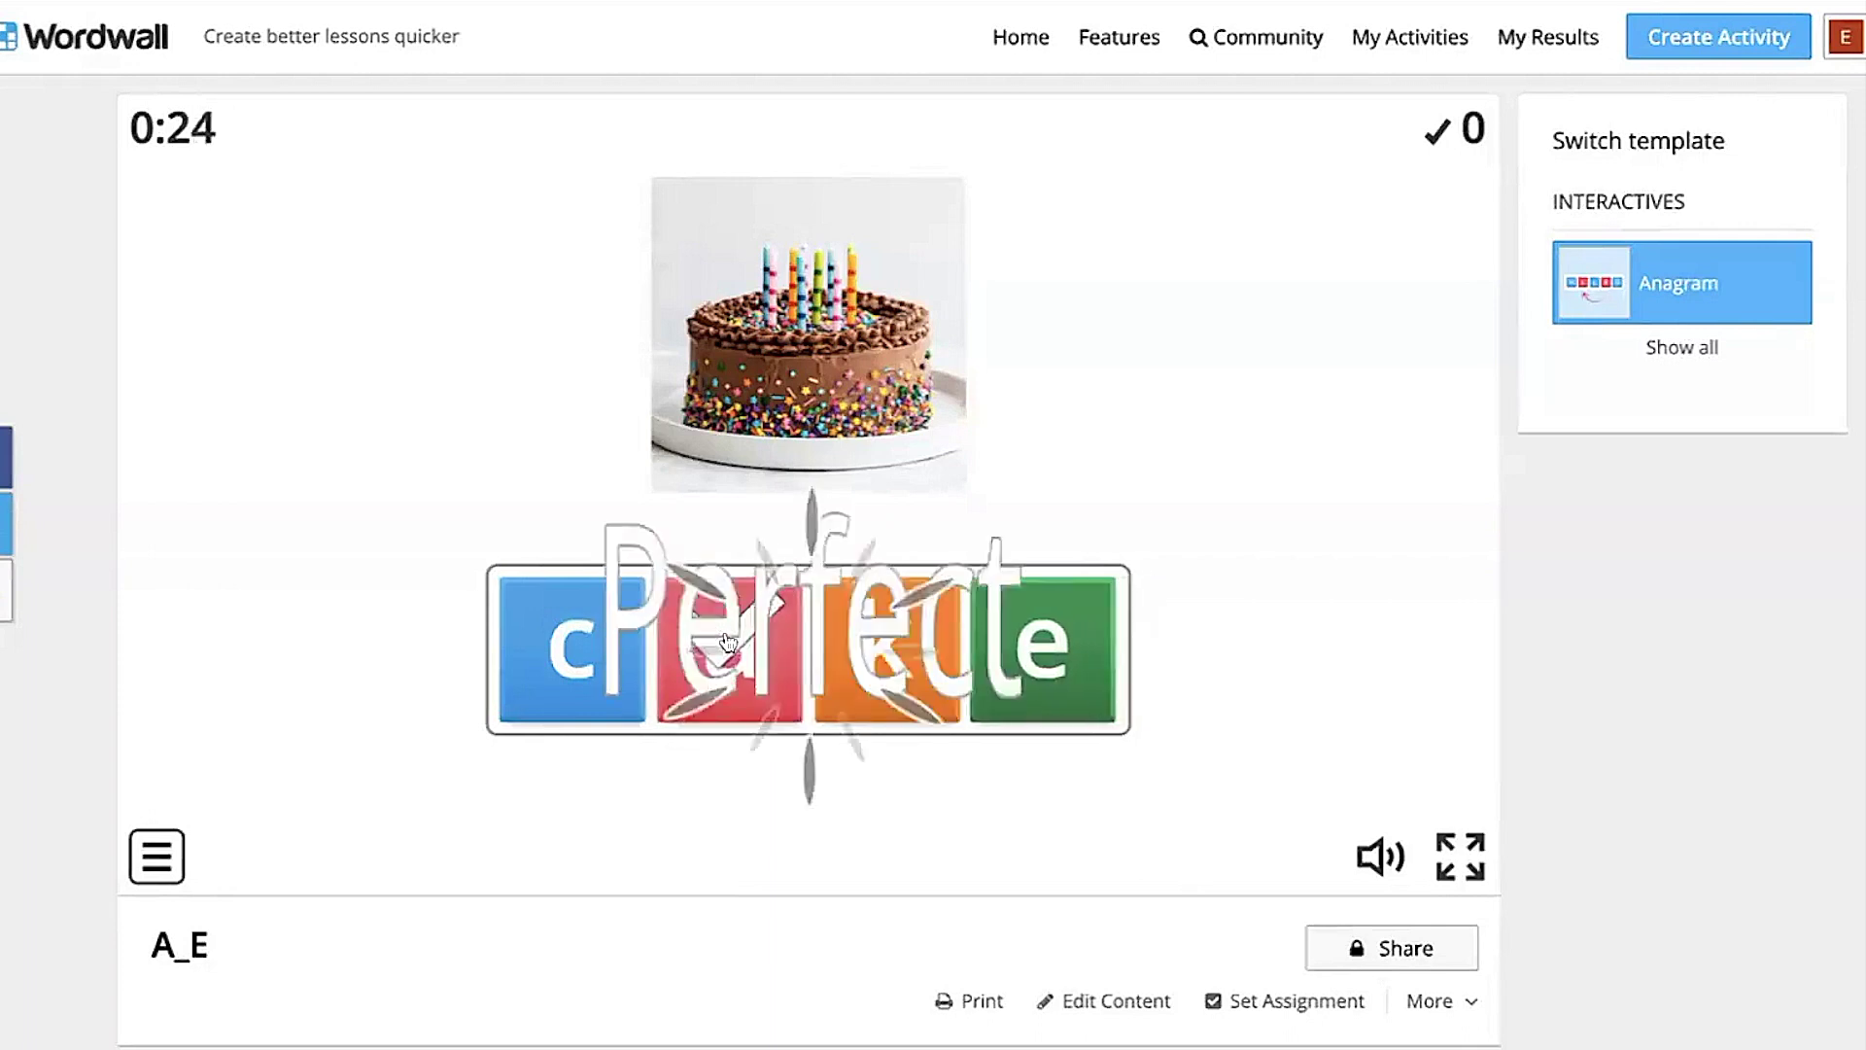
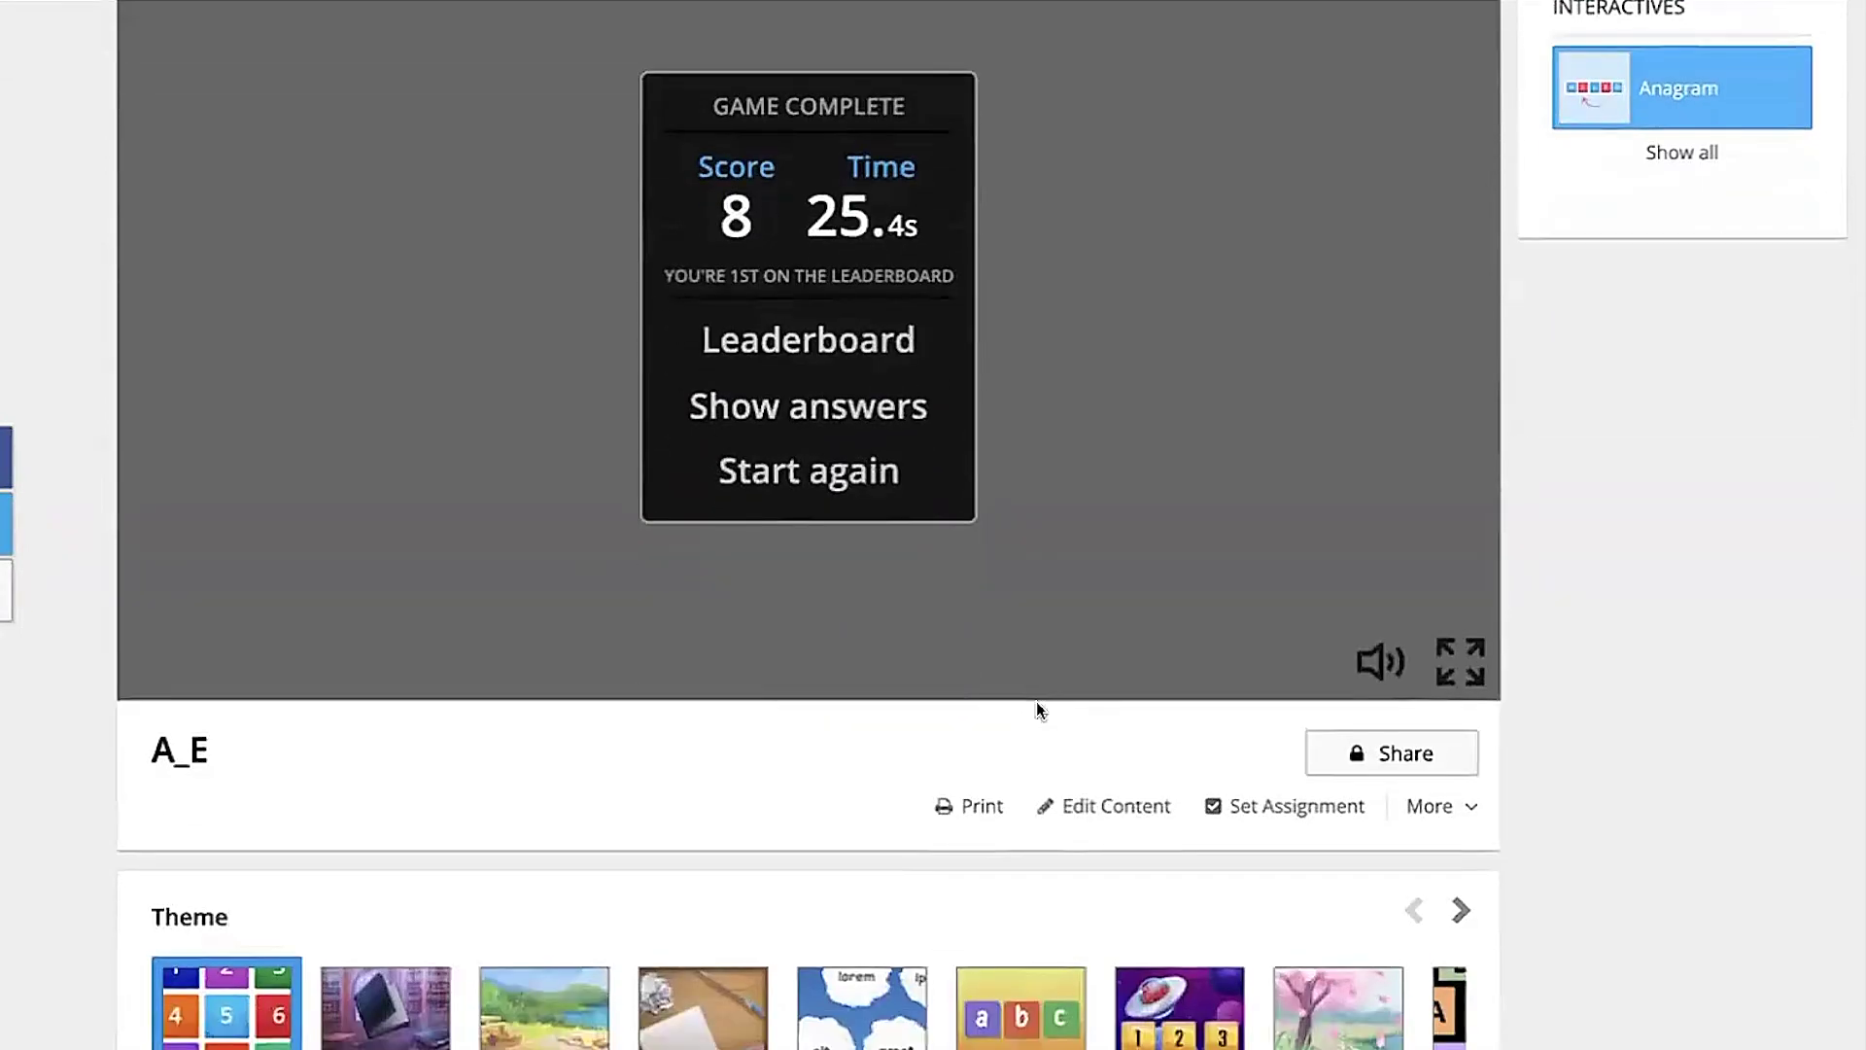
Edit the activity's content to add a second phrase, wave, with a black-background wave picture from an image search for "wave" as its clue.
{"action": "left_click", "coordinate": [1096, 805]}
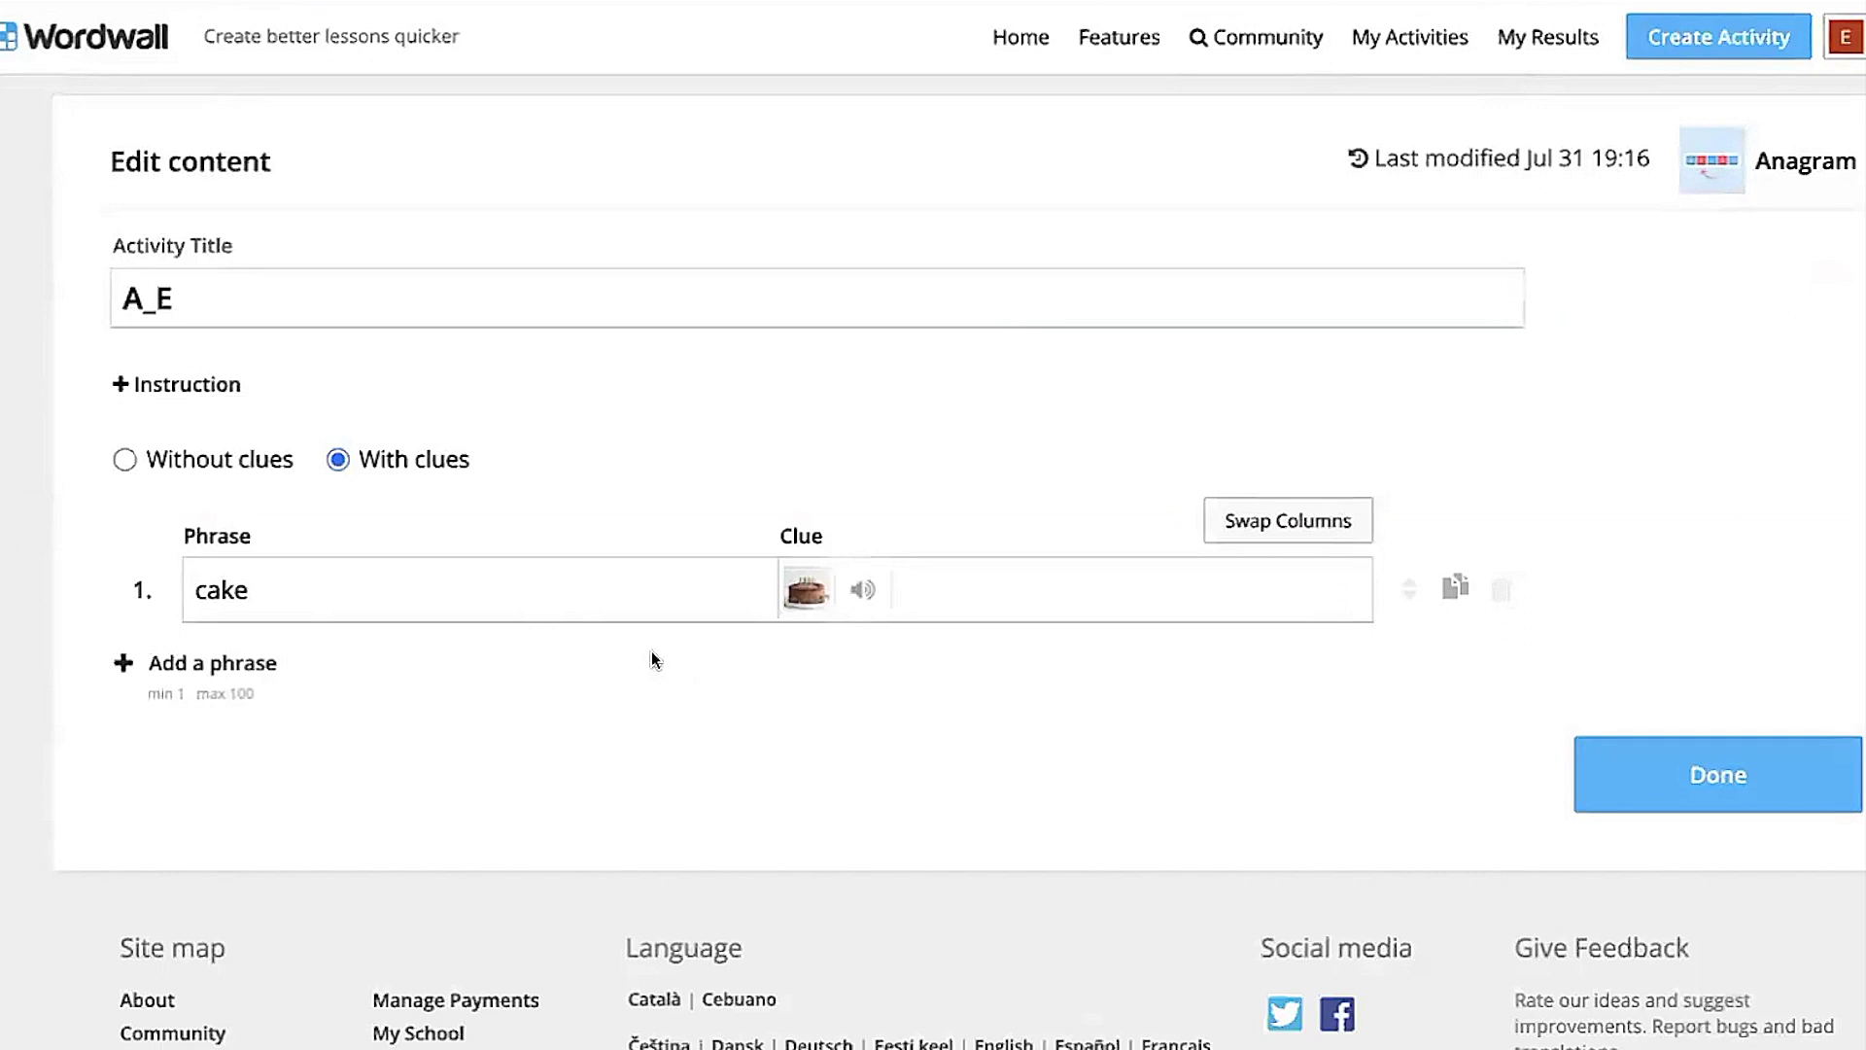
{"action": "left_click", "coordinate": [182, 664]}
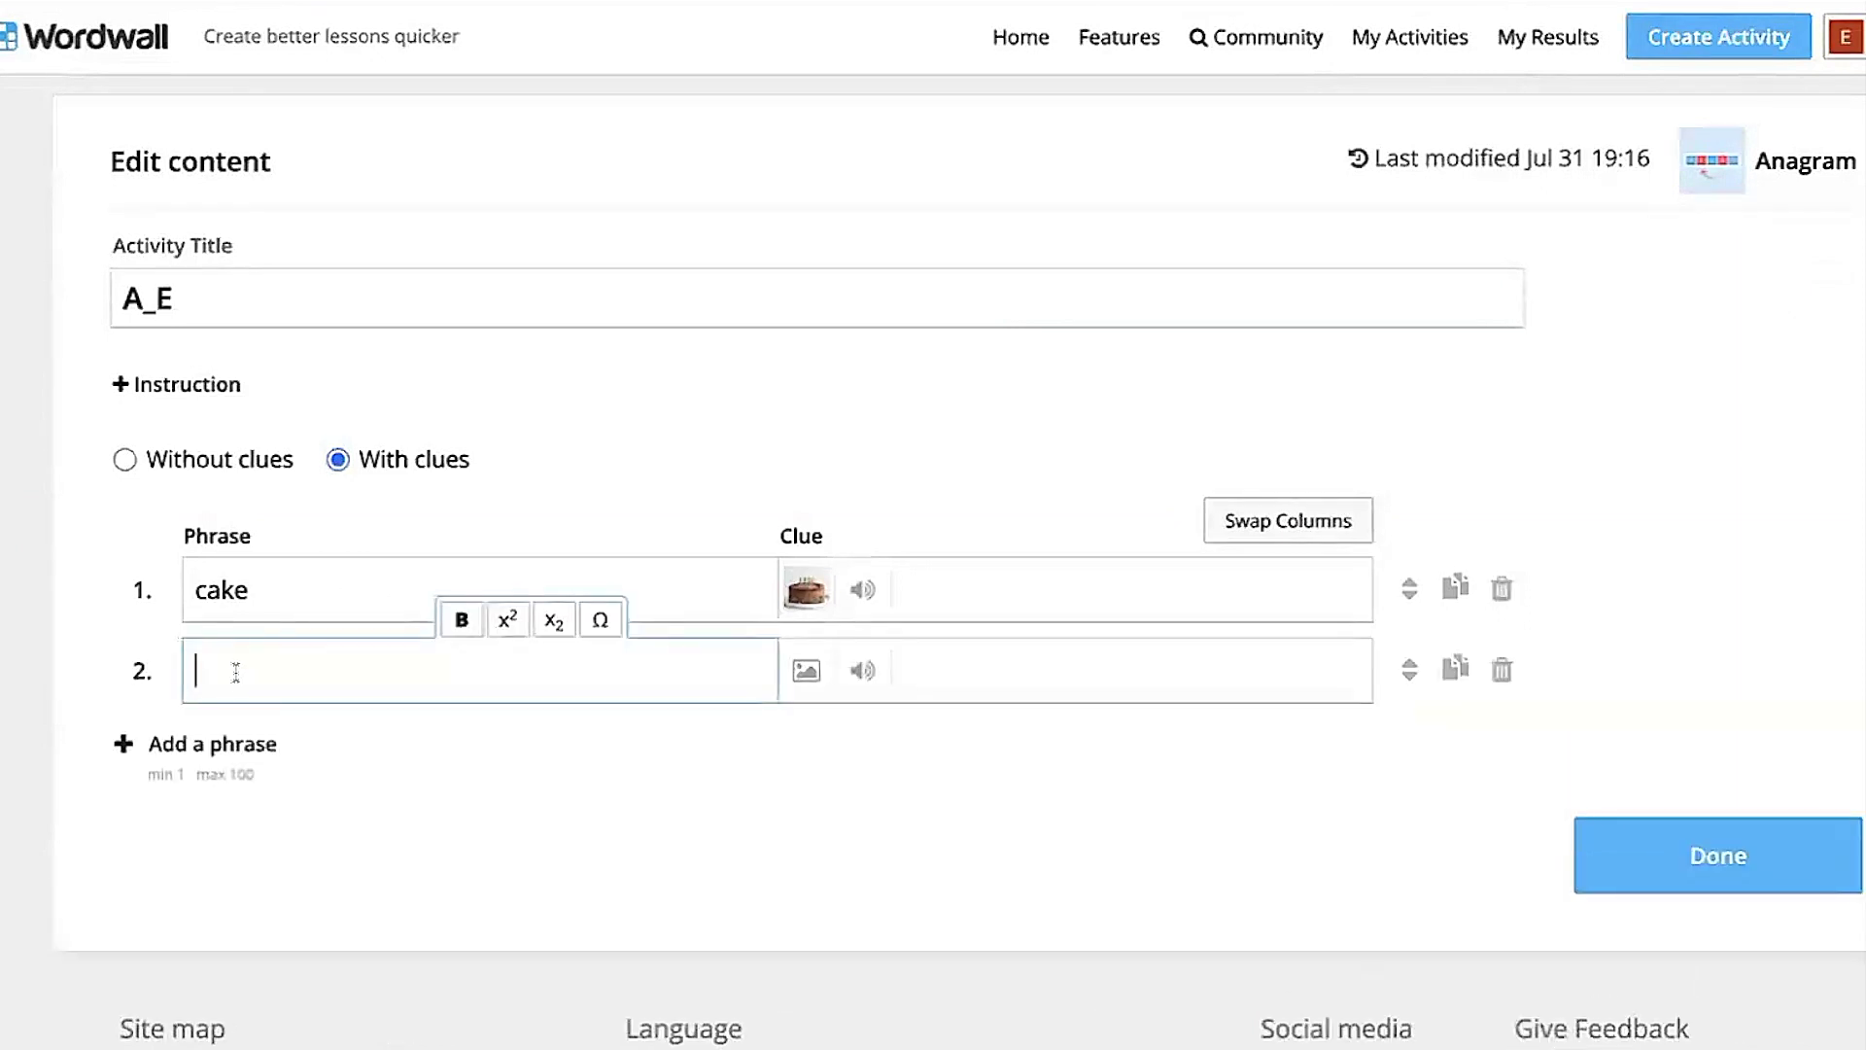
{"action": "type", "text": "wave"}
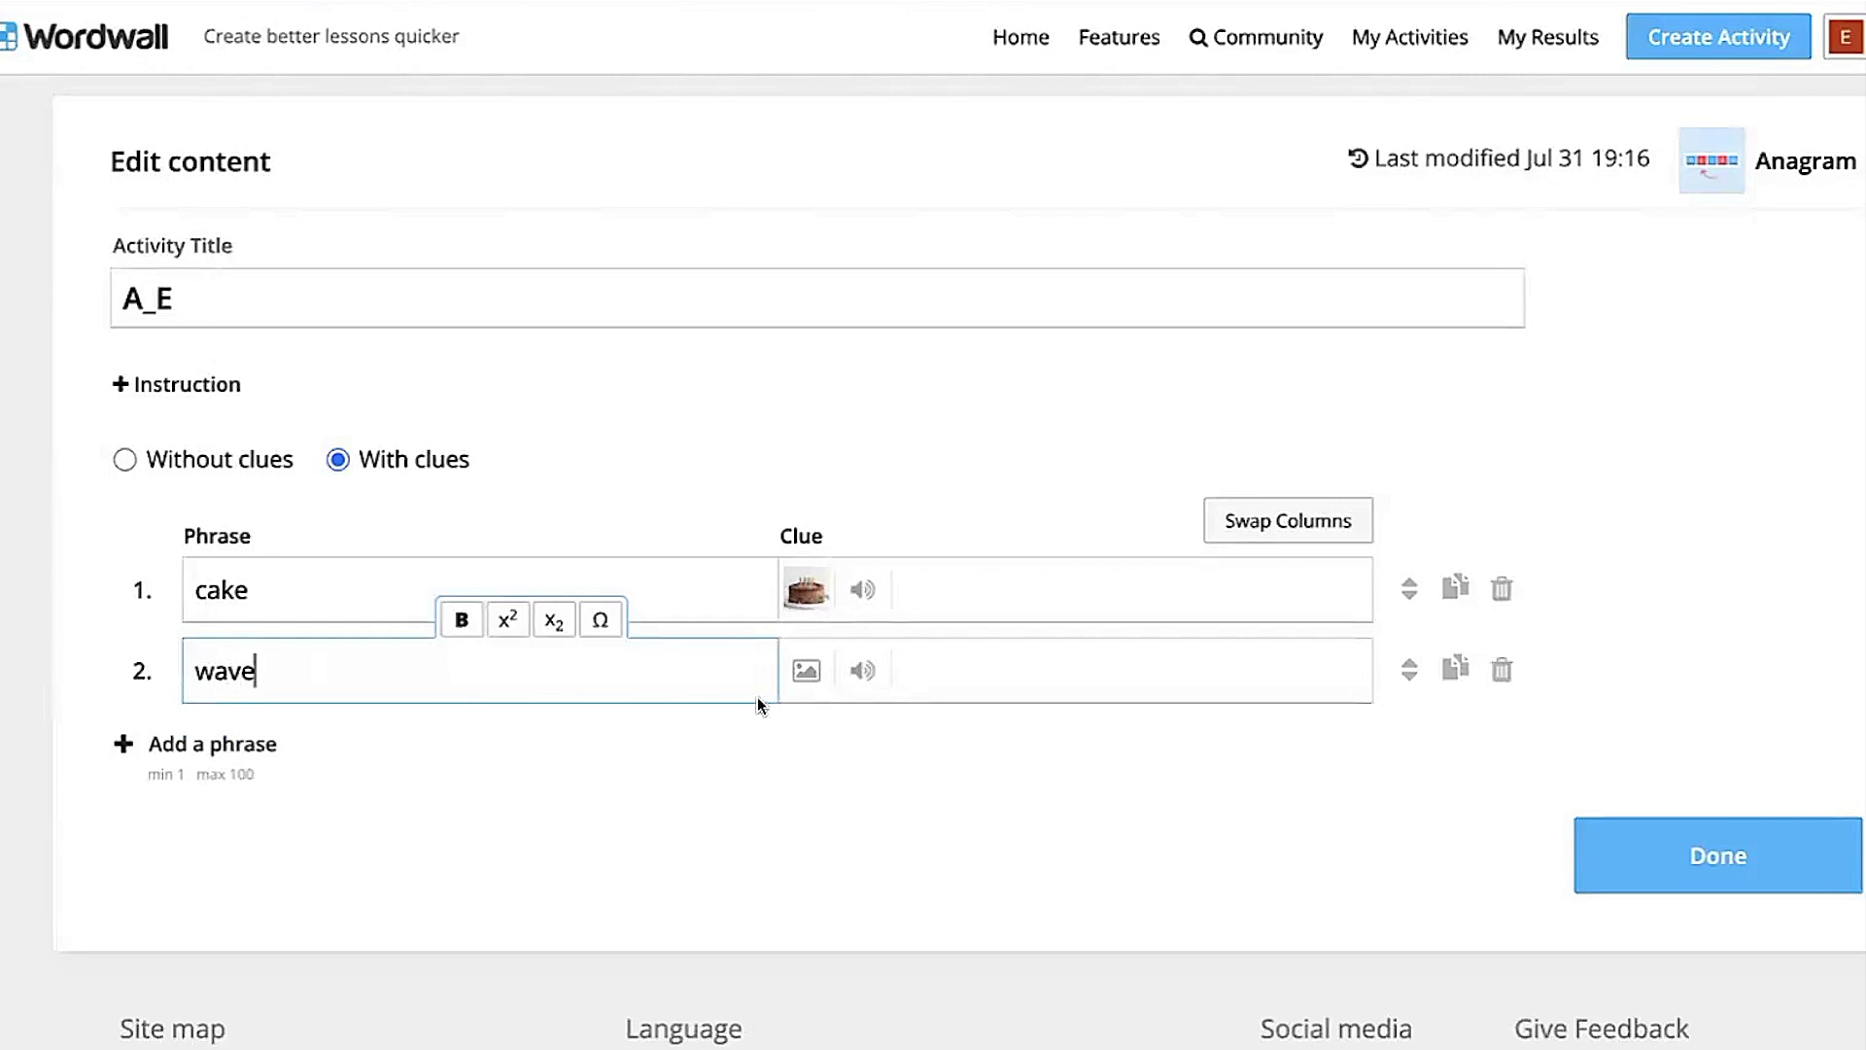
{"action": "left_click", "coordinate": [803, 673]}
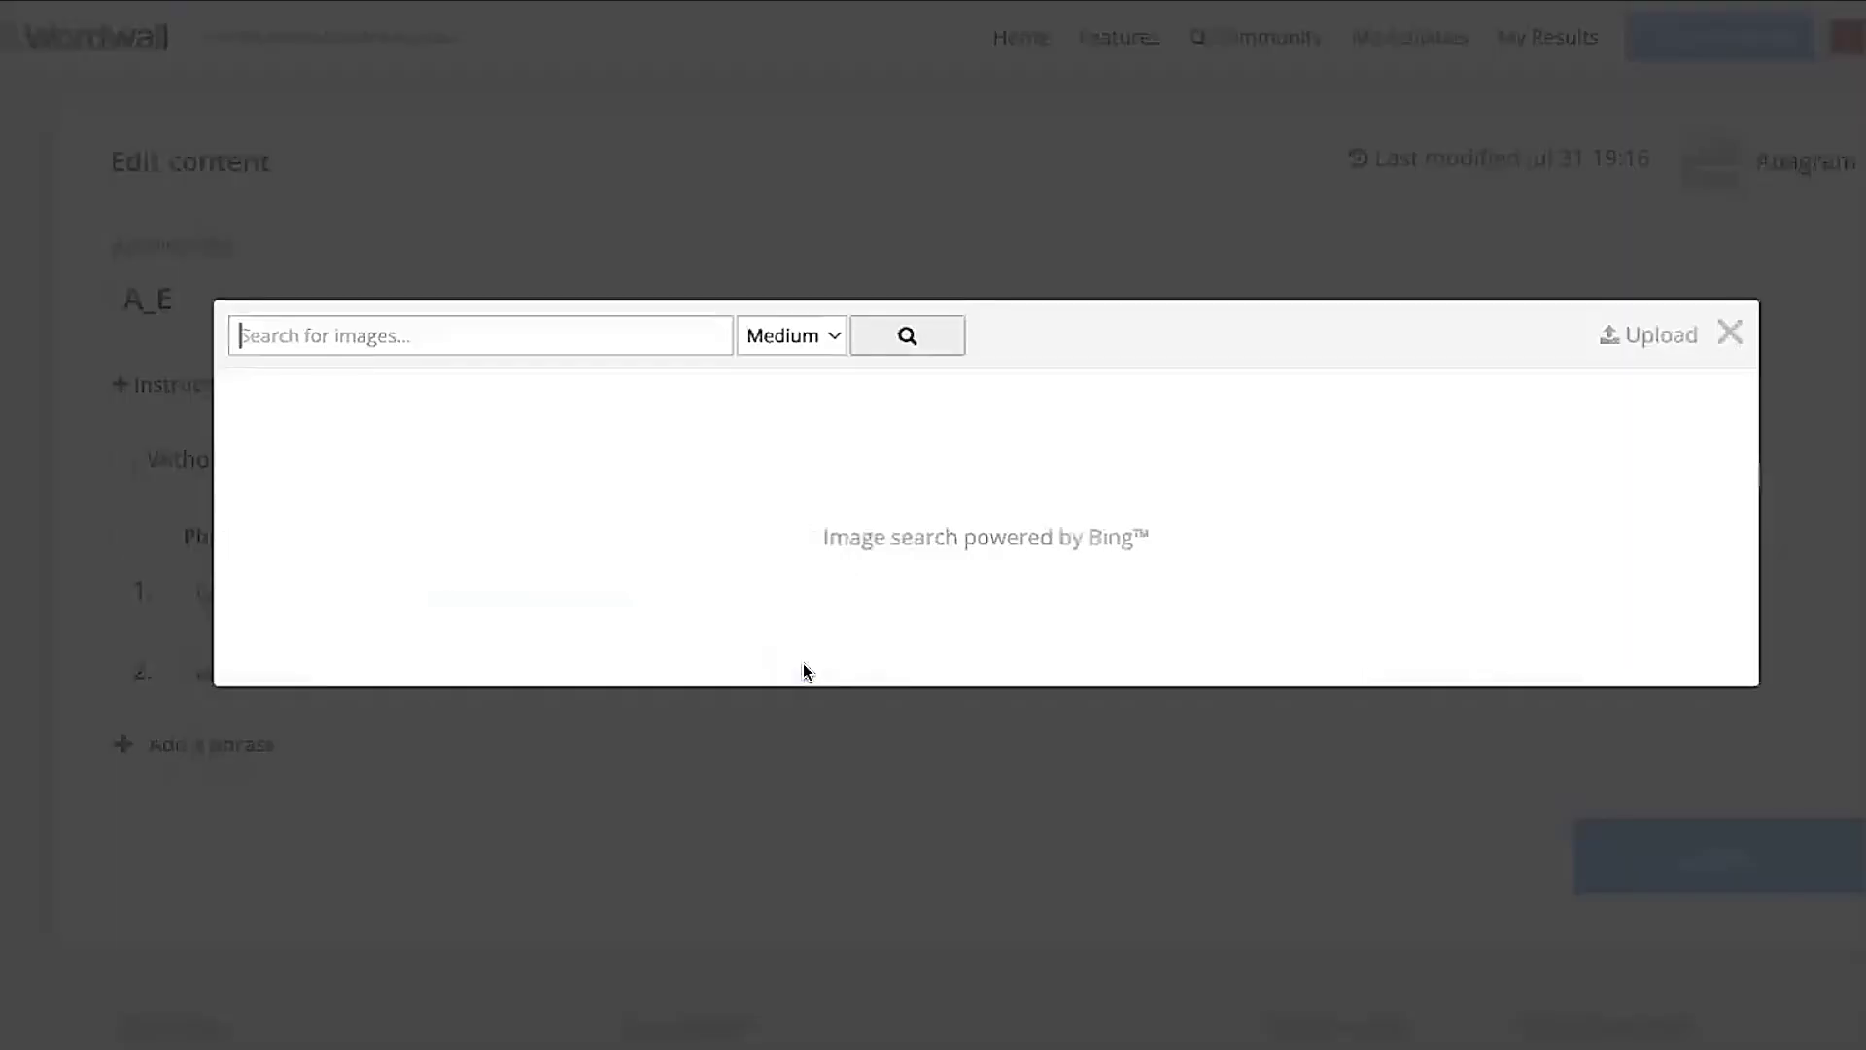
{"action": "left_click", "coordinate": [603, 336]}
{"action": "type", "text": "wave"}
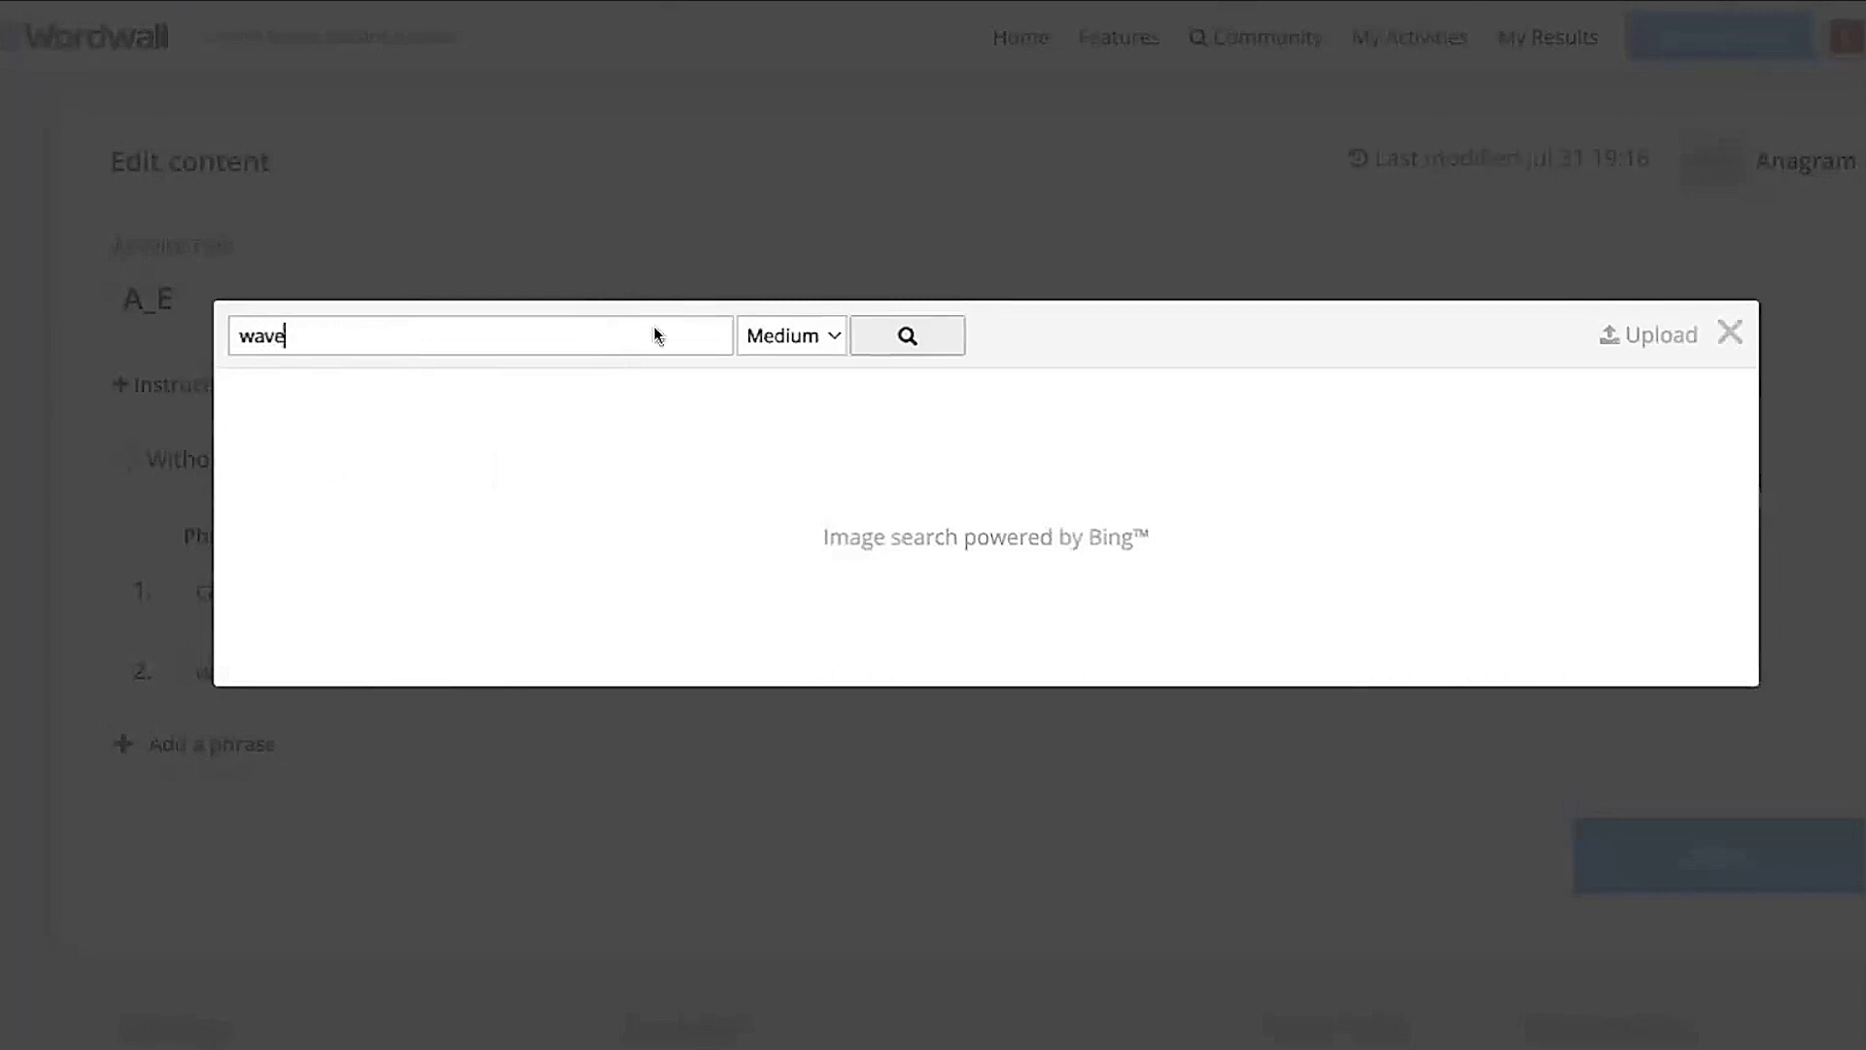
{"action": "left_click", "coordinate": [880, 342]}
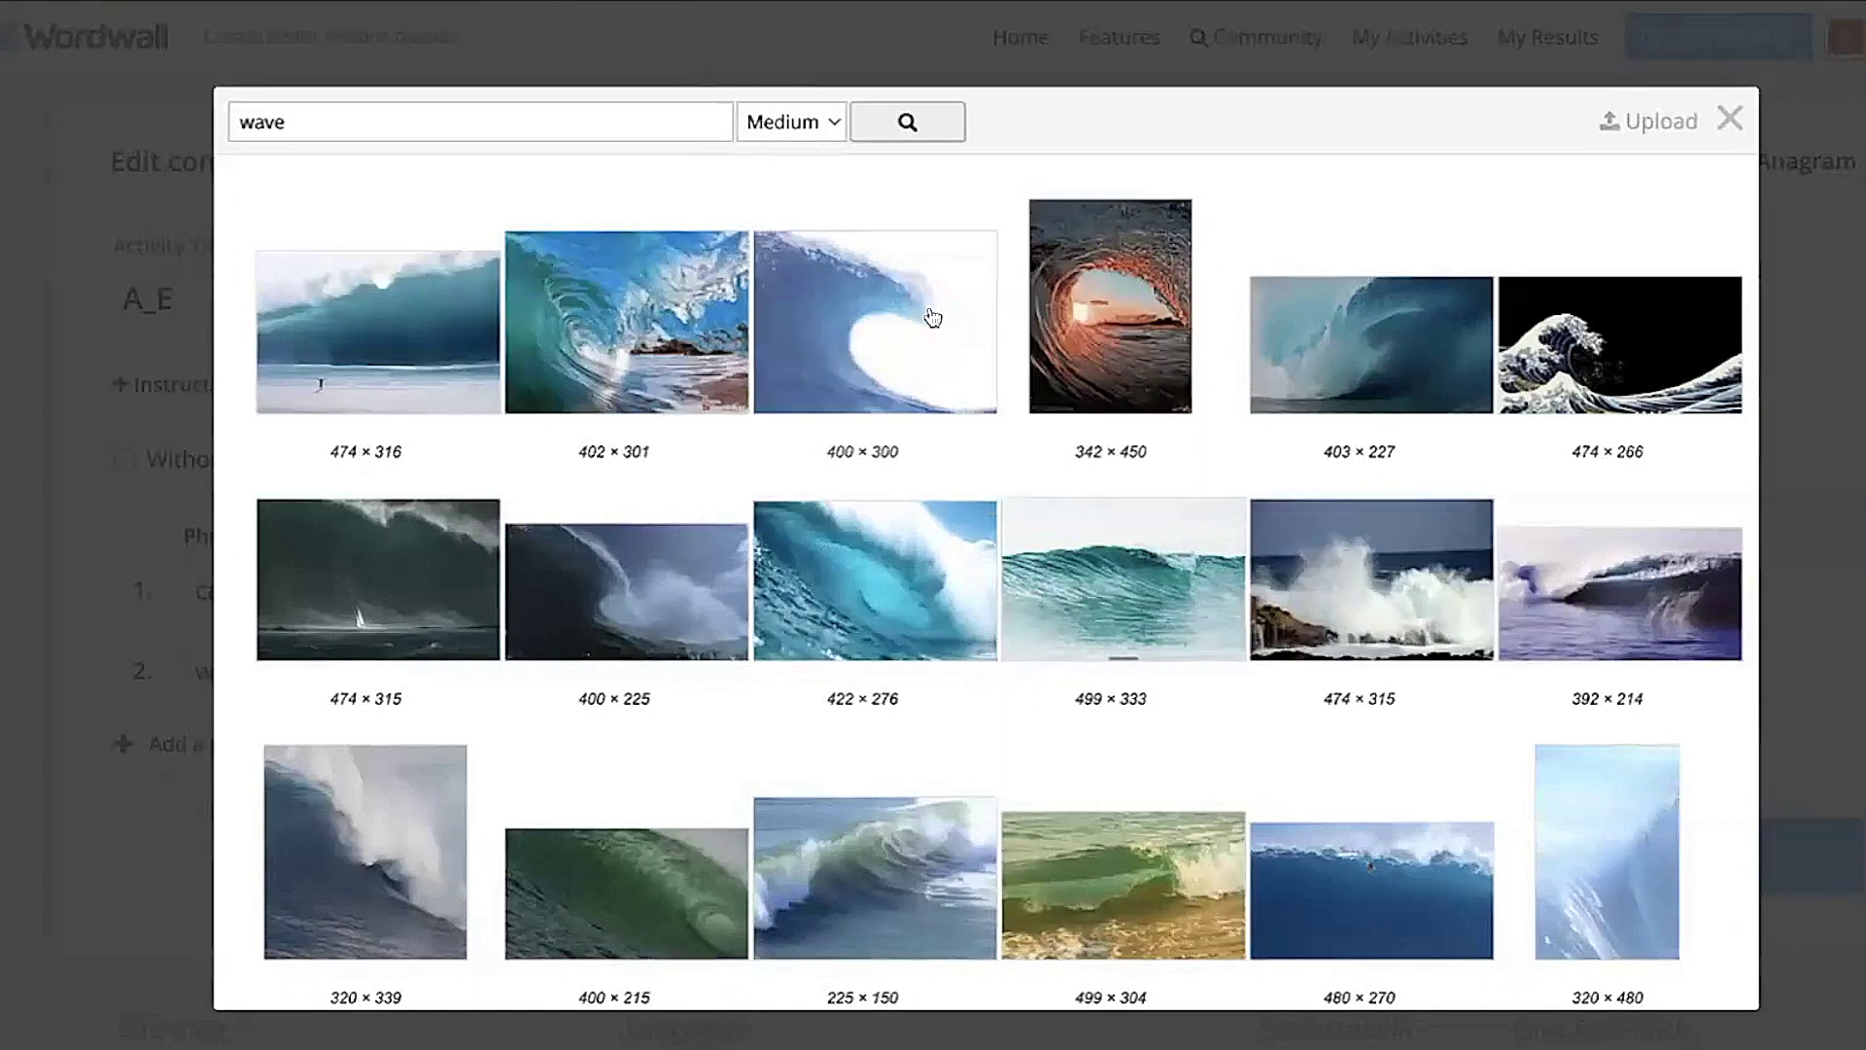
{"action": "left_click", "coordinate": [892, 310]}
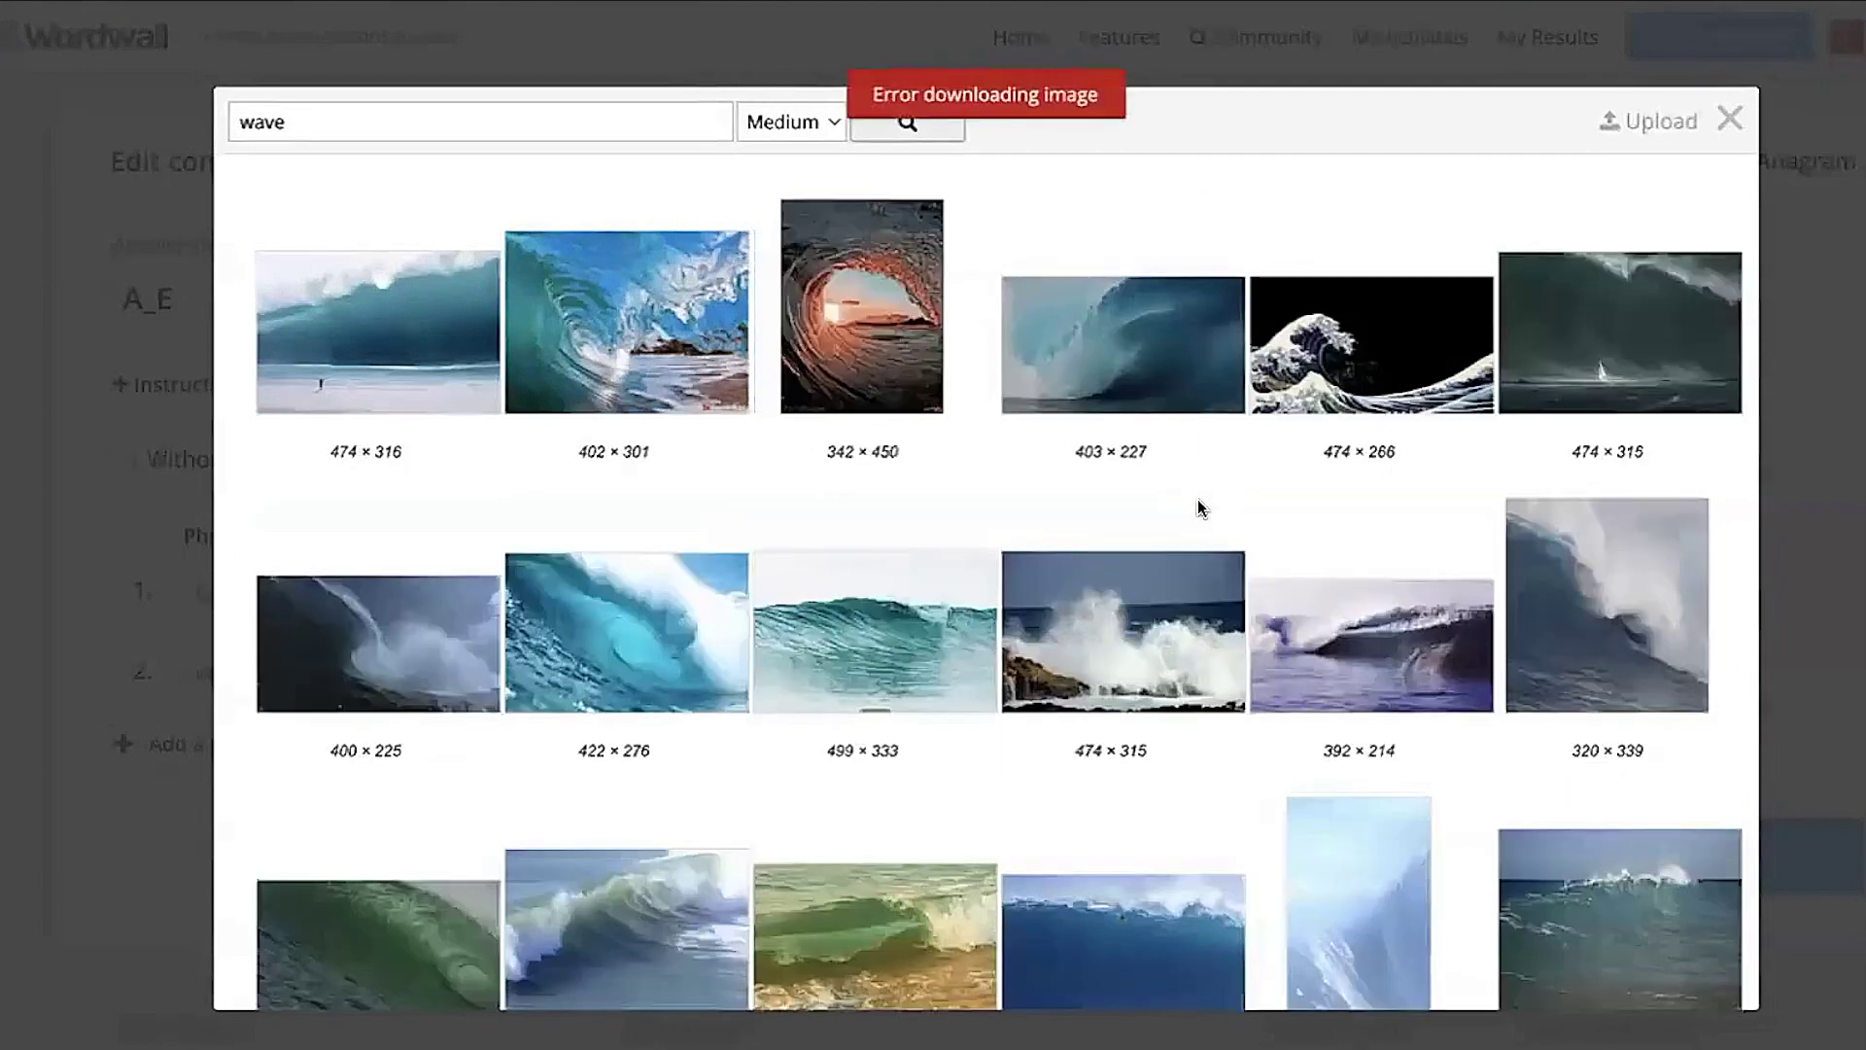
{"action": "left_click", "coordinate": [1371, 345]}
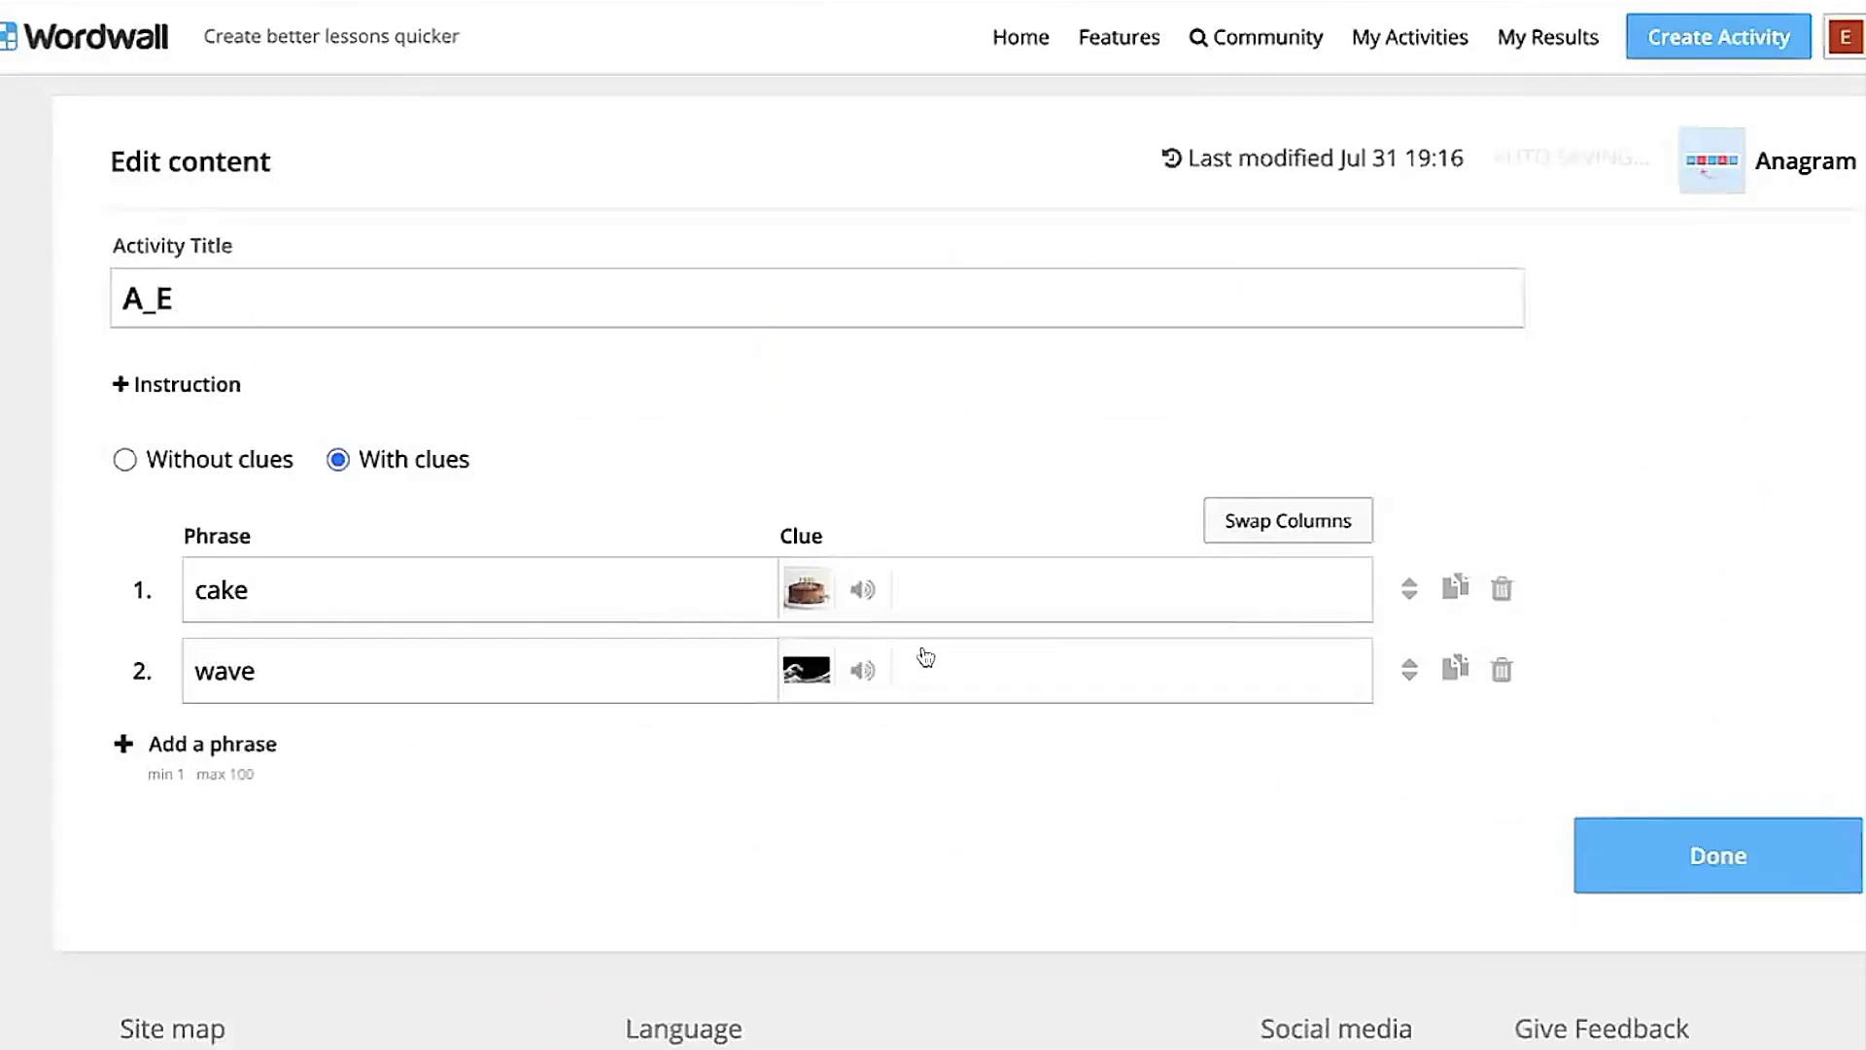
Add a third phrase, maze, with a maze picture as its clue, and finish editing the content.
{"action": "left_click", "coordinate": [265, 744]}
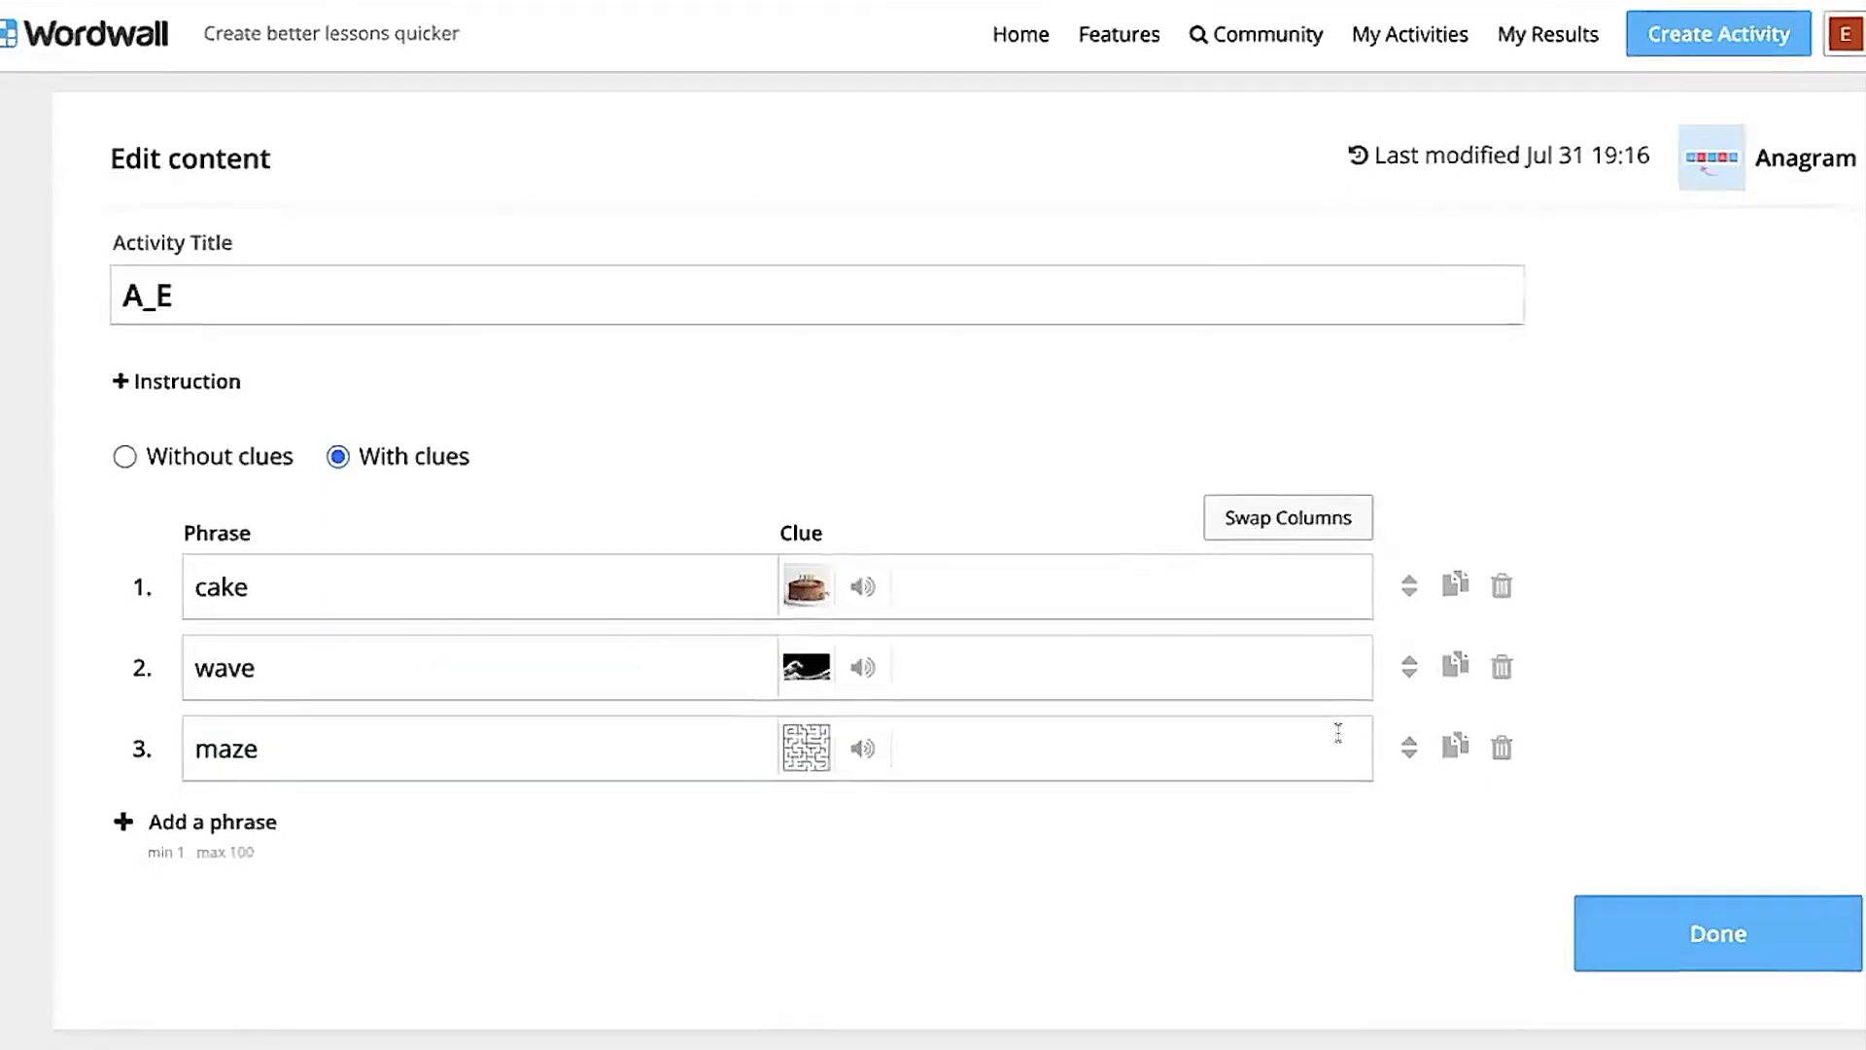
{"action": "scroll", "coordinate": [1337, 739], "scroll_direction": "down", "scroll_amount": 2}
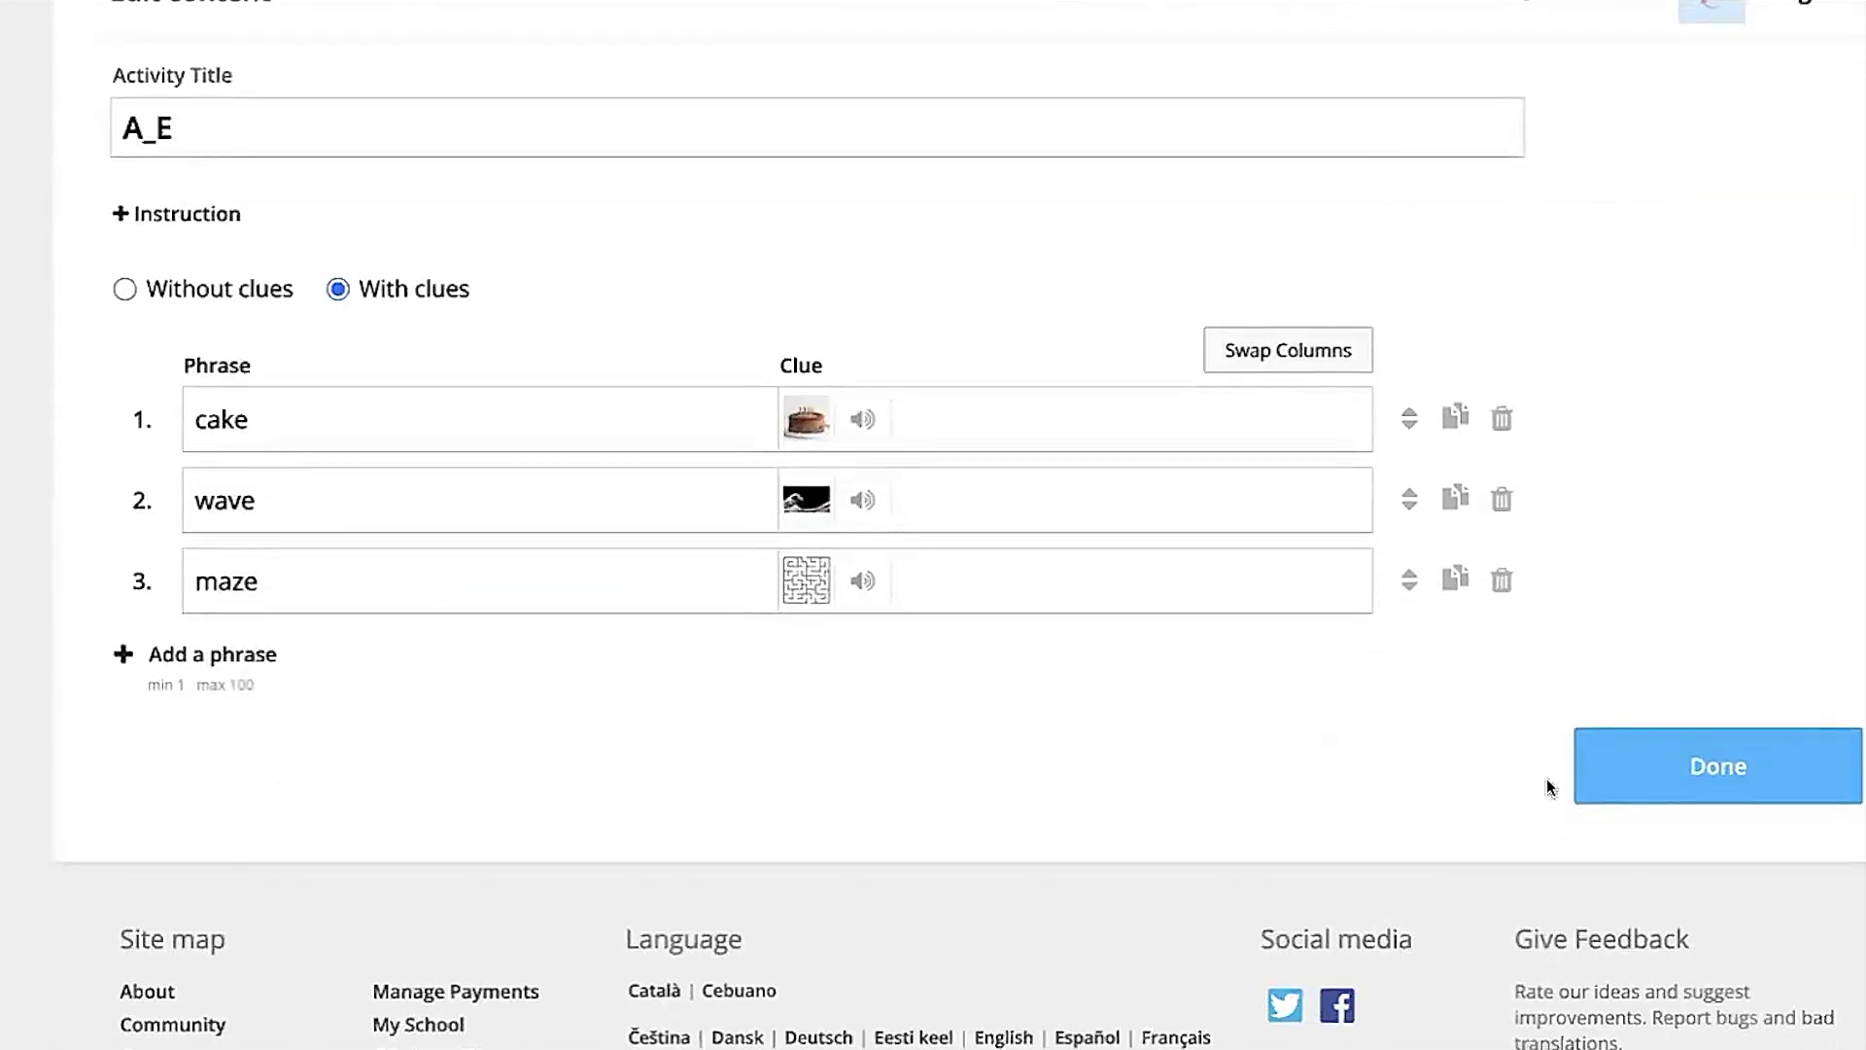
{"action": "left_click", "coordinate": [1641, 764]}
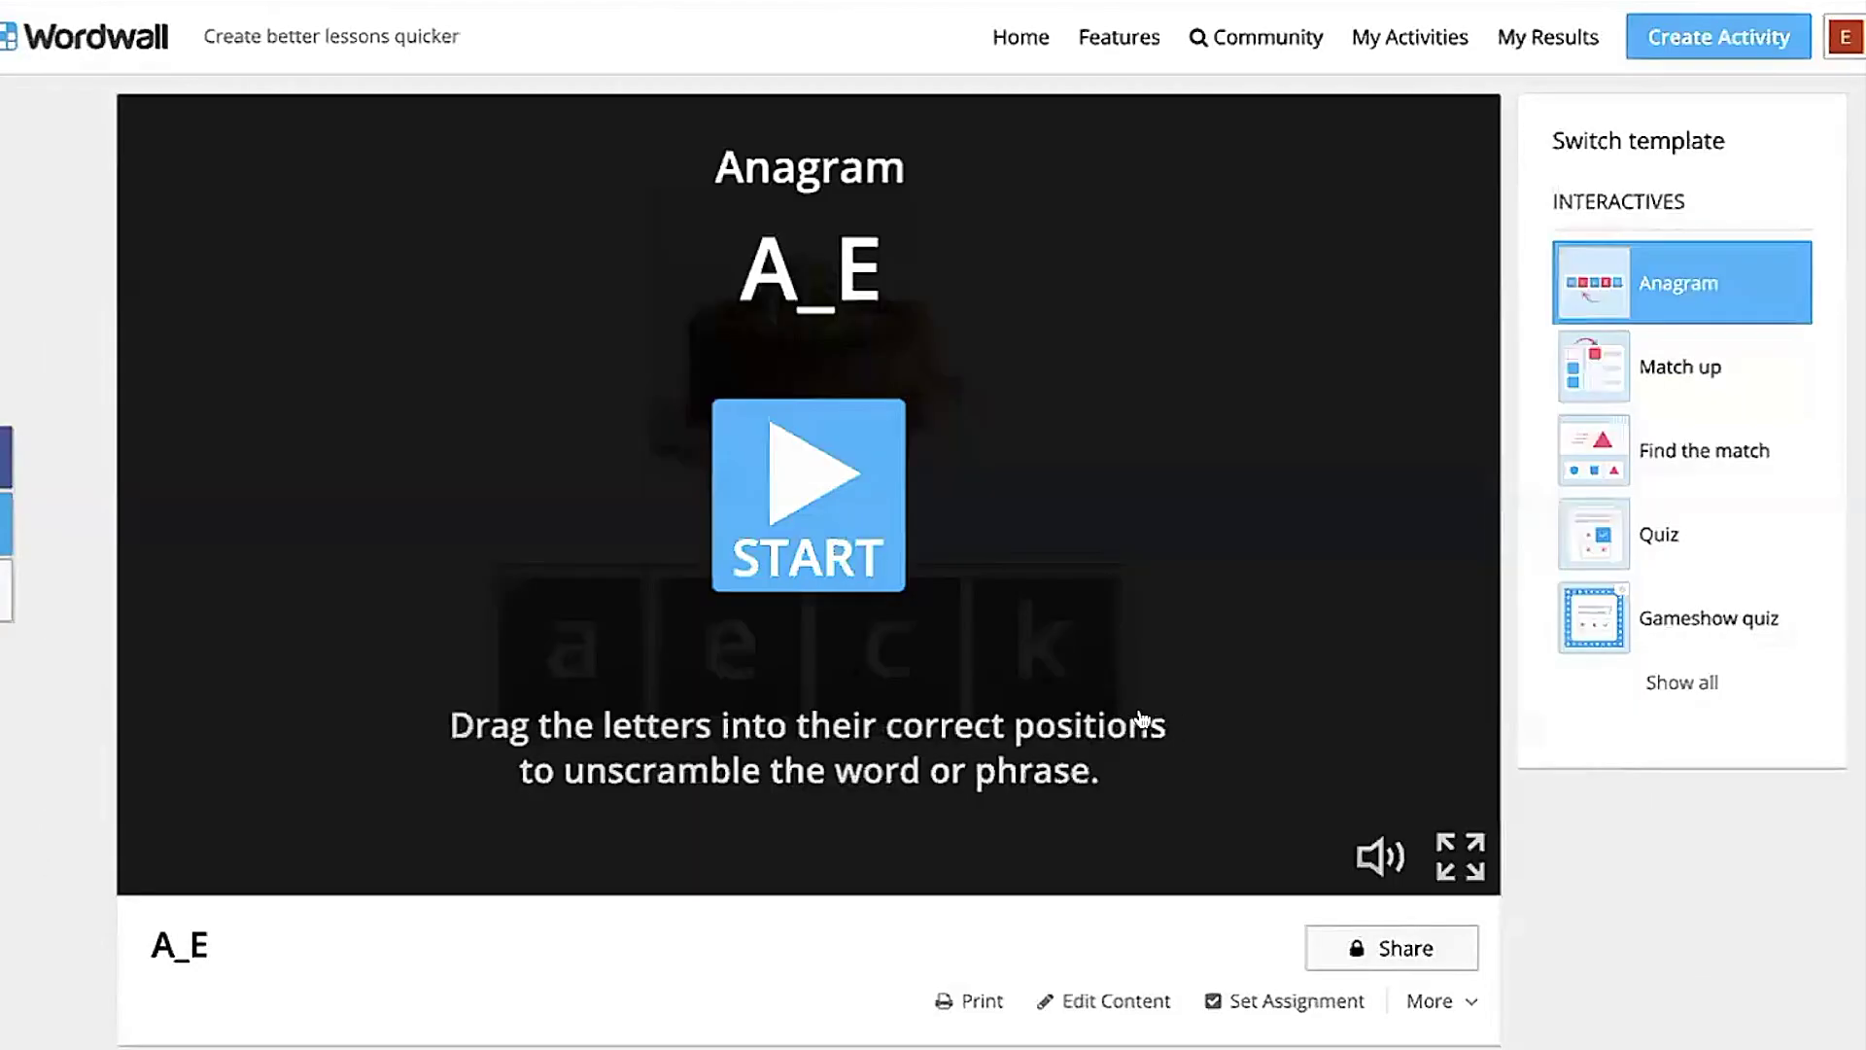
Change the Anagram activity's theme to Summer.
{"action": "scroll", "coordinate": [1136, 714], "scroll_direction": "down", "scroll_amount": 5}
{"action": "scroll", "coordinate": [1138, 714], "scroll_direction": "down", "scroll_amount": 1}
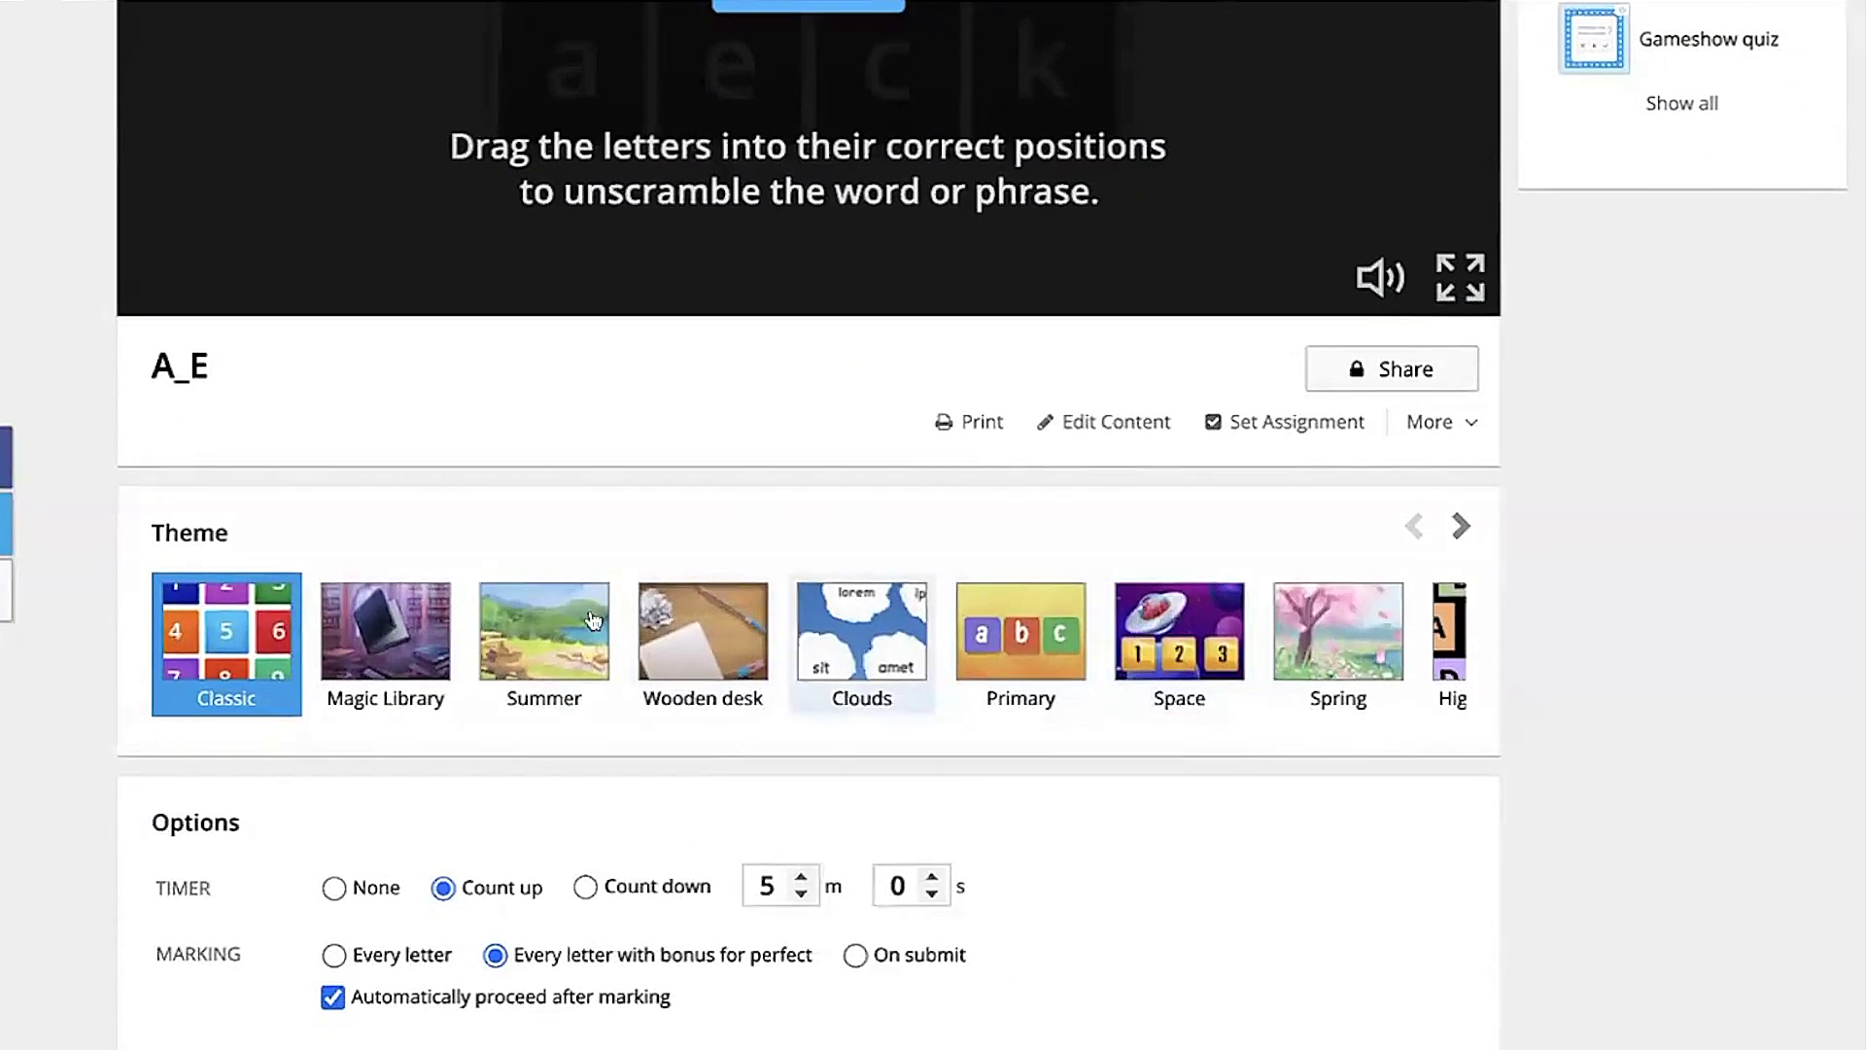
{"action": "scroll", "coordinate": [804, 610], "scroll_direction": "up", "scroll_amount": 3}
{"action": "scroll", "coordinate": [804, 611], "scroll_direction": "down", "scroll_amount": 2}
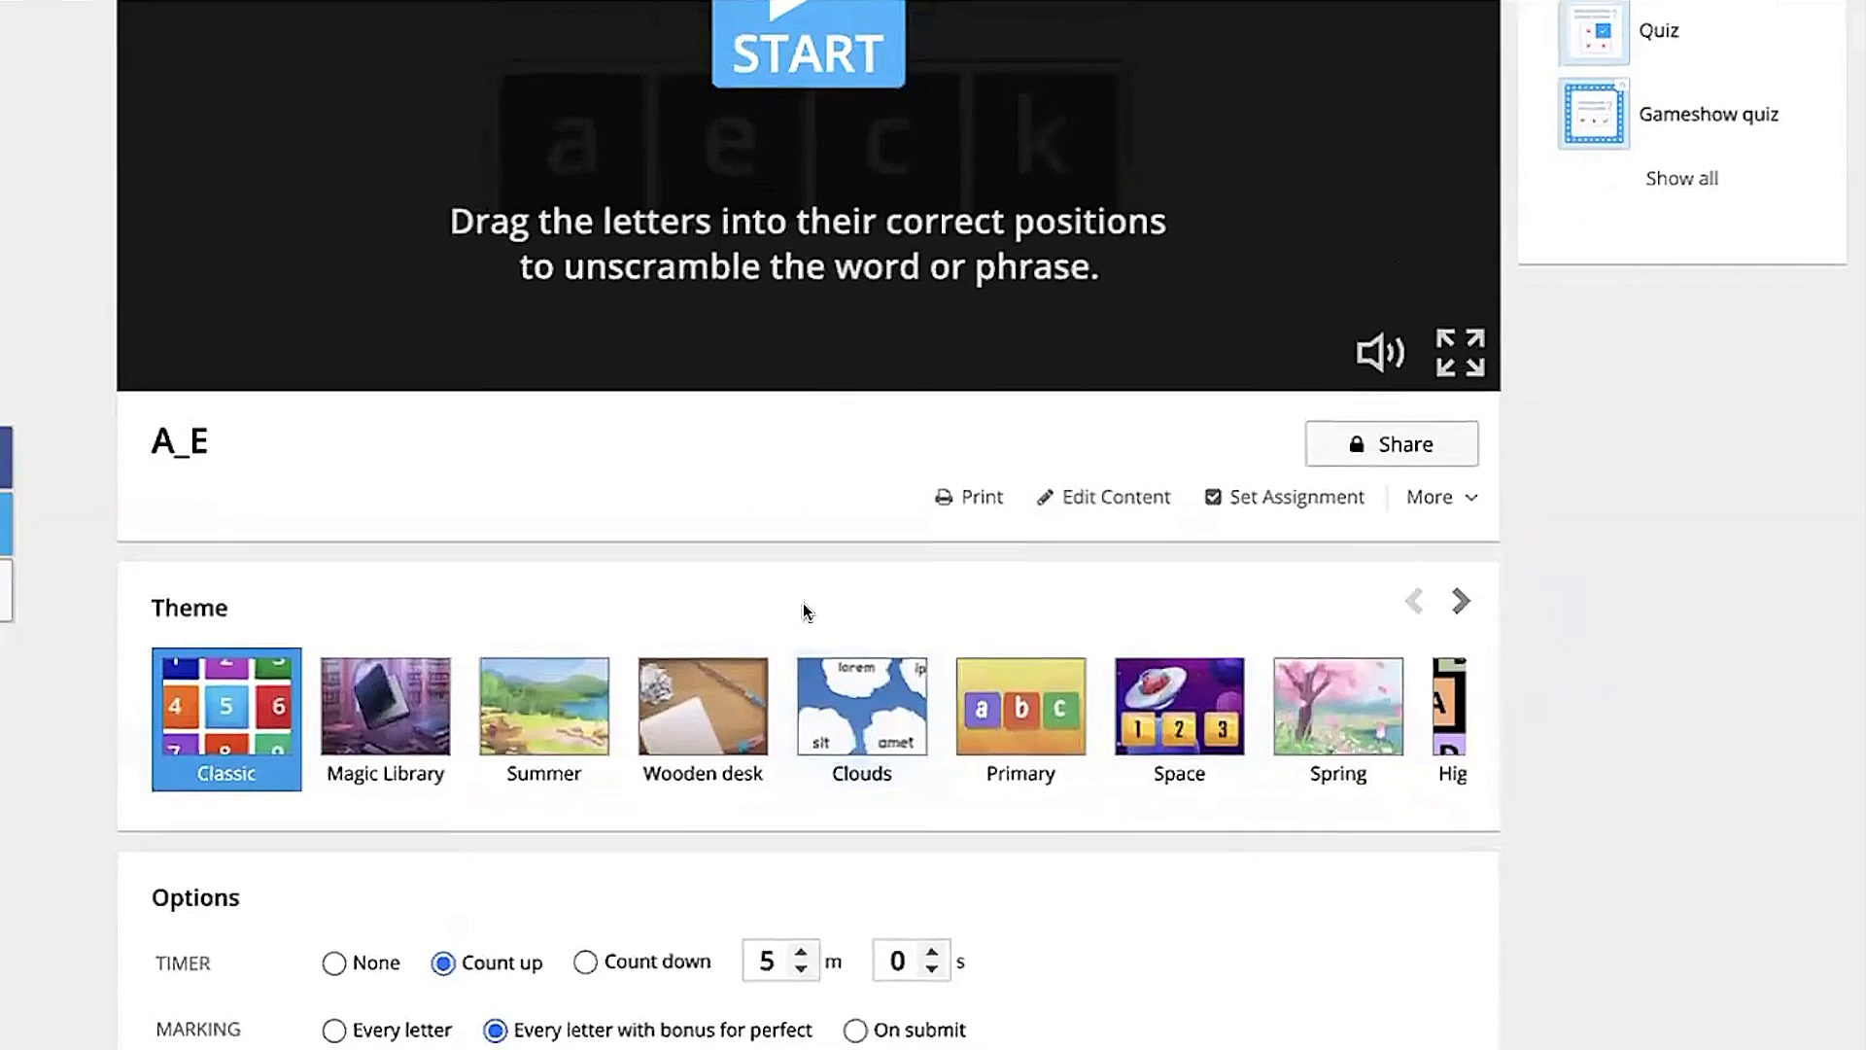
{"action": "left_click", "coordinate": [519, 711]}
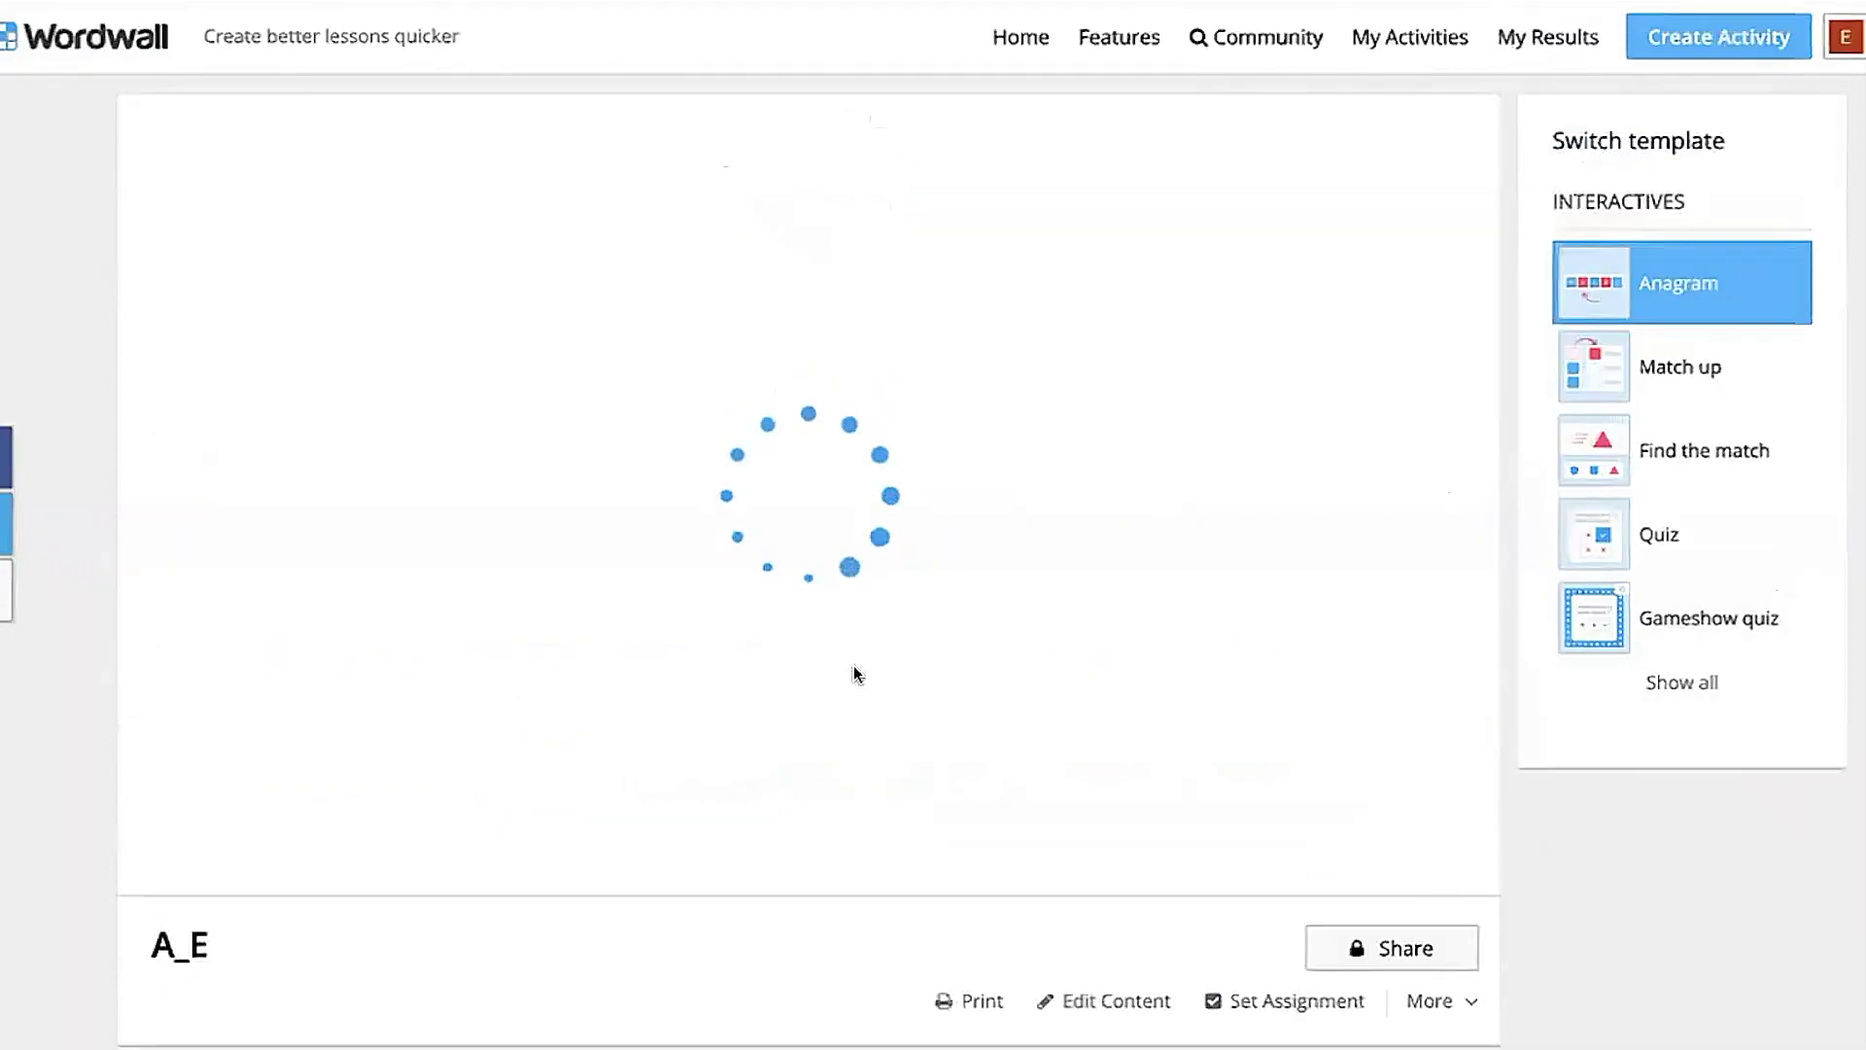
Set the activity's timer to count down from 3 minutes, marking to On submit, and letter case to All lowercase.
{"action": "scroll", "coordinate": [957, 734], "scroll_direction": "down", "scroll_amount": 9}
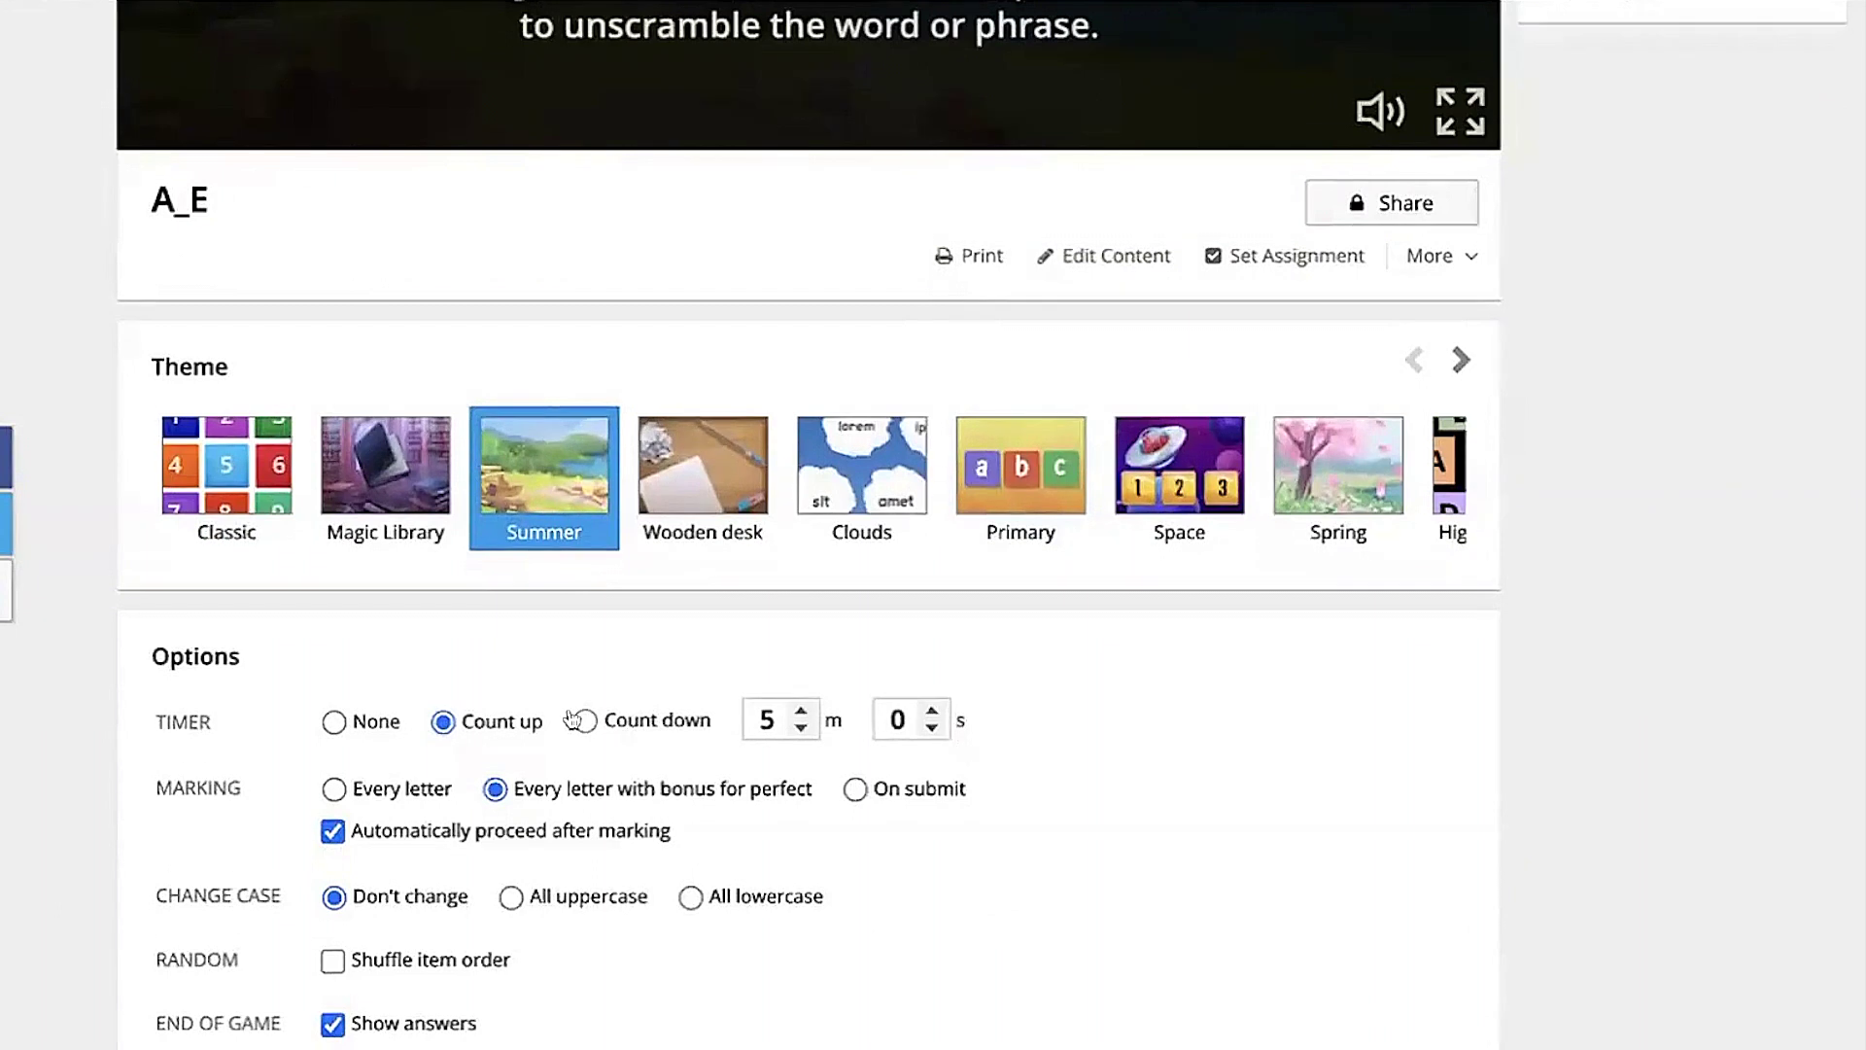
{"action": "left_click", "coordinate": [580, 720]}
{"action": "scroll", "coordinate": [581, 720], "scroll_direction": "down", "scroll_amount": 1}
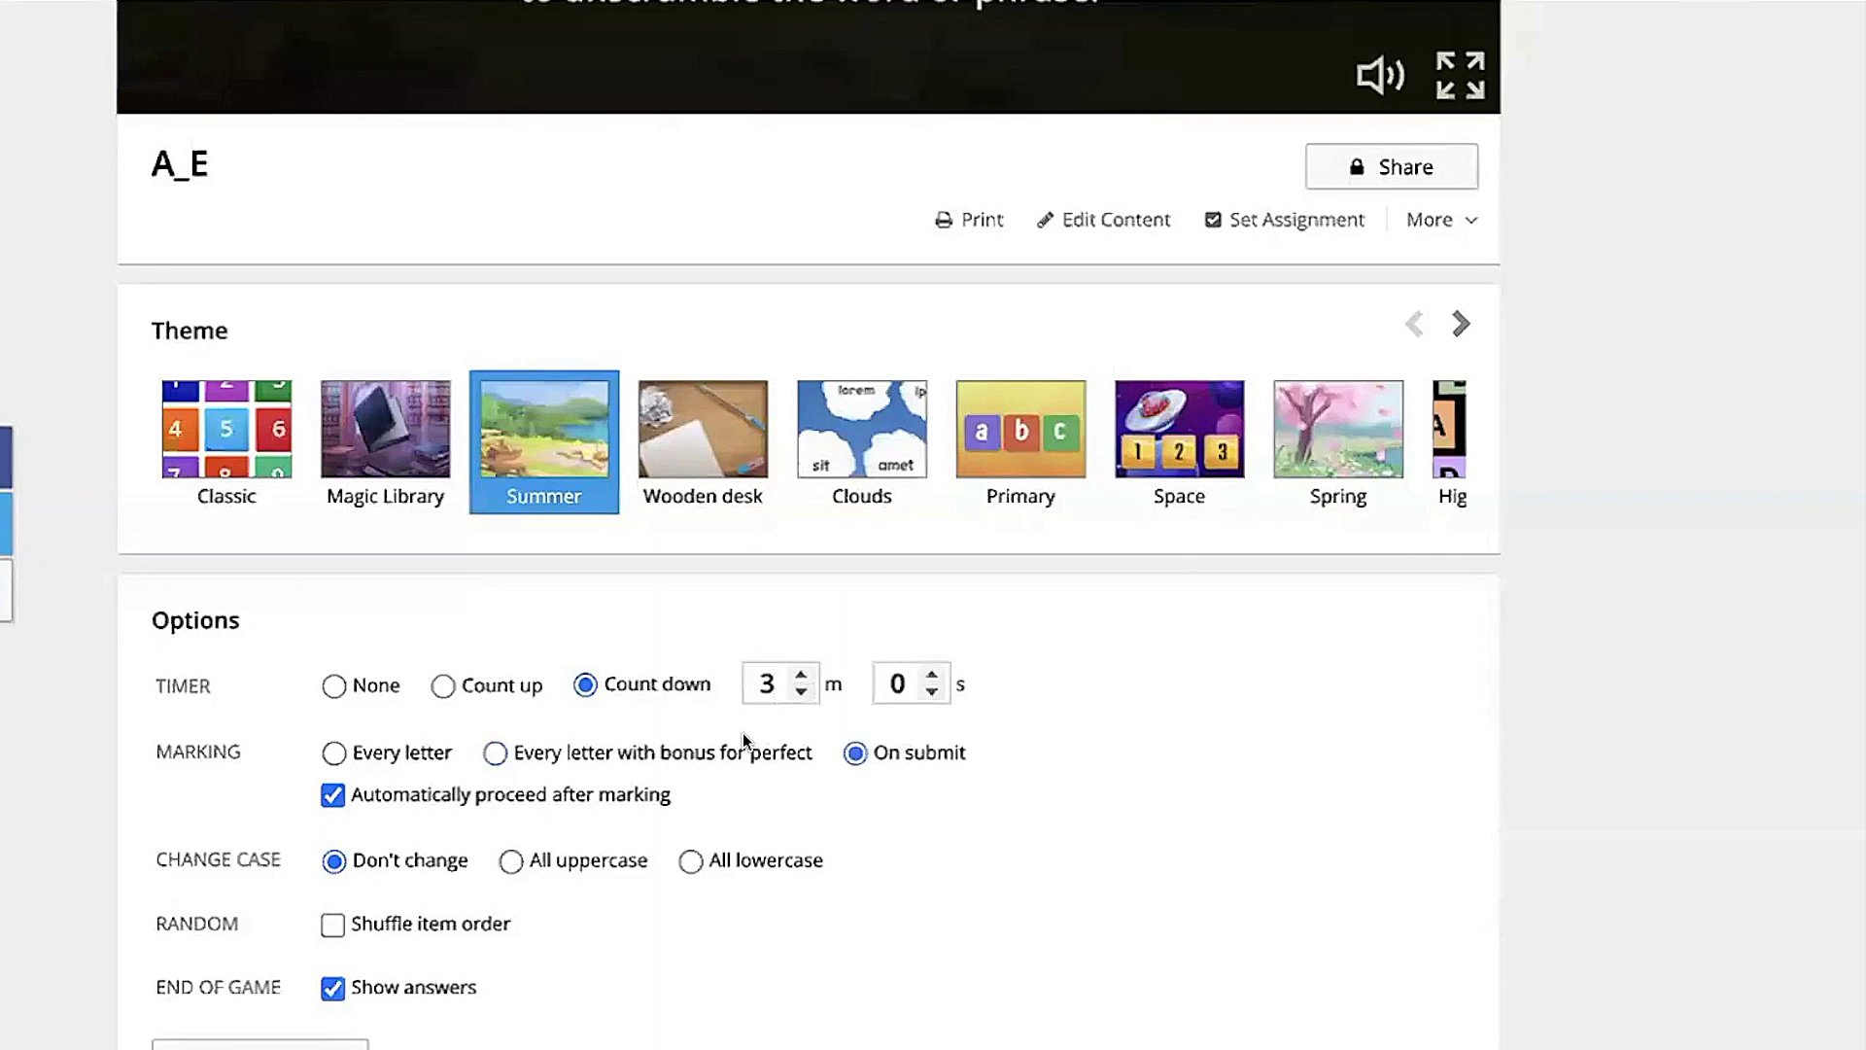
{"action": "scroll", "coordinate": [742, 792], "scroll_direction": "down", "scroll_amount": 3}
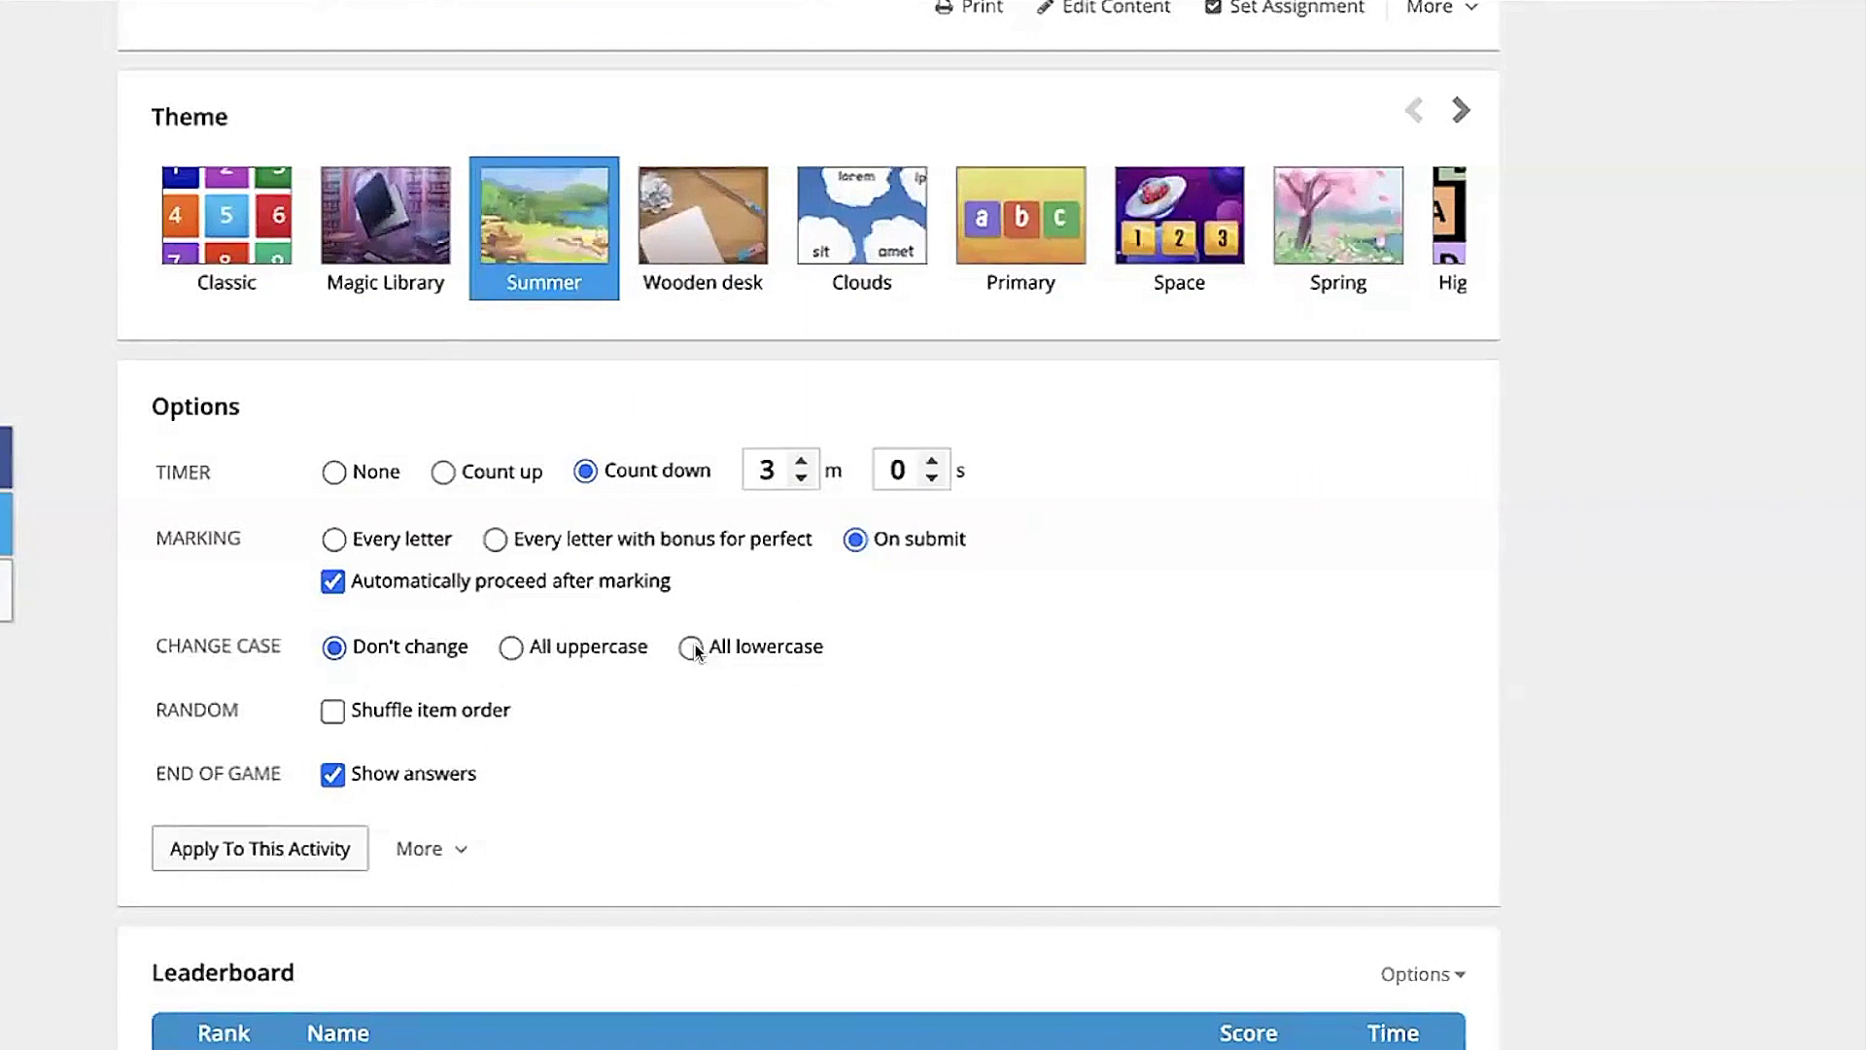
{"action": "scroll", "coordinate": [768, 605], "scroll_direction": "up", "scroll_amount": 6}
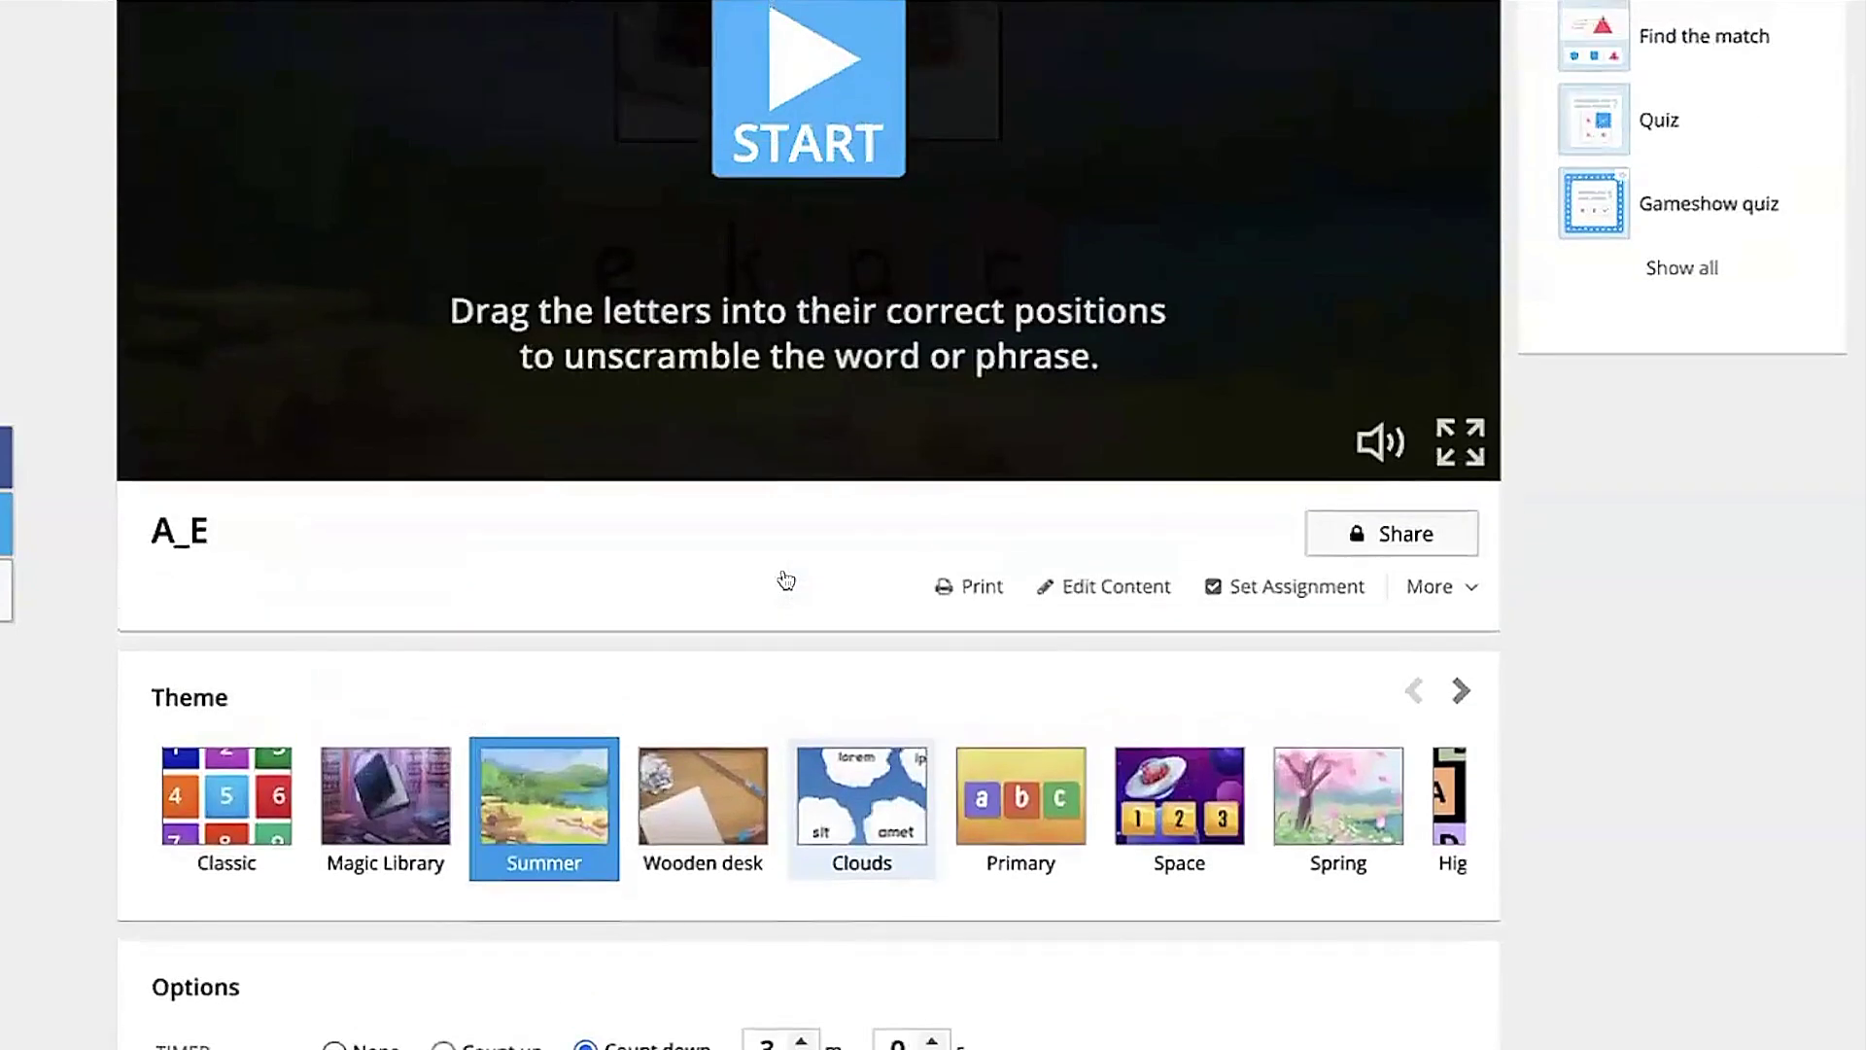
{"action": "scroll", "coordinate": [779, 579], "scroll_direction": "down", "scroll_amount": 3}
{"action": "scroll", "coordinate": [785, 568], "scroll_direction": "down", "scroll_amount": 2}
{"action": "left_click", "coordinate": [690, 775]}
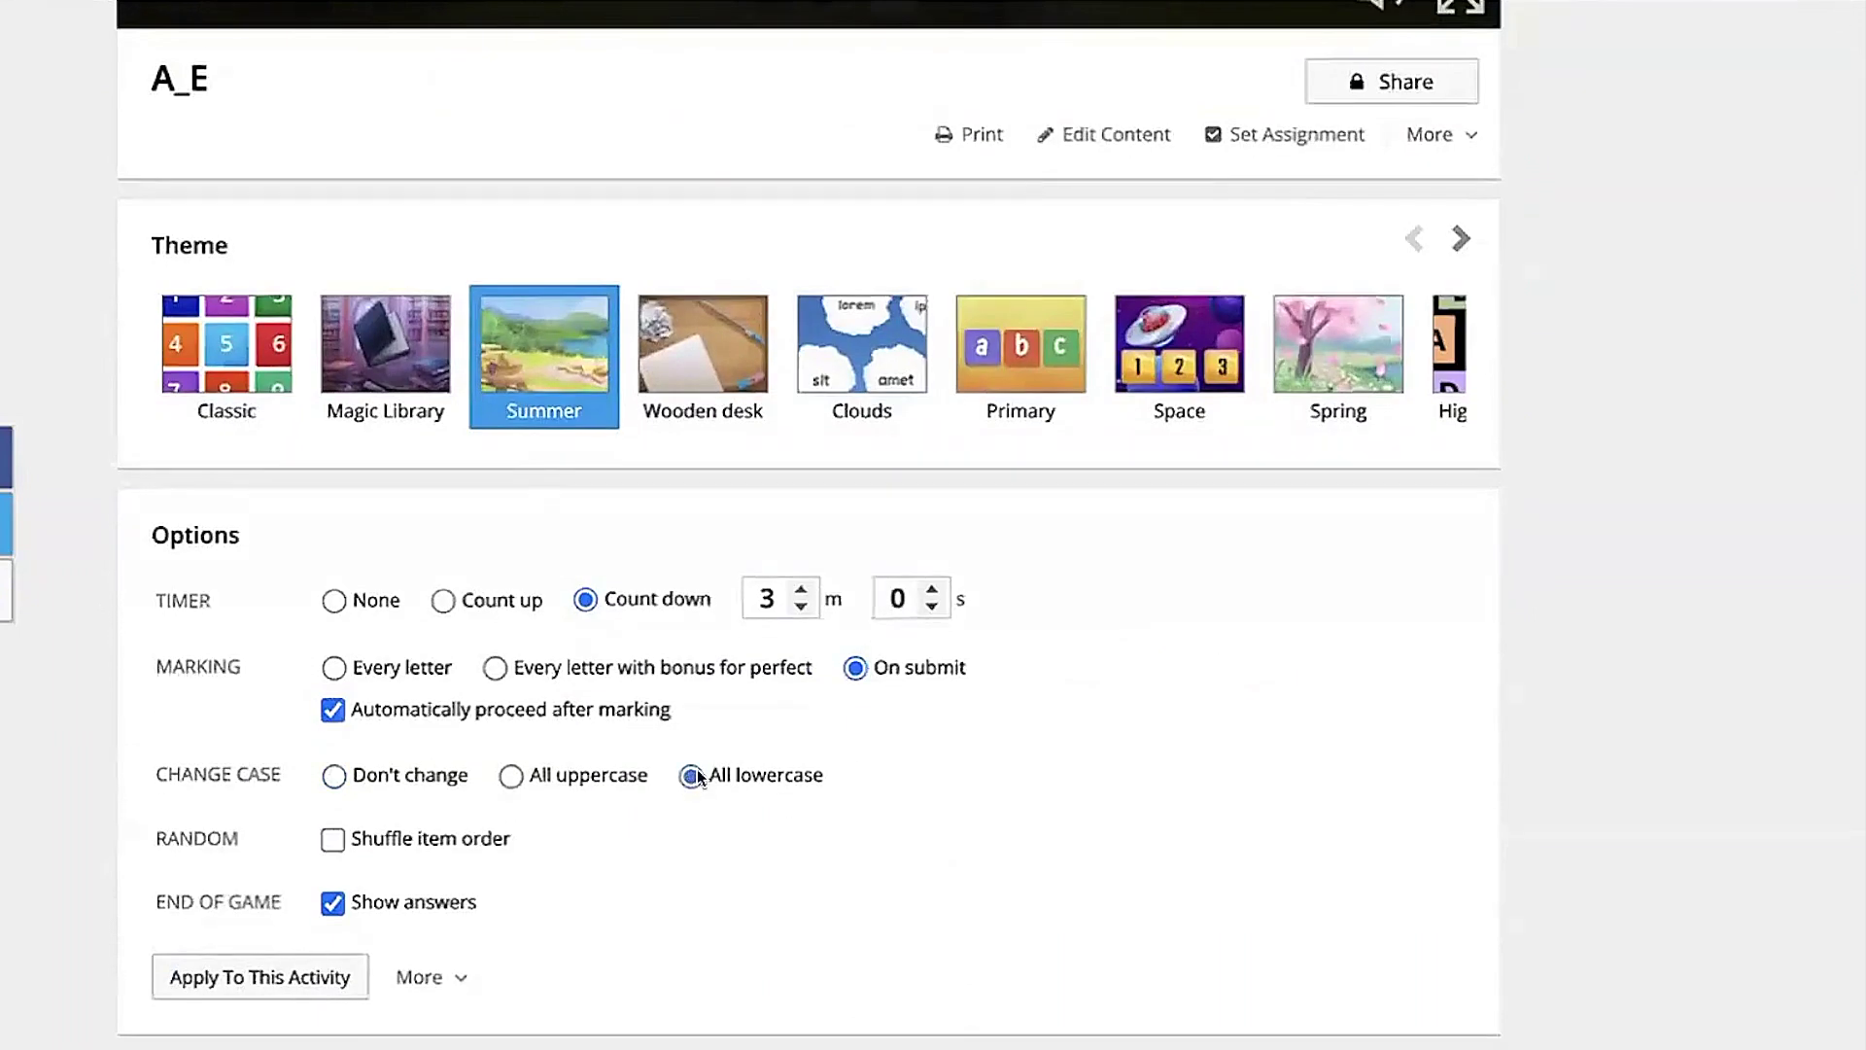
Start the Summer-themed Anagram game and rearrange the first set of letters to spell cake.
{"action": "scroll", "coordinate": [877, 724], "scroll_direction": "down", "scroll_amount": 2}
{"action": "scroll", "coordinate": [877, 721], "scroll_direction": "up", "scroll_amount": 10}
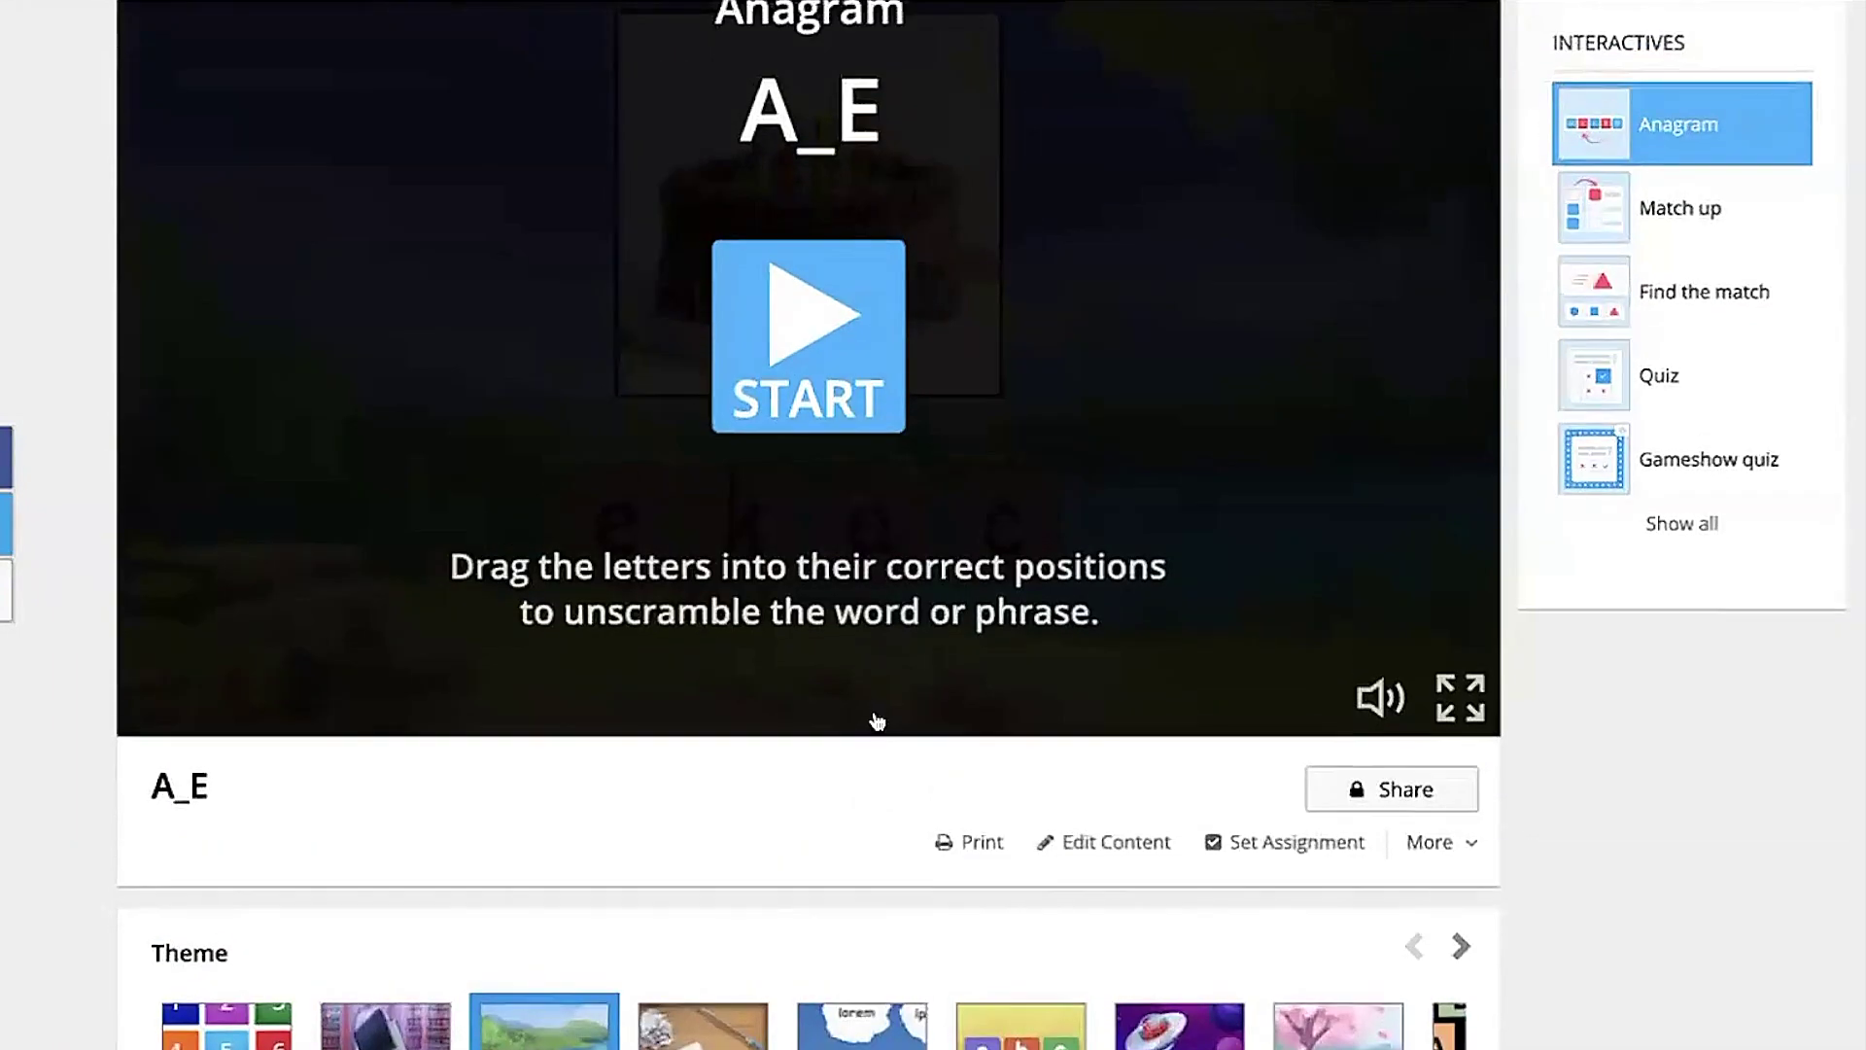
{"action": "left_click", "coordinate": [751, 445]}
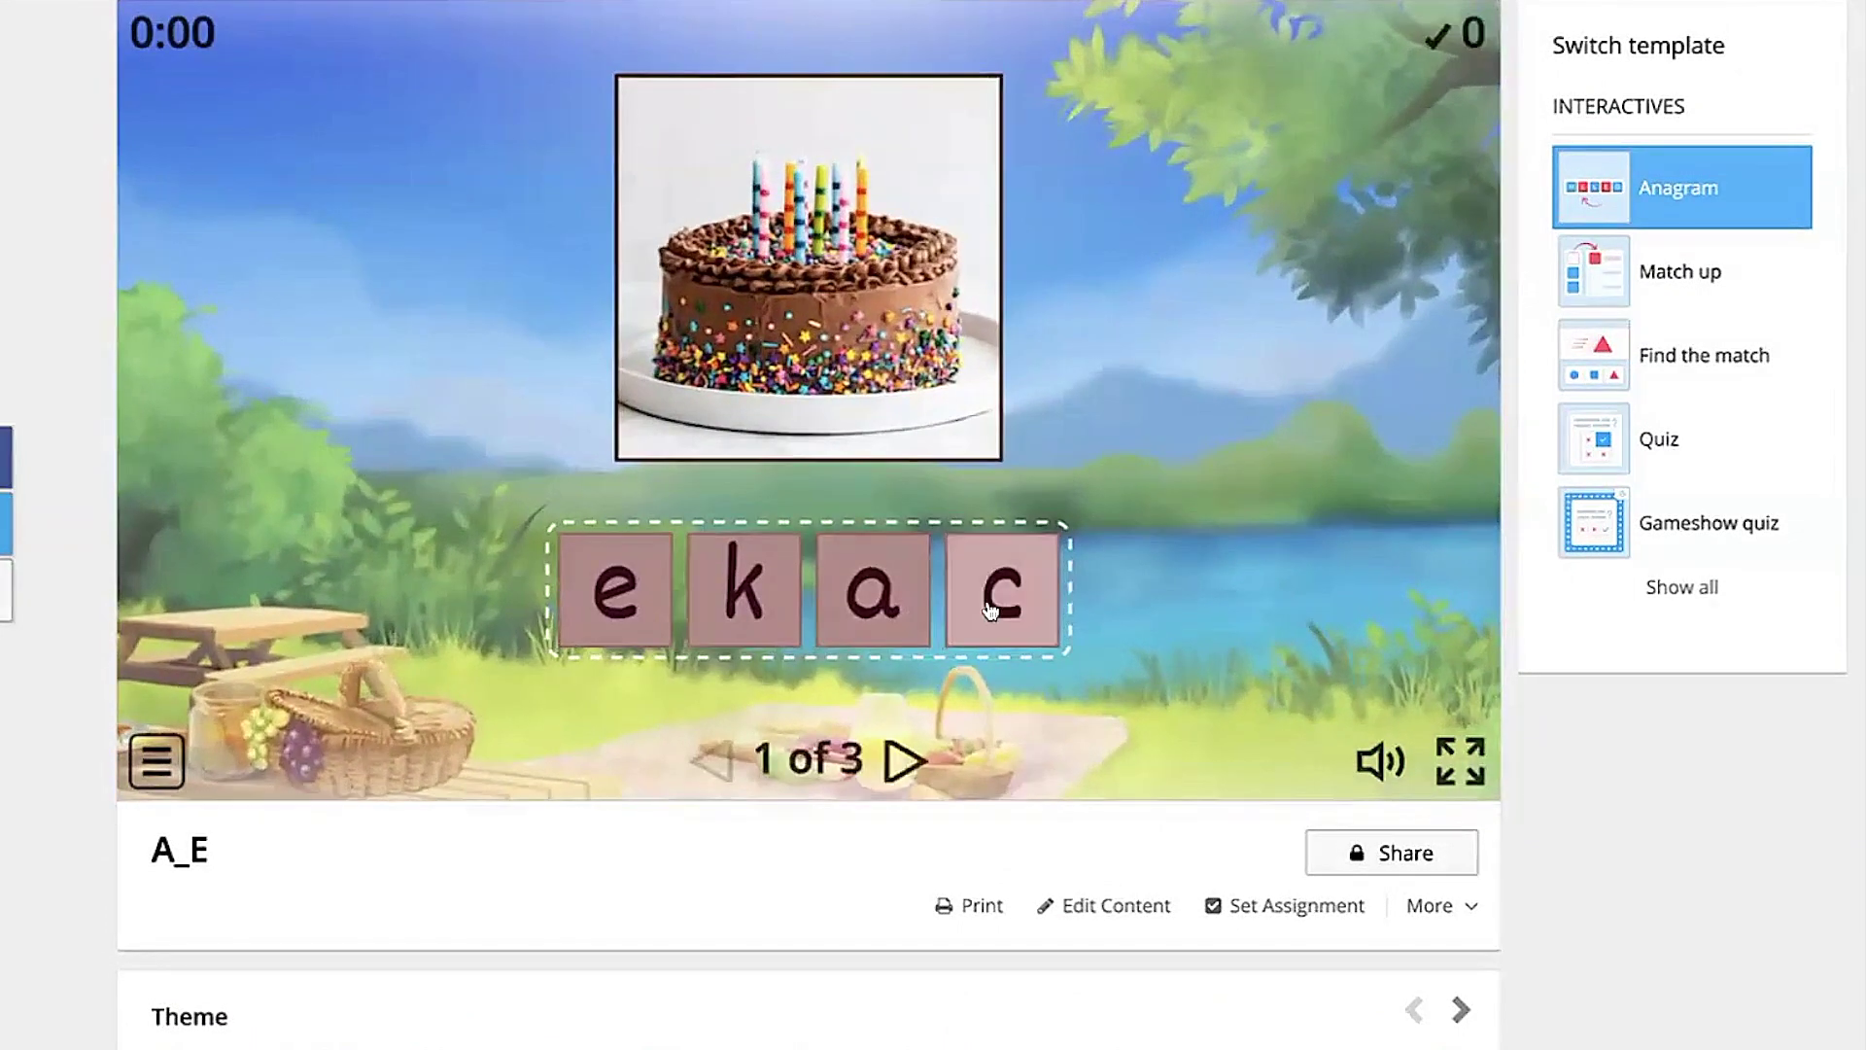
{"action": "left_click_drag", "start_coordinate": [990, 610], "coordinate": [617, 591]}
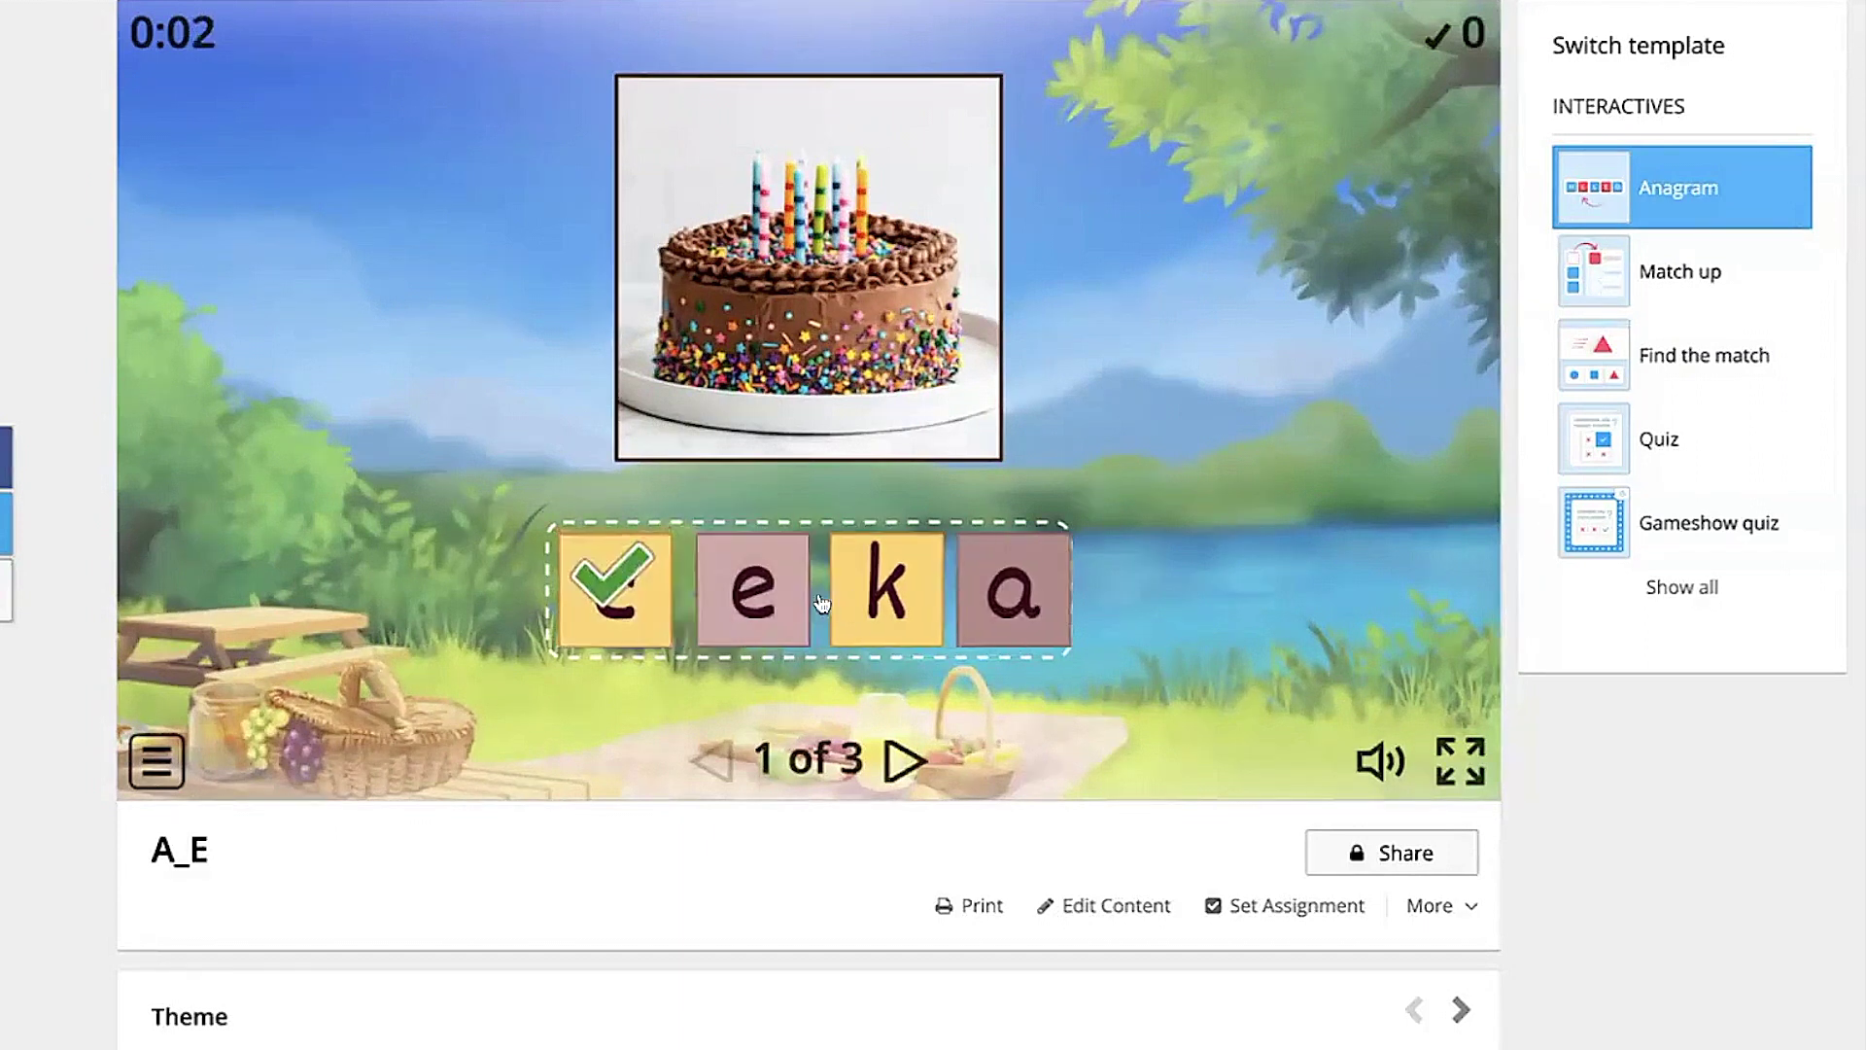
{"action": "left_click_drag", "start_coordinate": [949, 600], "coordinate": [741, 585]}
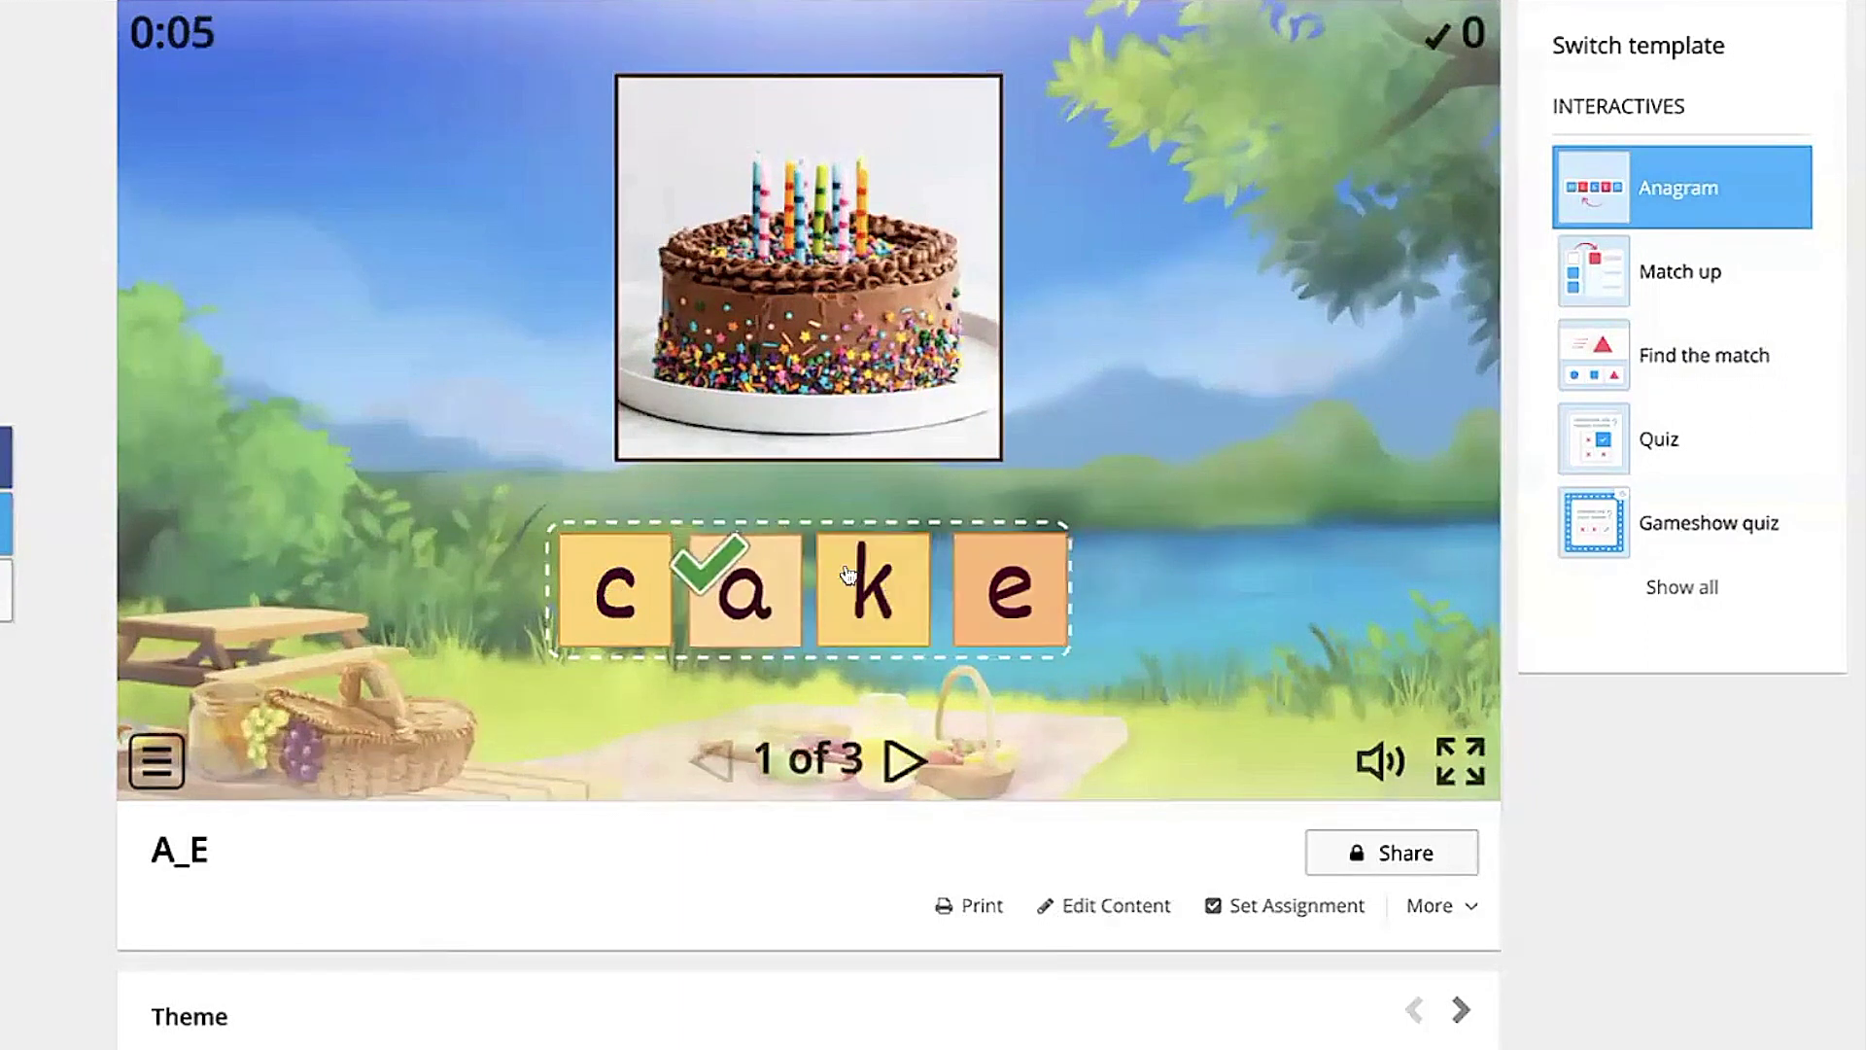
Solve the second and third anagrams by rearranging their letters to spell wave and maze.
{"action": "left_click", "coordinate": [902, 760]}
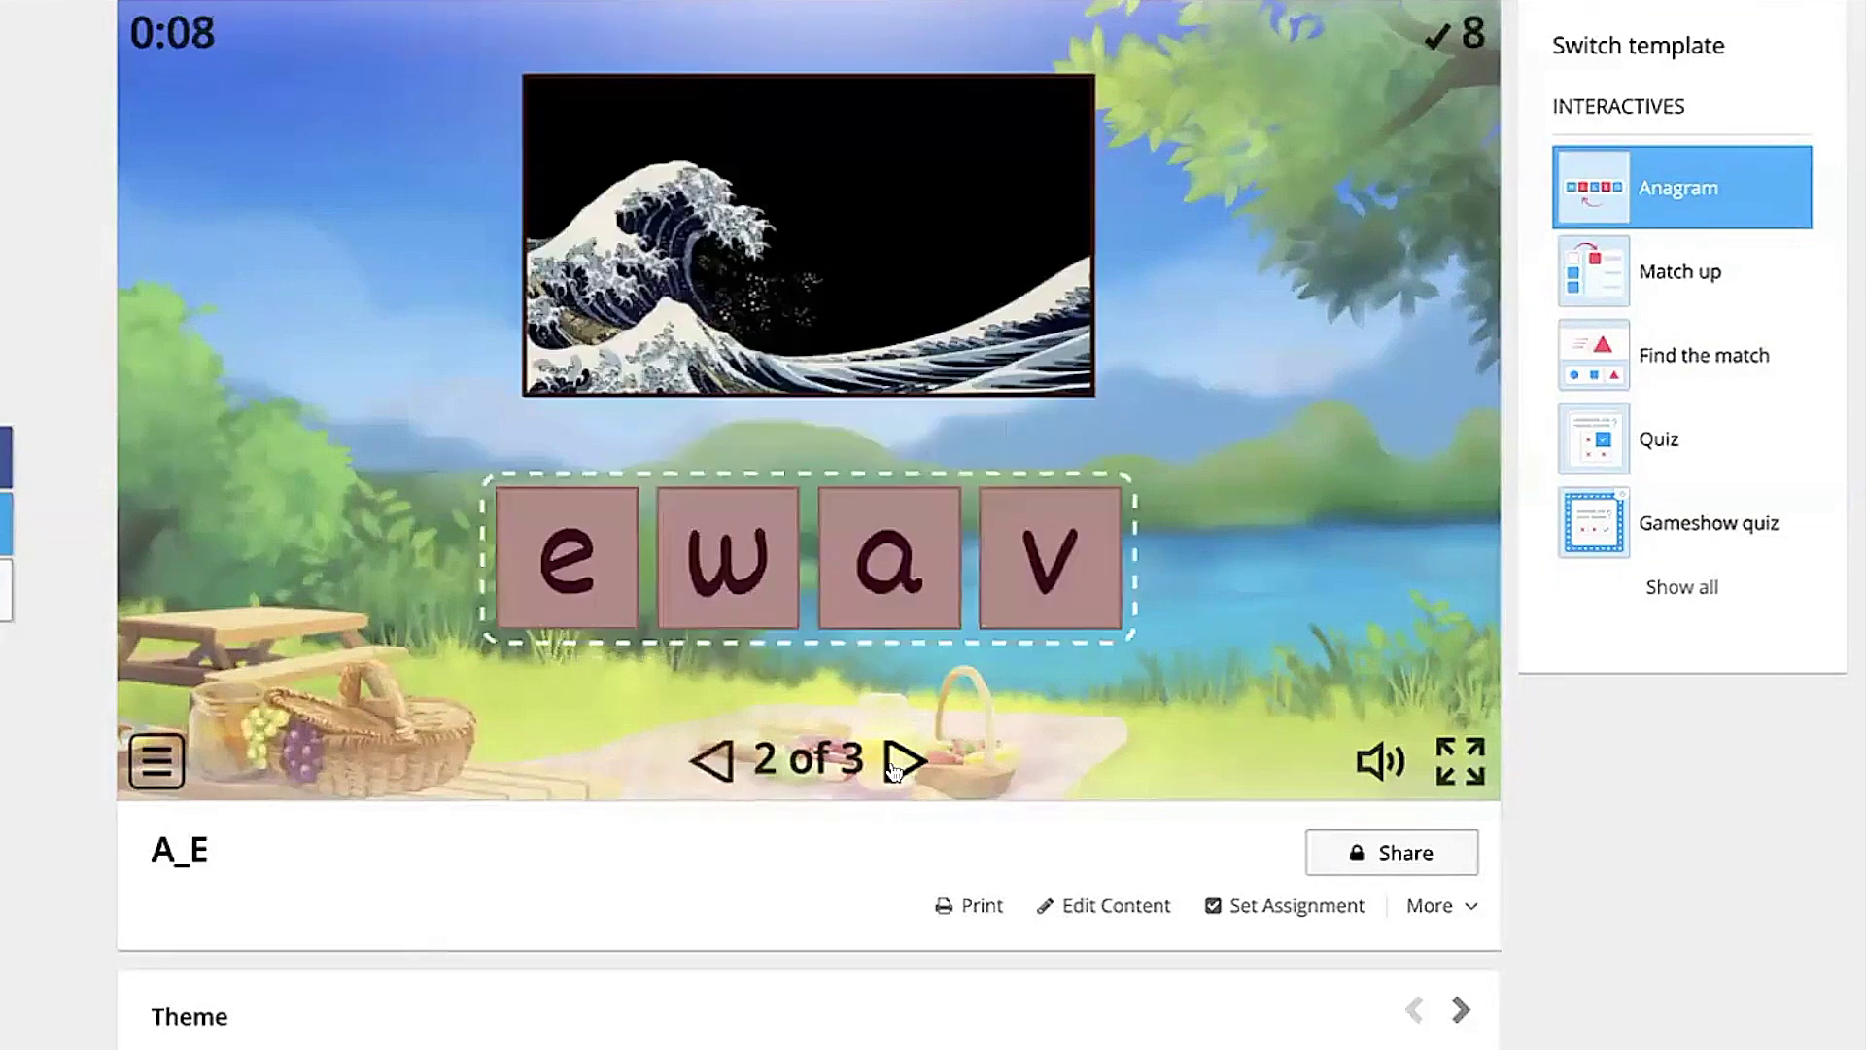
{"action": "left_click_drag", "start_coordinate": [728, 559], "coordinate": [569, 556]}
{"action": "left_click_drag", "start_coordinate": [889, 559], "coordinate": [704, 556]}
{"action": "left_click_drag", "start_coordinate": [1029, 596], "coordinate": [860, 597]}
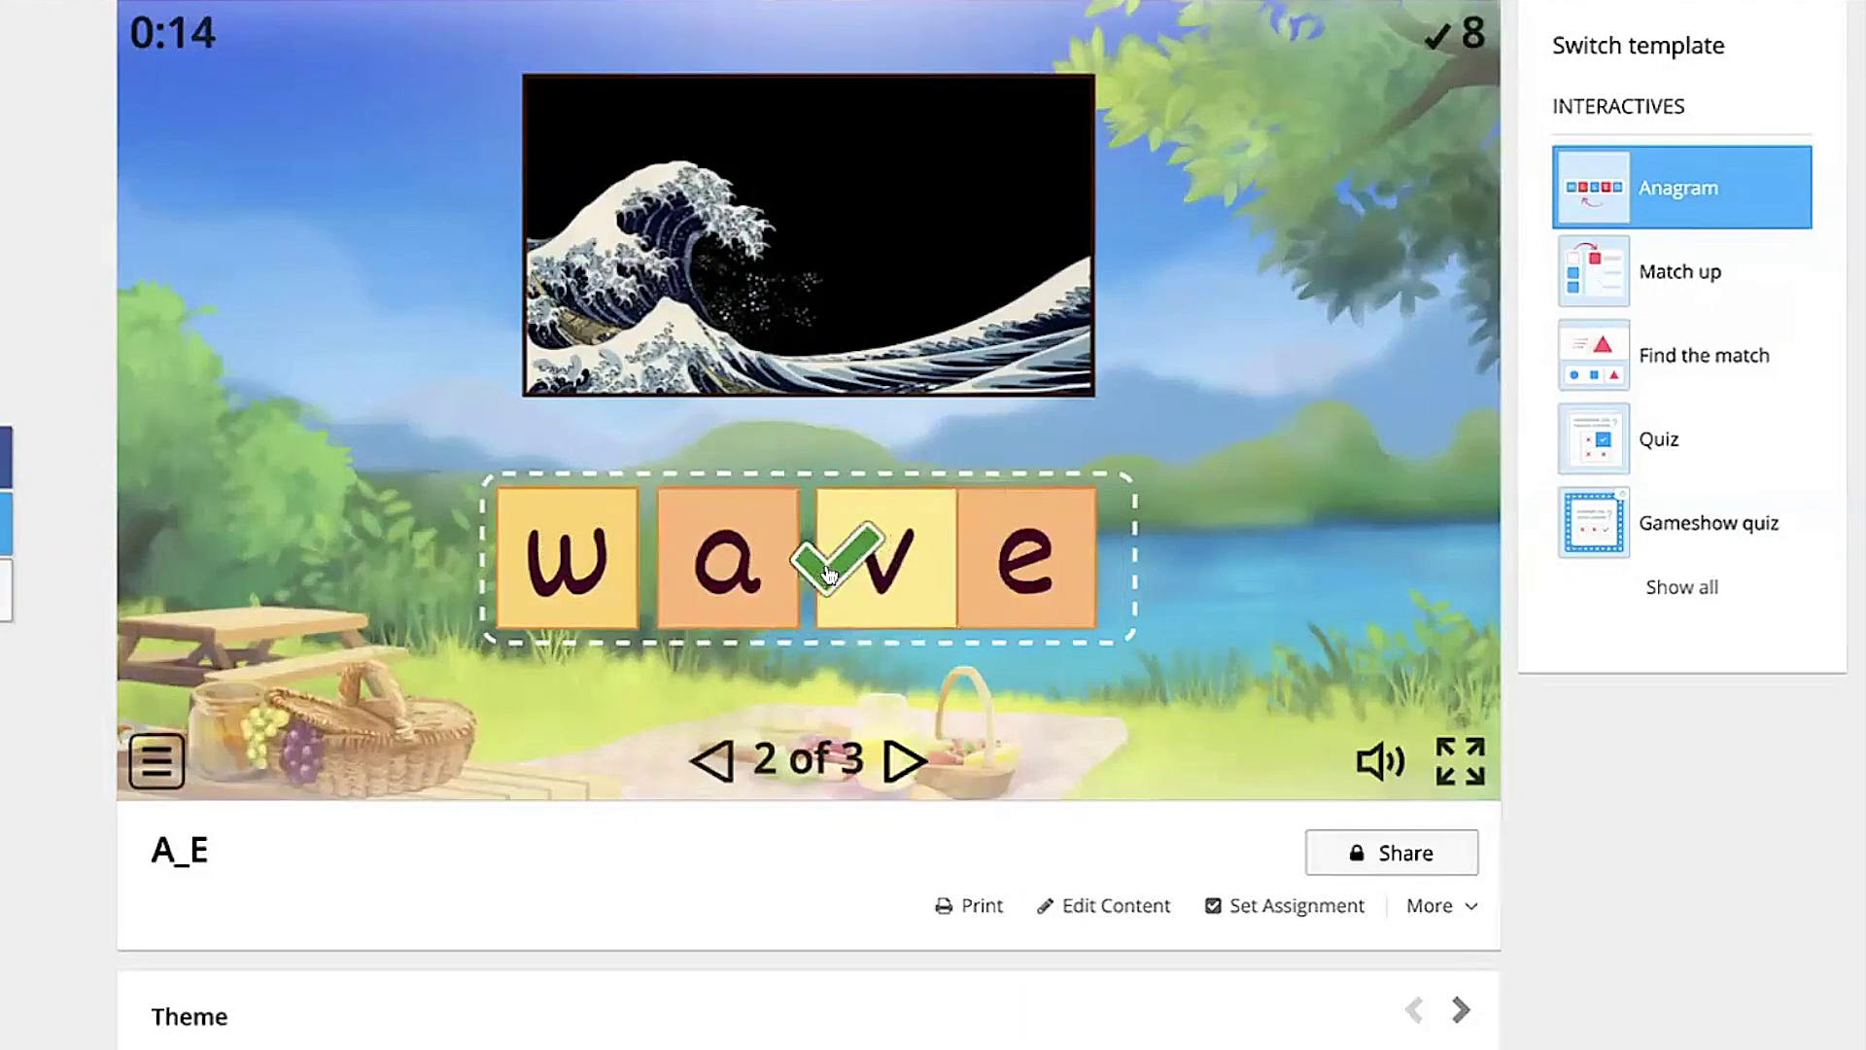
{"action": "left_click", "coordinate": [894, 758]}
{"action": "left_click_drag", "start_coordinate": [875, 588], "coordinate": [612, 583]}
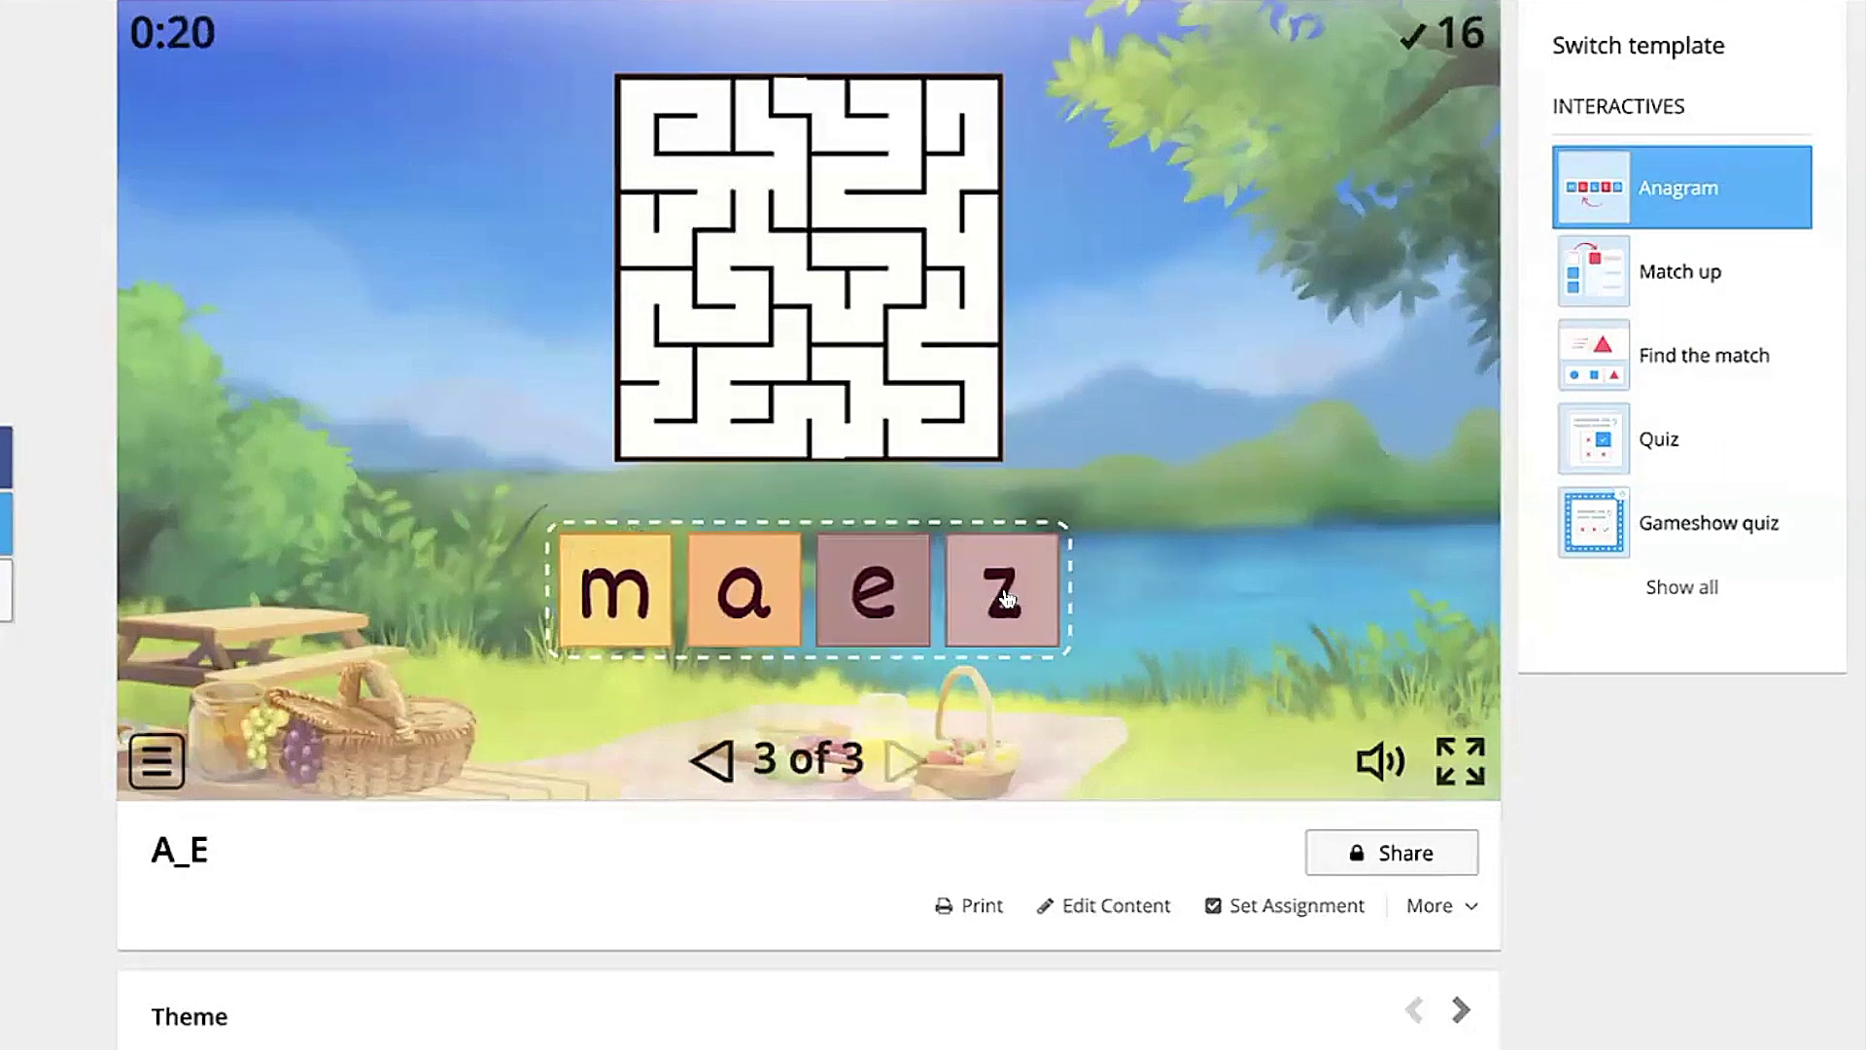
{"action": "left_click_drag", "start_coordinate": [1006, 595], "coordinate": [849, 581]}
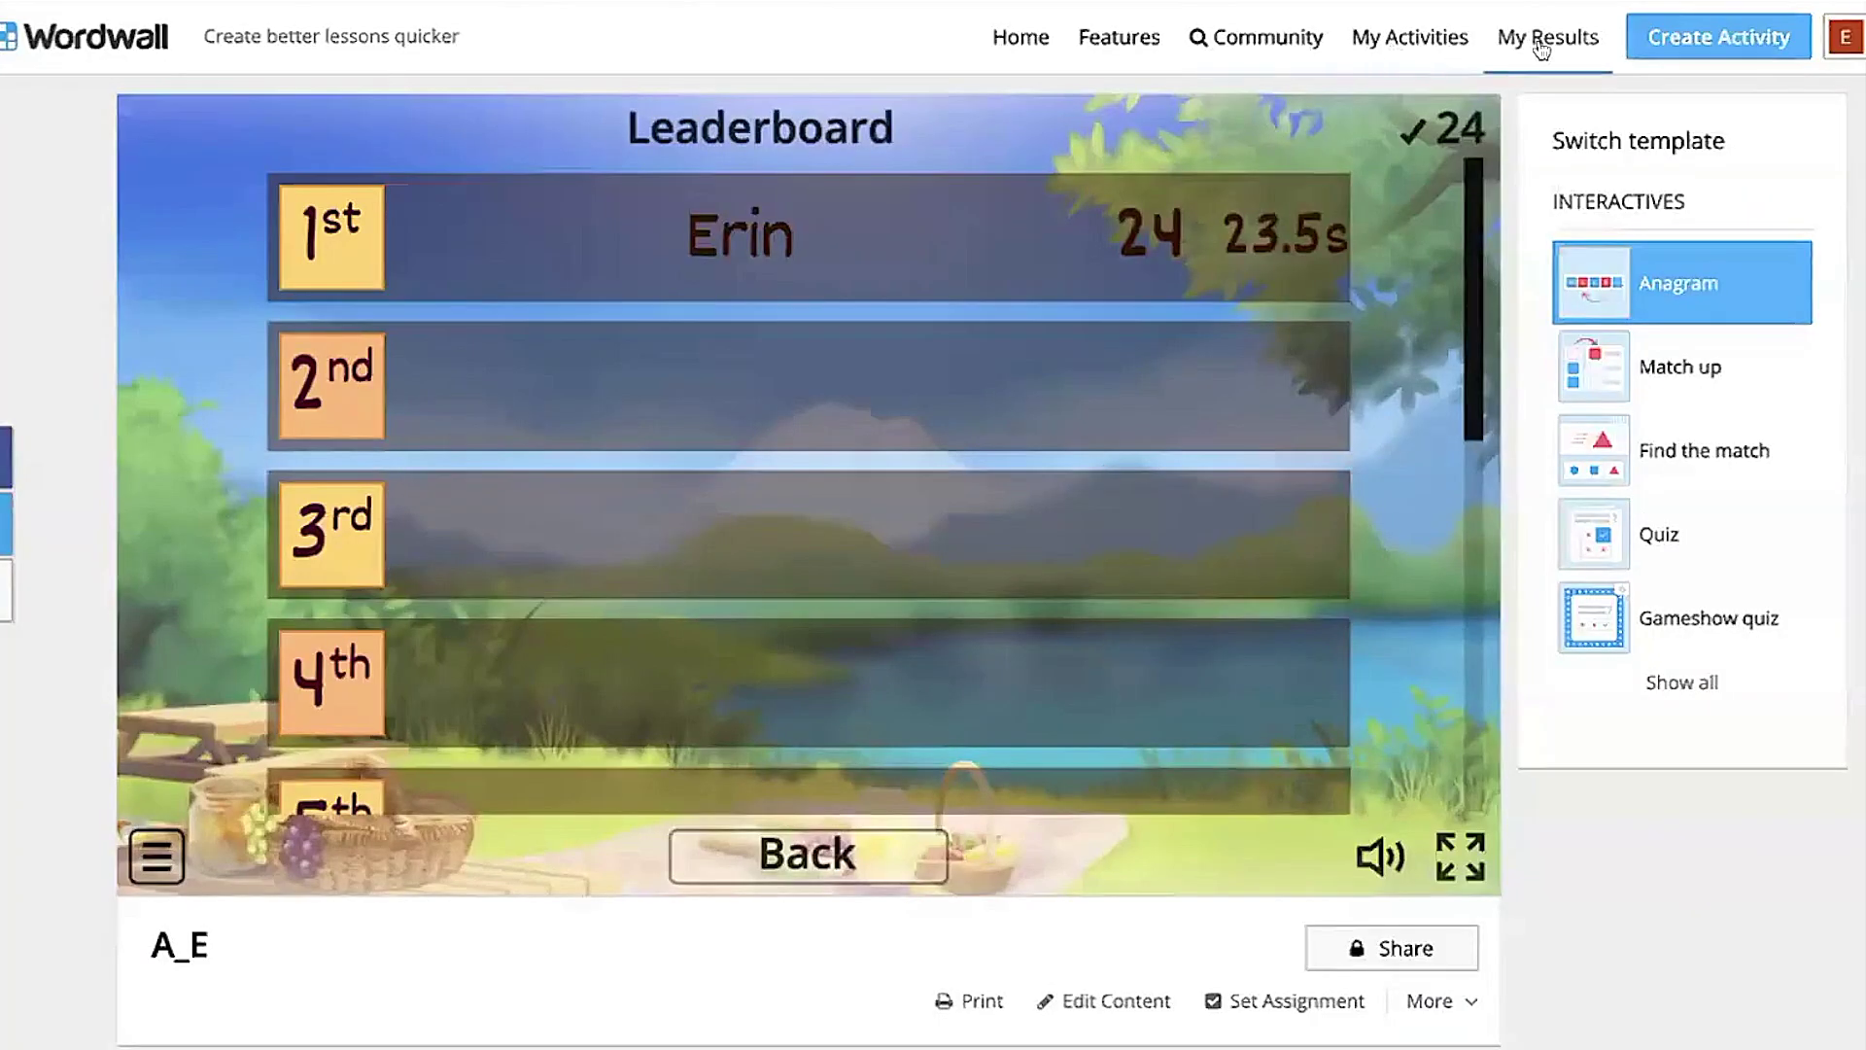
Create a new activity from the Unjumble template and title it A_E.
{"action": "left_click", "coordinate": [1719, 36]}
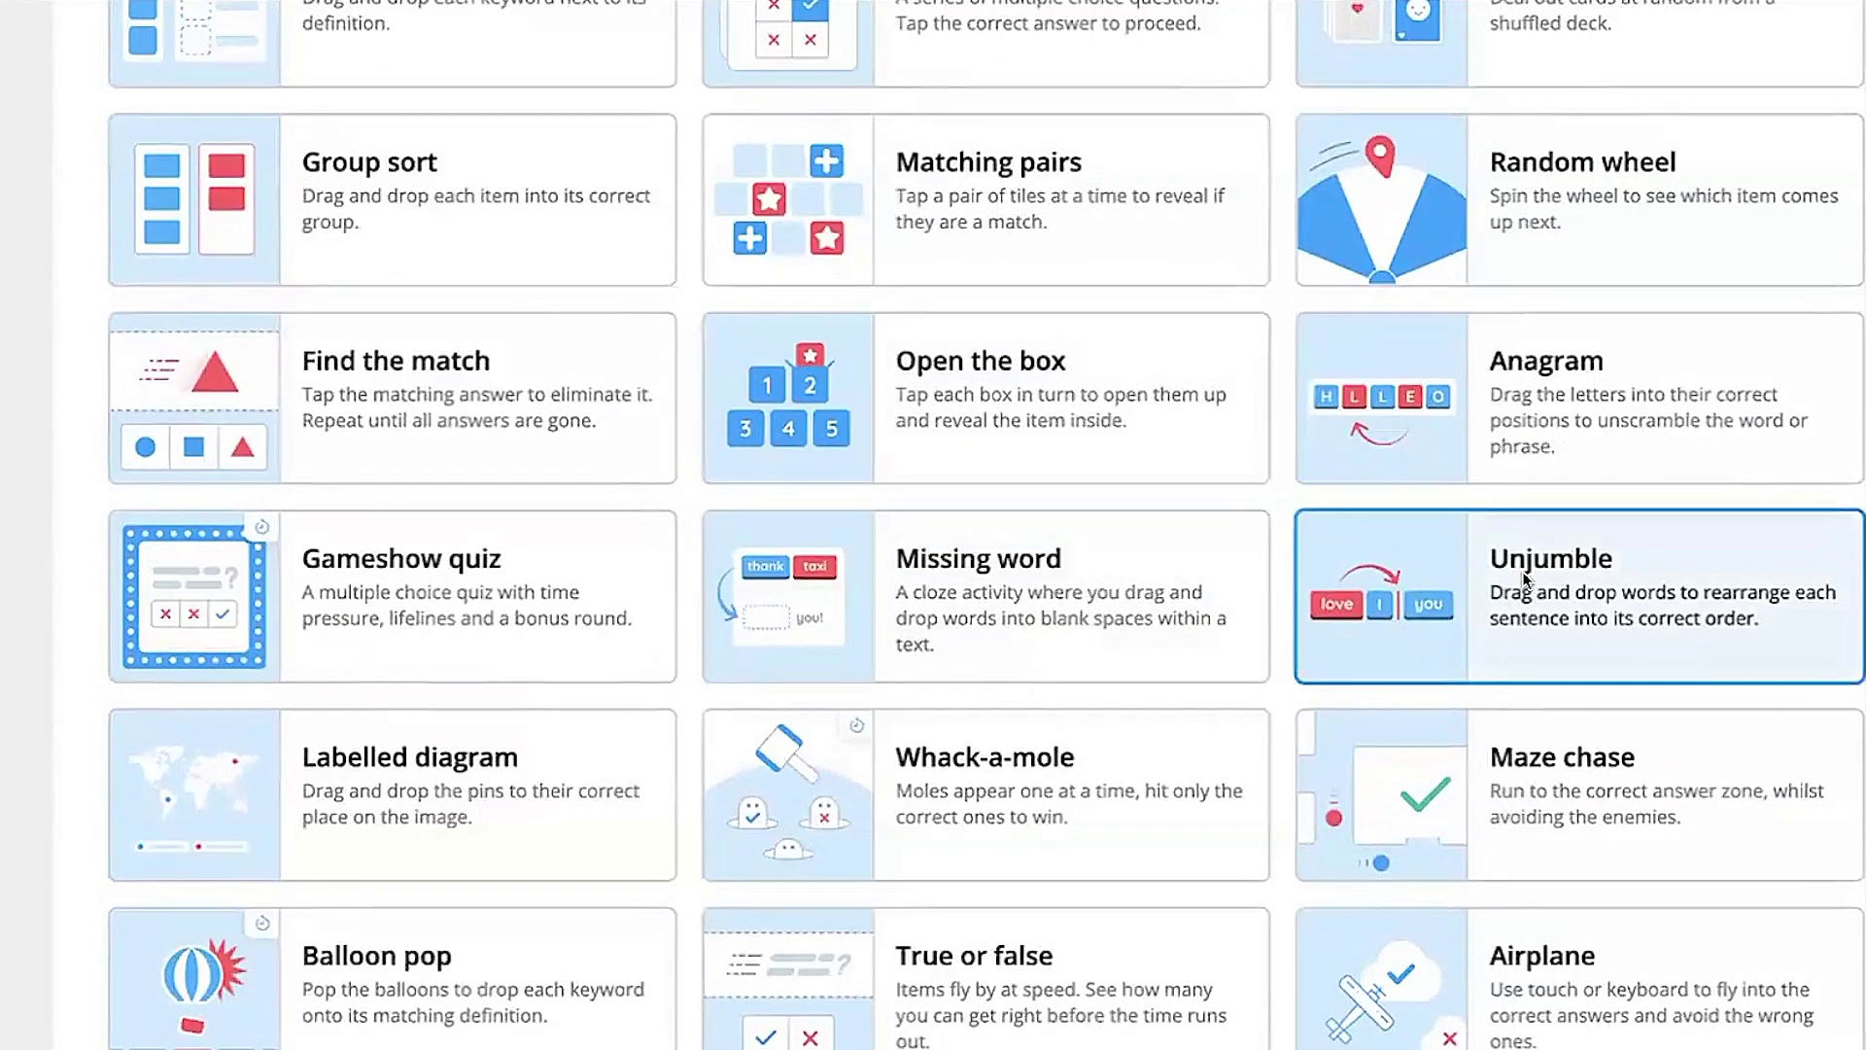
{"action": "left_click", "coordinate": [1524, 581]}
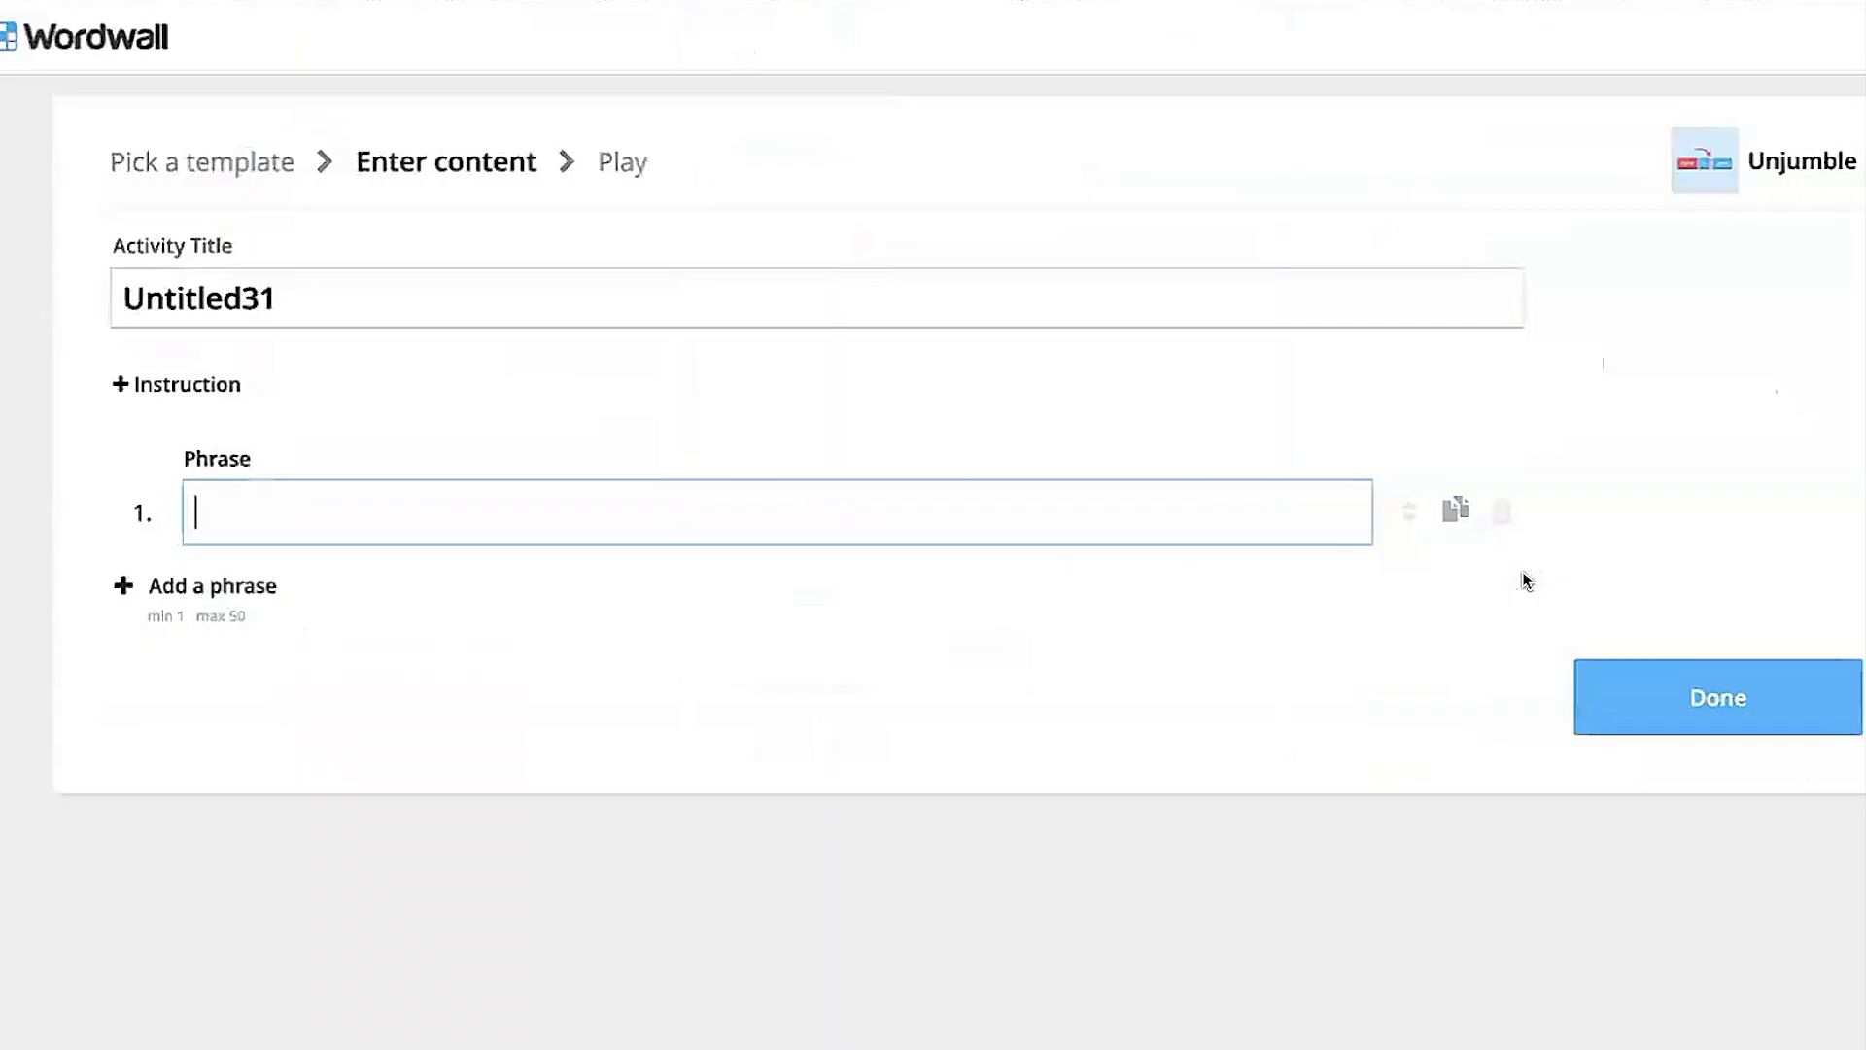
{"action": "double_click", "coordinate": [372, 290]}
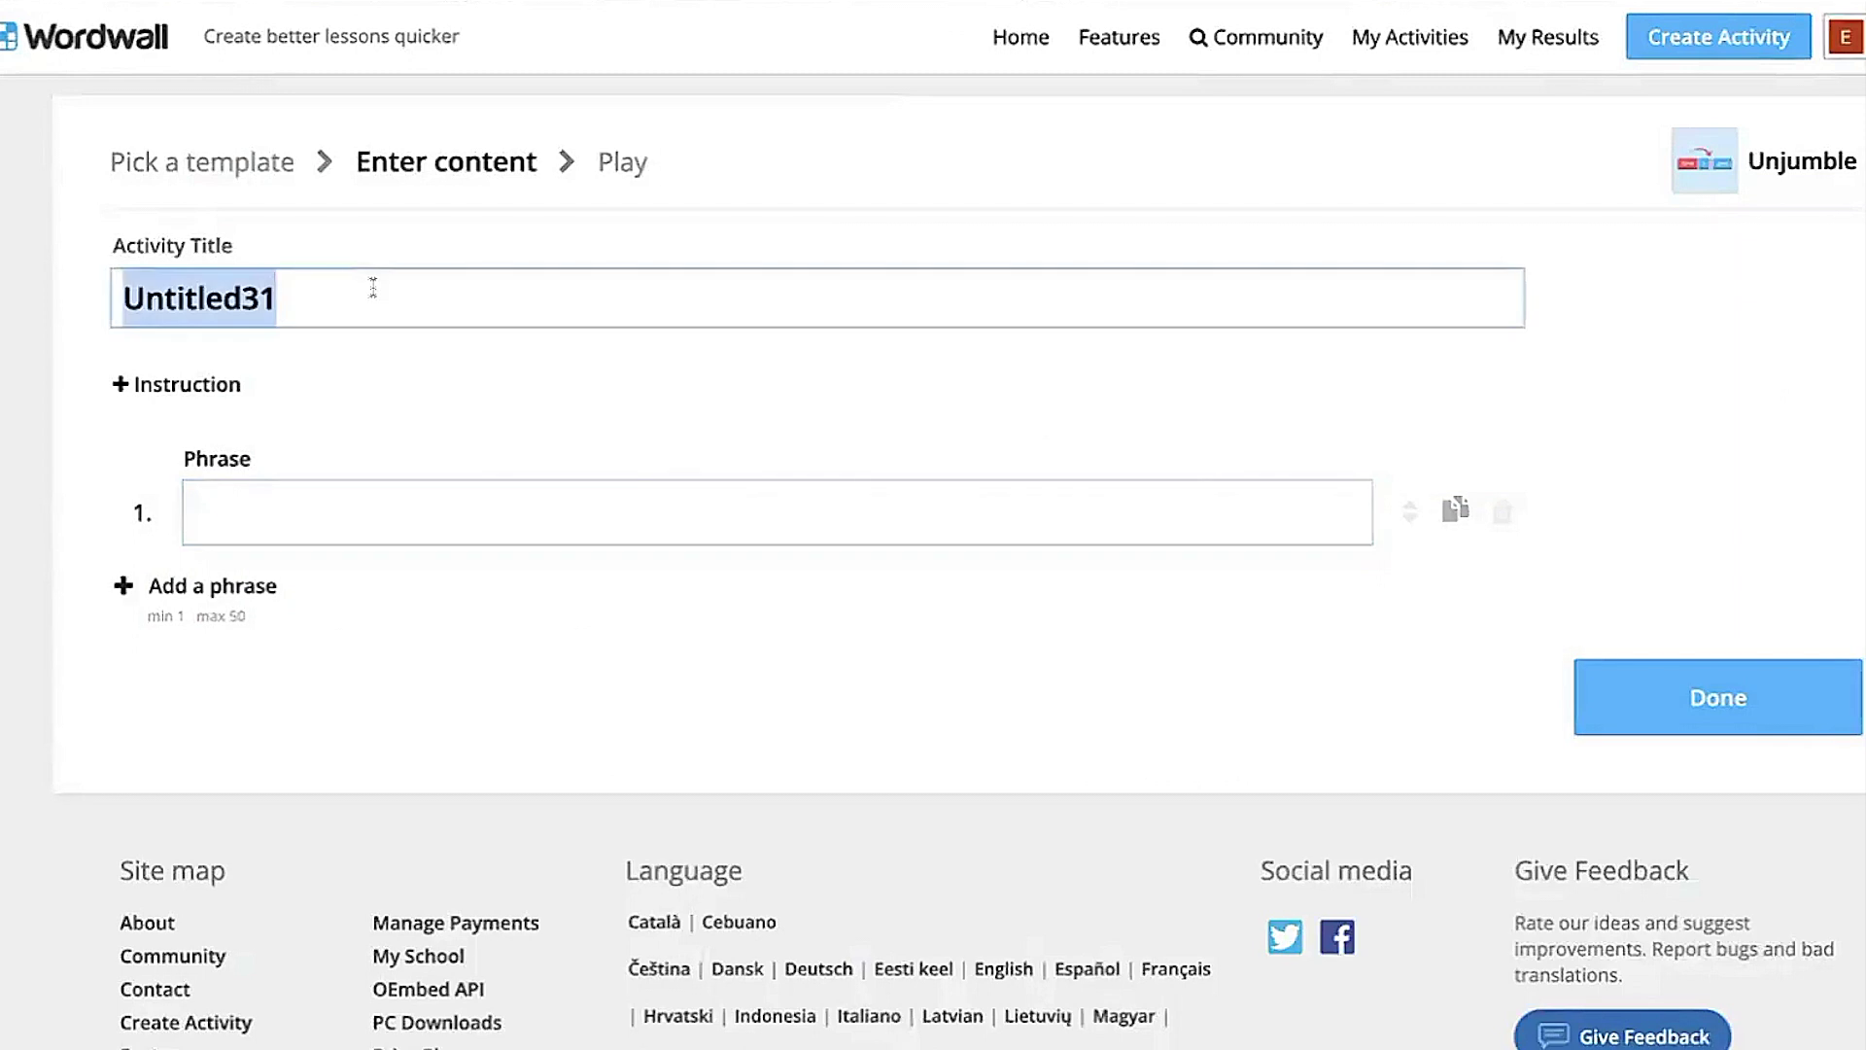
{"action": "key", "text": "BackSpace"}
{"action": "type", "text": "A"}
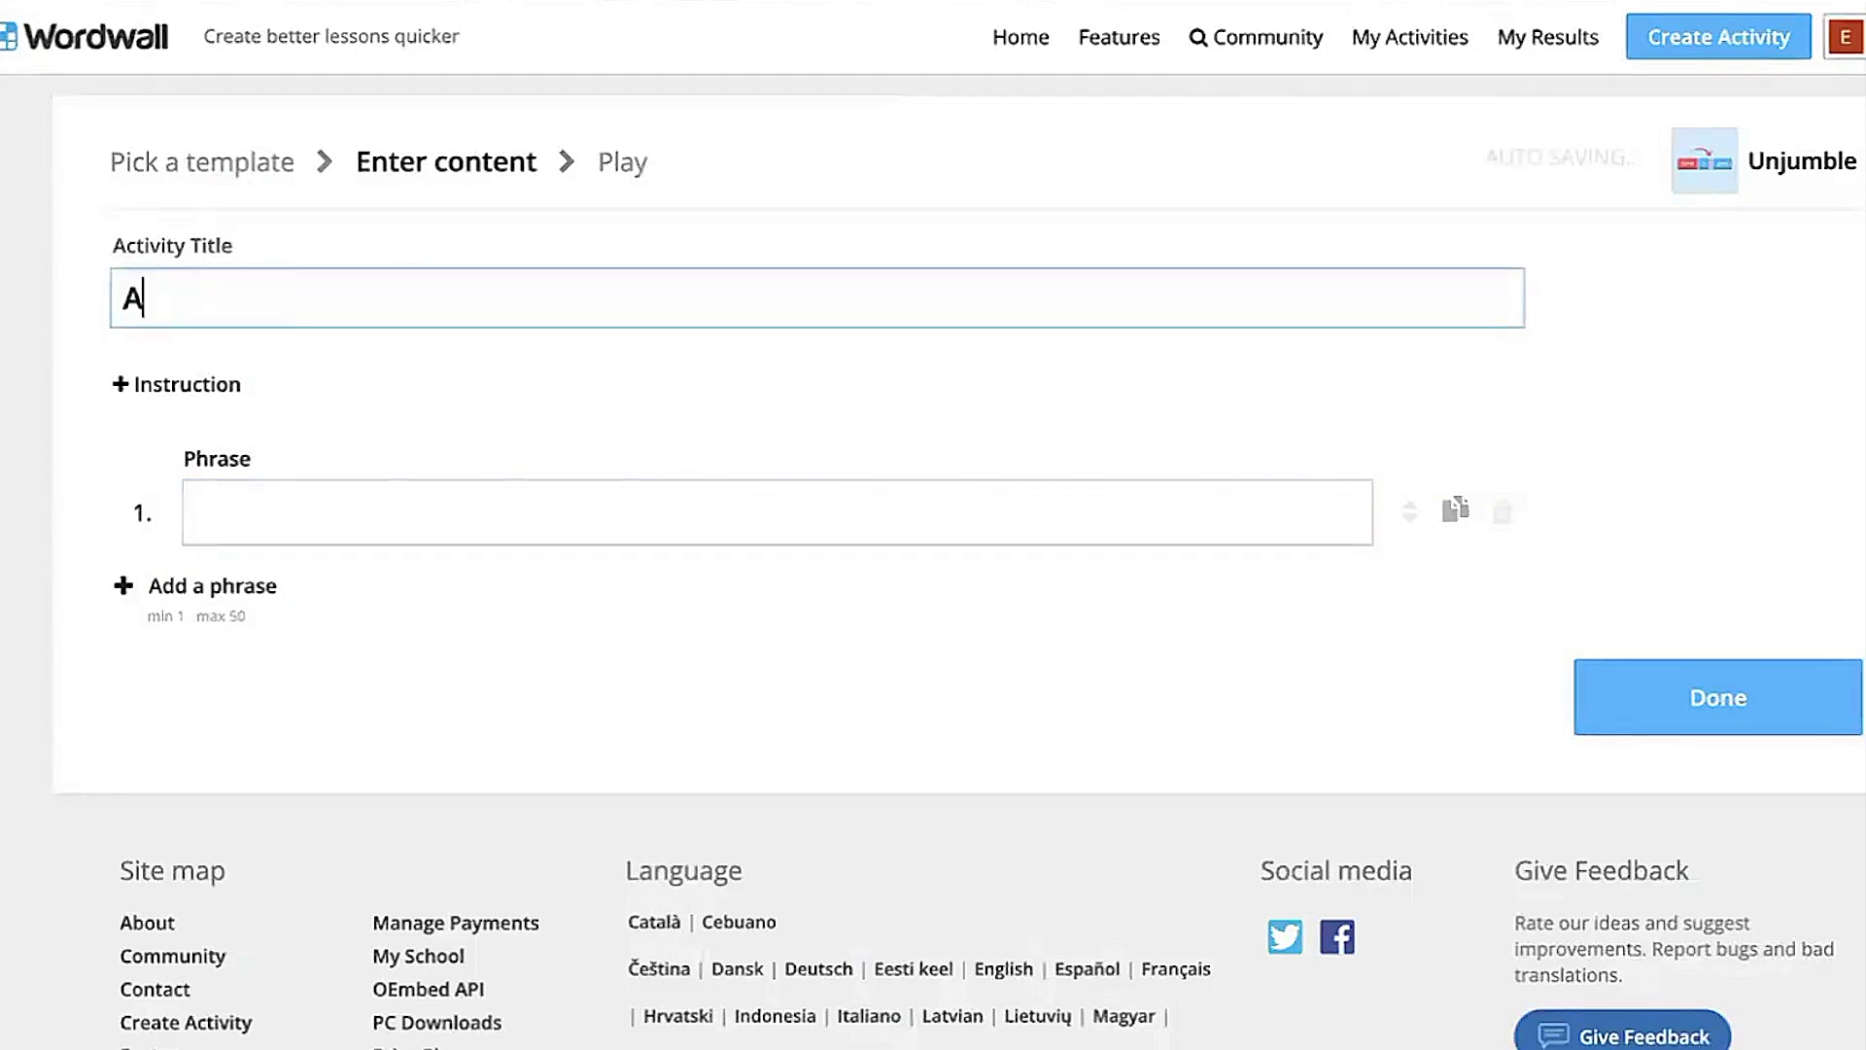
{"action": "type", "text": "_E"}
Enter the phrases "Can the ape wave?", "Can Jane pet the tame cat?" and "Nate and I hid in the cave.", and finish the content.
{"action": "left_click", "coordinate": [299, 509]}
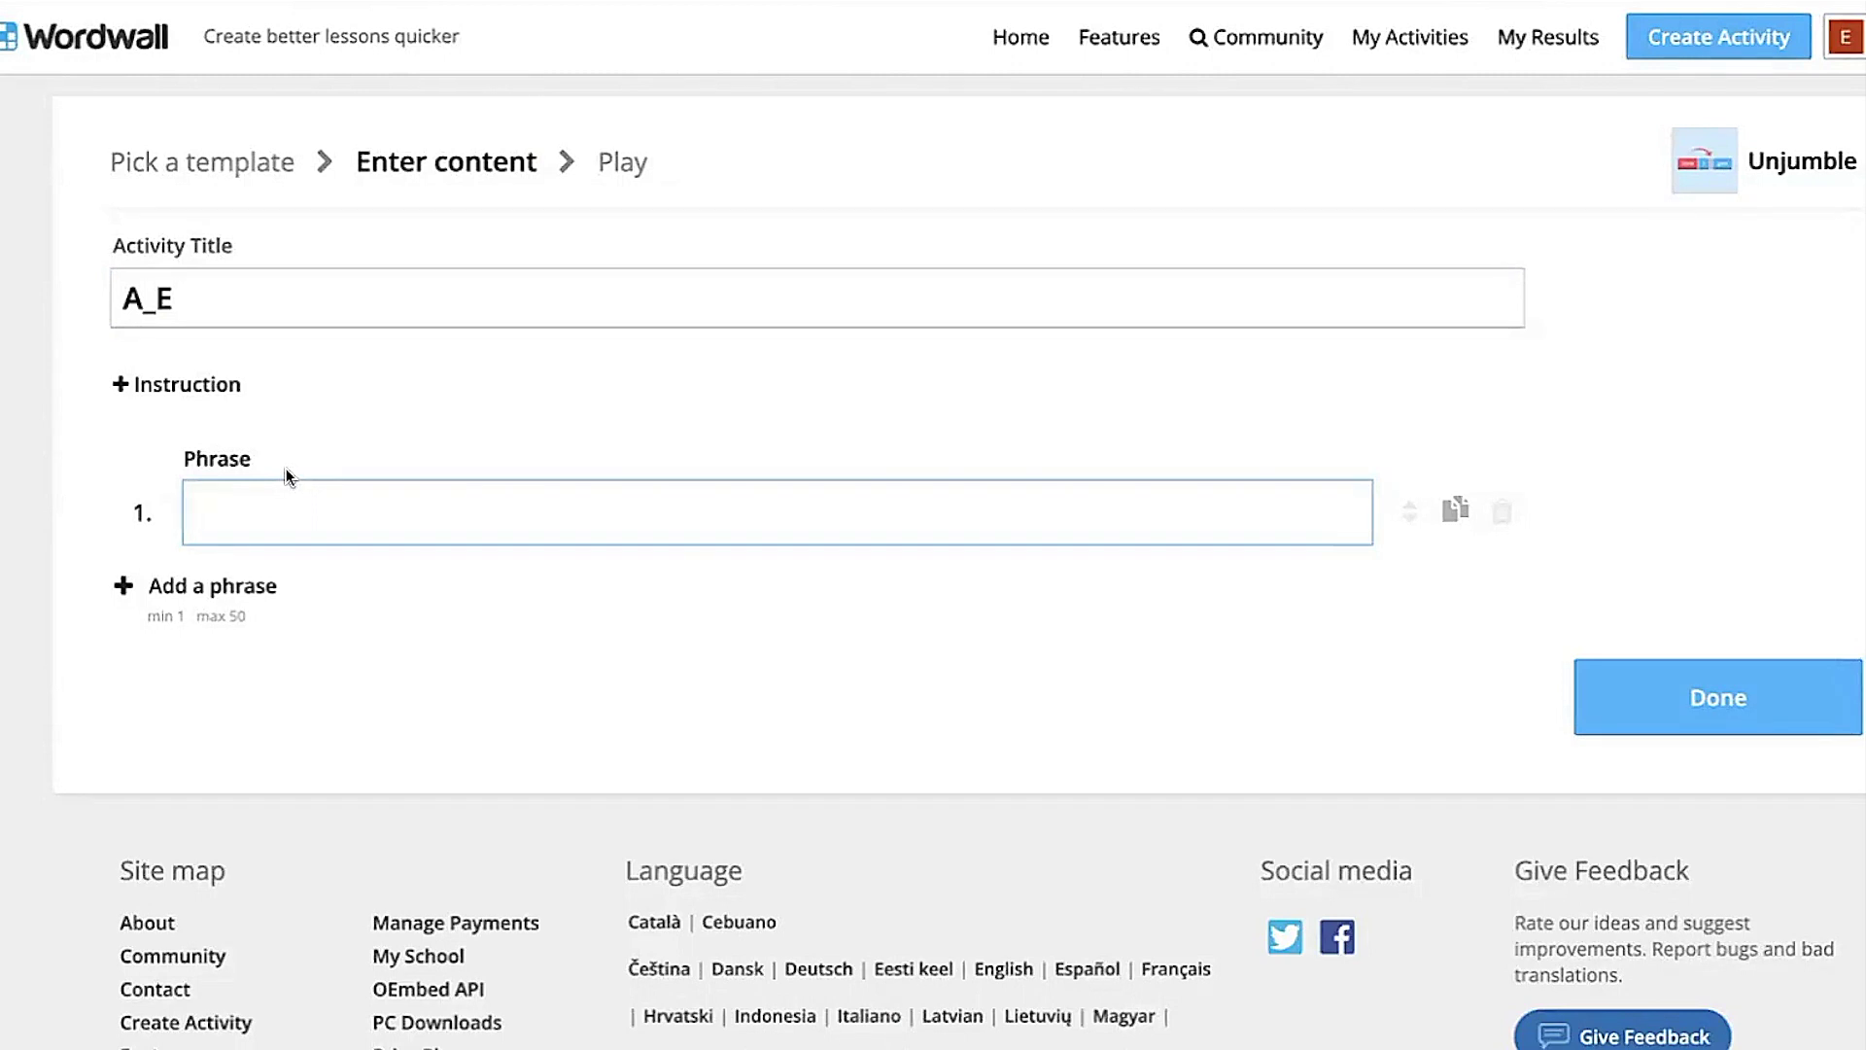
{"action": "type", "text": "Can the ape "}
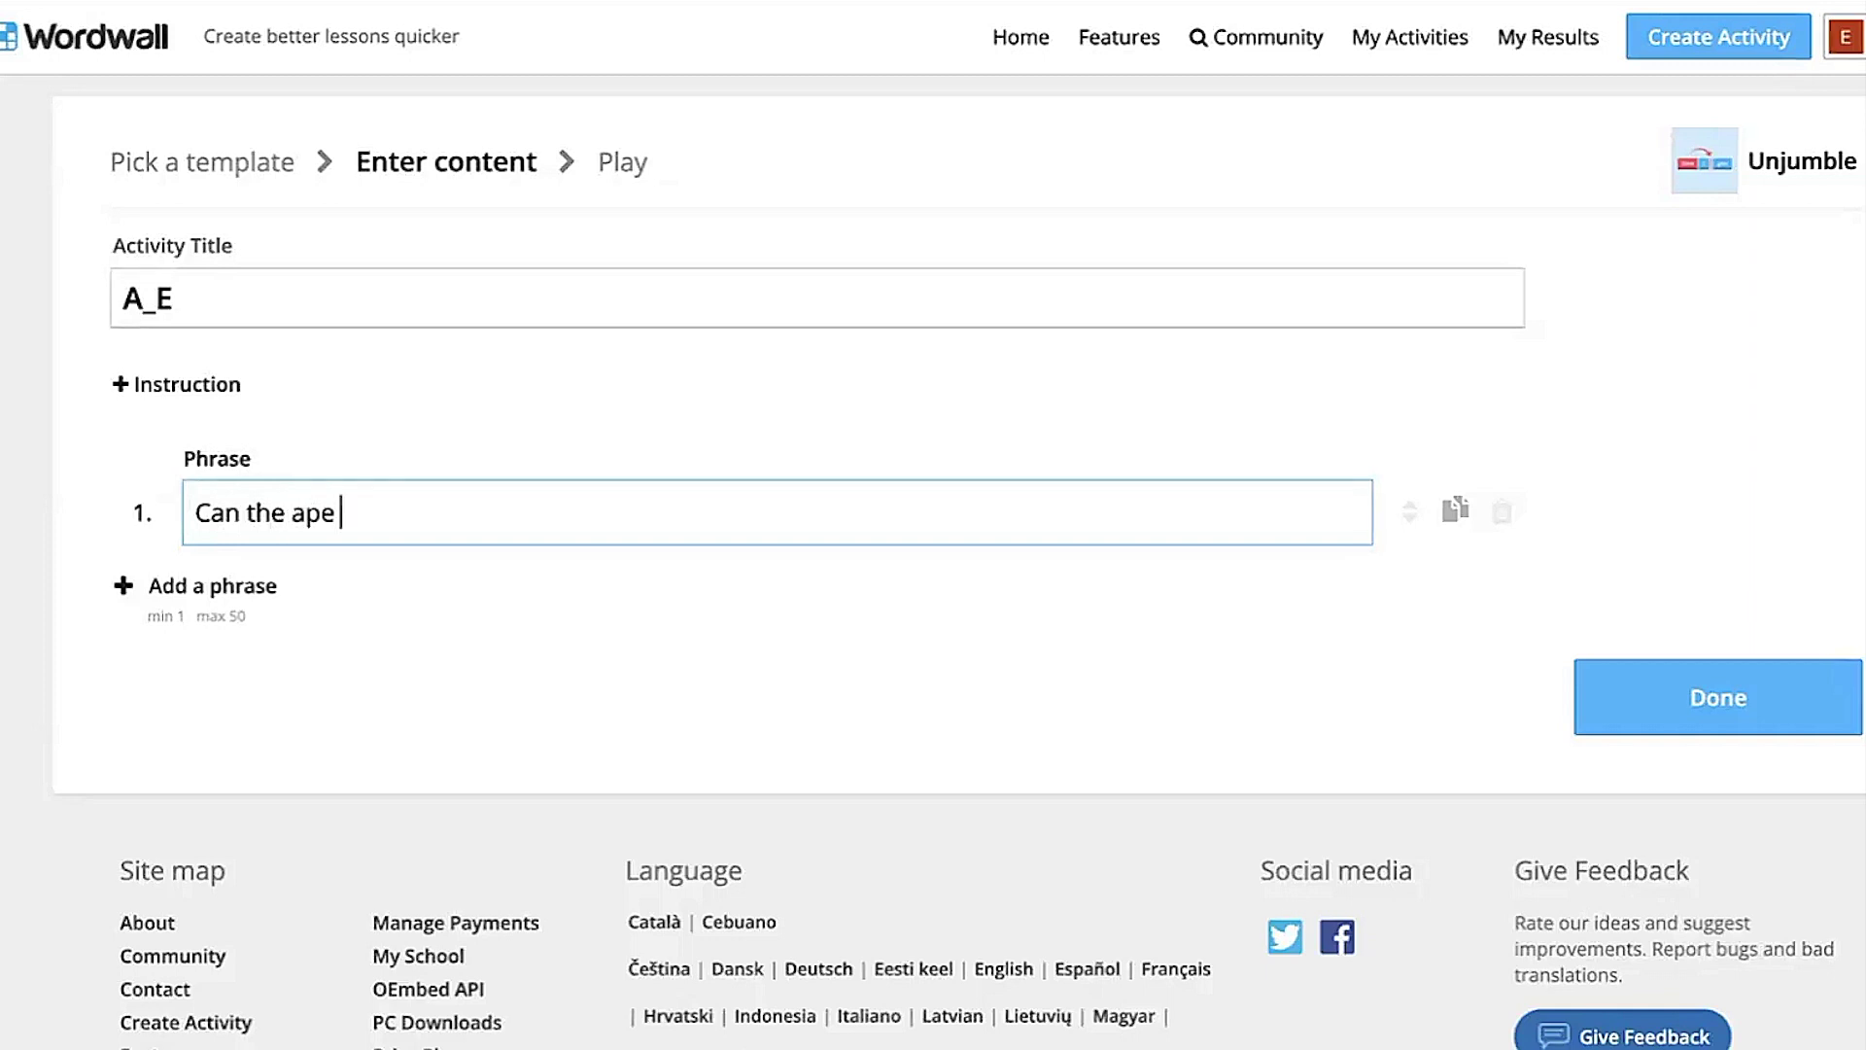
{"action": "type", "text": "wave?"}
{"action": "left_click", "coordinate": [238, 587]}
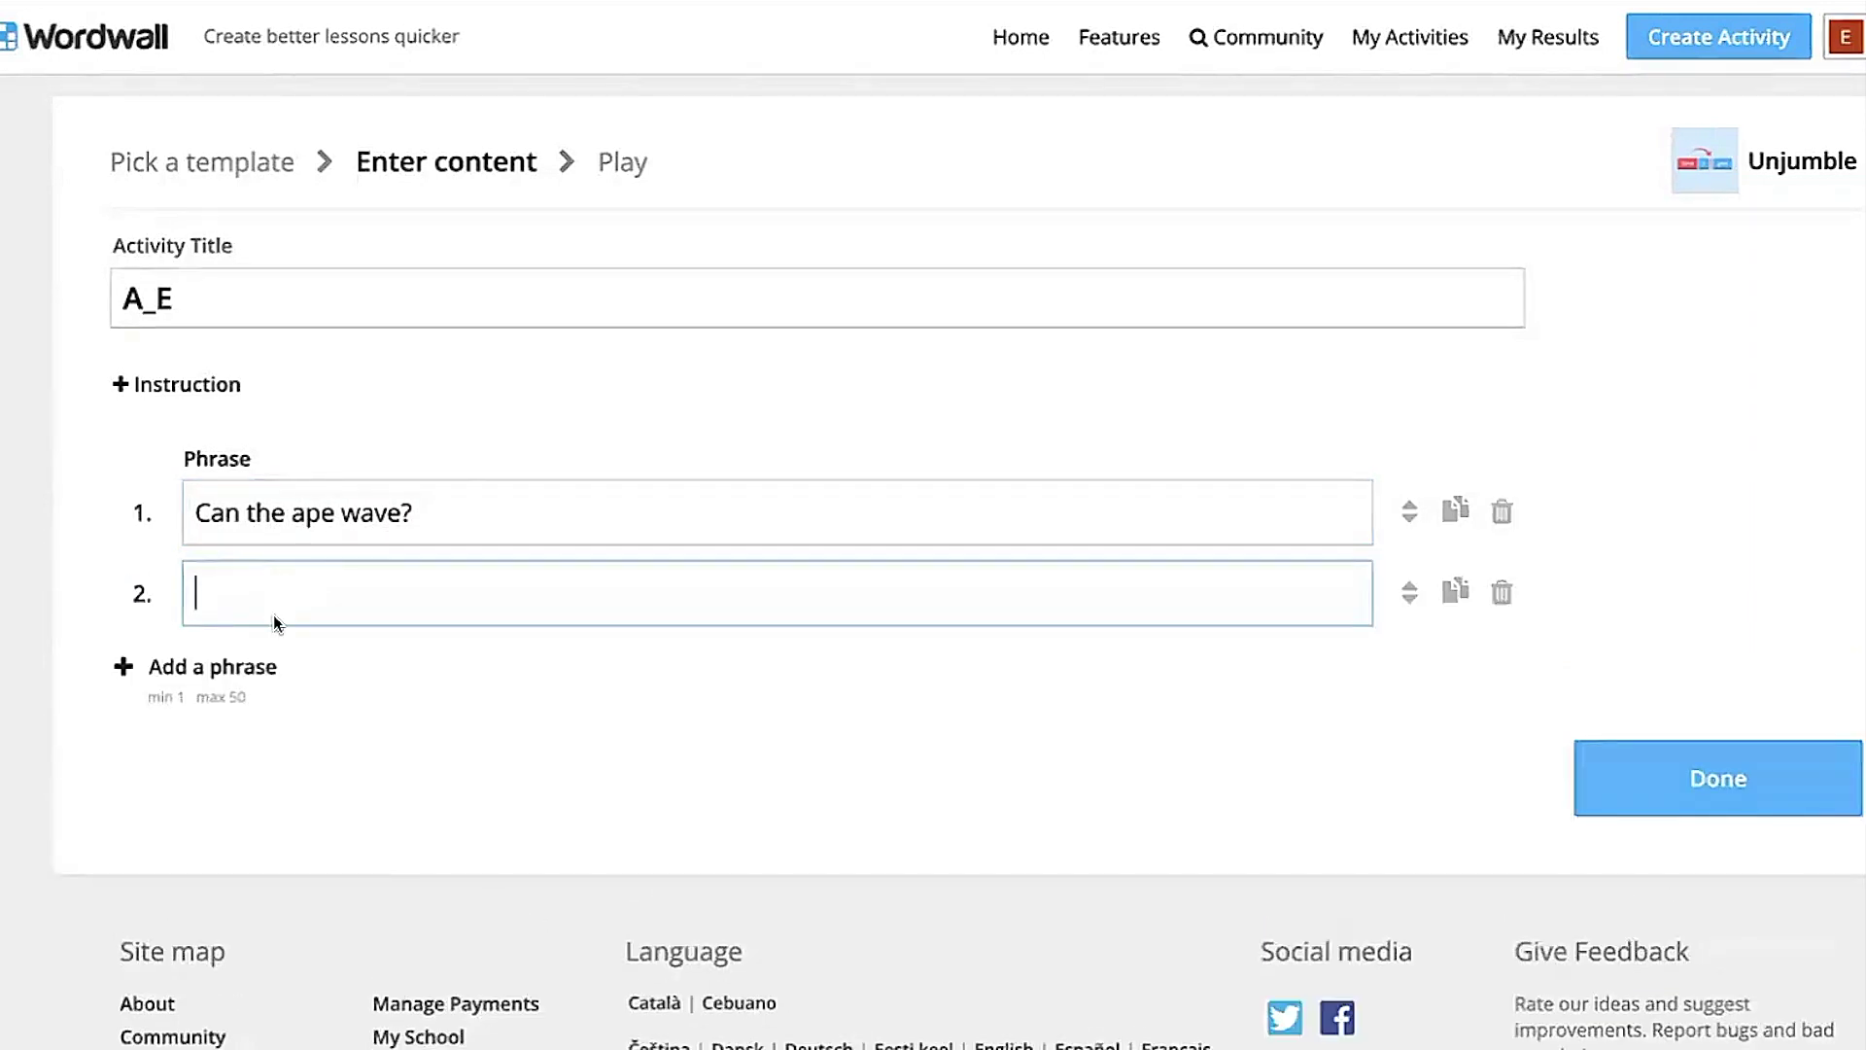
{"action": "type", "text": "Can Jane pet the tame cat? Nate and I hid in the cave."}
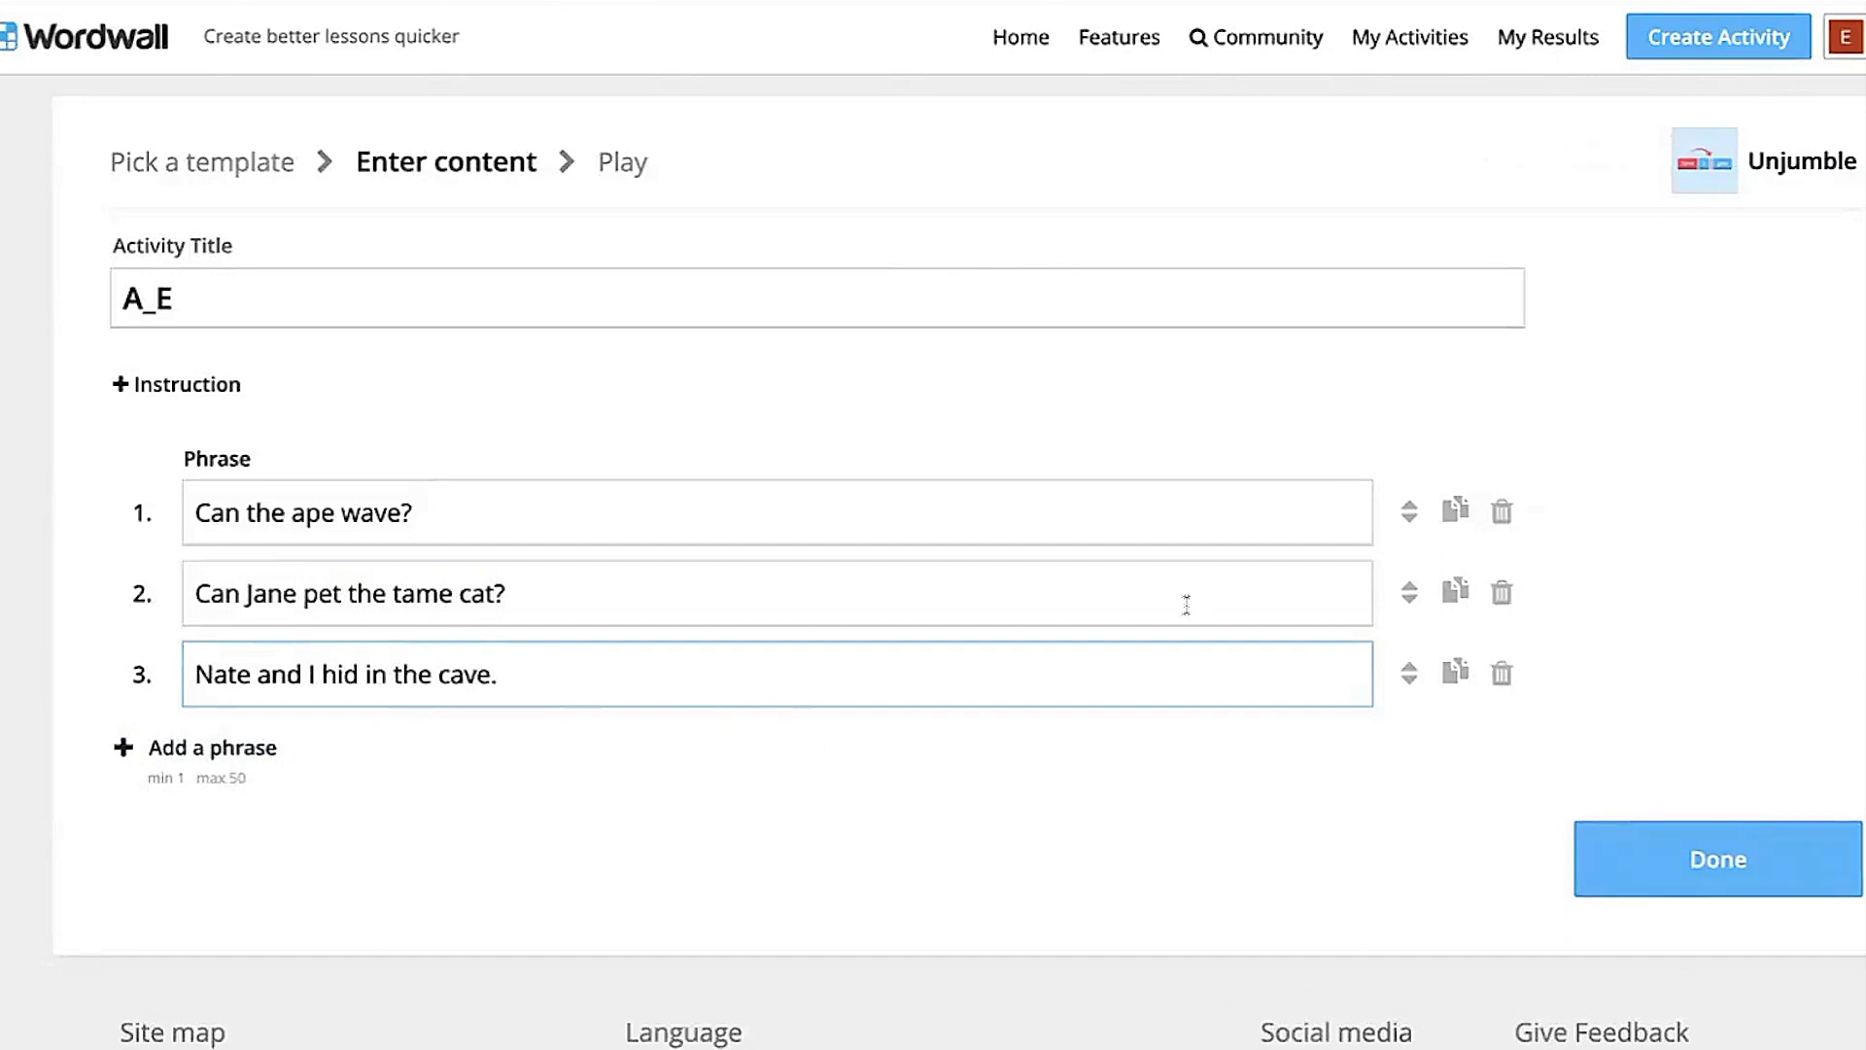
{"action": "scroll", "coordinate": [1186, 608], "scroll_direction": "down", "scroll_amount": 4}
{"action": "left_click", "coordinate": [1606, 479]}
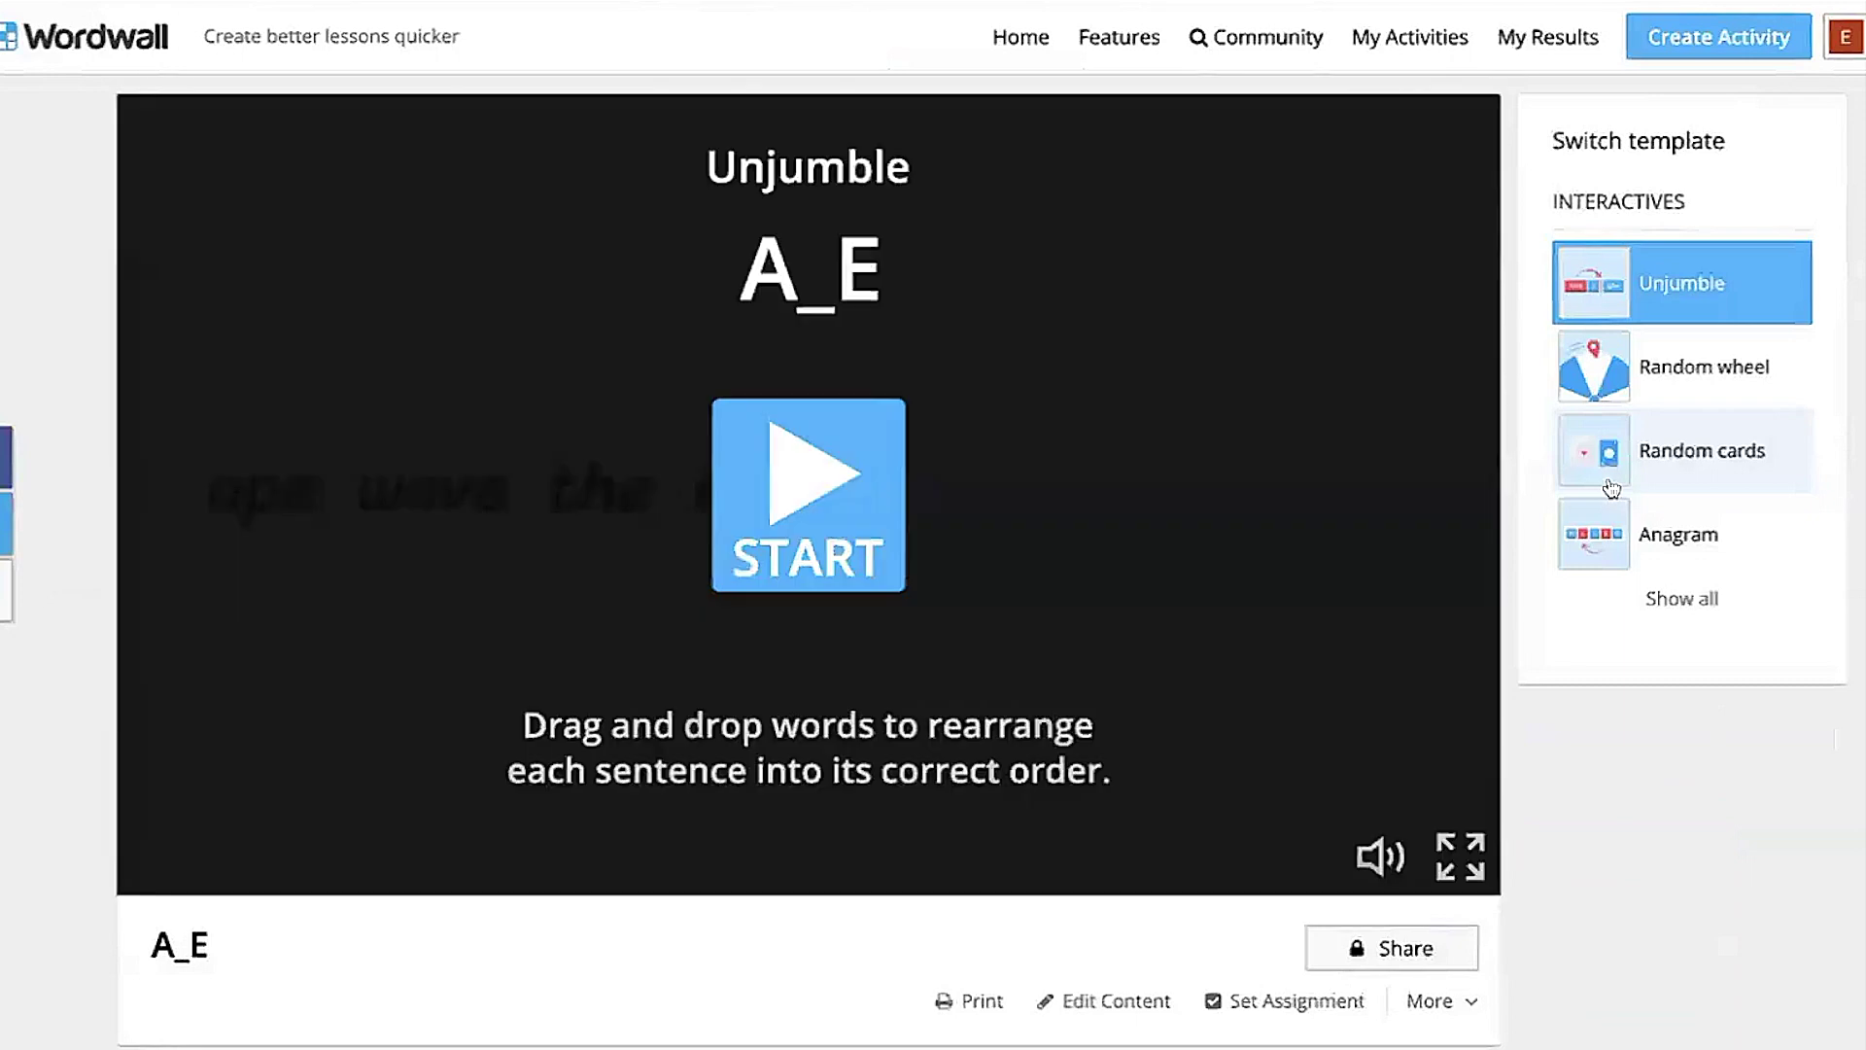
Play the Unjumble game, reordering the first sentence's words into "Can the ape wave?", and show the answers once the game is complete.
{"action": "left_click", "coordinate": [827, 489]}
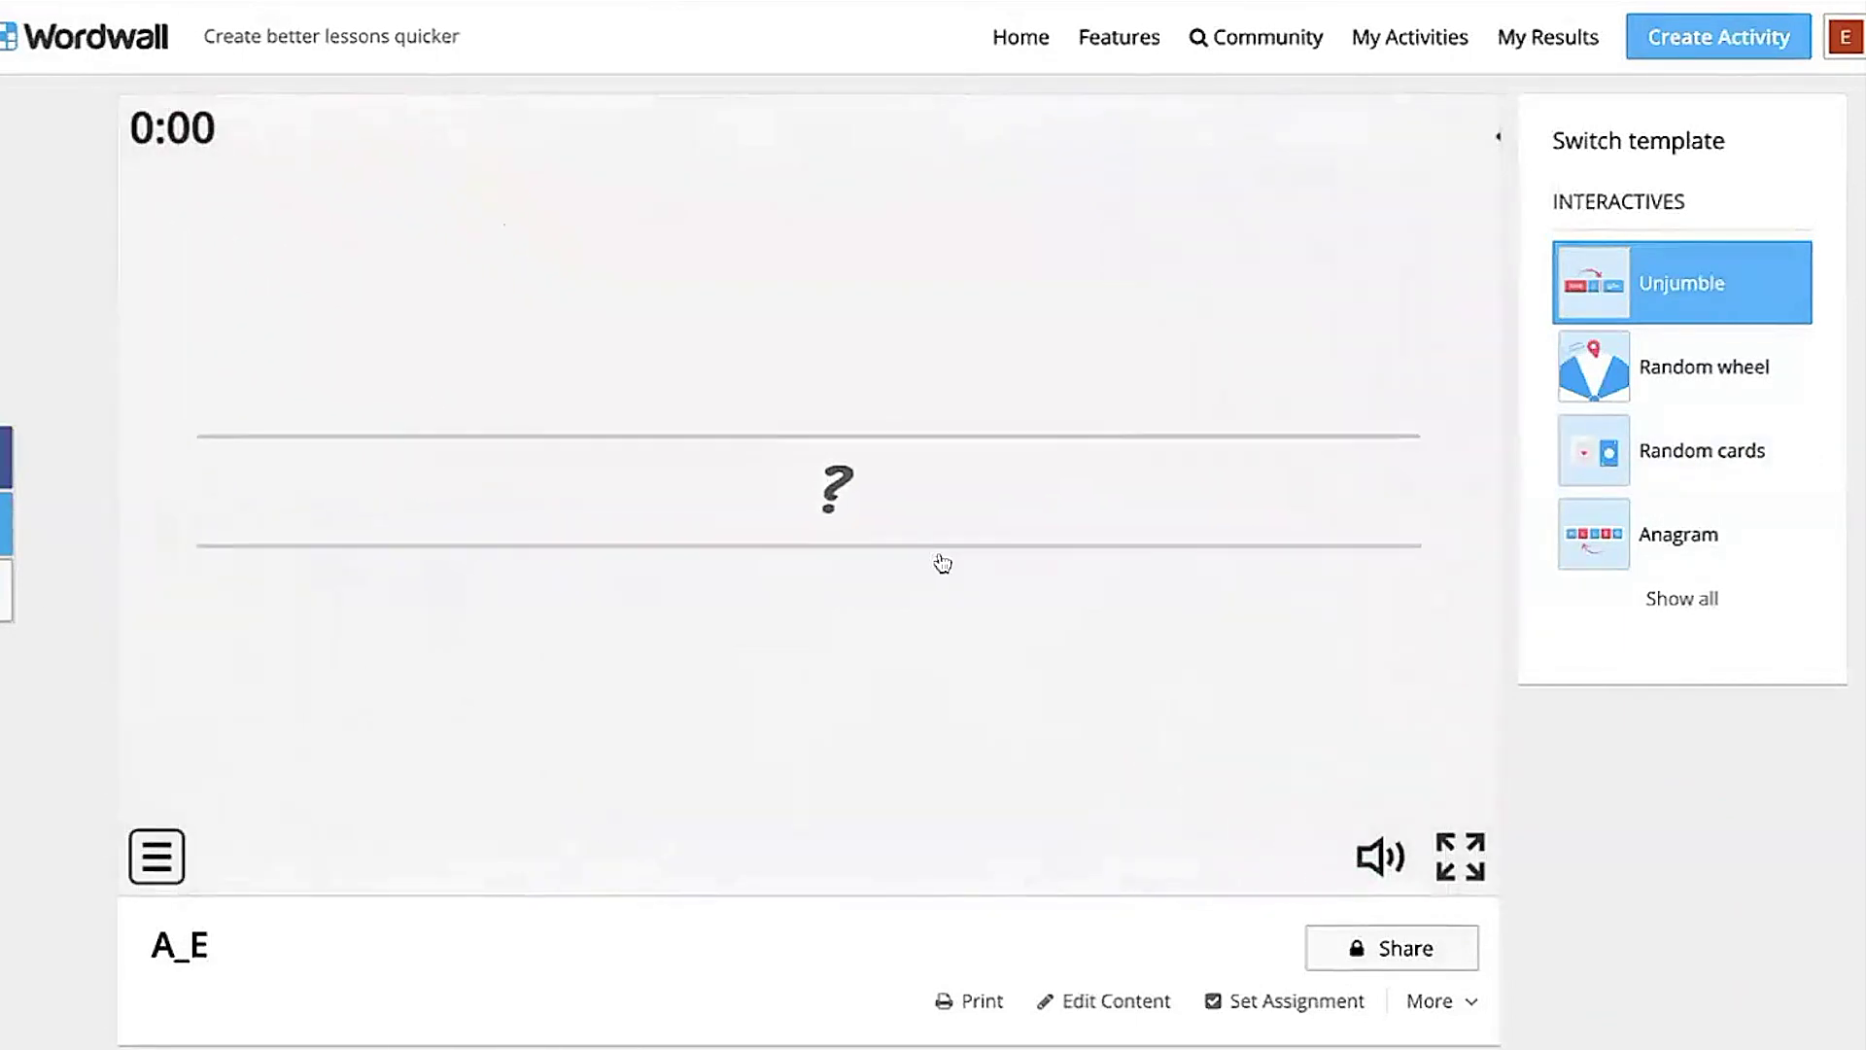
{"action": "scroll", "coordinate": [1015, 635], "scroll_direction": "down", "scroll_amount": 5}
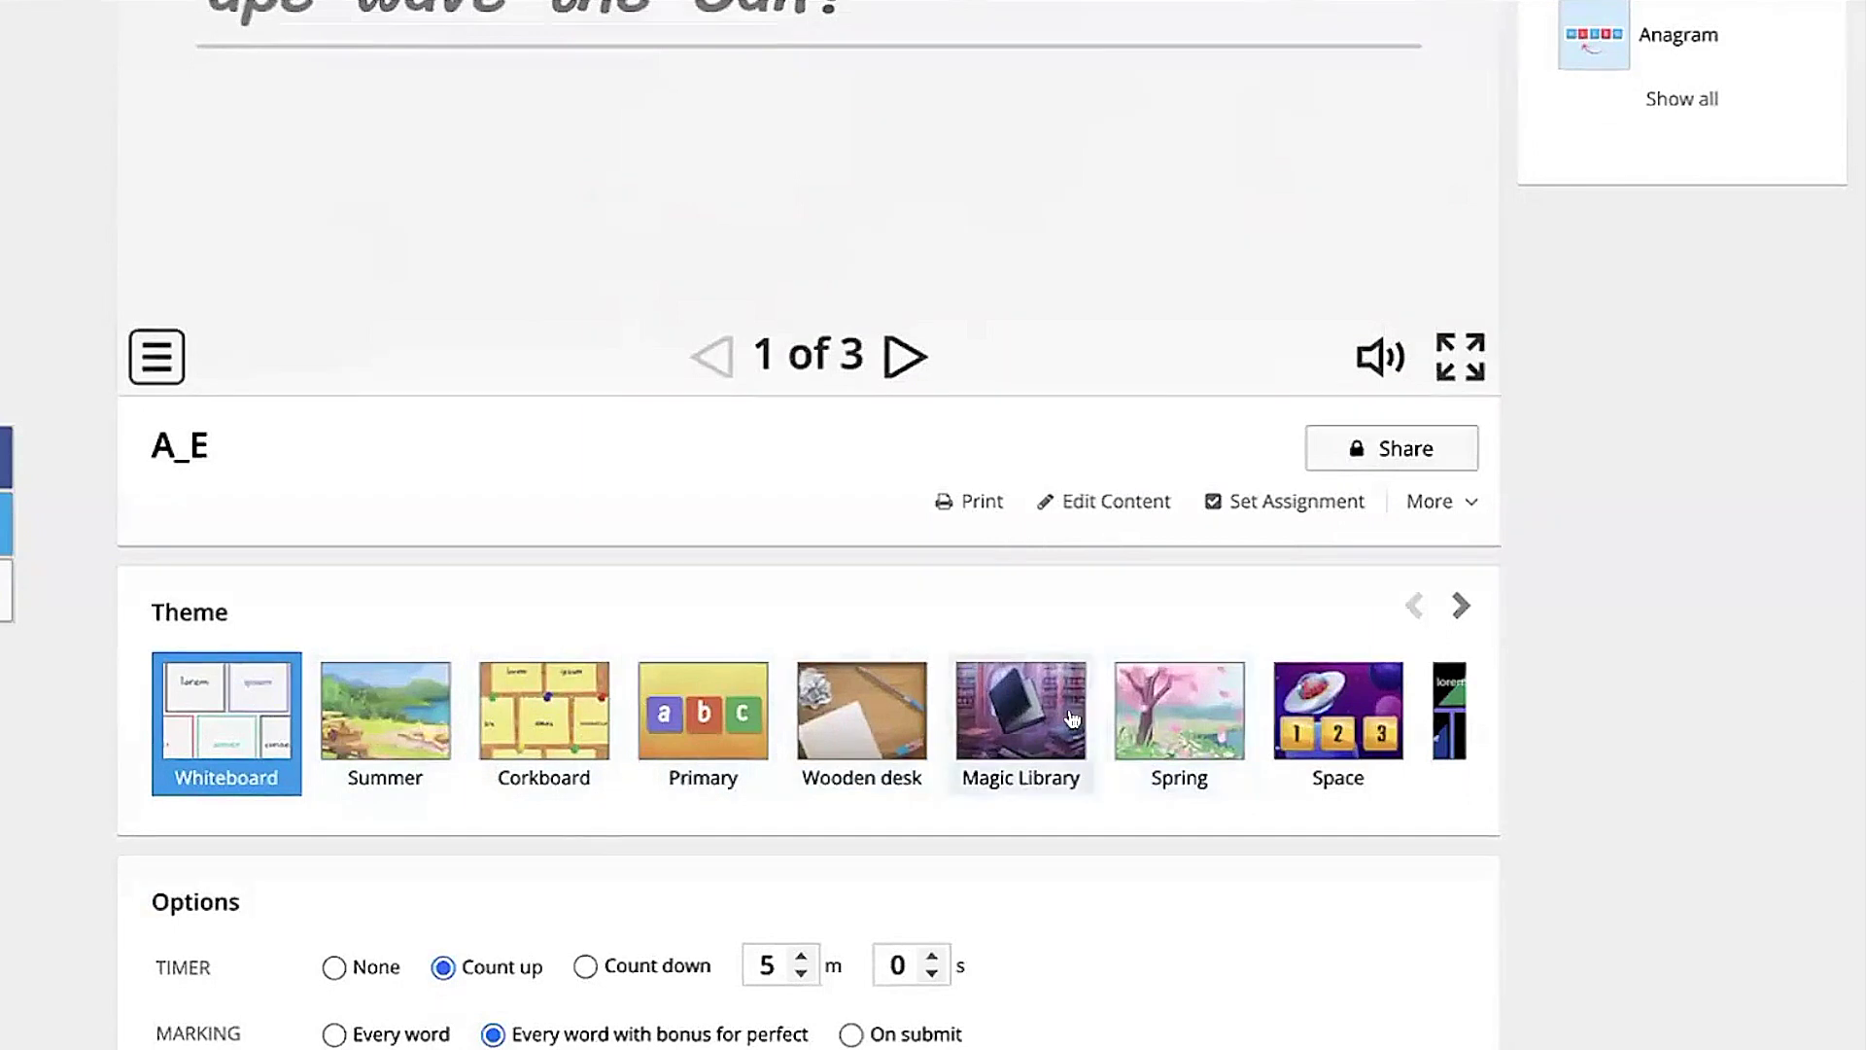
{"action": "scroll", "coordinate": [1013, 562], "scroll_direction": "up", "scroll_amount": 5}
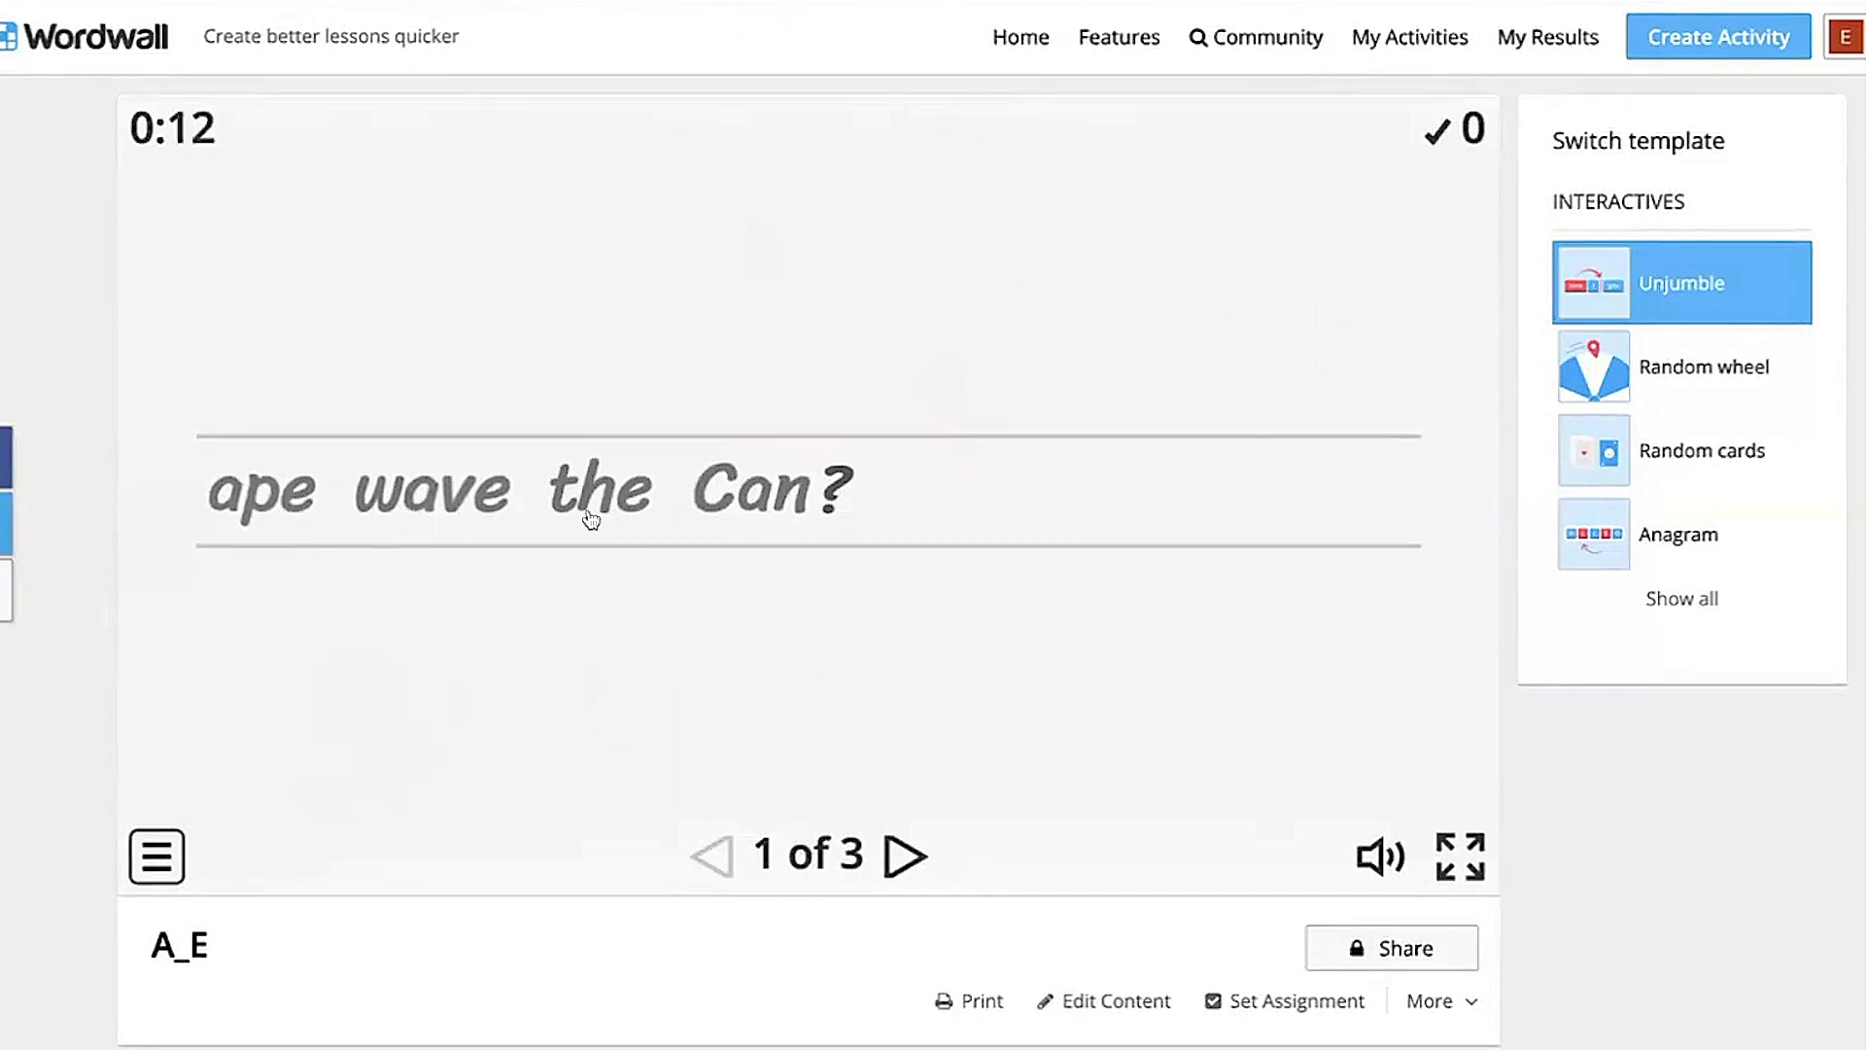
{"action": "left_click_drag", "start_coordinate": [779, 493], "coordinate": [206, 474]}
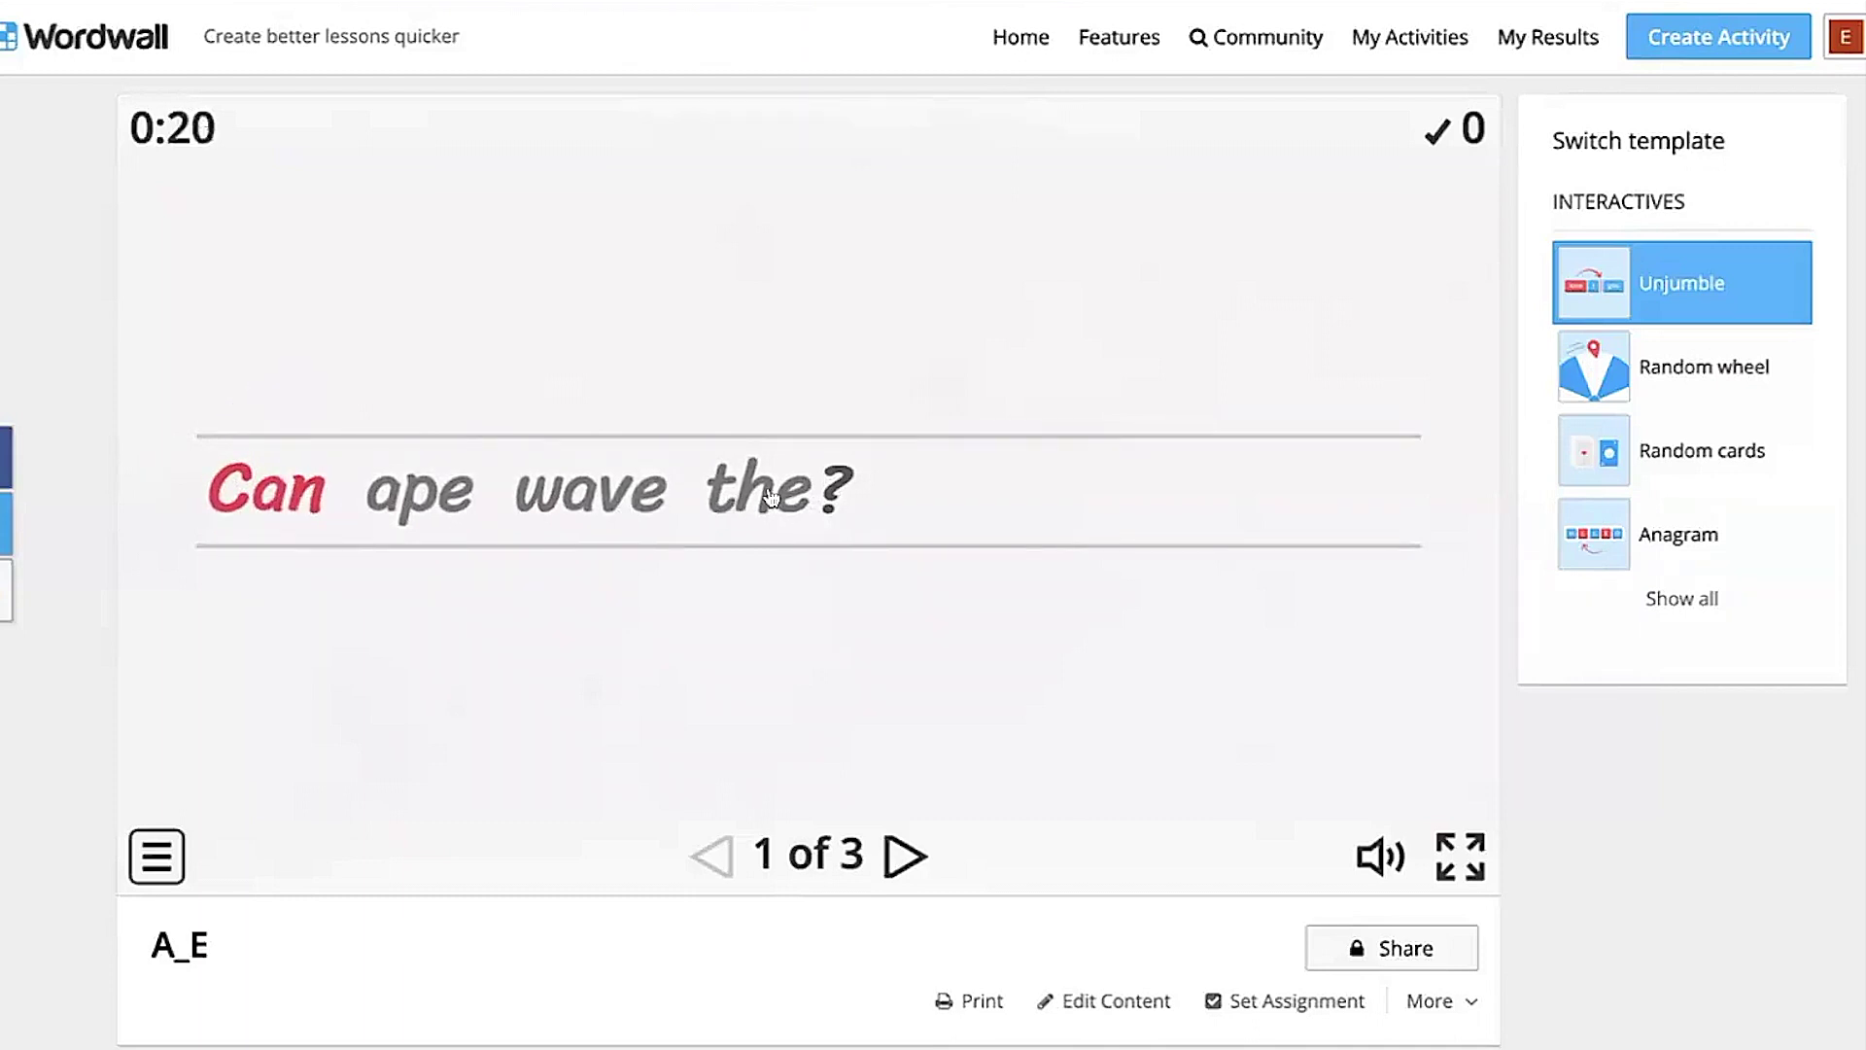
{"action": "left_click_drag", "start_coordinate": [770, 496], "coordinate": [398, 486]}
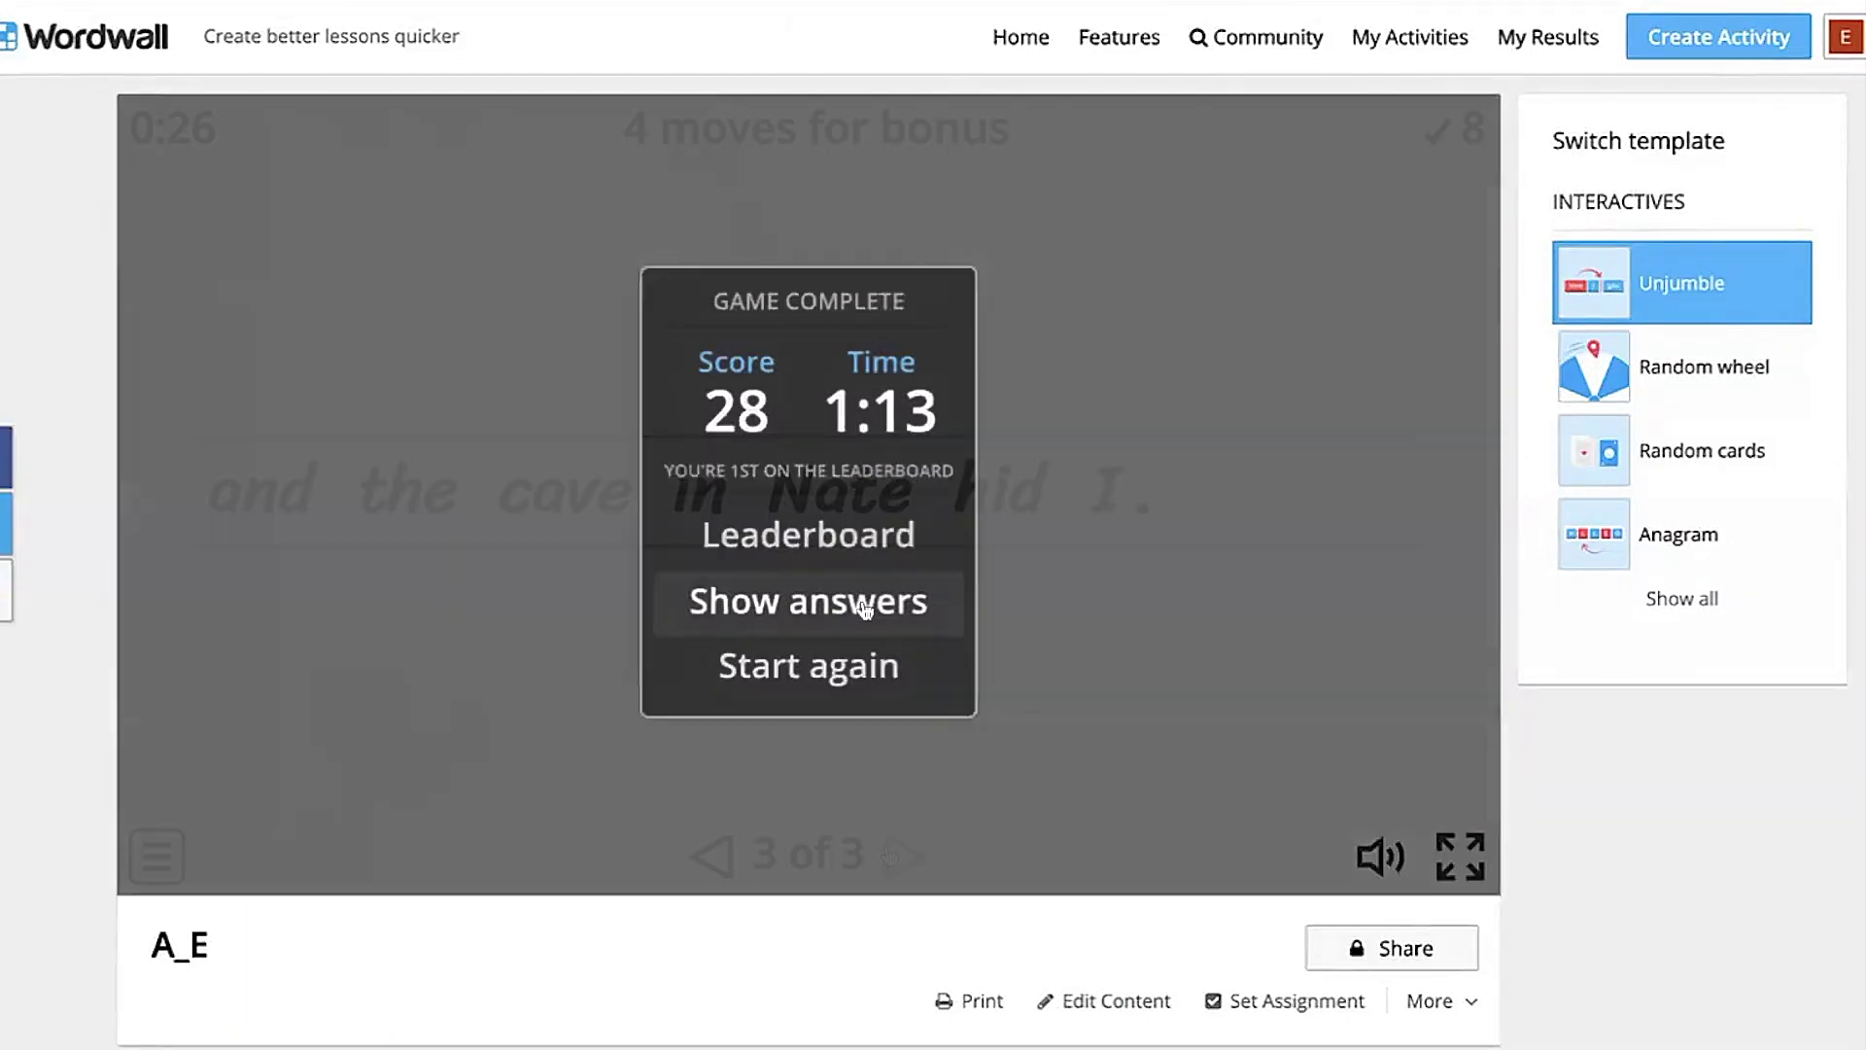
{"action": "left_click", "coordinate": [854, 604]}
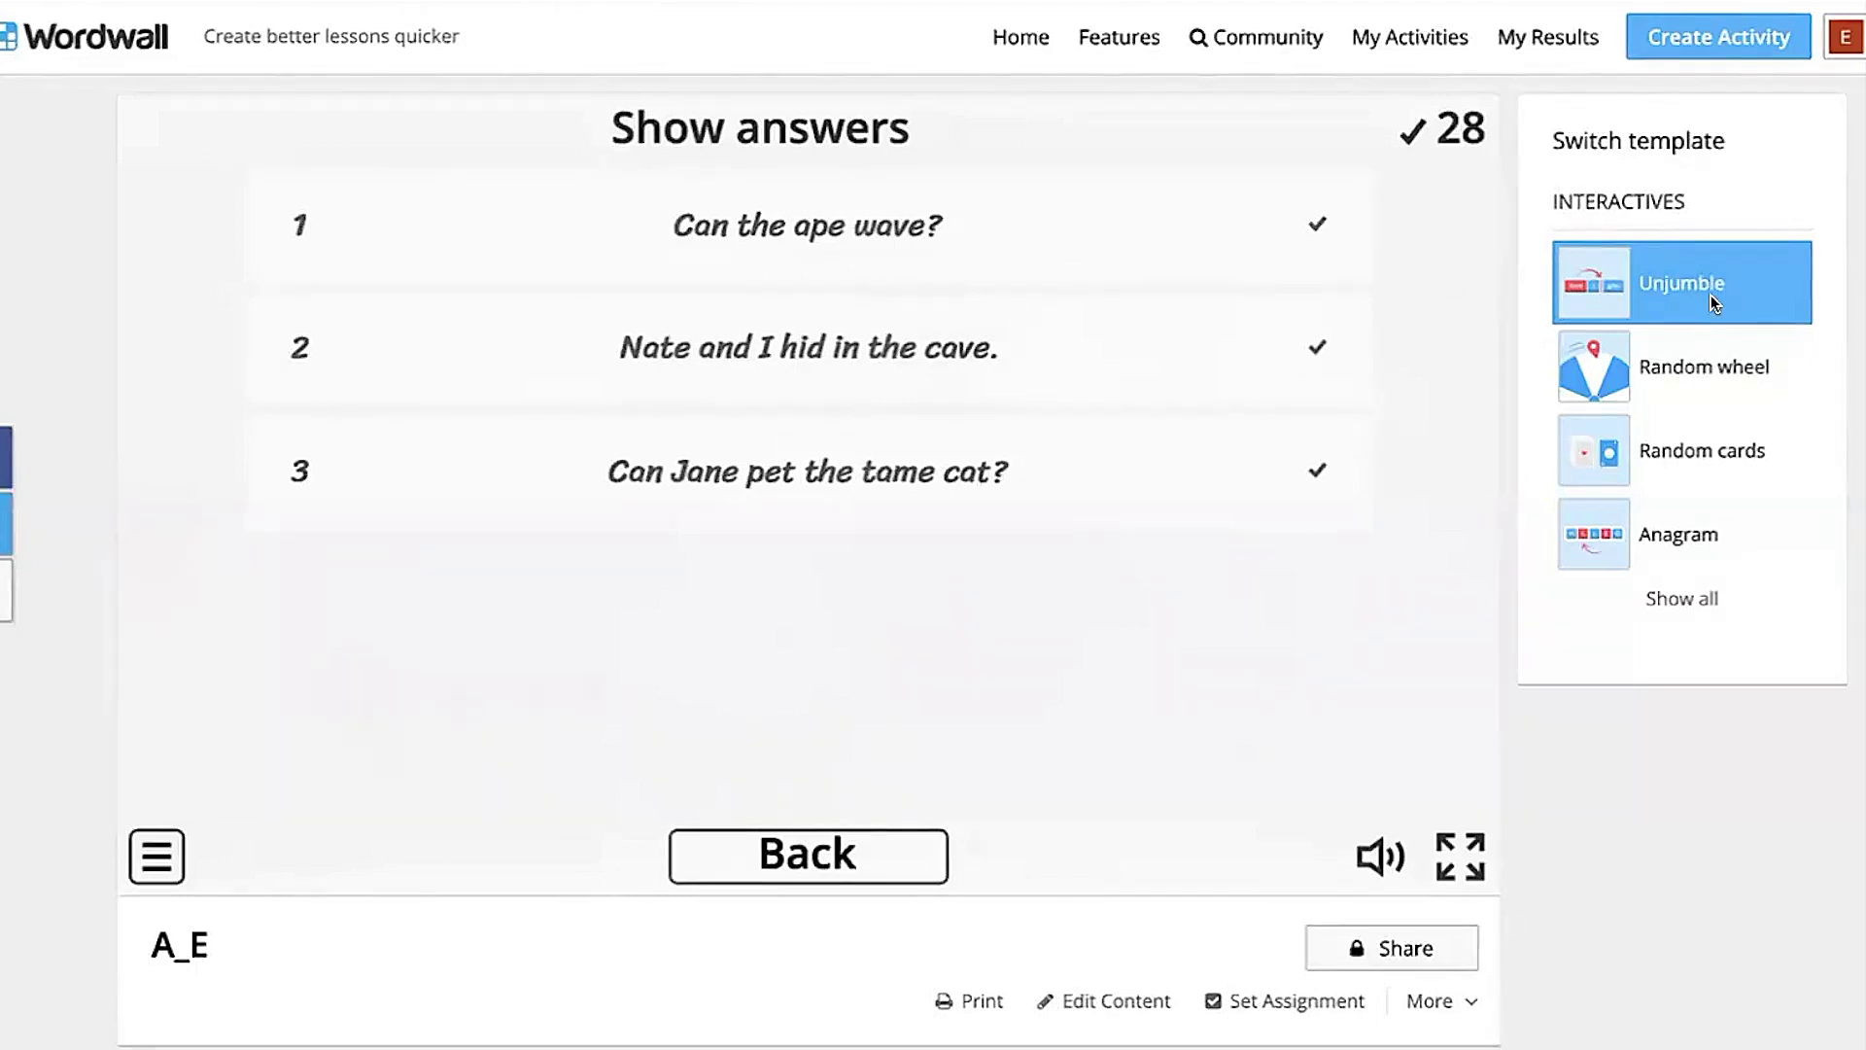
Switch the activity to the Random wheel template, start it, spin the wheel once and eliminate the selected sentence.
{"action": "left_click", "coordinate": [1710, 377]}
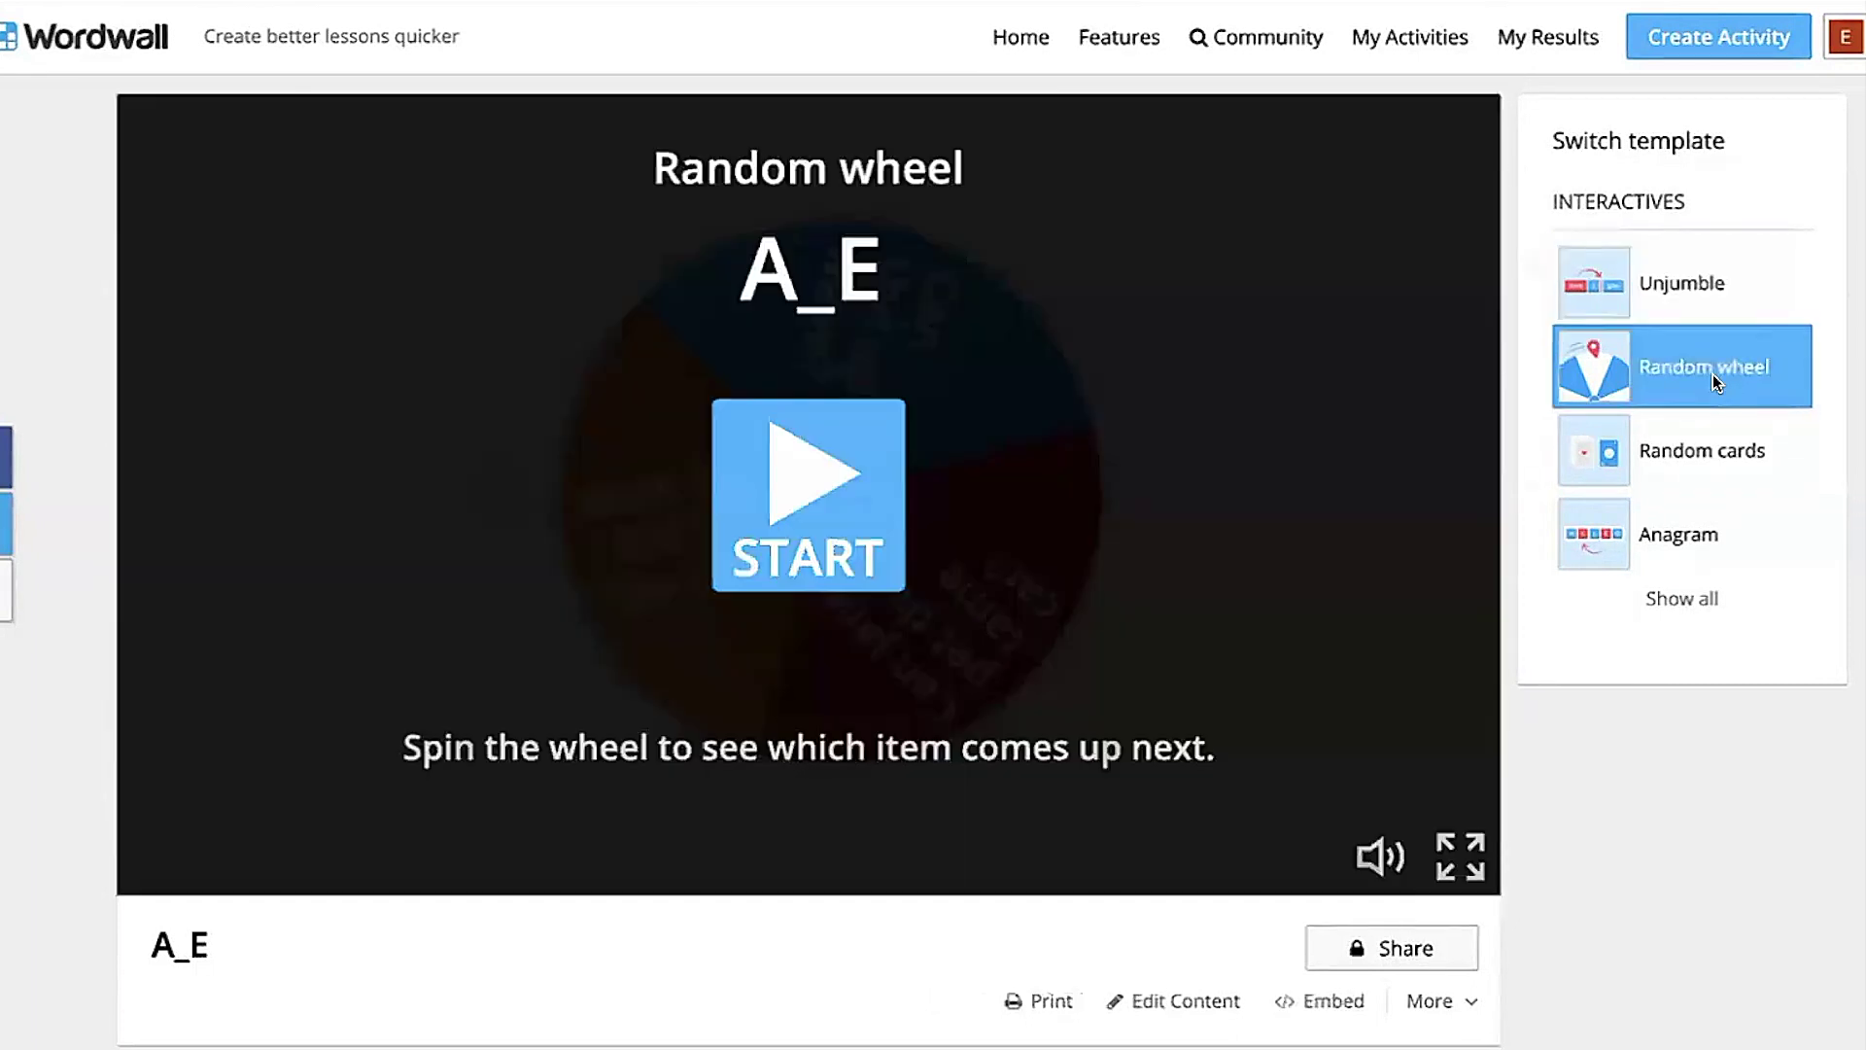
{"action": "left_click", "coordinate": [816, 493]}
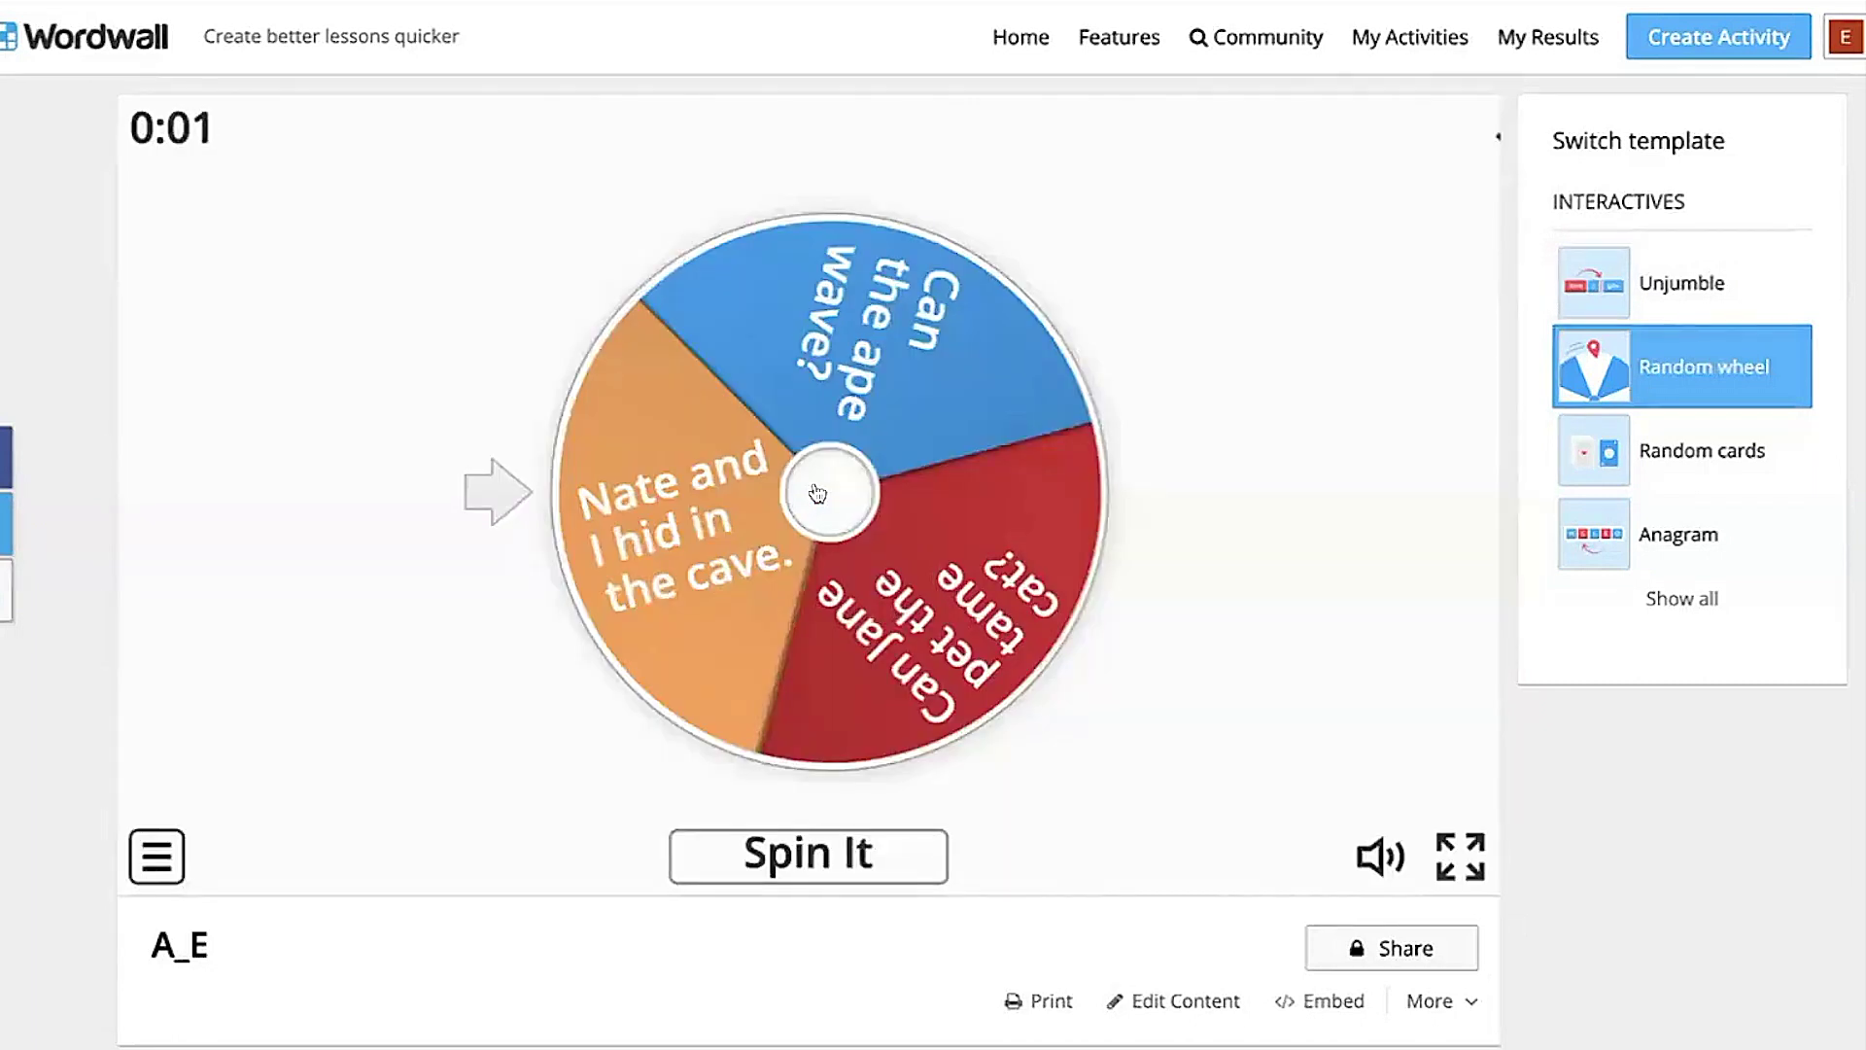
{"action": "left_click", "coordinate": [761, 855]}
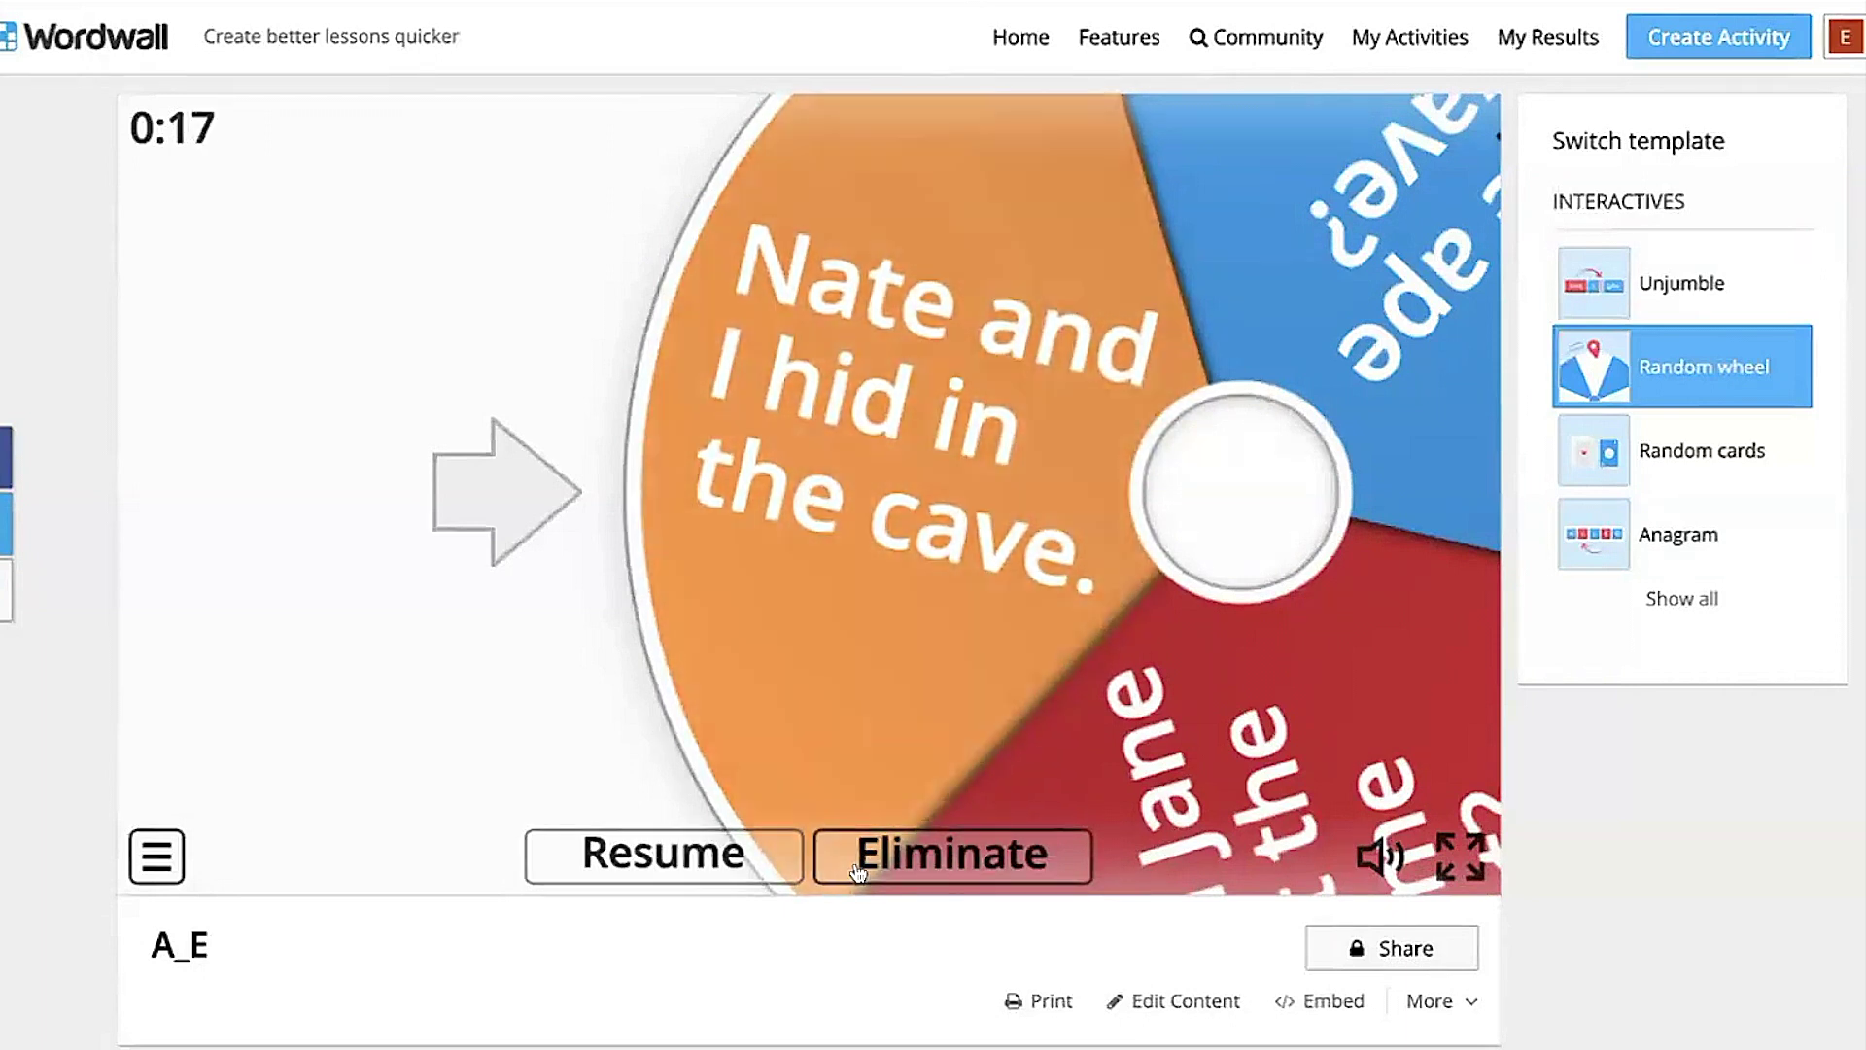
{"action": "left_click", "coordinate": [857, 872]}
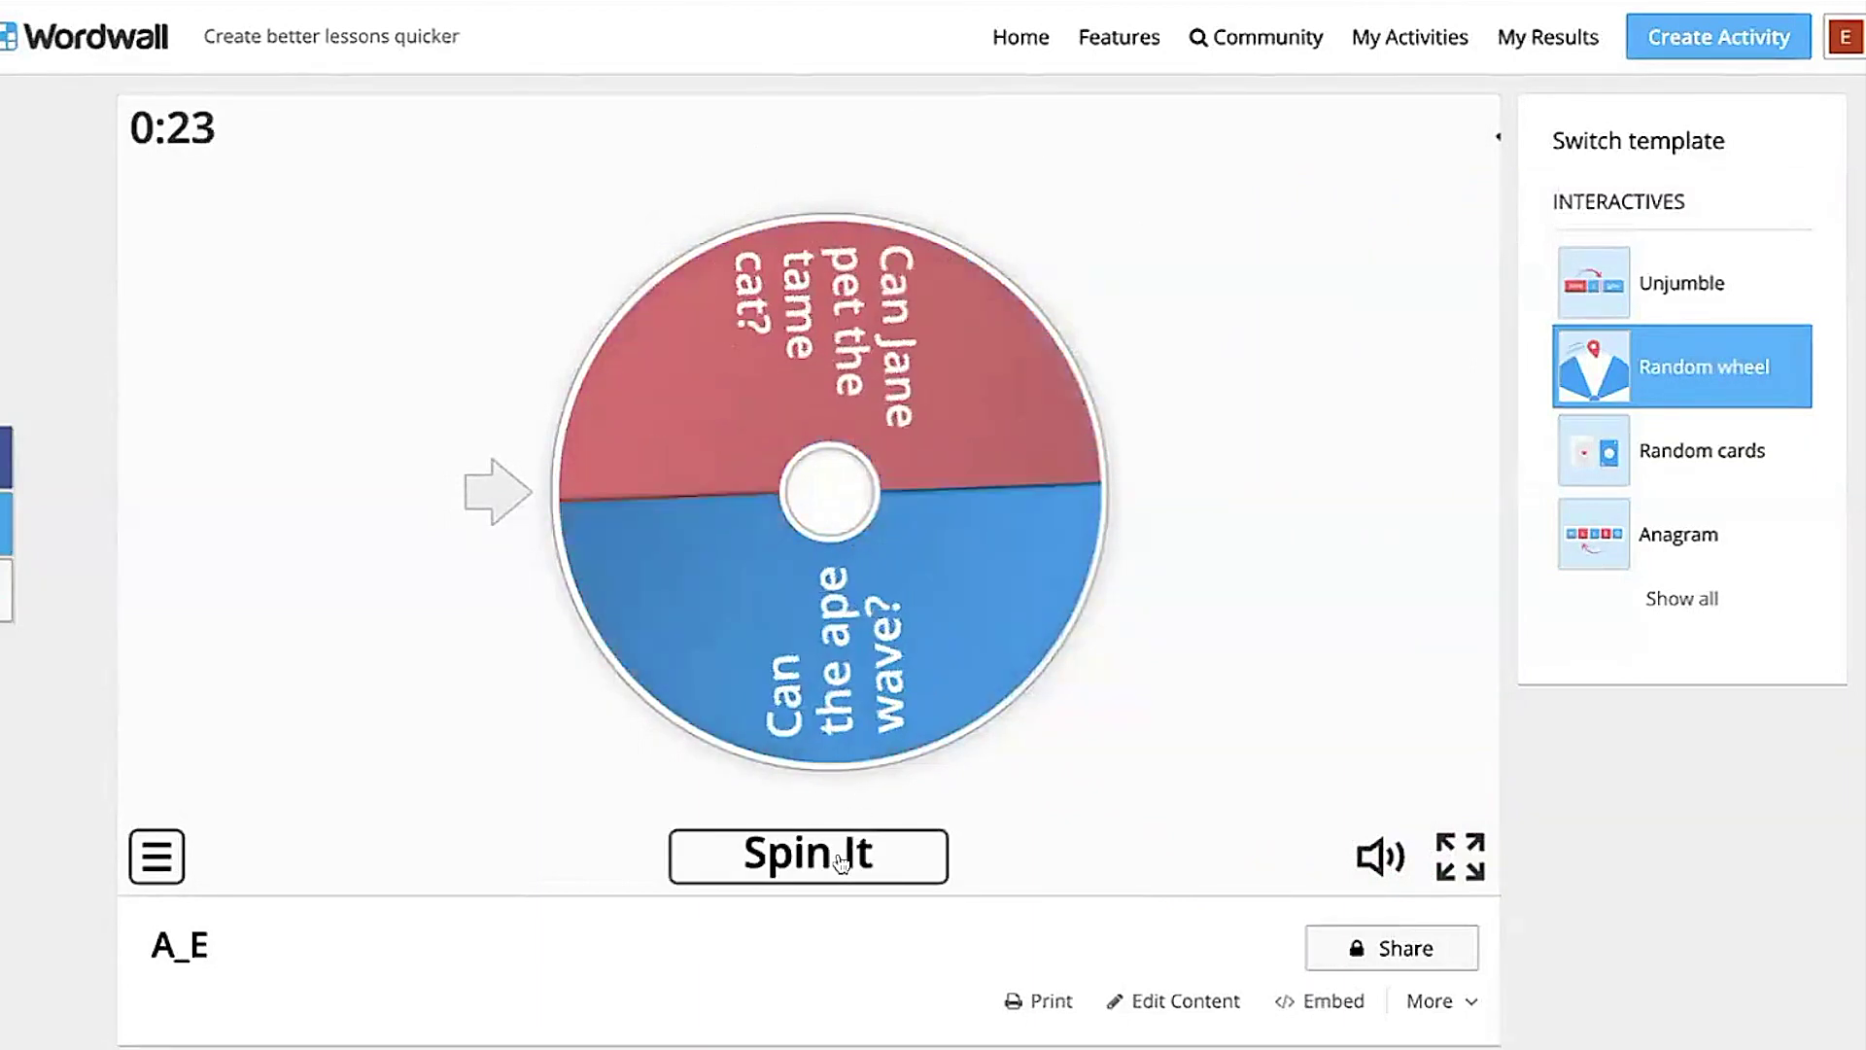
Spin the random wheel again with the two remaining sentences and eliminate the one it selects.
{"action": "left_click", "coordinate": [842, 862]}
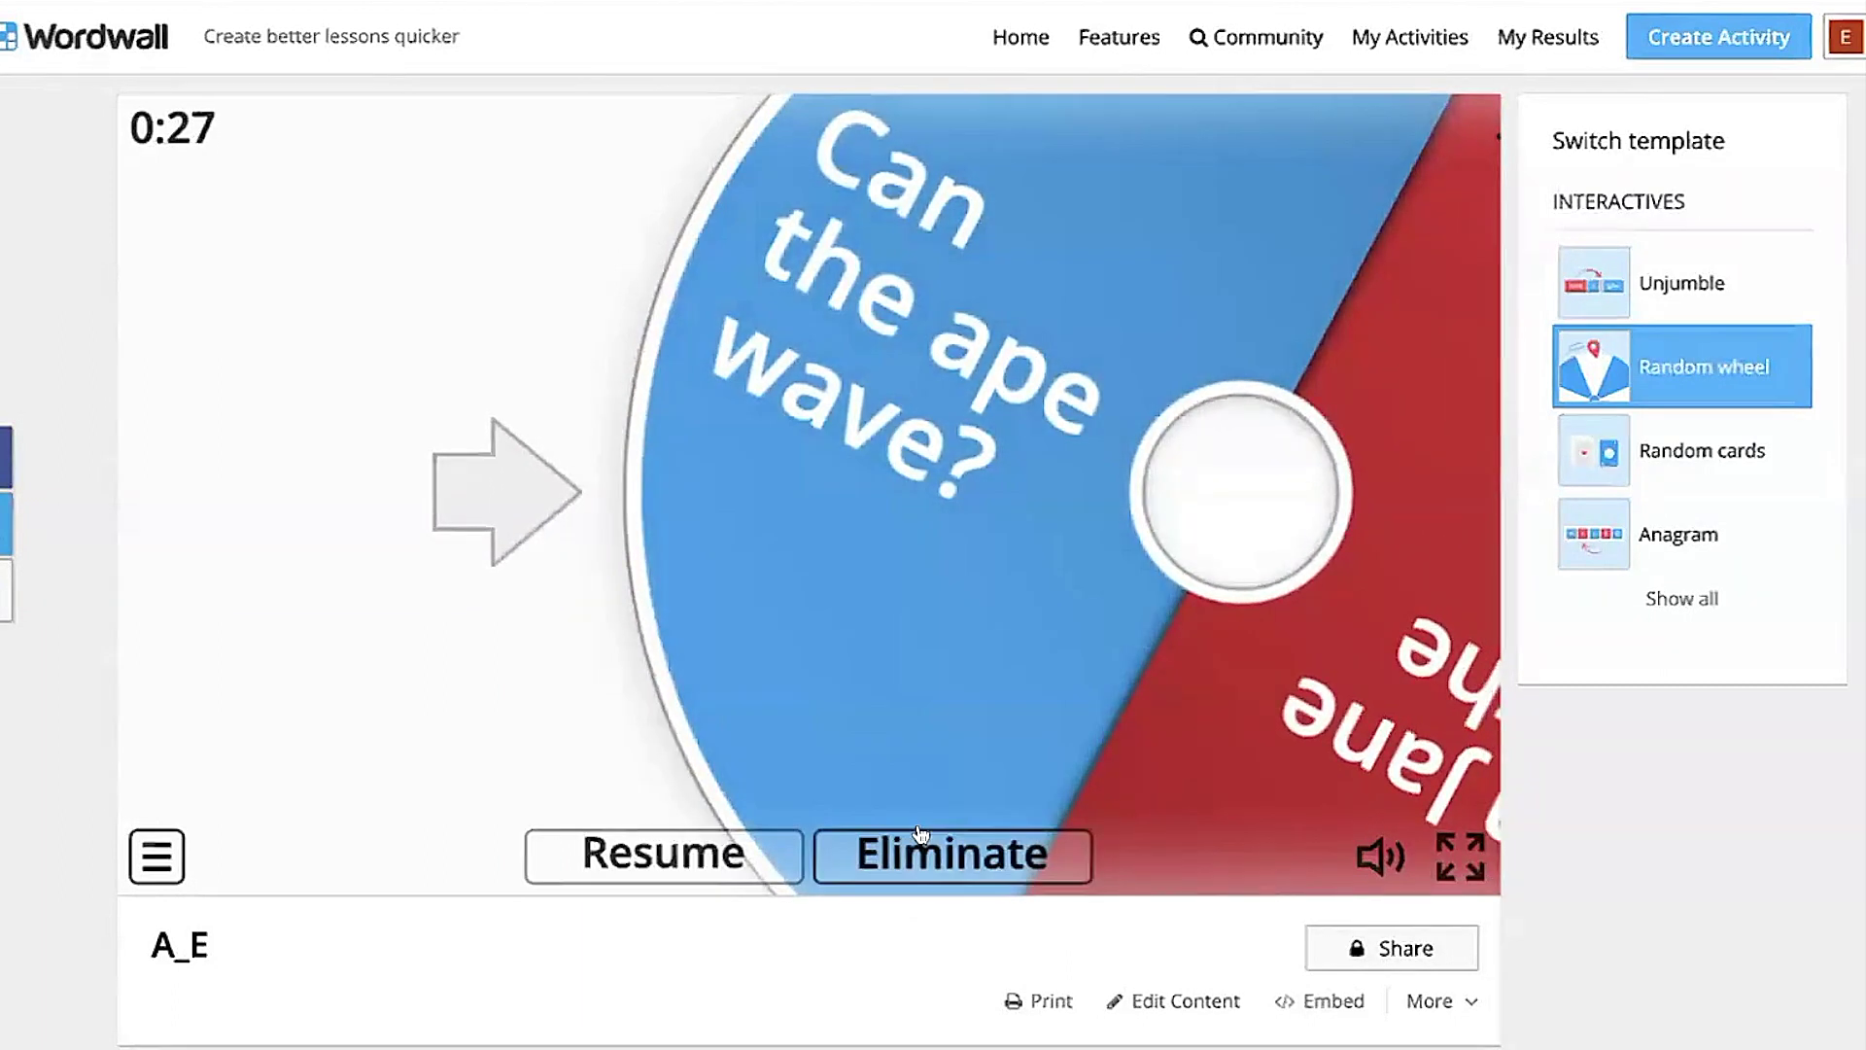
{"action": "left_click", "coordinate": [919, 836]}
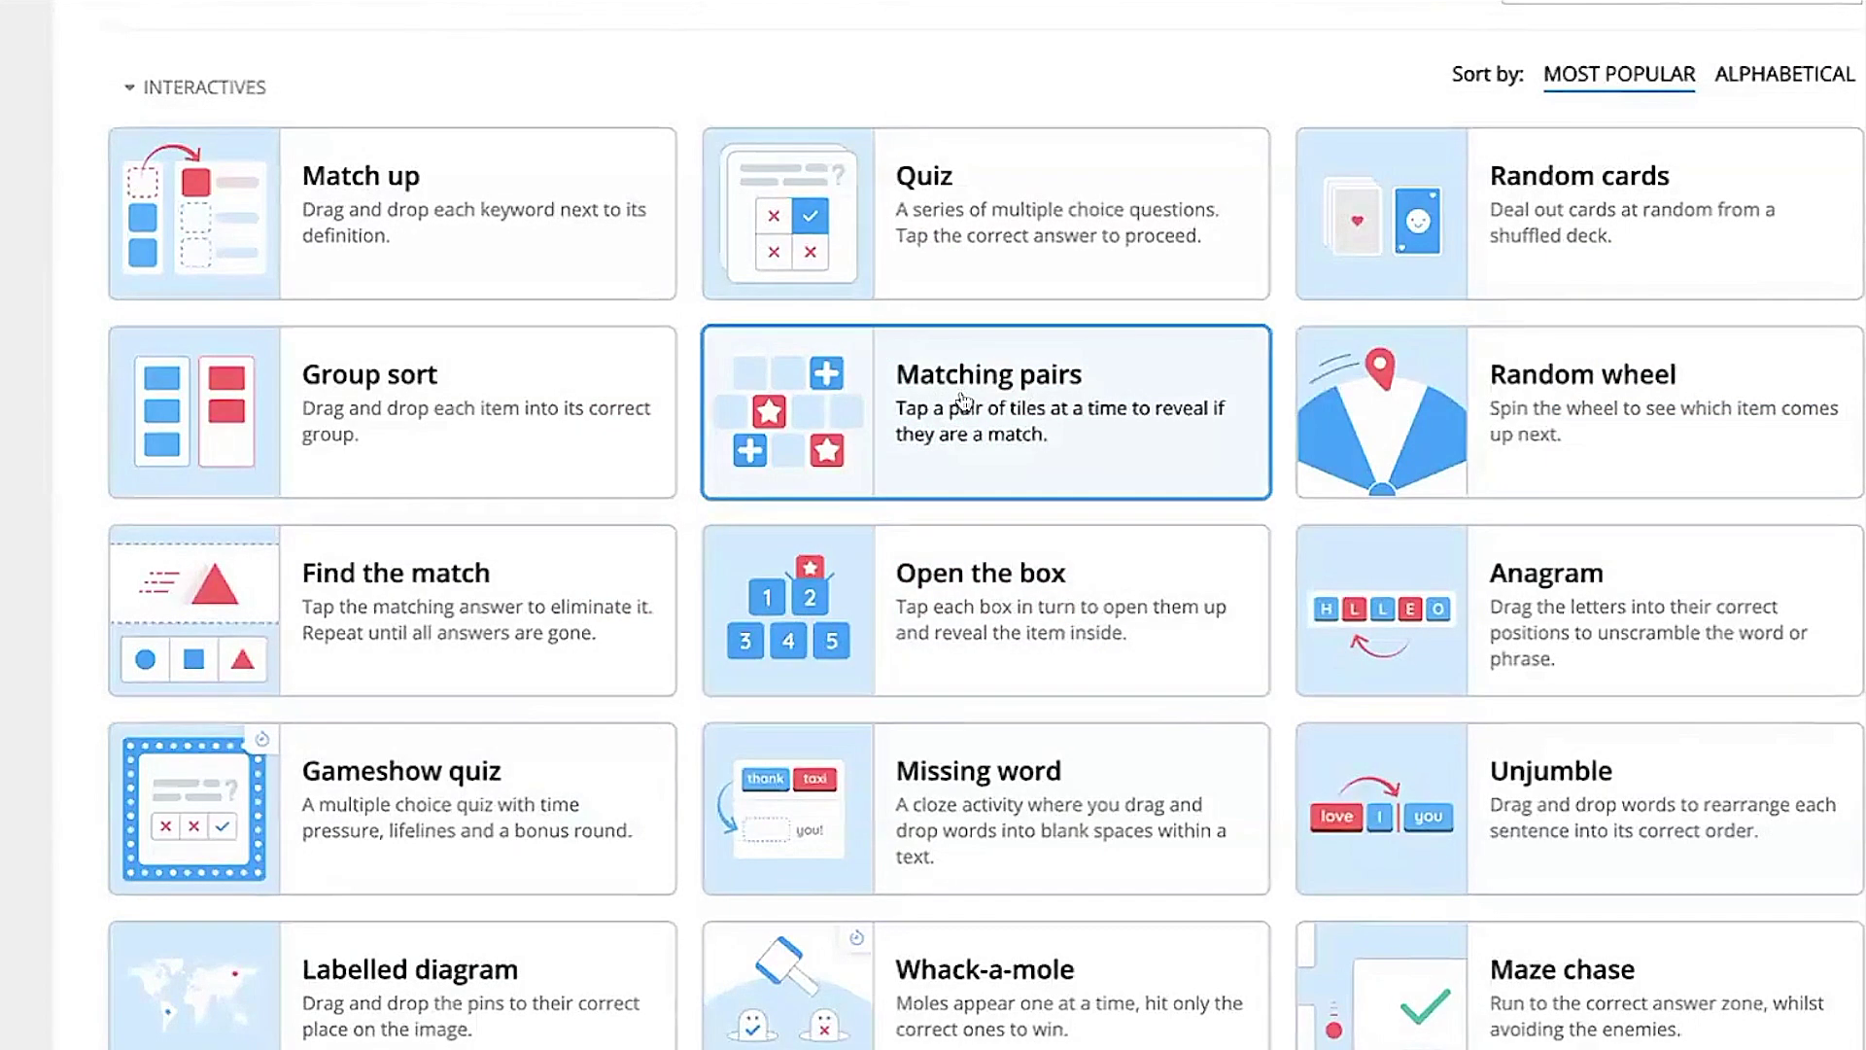
Create a Matching pairs activity with the identical-item pairs cane, wave and cake, and finish the content.
{"action": "left_click", "coordinate": [962, 400]}
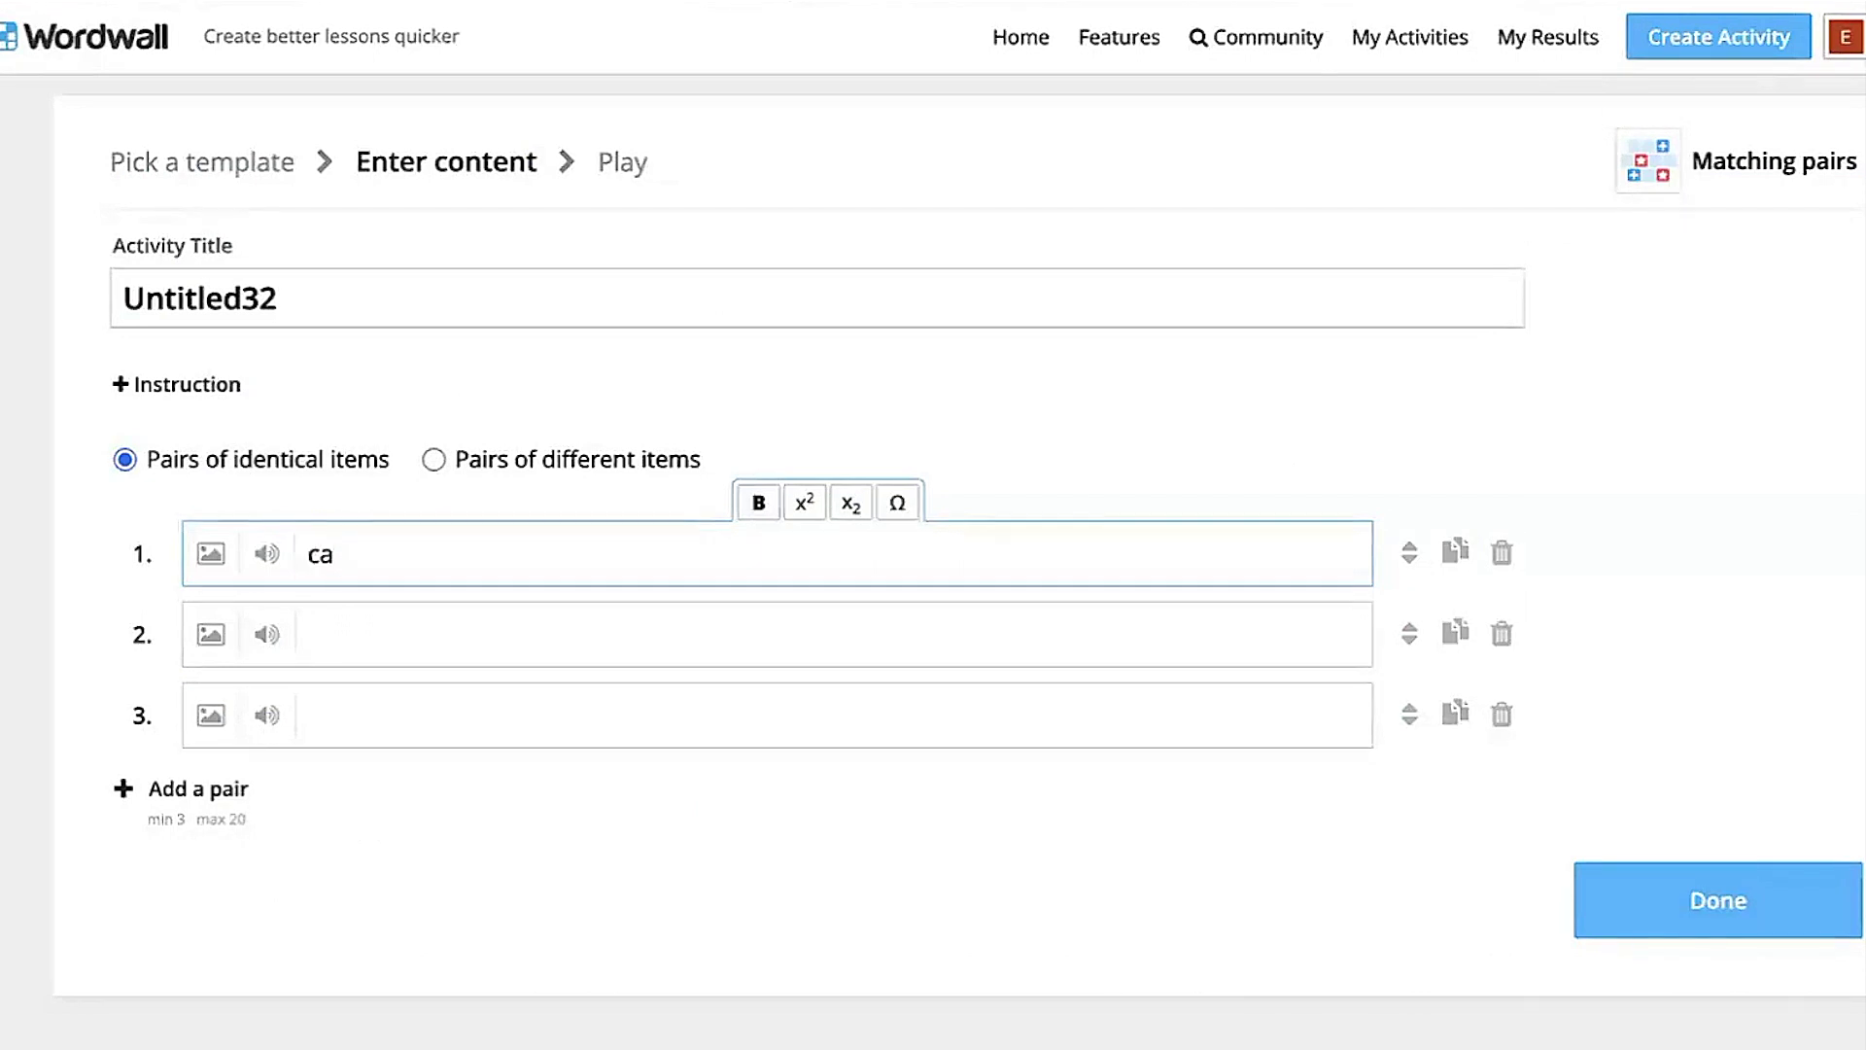
{"action": "left_click", "coordinate": [351, 638]}
{"action": "type", "text": "w"}
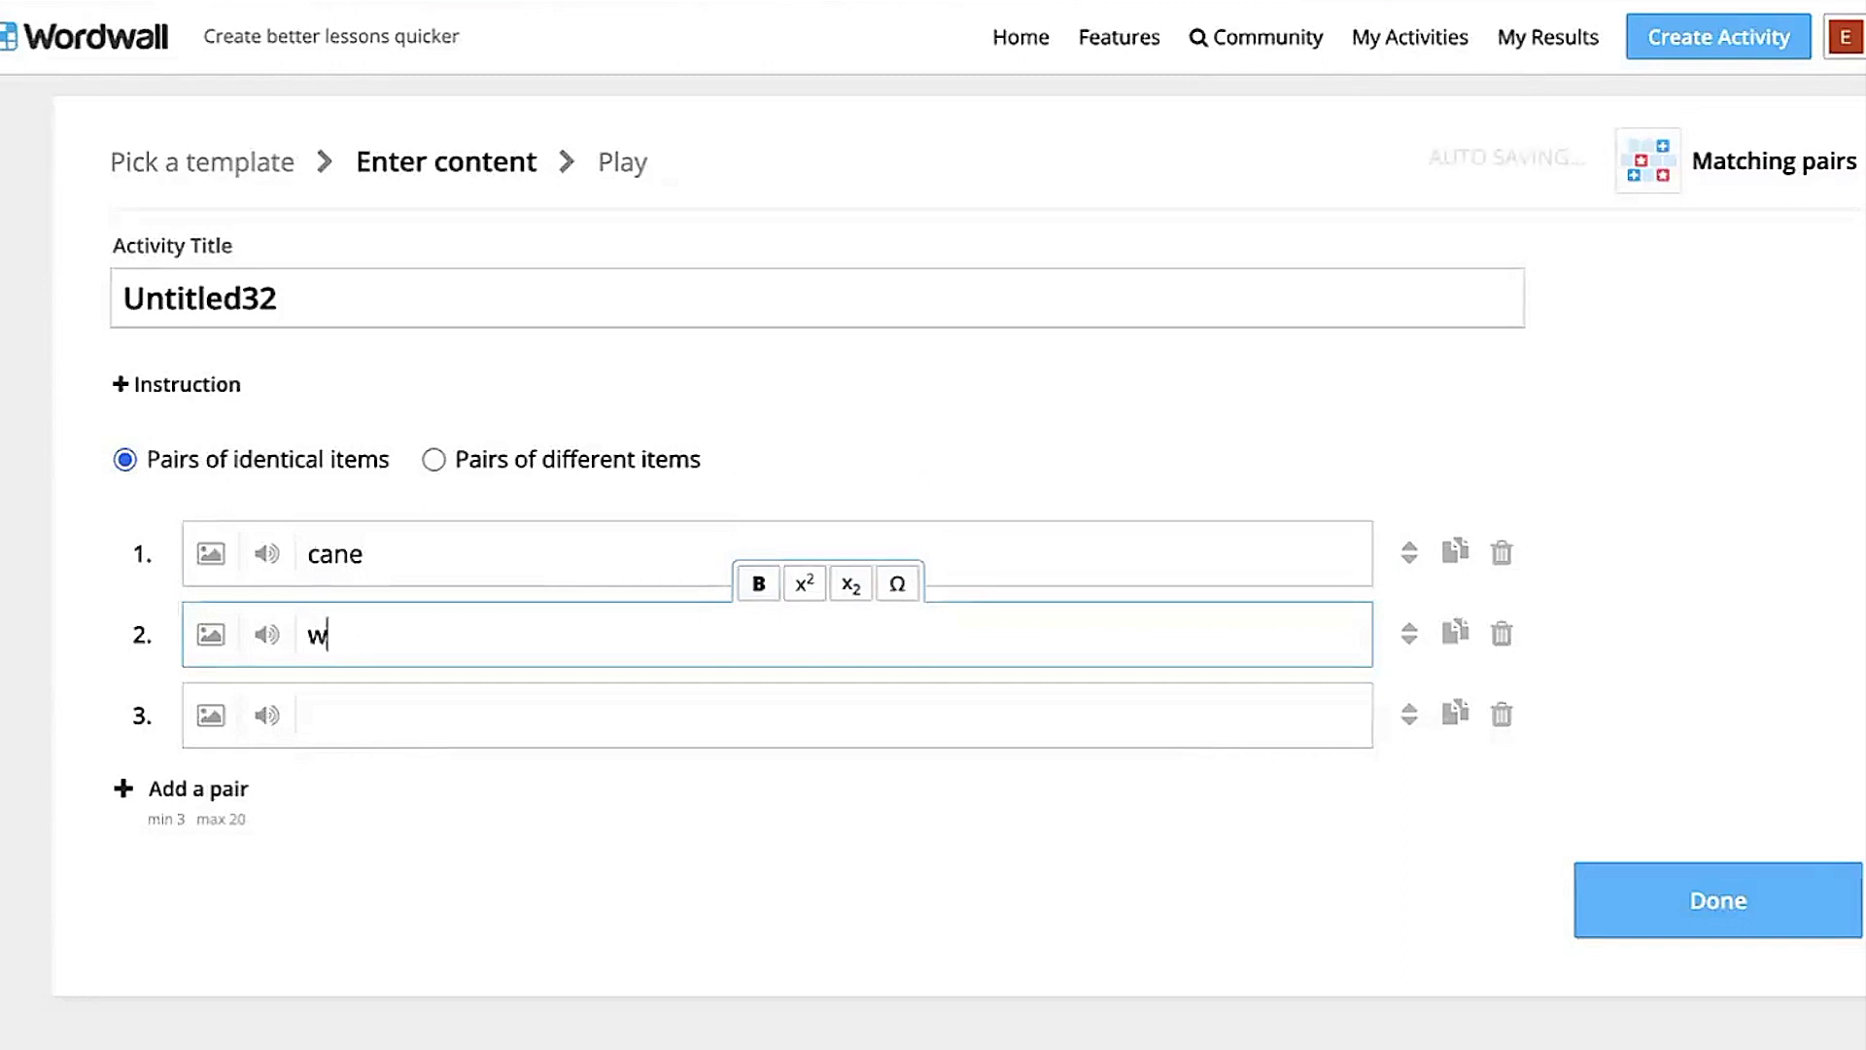
{"action": "type", "text": "ave"}
{"action": "left_click", "coordinate": [349, 706]}
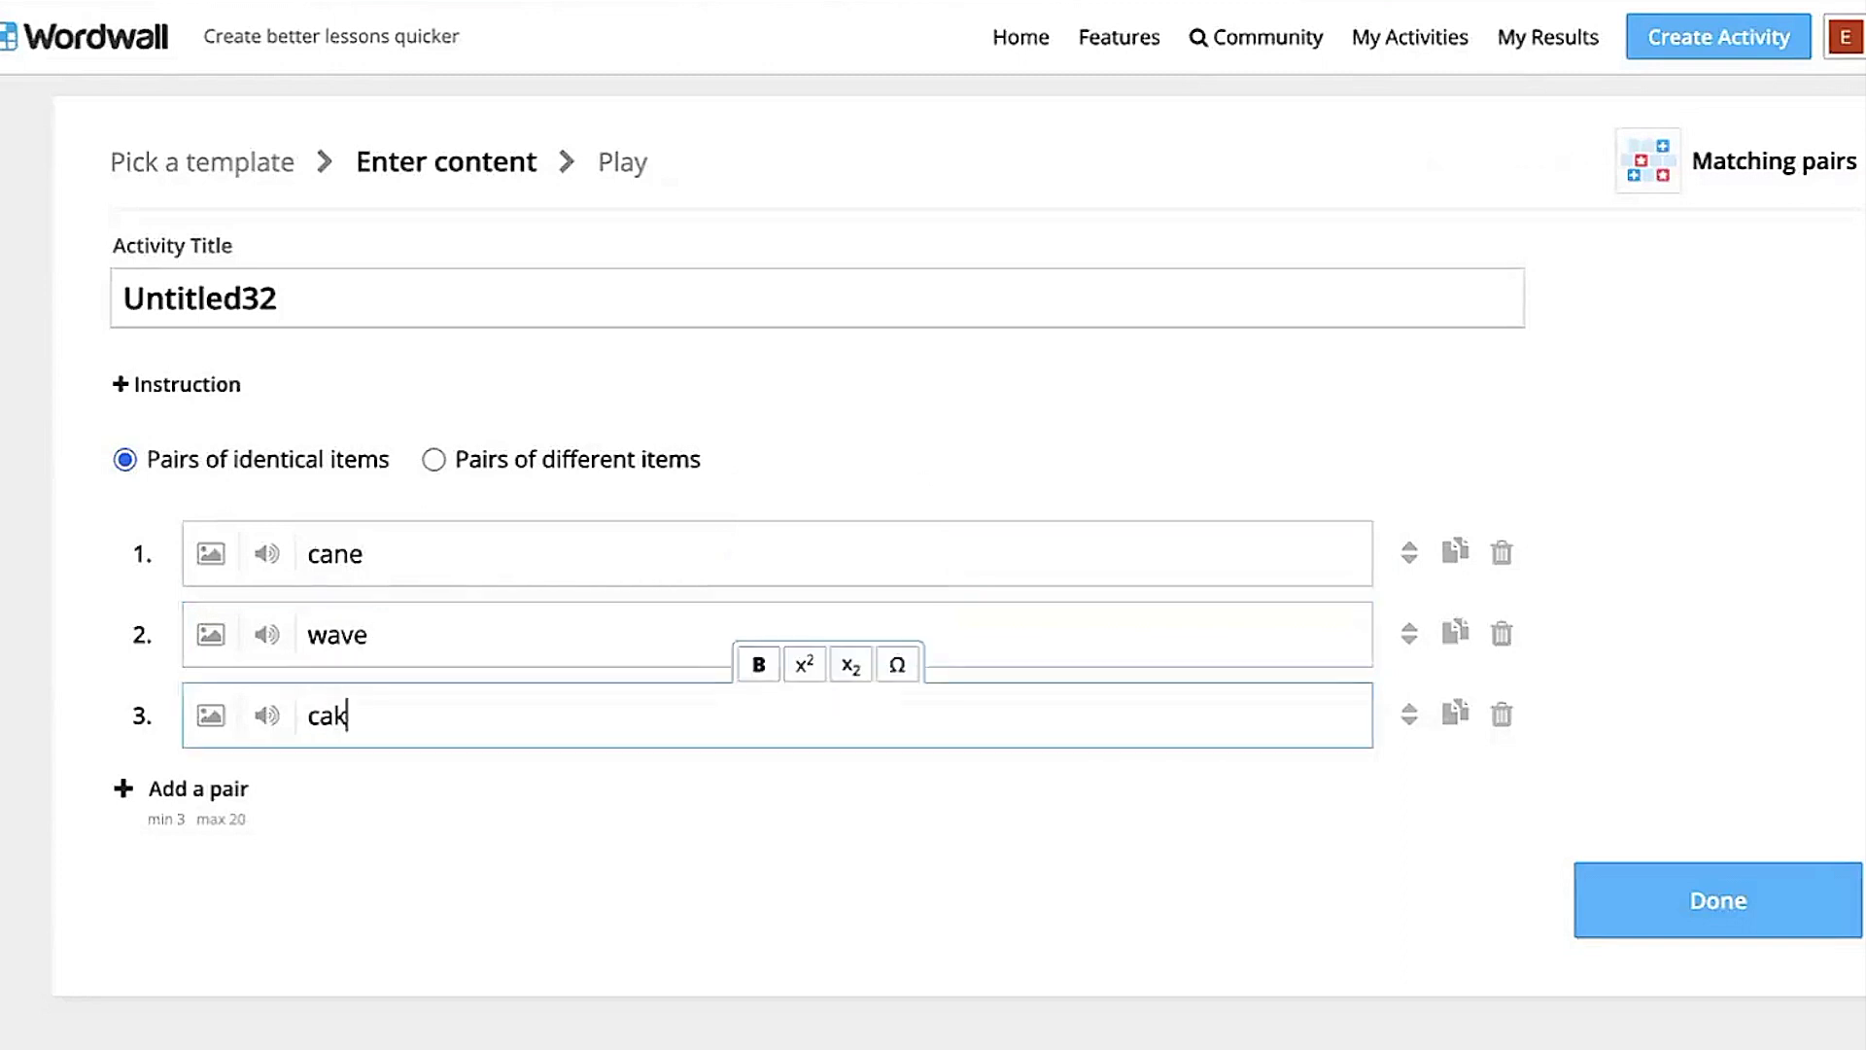
{"action": "left_click", "coordinate": [1605, 890]}
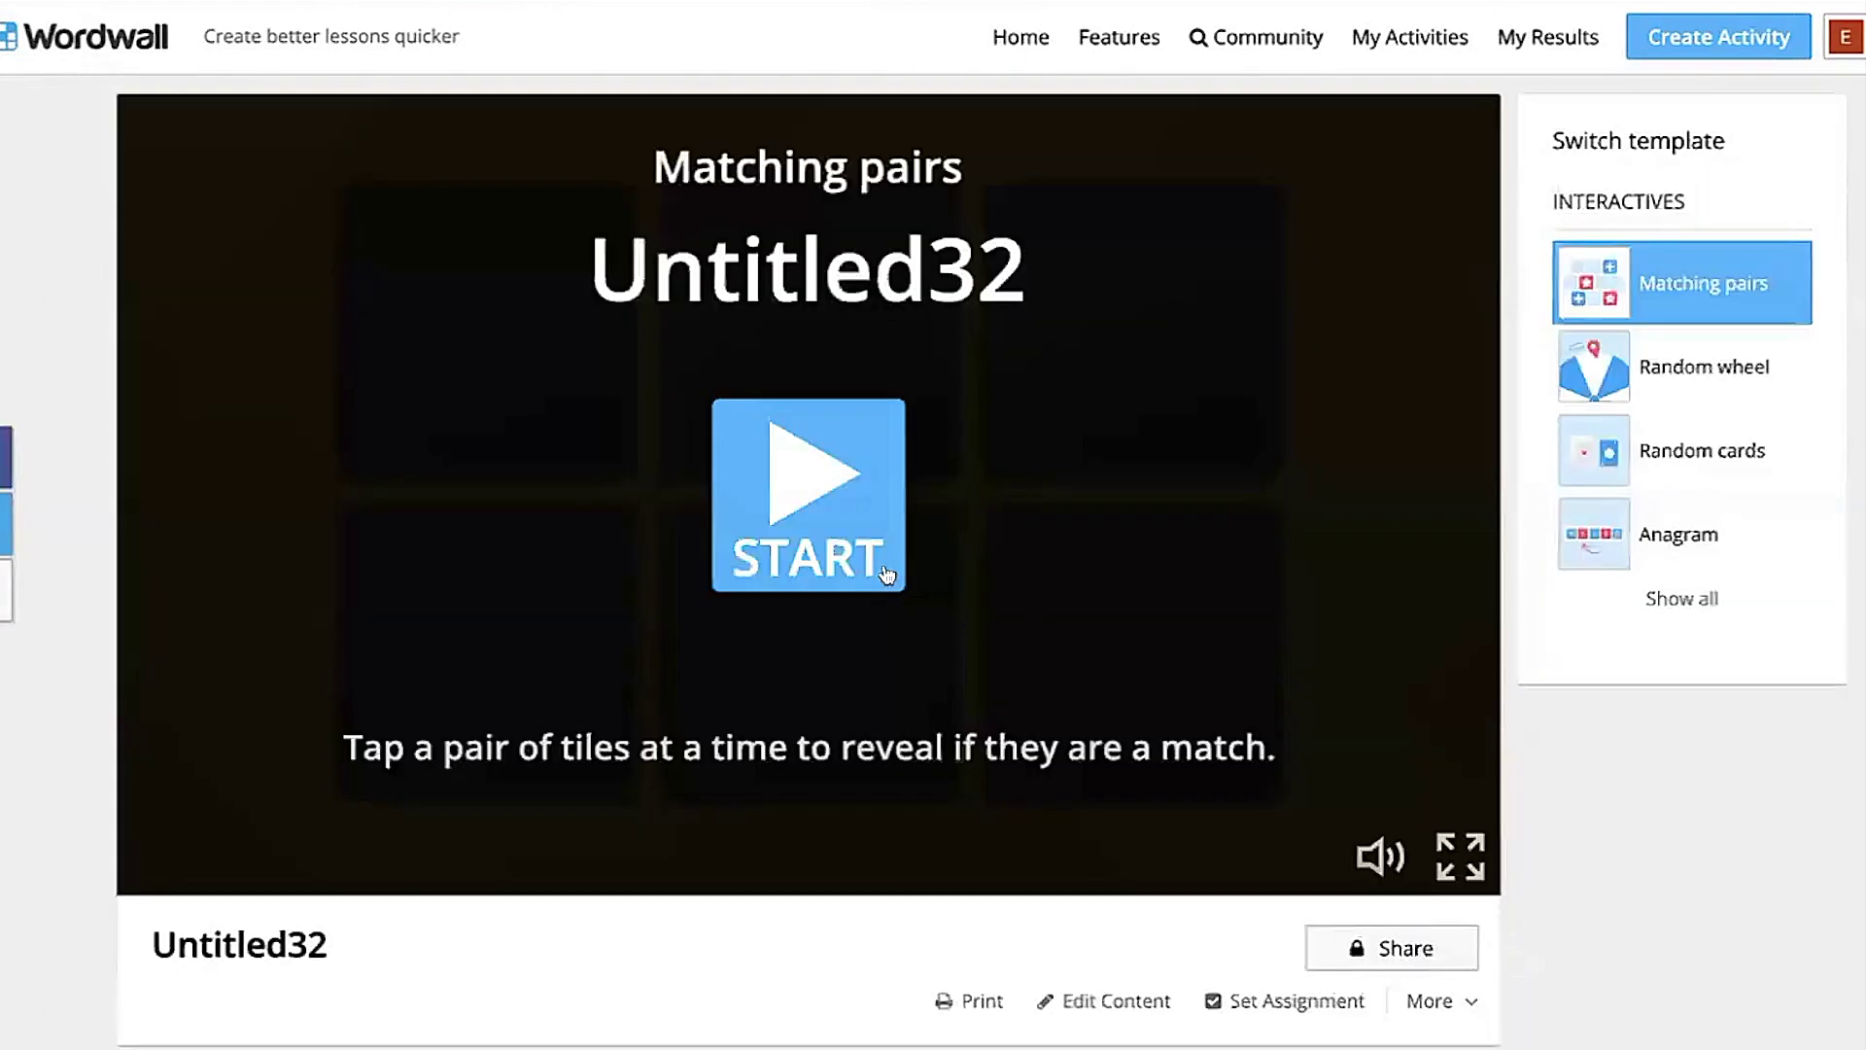
Start the Matching pairs game and turn over tiles two at a time until the cake pair is matched.
{"action": "left_click", "coordinate": [819, 533]}
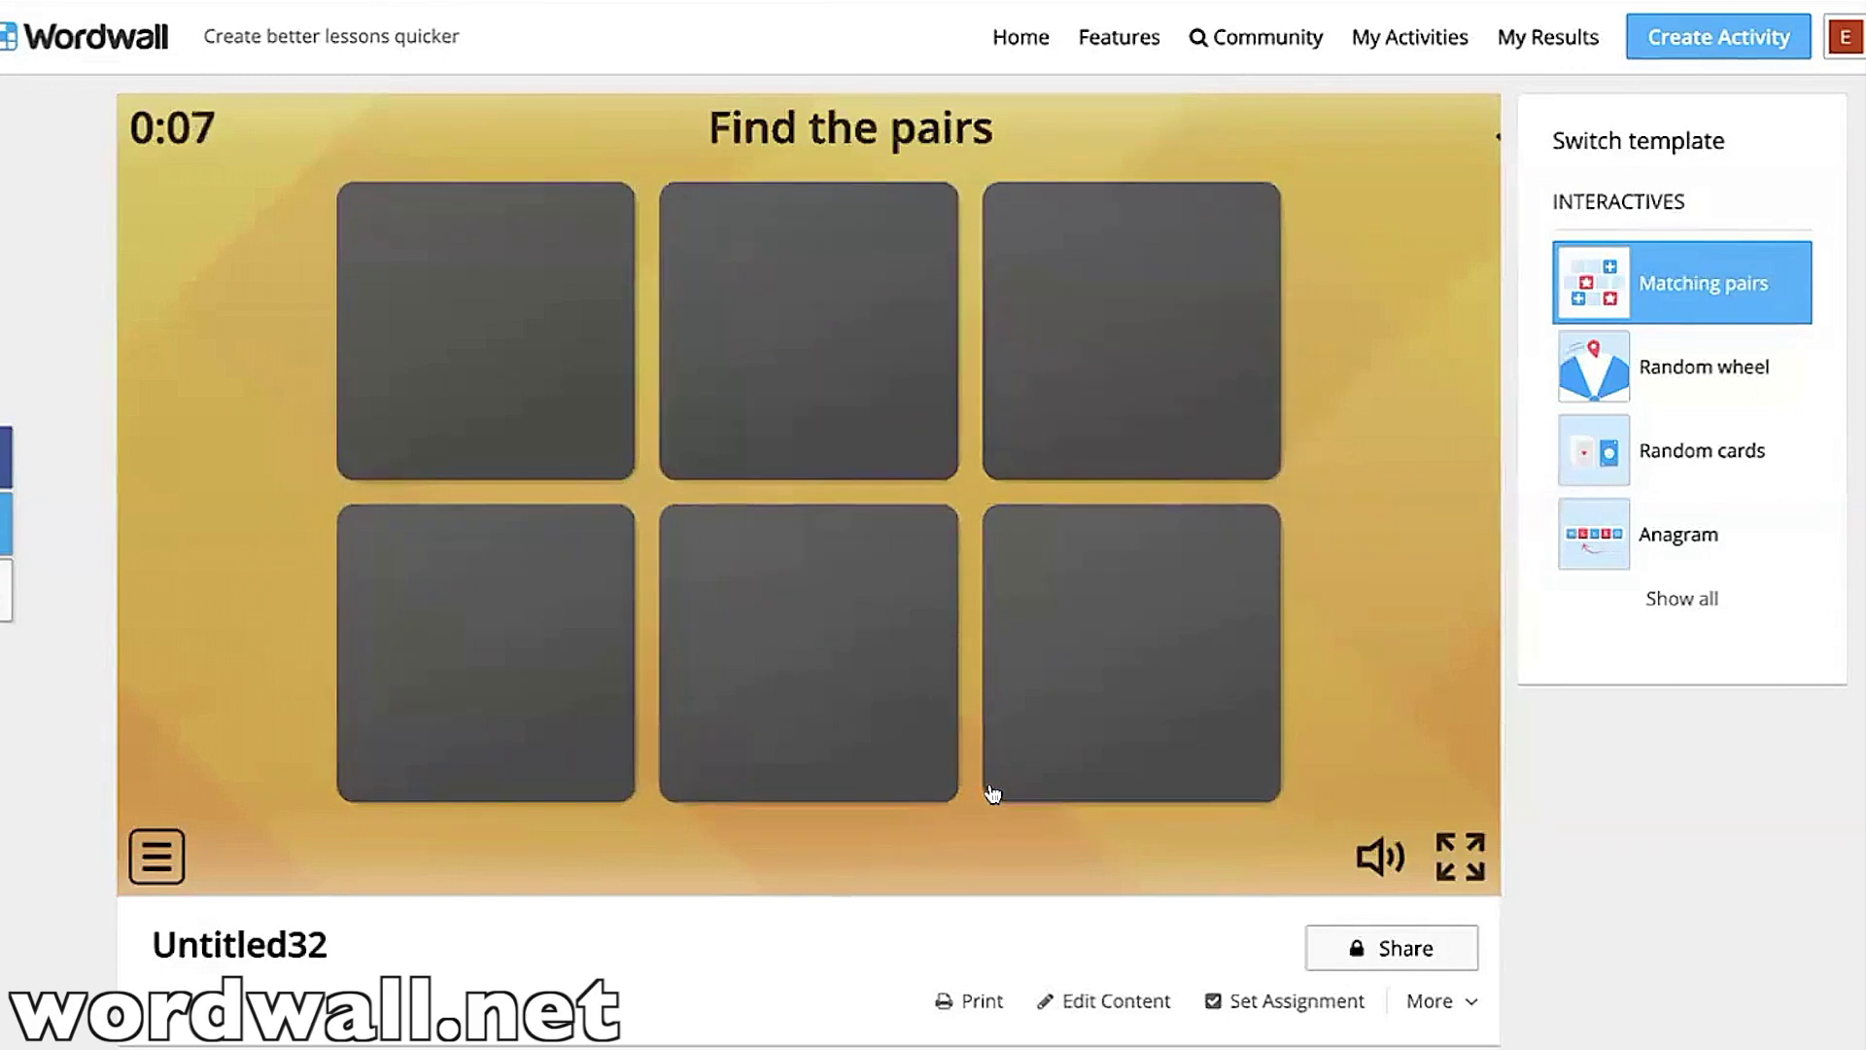
{"action": "left_click", "coordinate": [879, 733]}
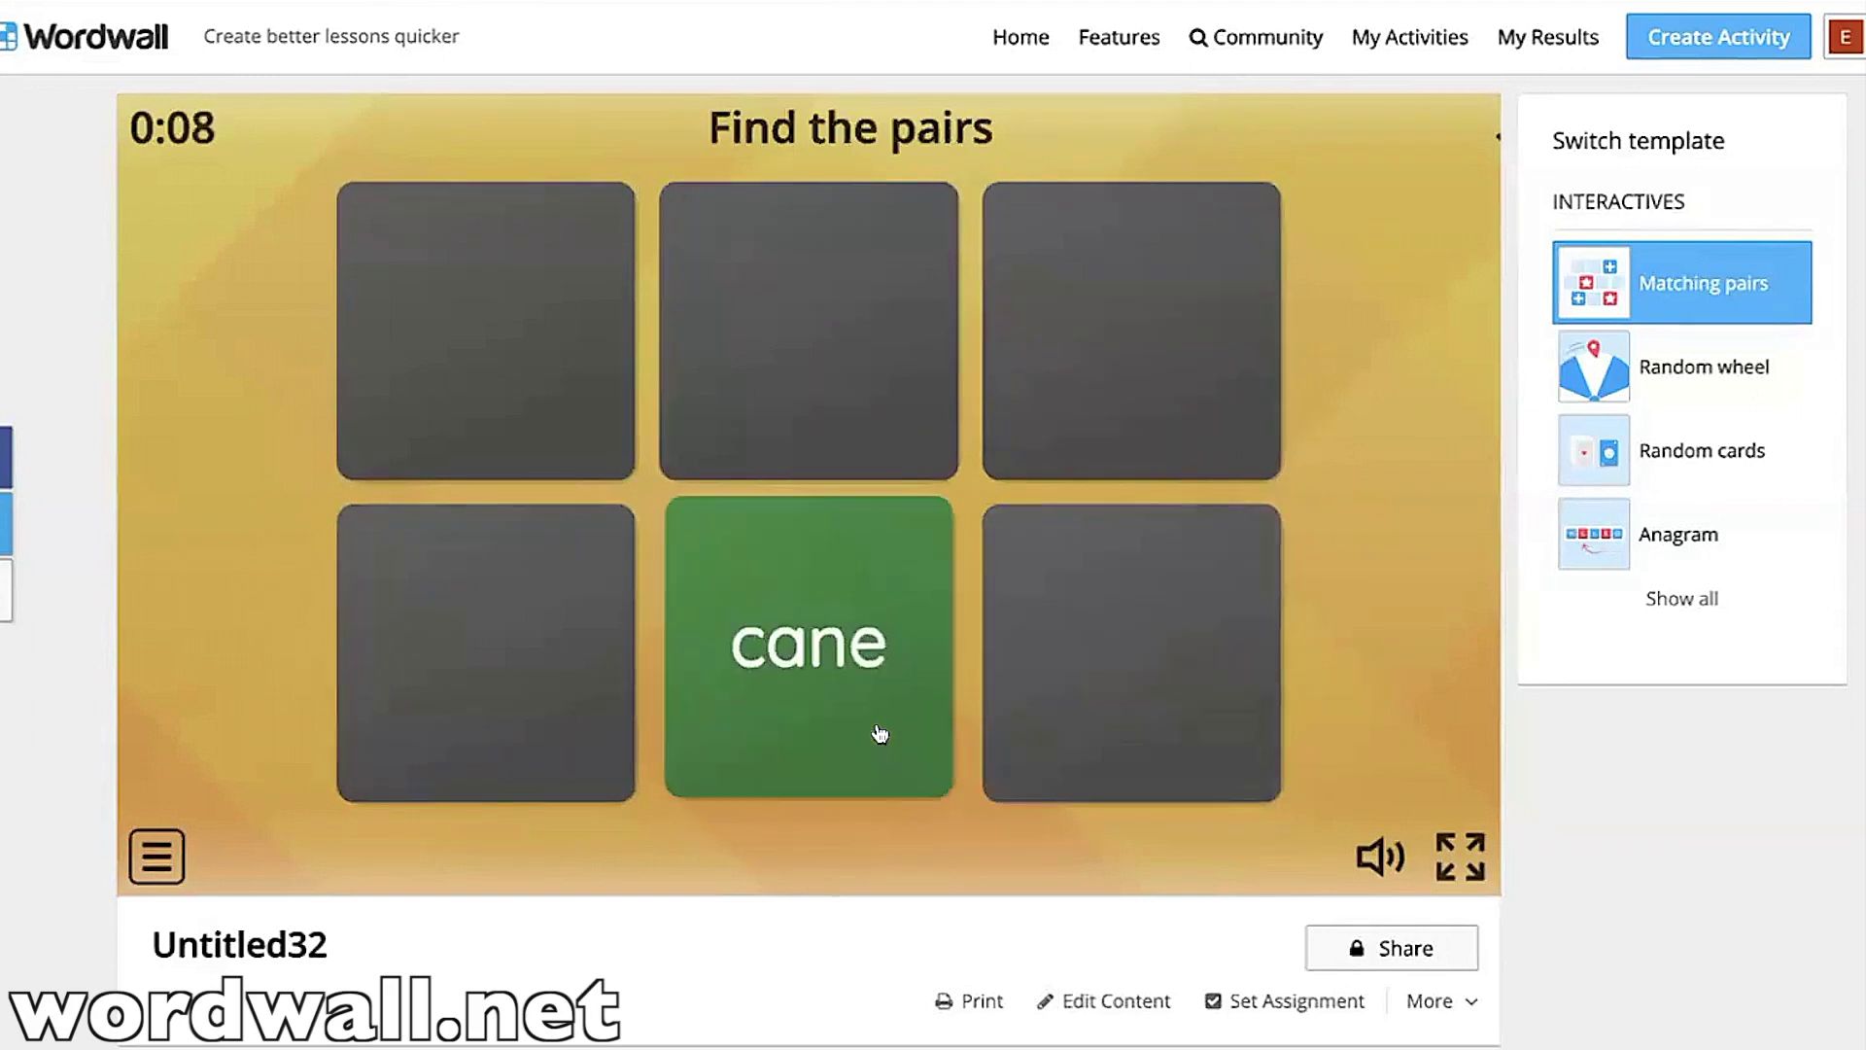
{"action": "left_click", "coordinate": [1111, 396]}
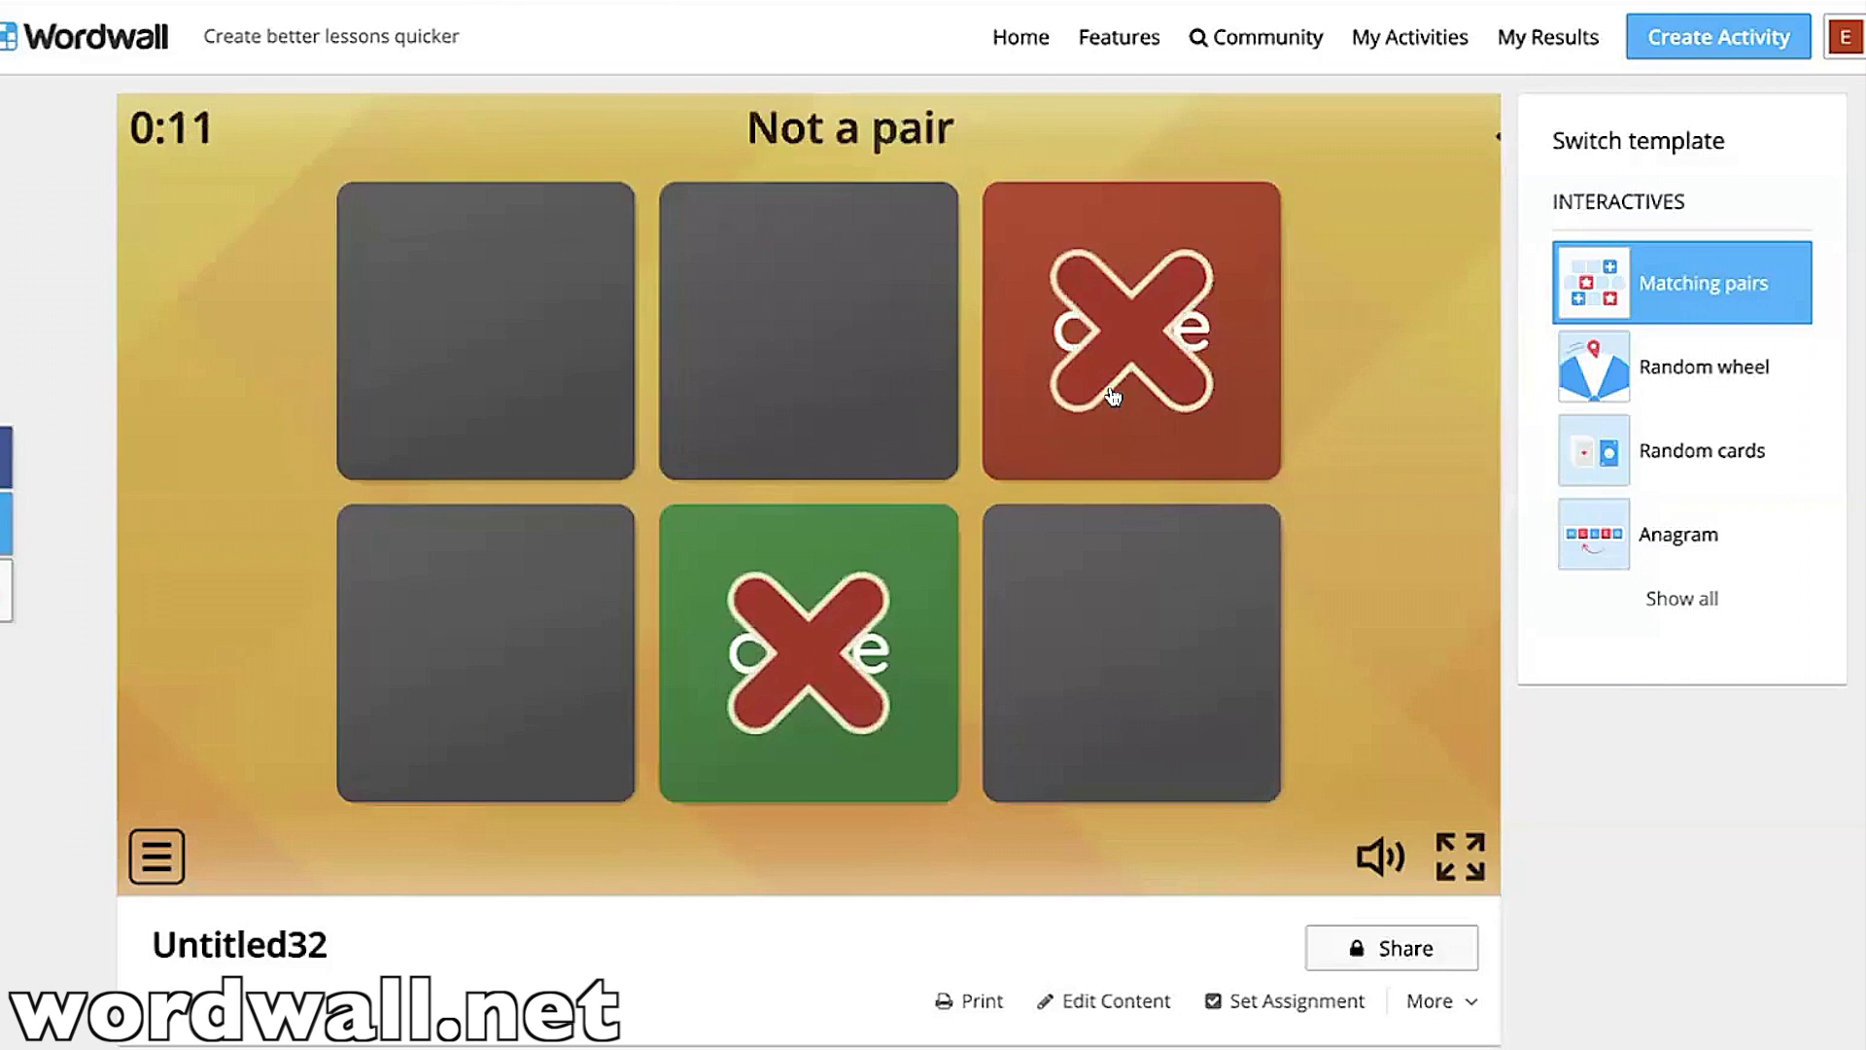
{"action": "left_click", "coordinate": [1158, 625]}
{"action": "left_click", "coordinate": [1146, 424]}
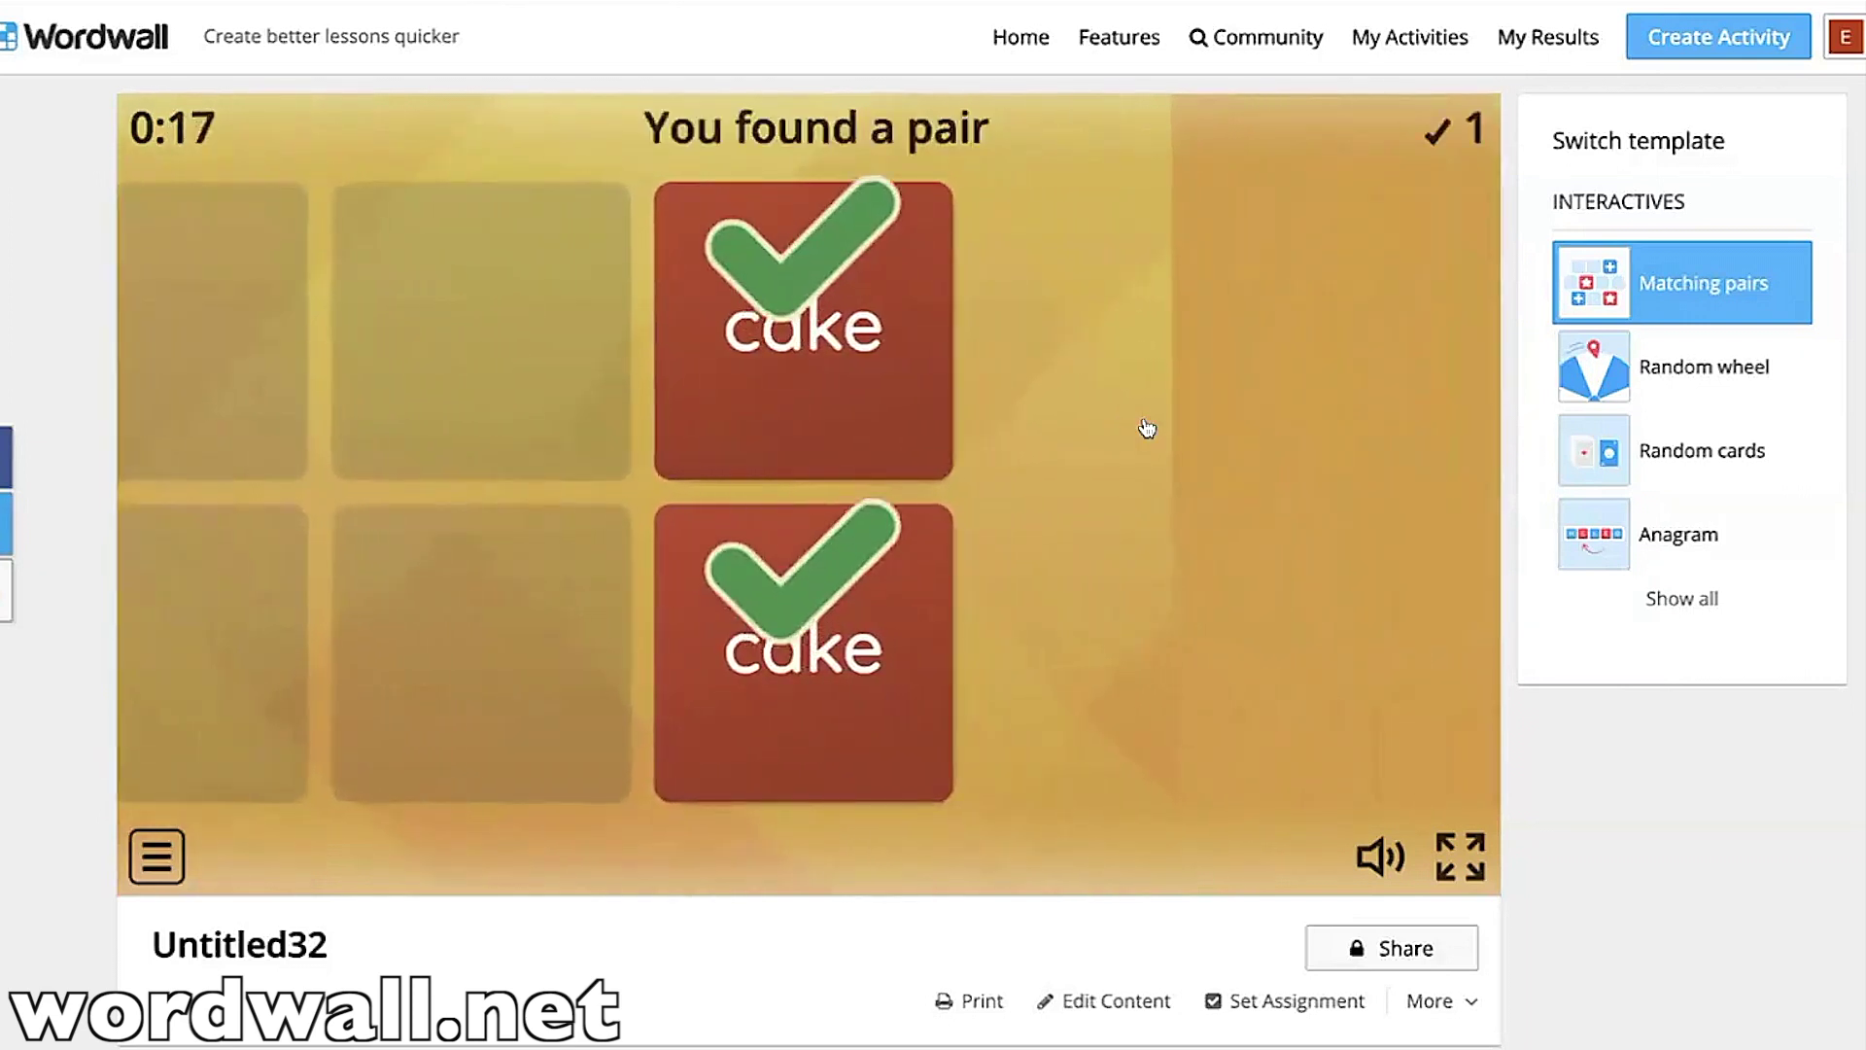